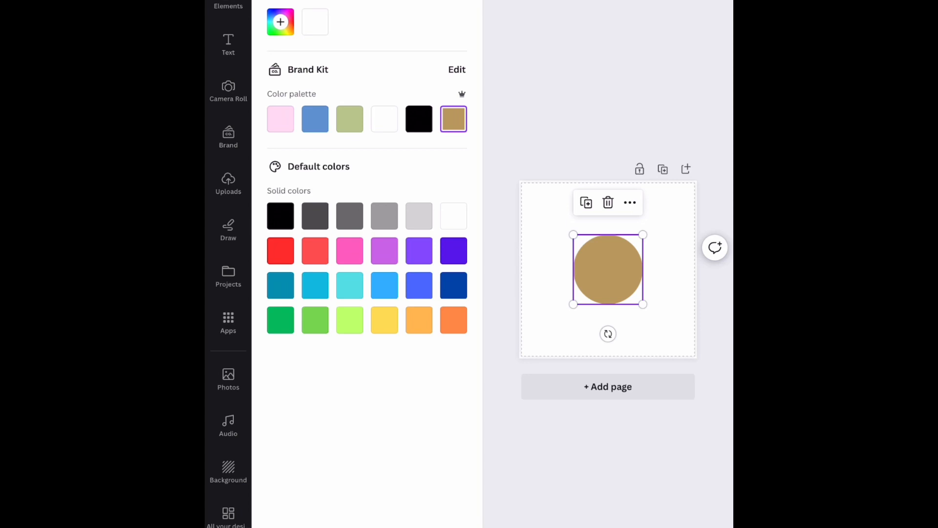
- Recolor the circle to the light tan #EBD09B and enlarge it to fill most of the page
{"action": "left_click", "coordinate": [280, 22]}
{"action": "left_click_drag", "start_coordinate": [360, 69], "coordinate": [338, 56]}
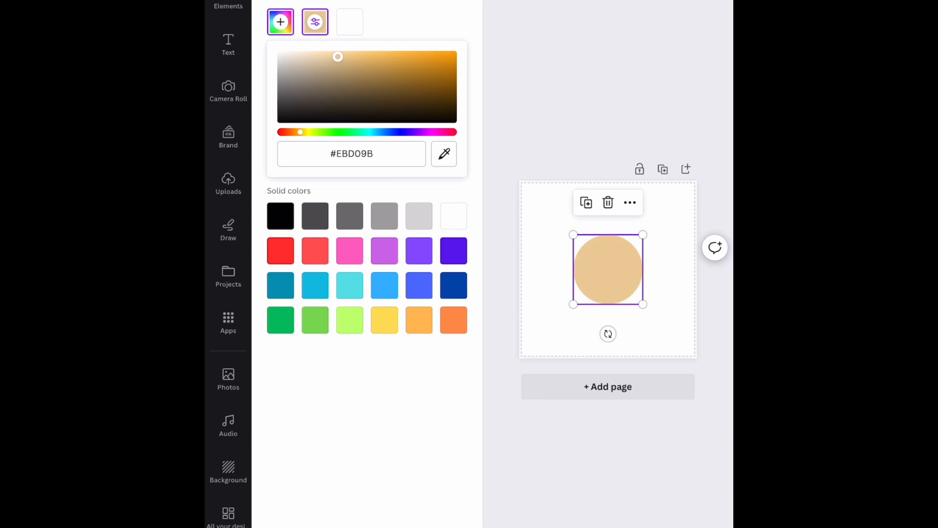
{"action": "left_click_drag", "start_coordinate": [644, 234], "coordinate": [678, 200]}
{"action": "left_click_drag", "start_coordinate": [573, 304], "coordinate": [539, 338]}
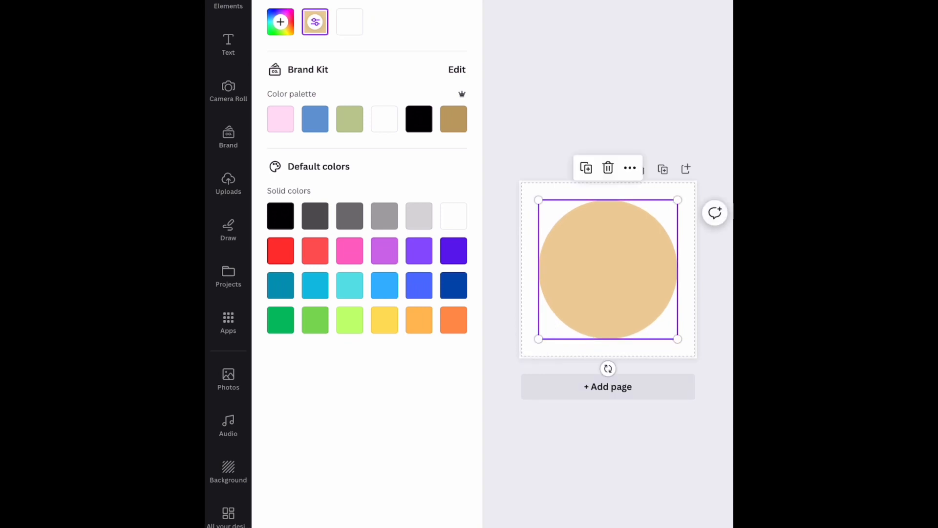
- Search the element library for "Drip" and show all matching graphics
{"action": "left_click", "coordinate": [228, 6]}
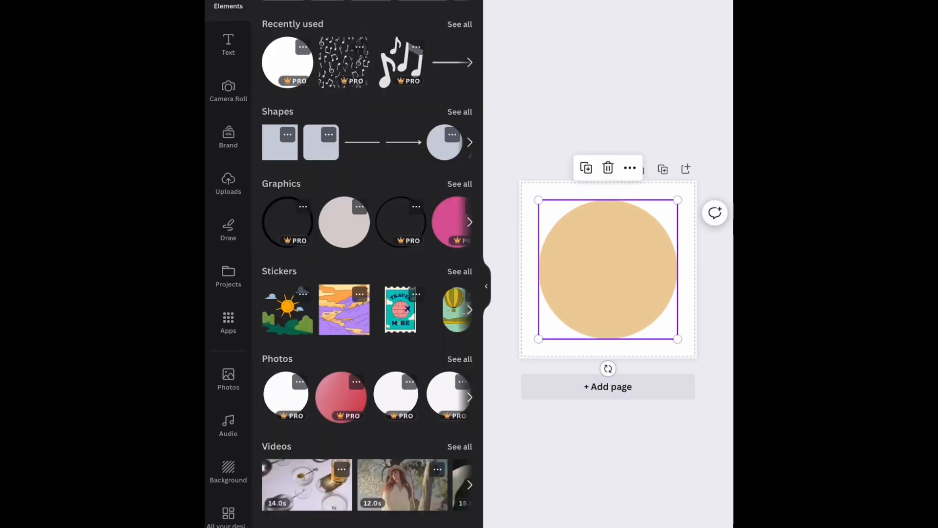
{"action": "left_click", "coordinate": [359, 1]}
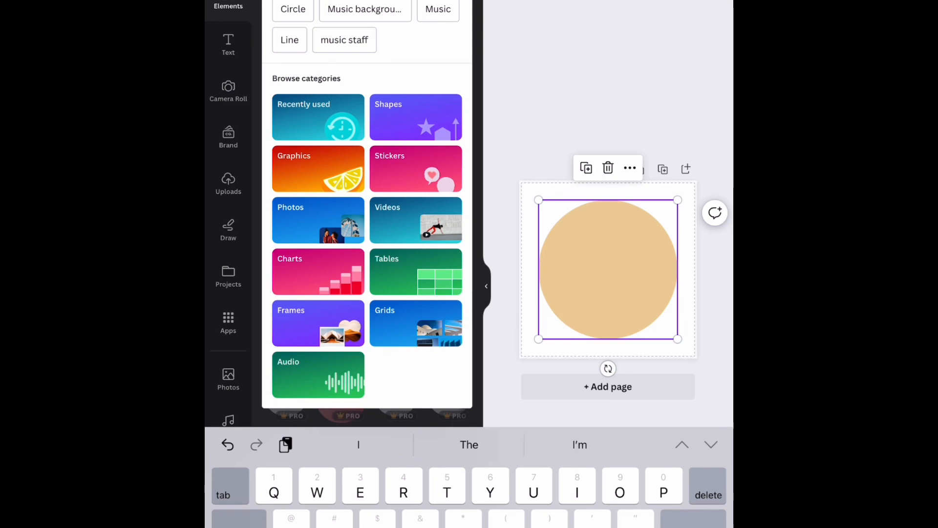
{"action": "type", "text": "Drip"}
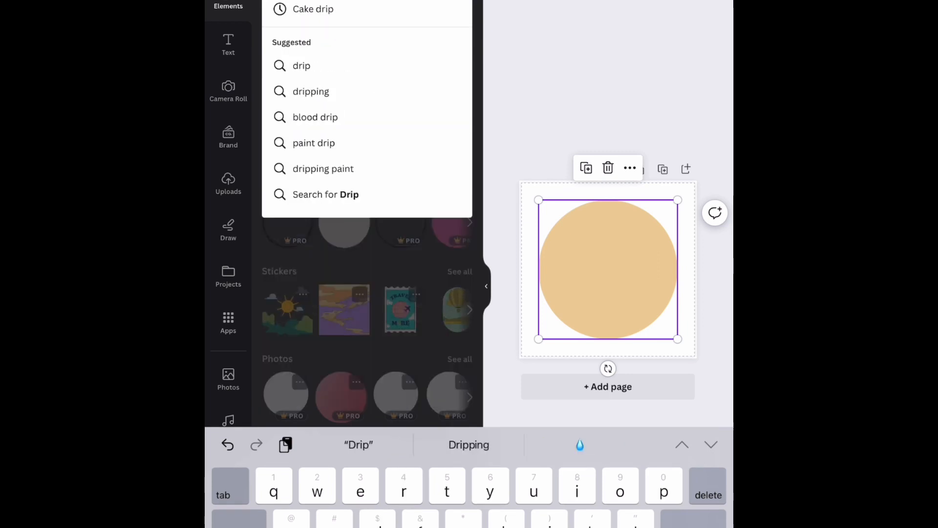
{"action": "key", "text": "Return"}
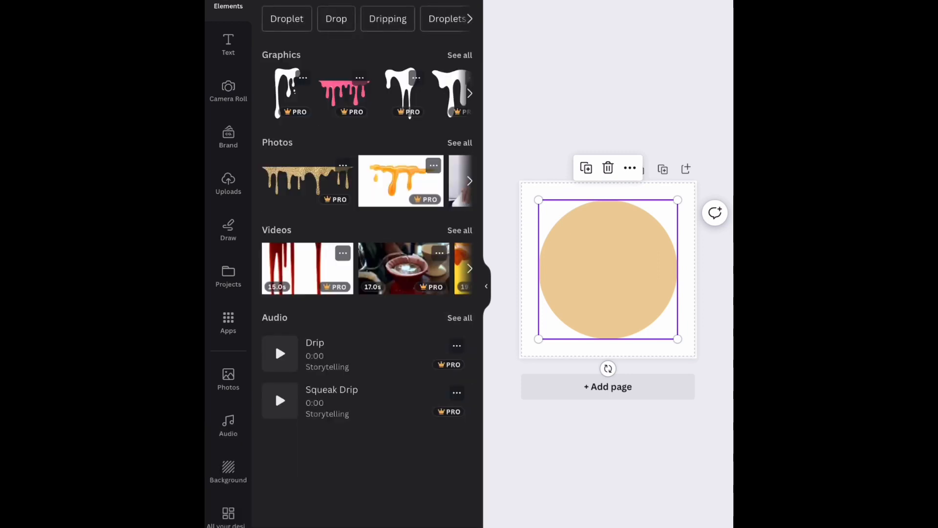
{"action": "left_click", "coordinate": [460, 56]}
- Refine the graphics search to "Circle Drip"
{"action": "left_click", "coordinate": [359, 1]}
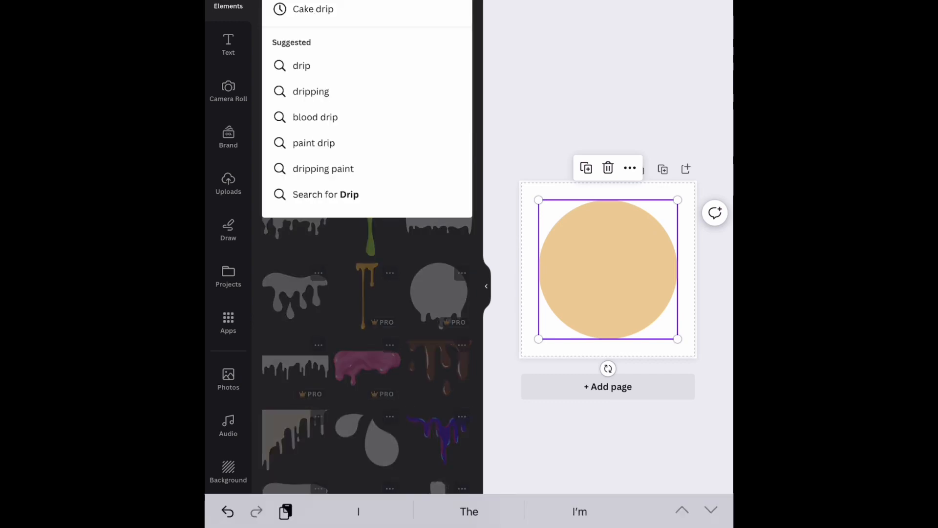
{"action": "type", "text": "Circ"}
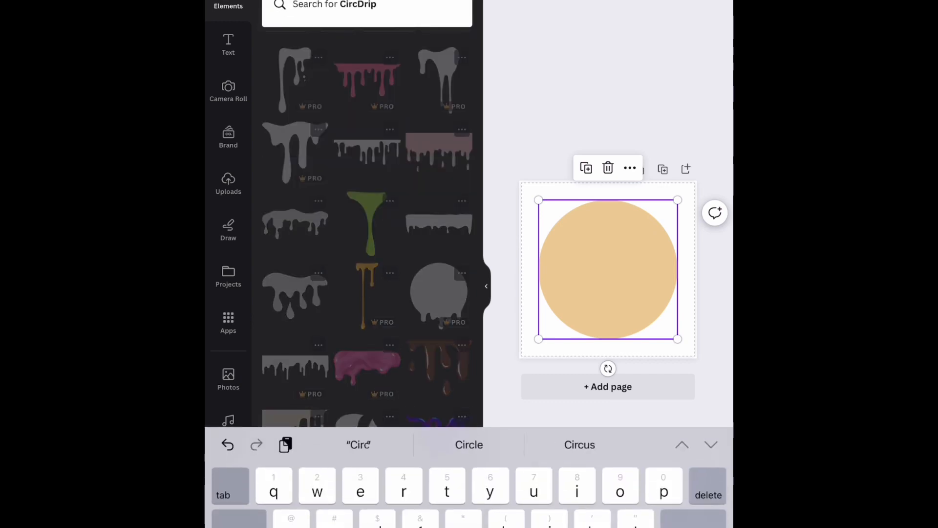
{"action": "type", "text": "le"}
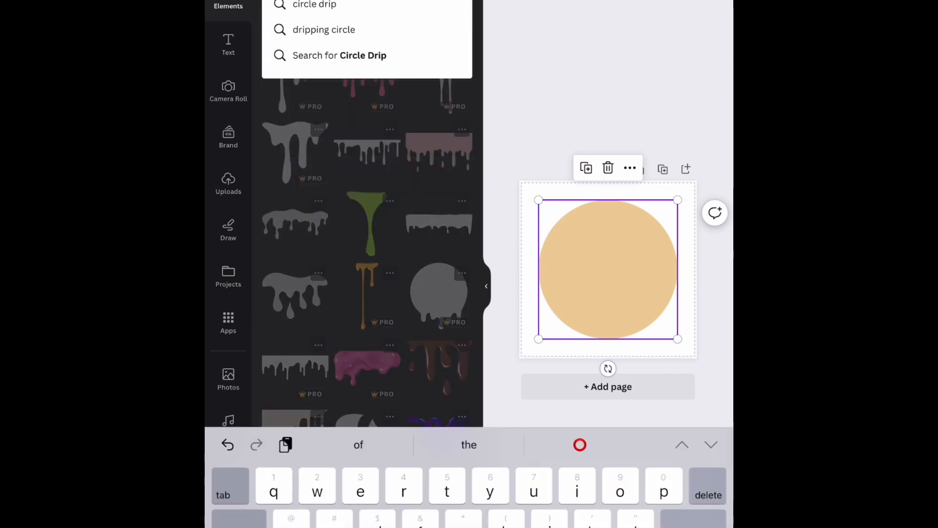
{"action": "key", "text": "Return"}
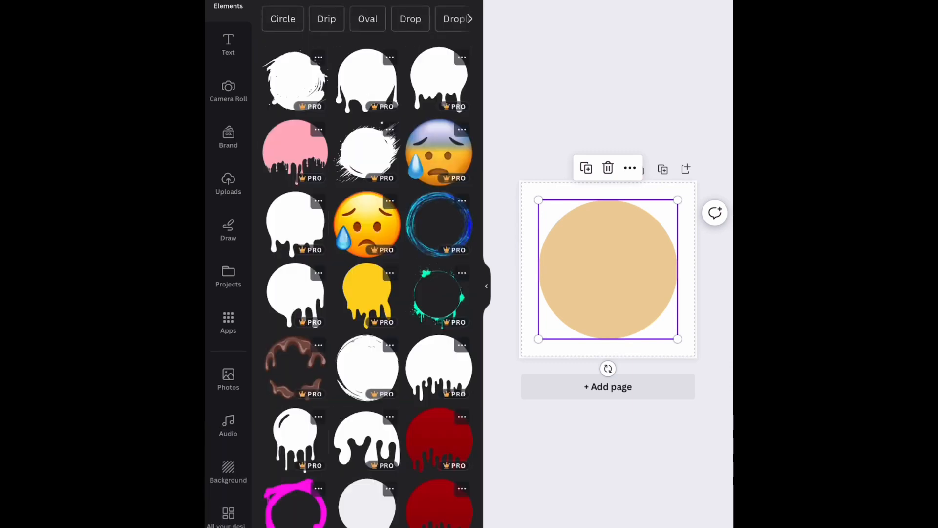
- Browse the drip graphics and show the collection that the lilac paint splat belongs to
{"action": "scroll", "coordinate": [367, 267], "scroll_direction": "down", "scroll_amount": 5}
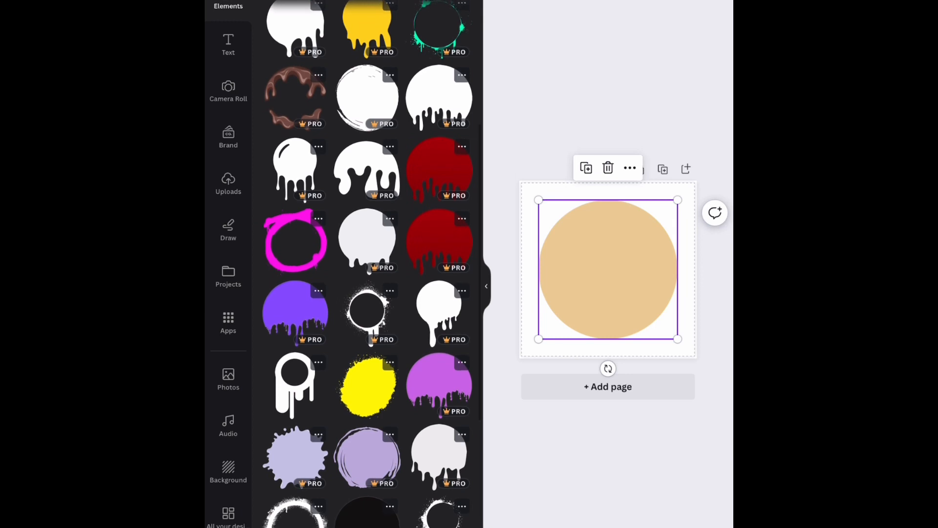
{"action": "scroll", "coordinate": [368, 264], "scroll_direction": "down", "scroll_amount": 2}
{"action": "scroll", "coordinate": [368, 264], "scroll_direction": "down", "scroll_amount": 8}
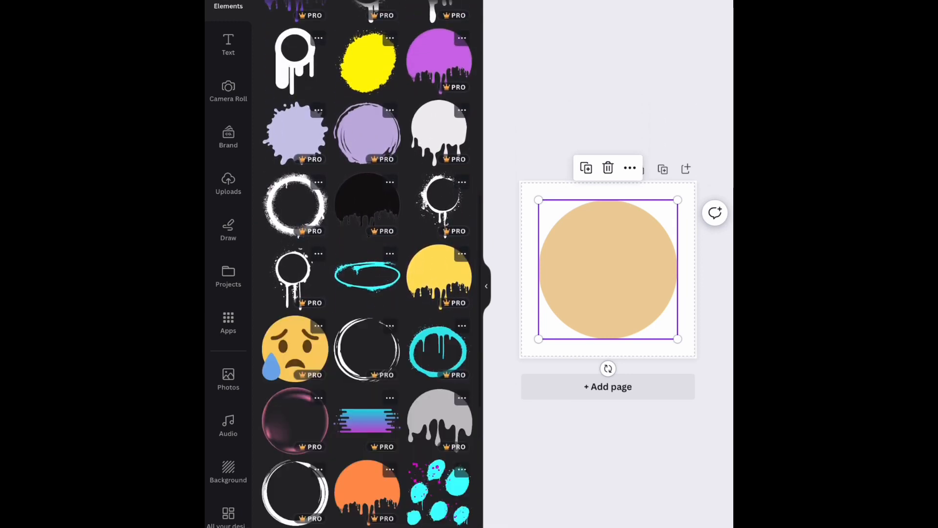
{"action": "scroll", "coordinate": [367, 264], "scroll_direction": "down", "scroll_amount": 1}
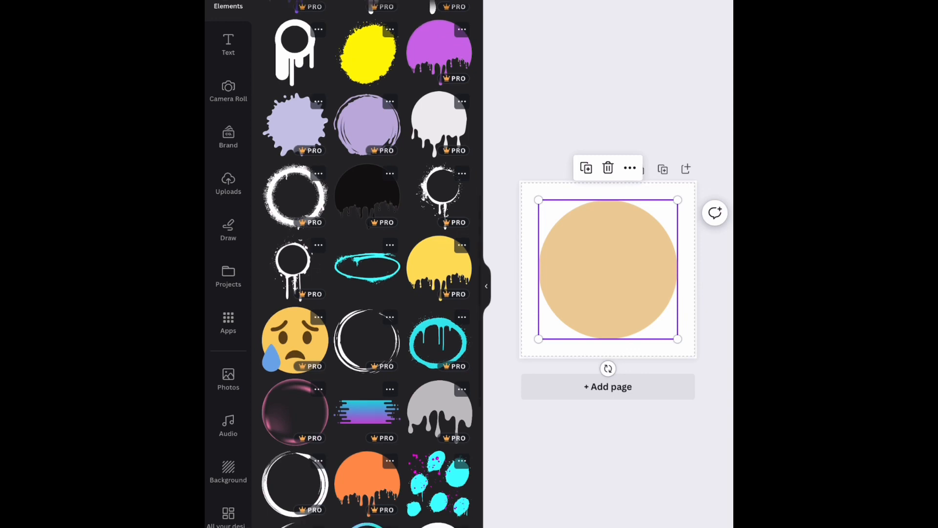
{"action": "left_click", "coordinate": [318, 101]}
{"action": "left_click", "coordinate": [387, 385]}
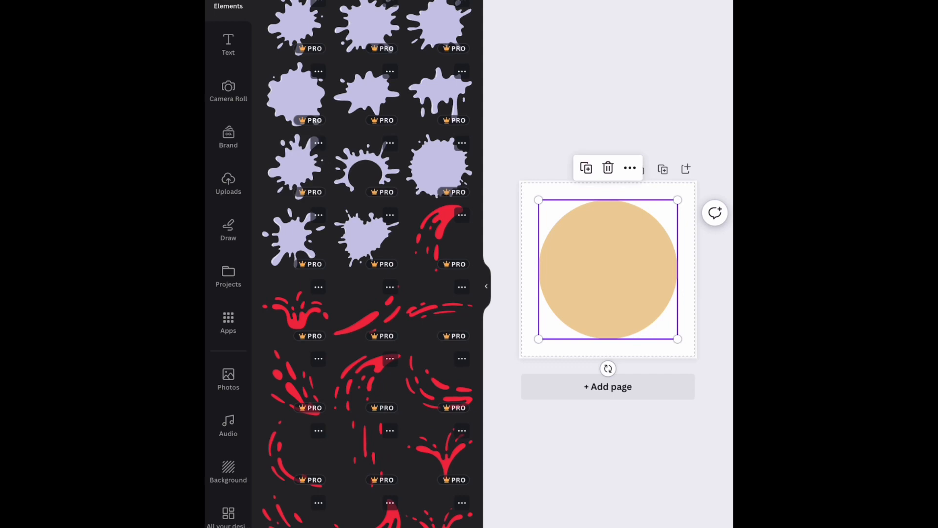
- Add the rounded pink blob from the collection and enlarge and center it over the tan circle
{"action": "scroll", "coordinate": [367, 264], "scroll_direction": "down", "scroll_amount": 10}
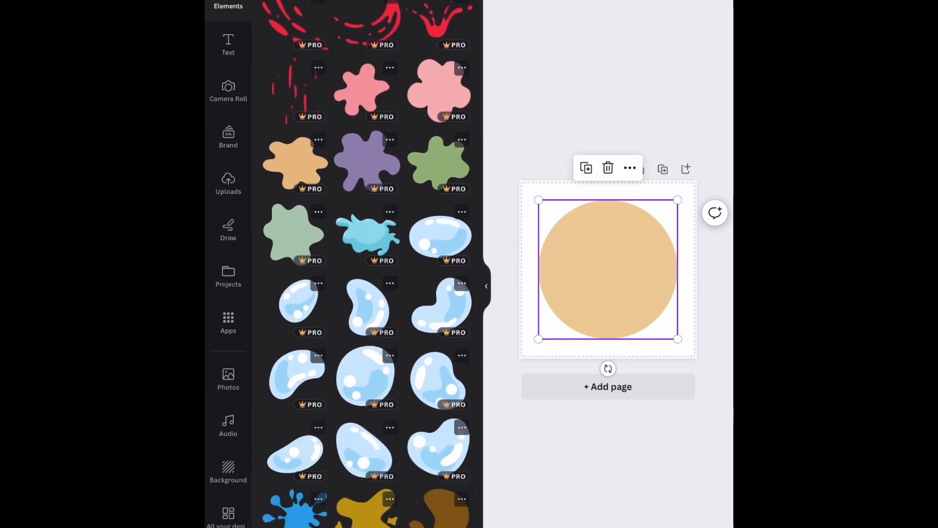
{"action": "left_click", "coordinate": [439, 90]}
{"action": "left_click_drag", "start_coordinate": [643, 235], "coordinate": [666, 211]}
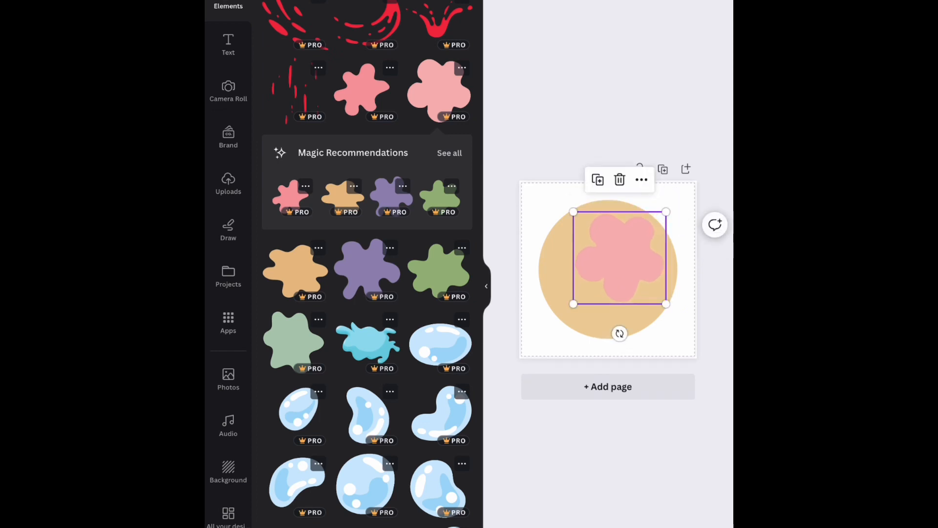
{"action": "left_click_drag", "start_coordinate": [574, 304], "coordinate": [539, 339]}
{"action": "left_click_drag", "start_coordinate": [602, 274], "coordinate": [609, 269]}
{"action": "left_click_drag", "start_coordinate": [672, 207], "coordinate": [676, 203]}
{"action": "left_click_drag", "start_coordinate": [544, 332], "coordinate": [535, 342]}
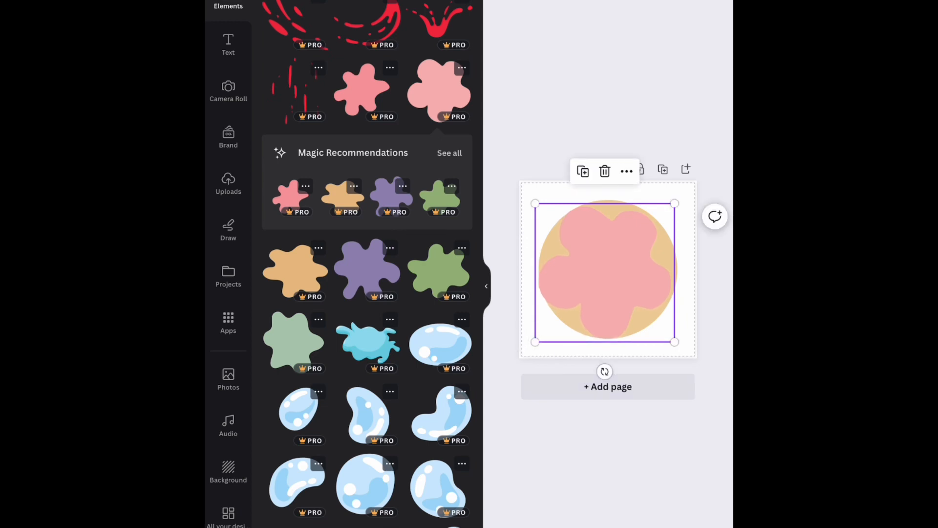
{"action": "left_click_drag", "start_coordinate": [674, 203], "coordinate": [677, 200]}
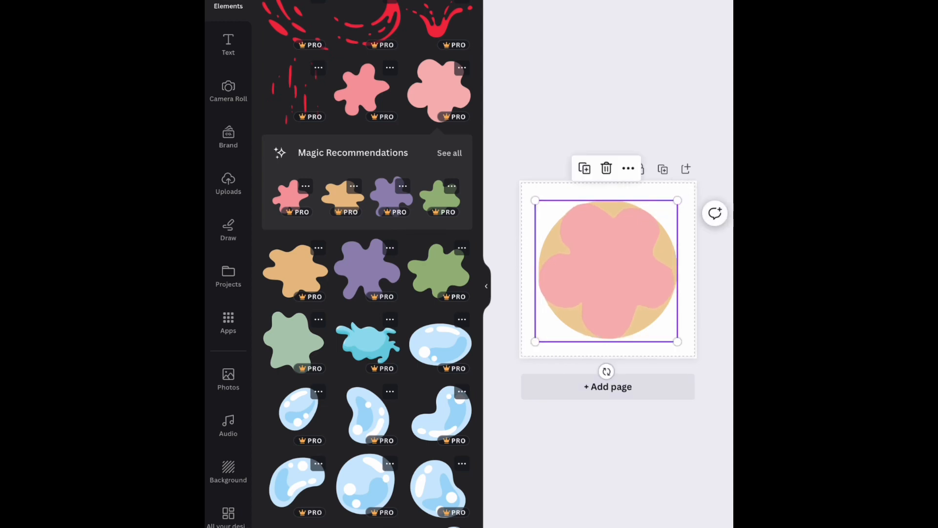
{"action": "left_click_drag", "start_coordinate": [606, 272], "coordinate": [608, 271]}
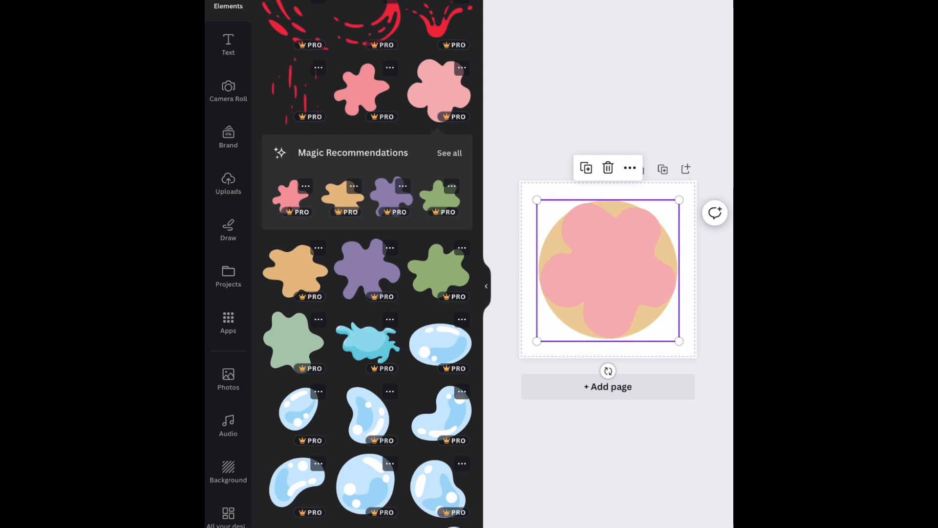
- Duplicate the page and delete the pink blob from the copy
{"action": "left_click", "coordinate": [608, 449]}
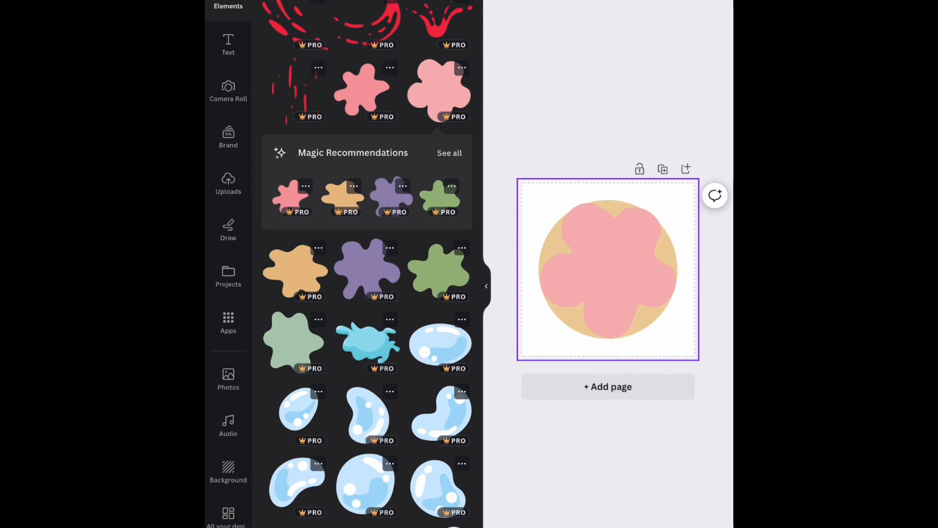
{"action": "left_click", "coordinate": [663, 169]}
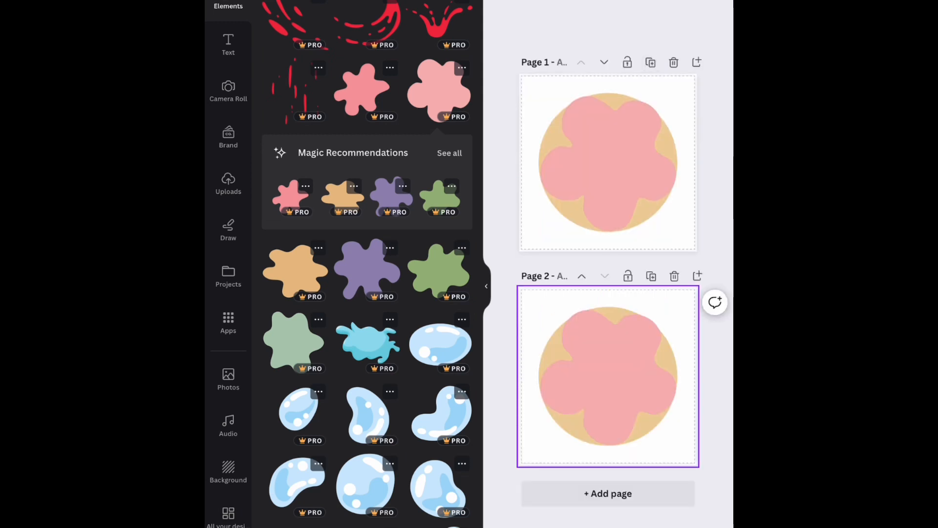
{"action": "left_click", "coordinate": [608, 377]}
{"action": "left_click", "coordinate": [608, 275]}
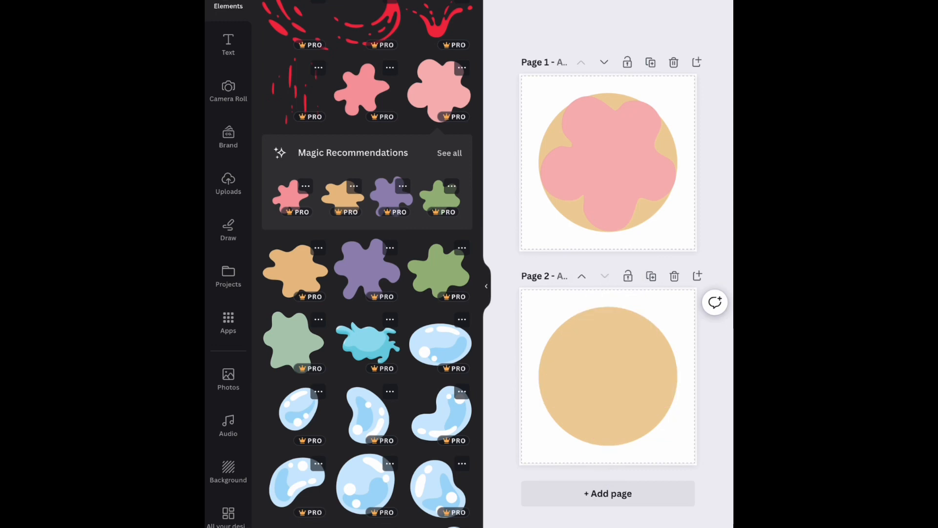
- Add the purple splat to page 2, tilt it slightly, and enlarge it to cover most of the tan circle
{"action": "left_click", "coordinate": [367, 269]}
{"action": "left_click_drag", "start_coordinate": [639, 336], "coordinate": [672, 313]}
{"action": "left_click_drag", "start_coordinate": [622, 440], "coordinate": [637, 439]}
{"action": "left_click_drag", "start_coordinate": [623, 362], "coordinate": [626, 364]}
{"action": "left_click_drag", "start_coordinate": [586, 419], "coordinate": [560, 457]}
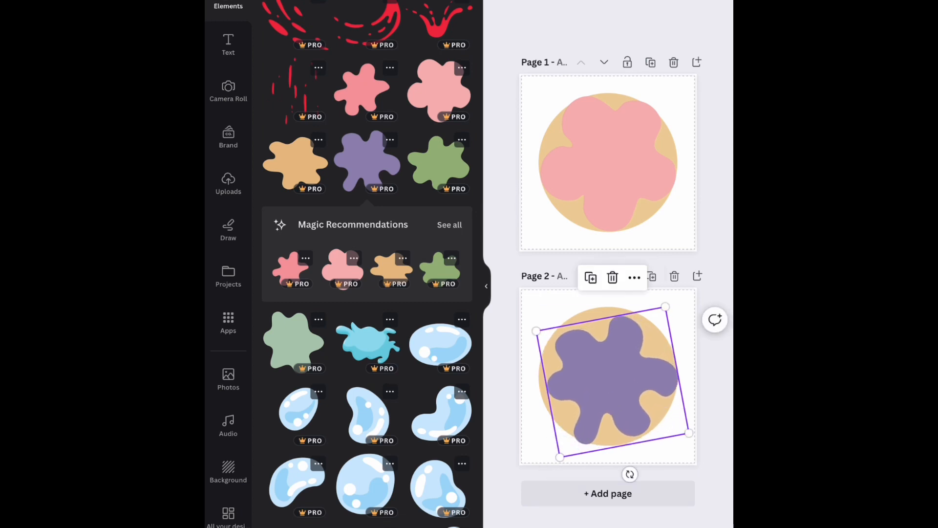
{"action": "left_click_drag", "start_coordinate": [613, 376], "coordinate": [608, 371]}
{"action": "left_click_drag", "start_coordinate": [685, 427], "coordinate": [689, 430]}
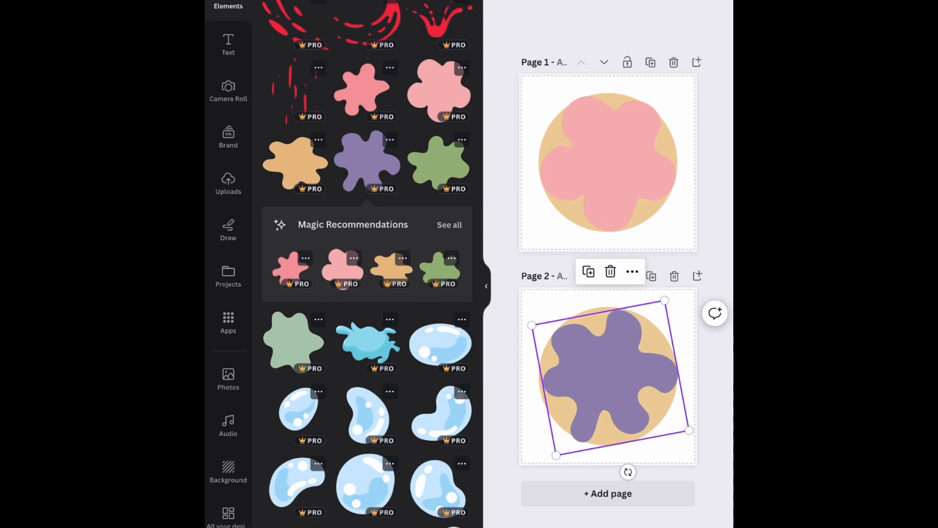
- Duplicate page 2 and replace the copy's purple splat with the sage green blob, tilted slightly and enlarged over the tan circle
{"action": "left_click", "coordinate": [651, 277]}
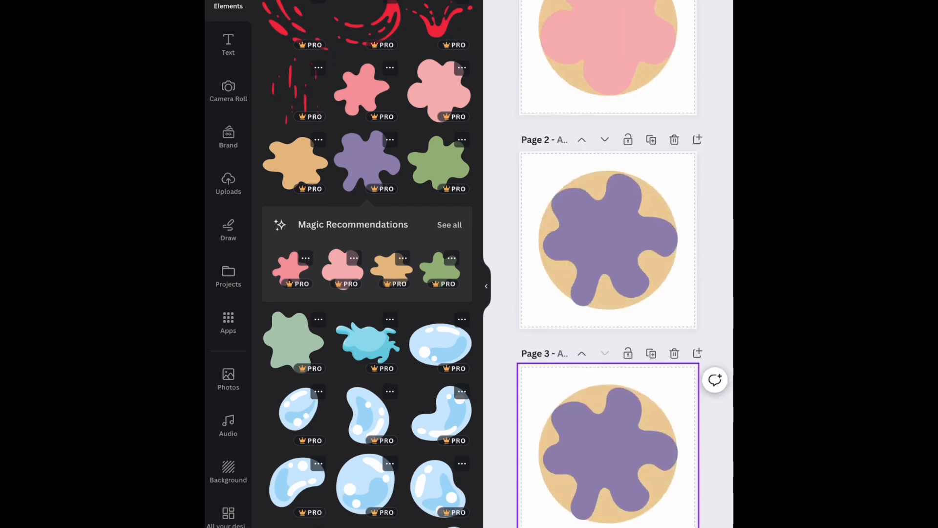
{"action": "left_click", "coordinate": [610, 349]}
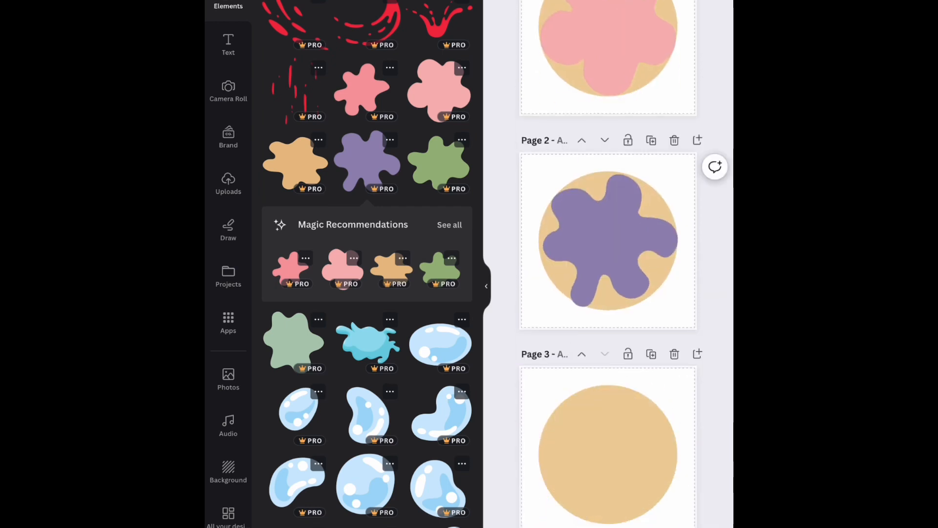
{"action": "left_click", "coordinate": [294, 343]}
{"action": "left_click_drag", "start_coordinate": [608, 240], "coordinate": [609, 447]}
{"action": "left_click_drag", "start_coordinate": [639, 413], "coordinate": [678, 386]}
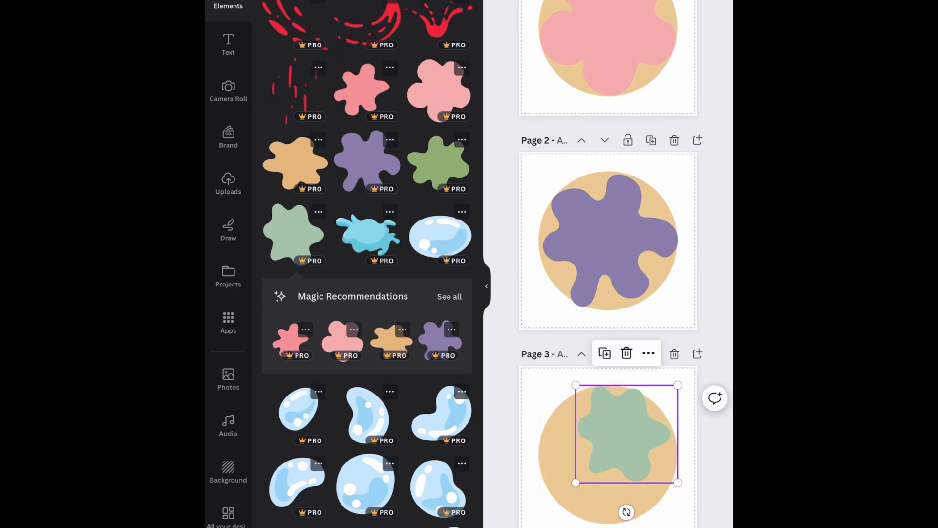
{"action": "left_click_drag", "start_coordinate": [627, 512], "coordinate": [638, 511]}
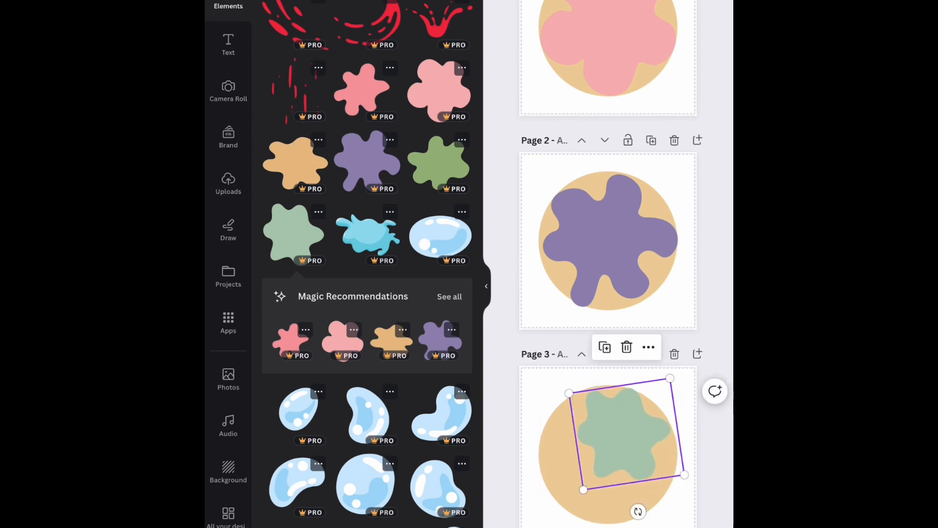
{"action": "left_click_drag", "start_coordinate": [584, 489], "coordinate": [551, 525]}
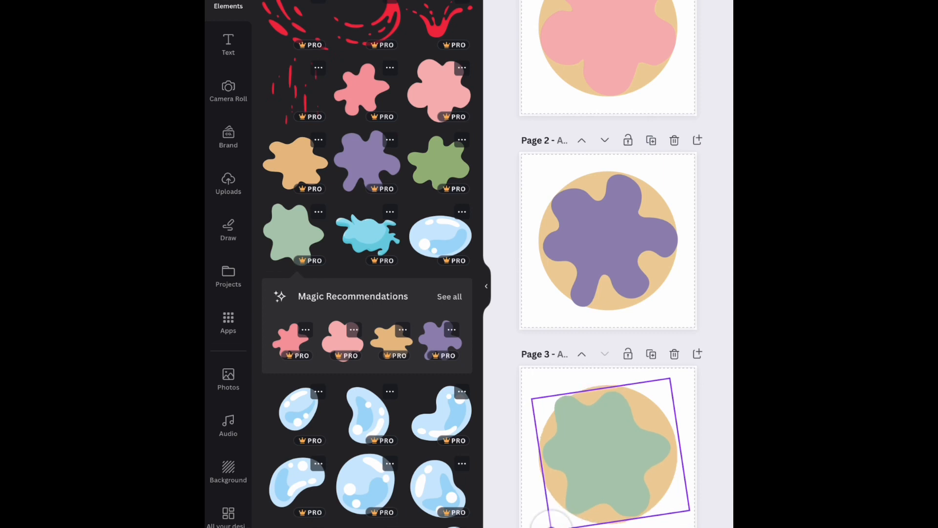
{"action": "left_click_drag", "start_coordinate": [611, 455], "coordinate": [617, 455]}
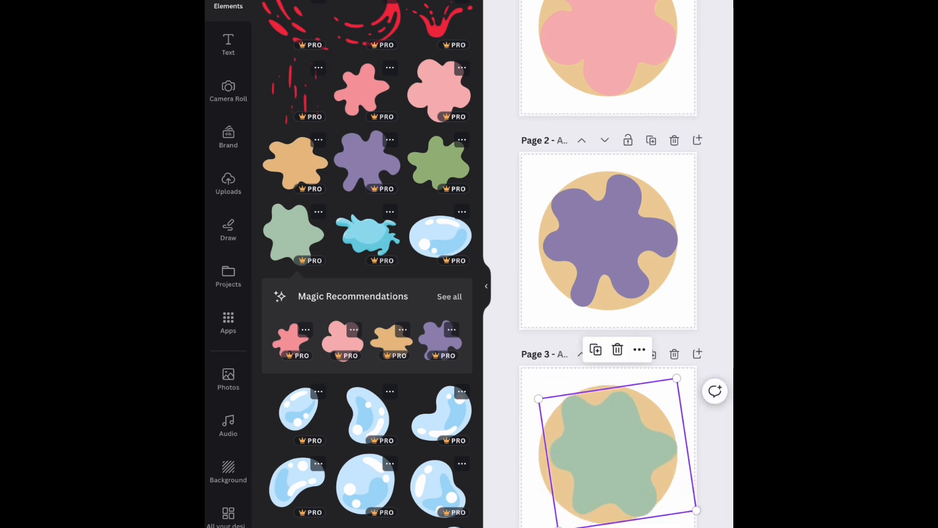
{"action": "left_click", "coordinate": [299, 410]}
{"action": "scroll", "coordinate": [367, 293], "scroll_direction": "down", "scroll_amount": 4}
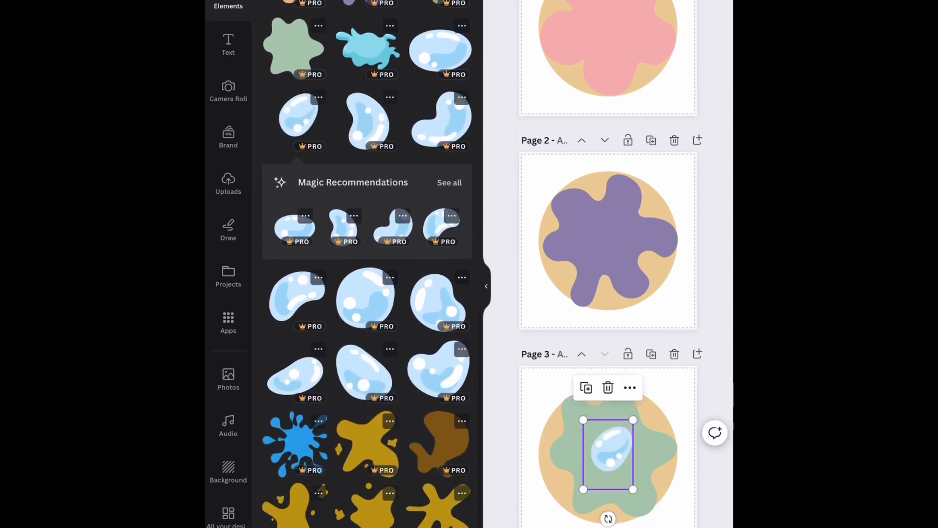
{"action": "left_click", "coordinate": [608, 388]}
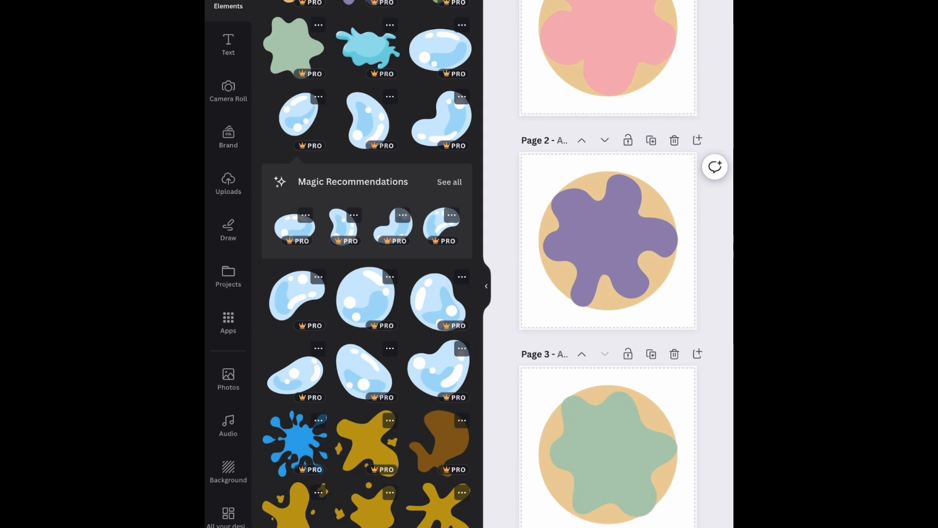
- Reopen the element library and replace the "Circle Drip" search with one for crown graphics
{"action": "left_click", "coordinate": [486, 286]}
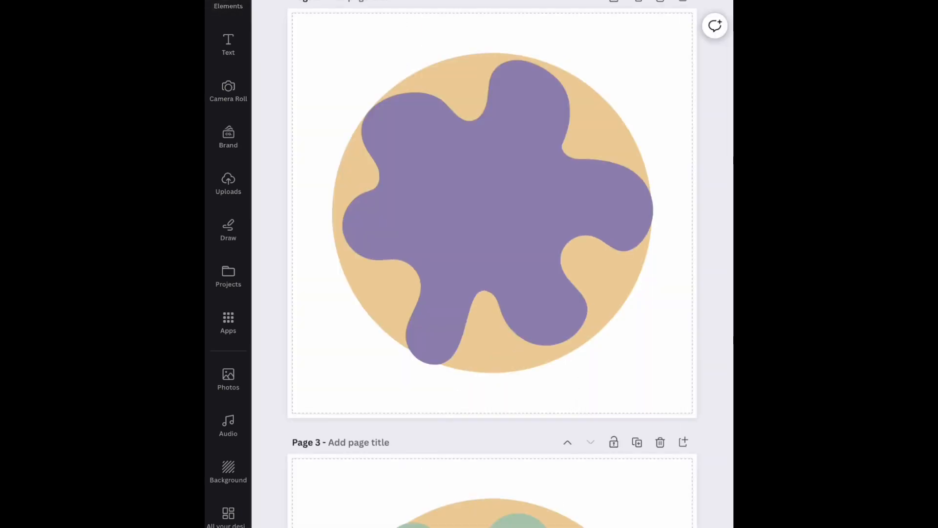
{"action": "scroll", "coordinate": [493, 269], "scroll_direction": "down", "scroll_amount": 5}
{"action": "left_click", "coordinate": [229, 6]}
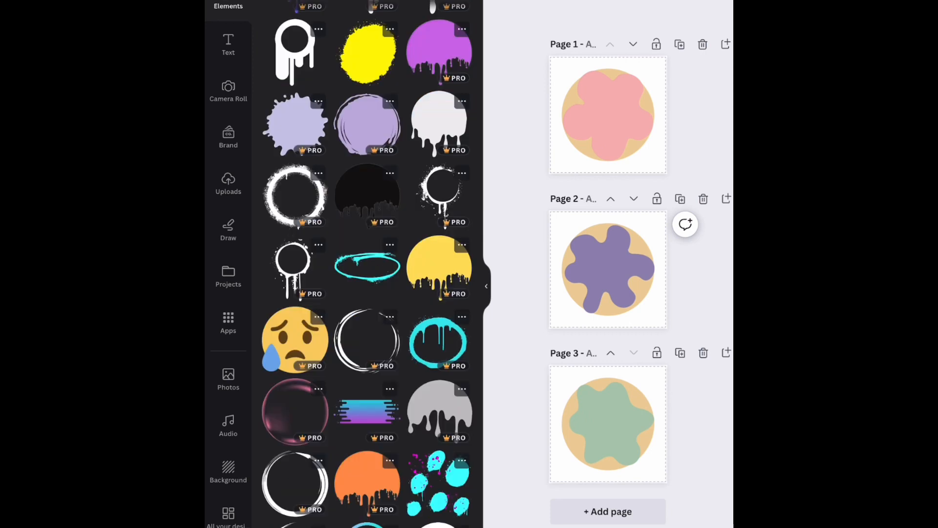
{"action": "left_click", "coordinate": [443, 1]}
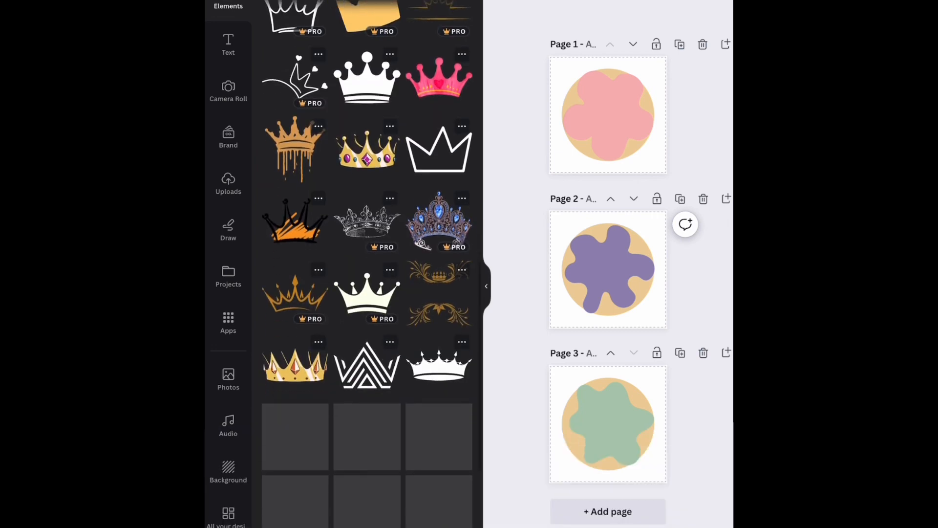
- Browse the crown results and examine graphics similar to the hot pink crown
{"action": "scroll", "coordinate": [366, 245], "scroll_direction": "down", "scroll_amount": 5}
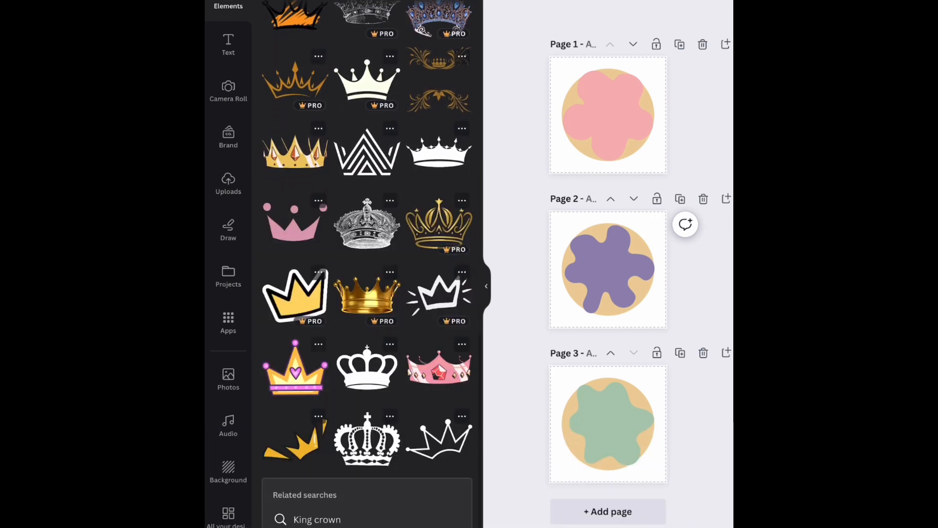
{"action": "scroll", "coordinate": [367, 264], "scroll_direction": "down", "scroll_amount": 3}
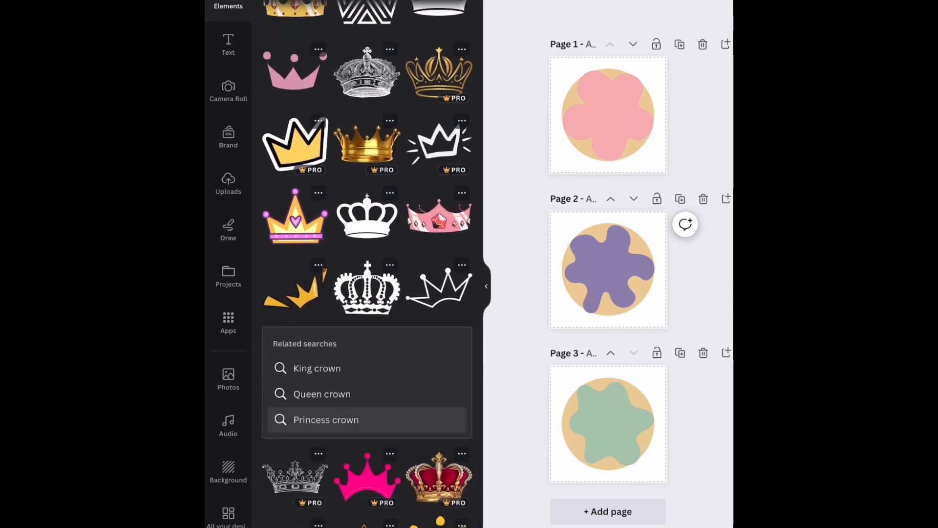
{"action": "scroll", "coordinate": [367, 264], "scroll_direction": "down", "scroll_amount": 1}
{"action": "scroll", "coordinate": [366, 264], "scroll_direction": "down", "scroll_amount": 3}
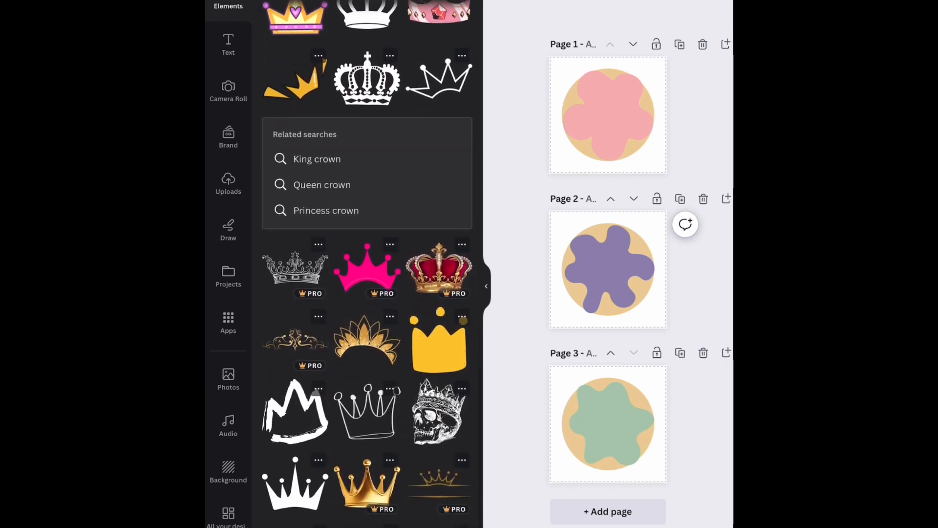
{"action": "left_click", "coordinate": [390, 246]}
{"action": "left_click", "coordinate": [461, 440]}
{"action": "scroll", "coordinate": [367, 264], "scroll_direction": "down", "scroll_amount": 12}
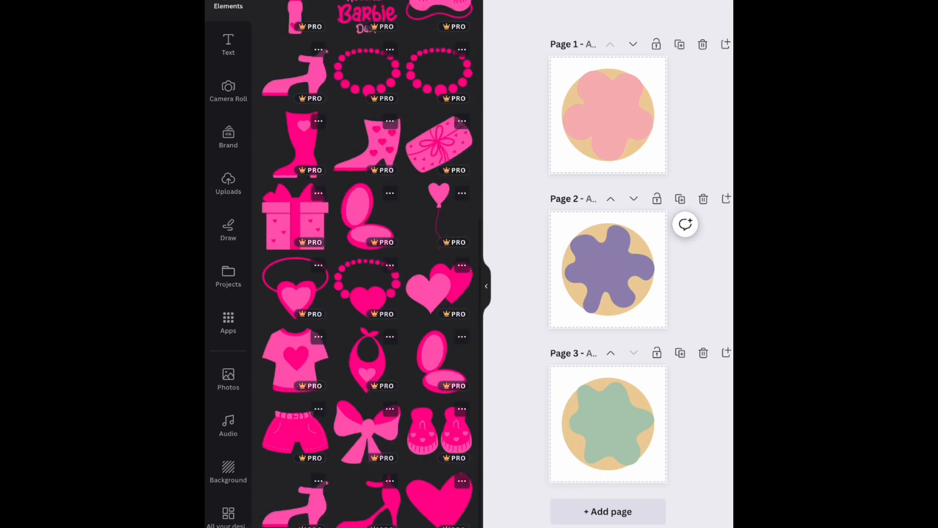
{"action": "scroll", "coordinate": [367, 264], "scroll_direction": "up", "scroll_amount": 12}
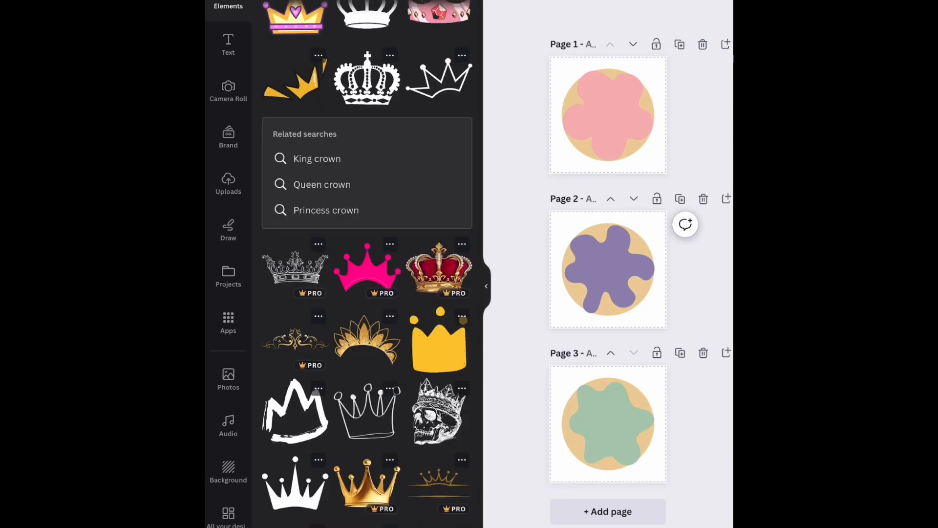
- Look further through the crown results and view graphics similar to the solid teal crown
{"action": "scroll", "coordinate": [367, 264], "scroll_direction": "down", "scroll_amount": 5}
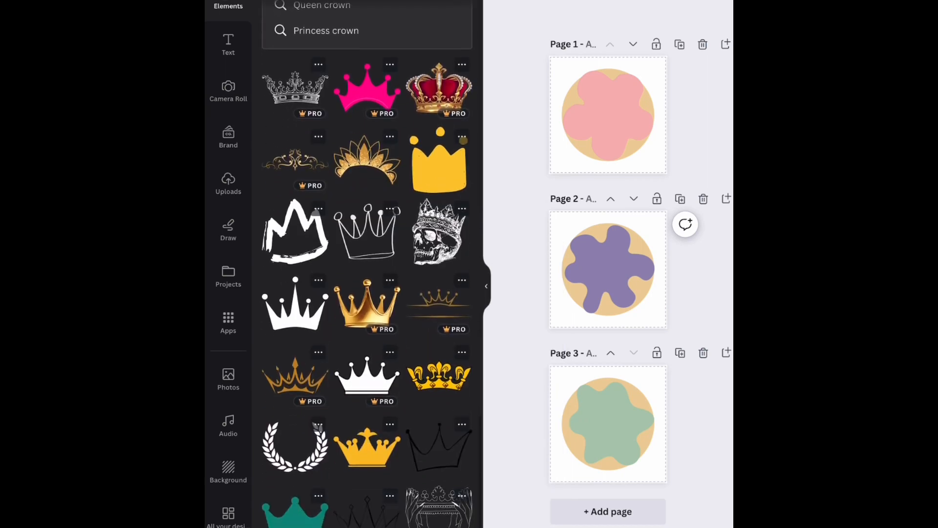
{"action": "left_click", "coordinate": [389, 328]}
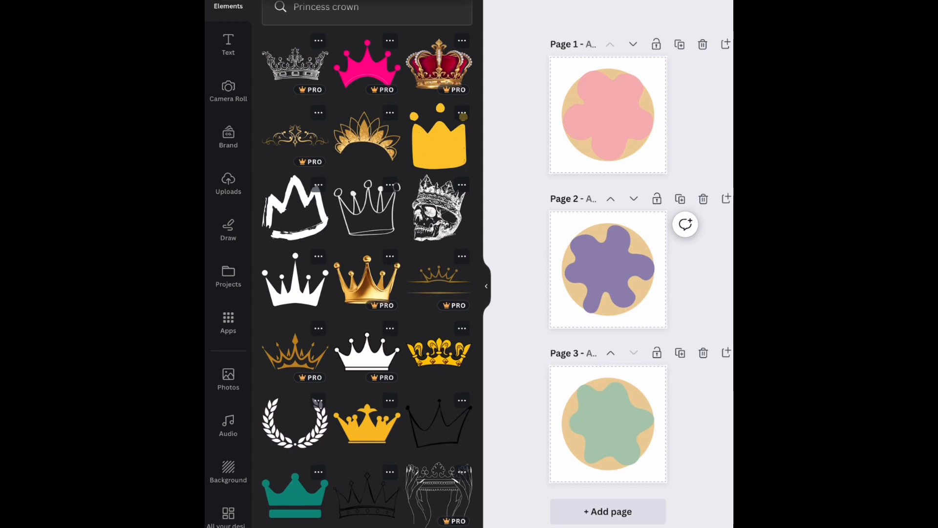
{"action": "scroll", "coordinate": [366, 264], "scroll_direction": "down", "scroll_amount": 3}
{"action": "left_click", "coordinate": [319, 280]}
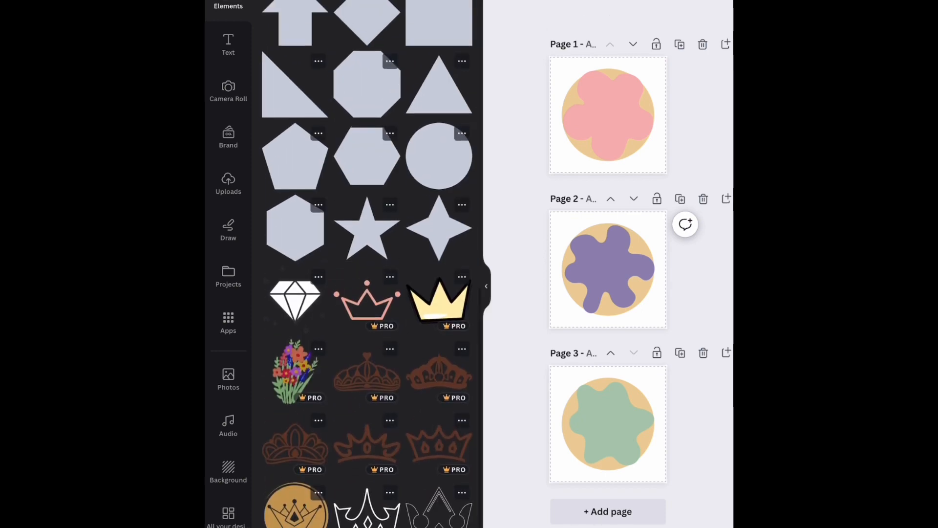
{"action": "scroll", "coordinate": [366, 264], "scroll_direction": "down", "scroll_amount": 10}
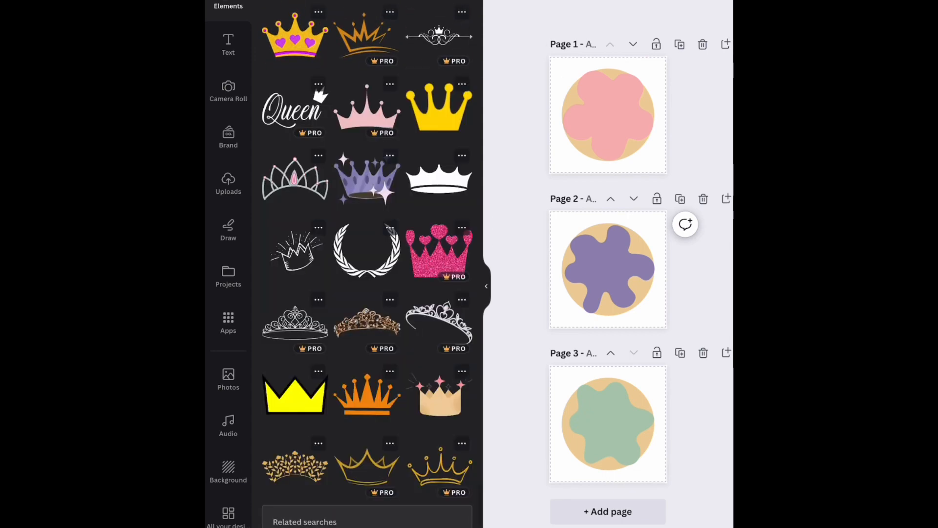
- Browse more crown results and view graphics similar to the black Crown Glyph Icon
{"action": "scroll", "coordinate": [366, 264], "scroll_direction": "down", "scroll_amount": 9}
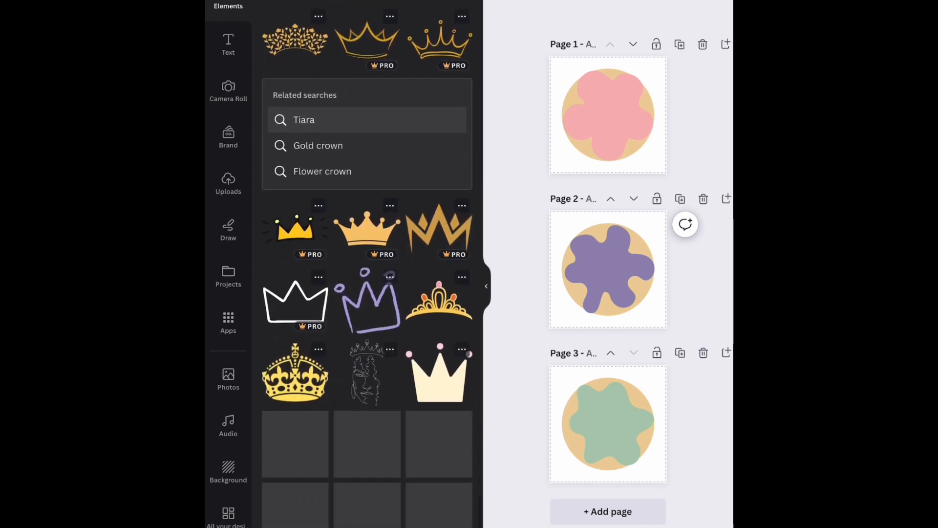
{"action": "scroll", "coordinate": [367, 264], "scroll_direction": "down", "scroll_amount": 6}
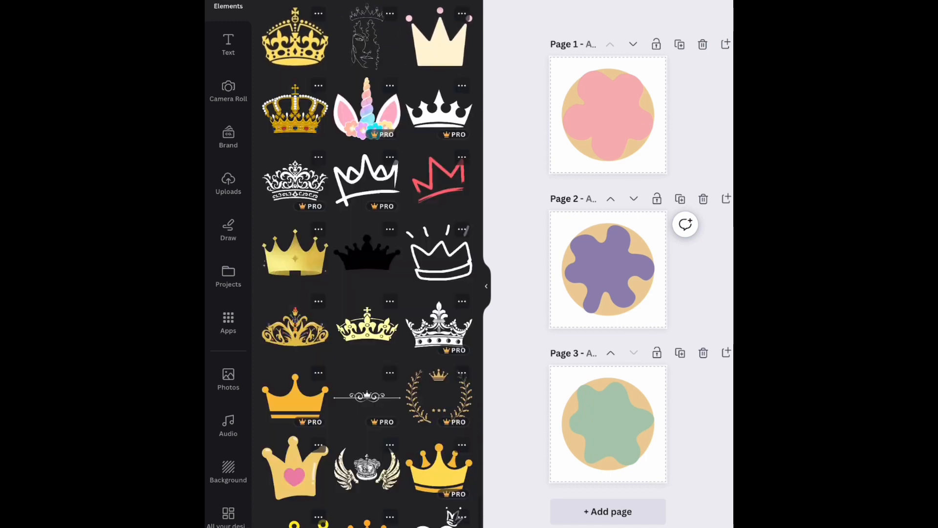
{"action": "scroll", "coordinate": [367, 264], "scroll_direction": "down", "scroll_amount": 1}
{"action": "left_click", "coordinate": [390, 185]}
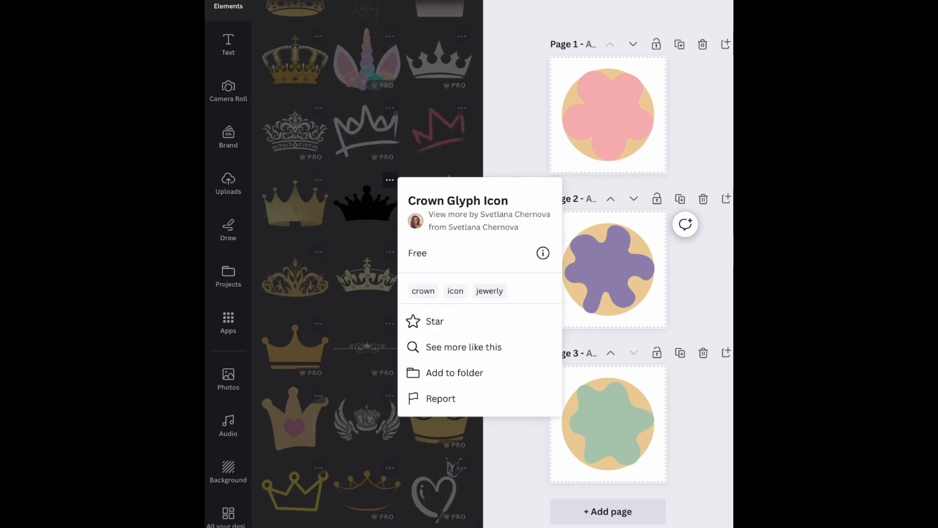
{"action": "left_click", "coordinate": [464, 346]}
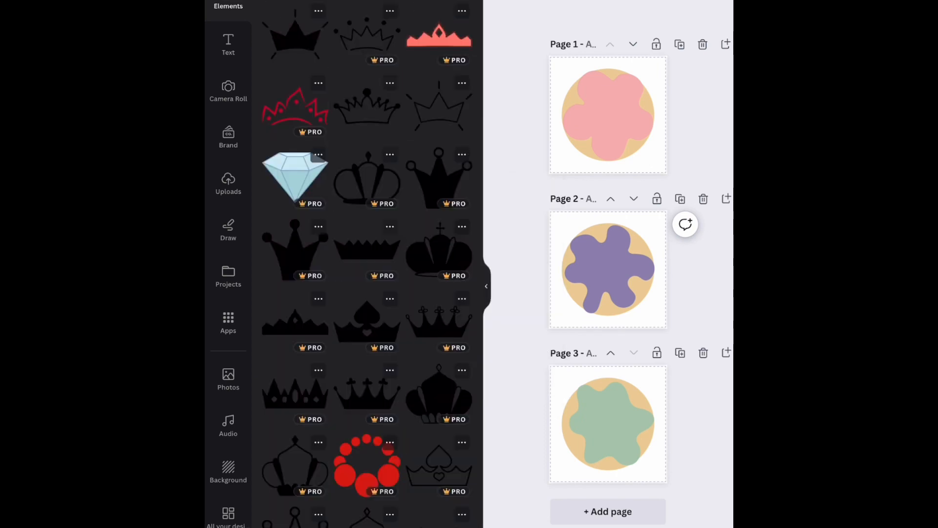
{"action": "scroll", "coordinate": [367, 264], "scroll_direction": "down", "scroll_amount": 11}
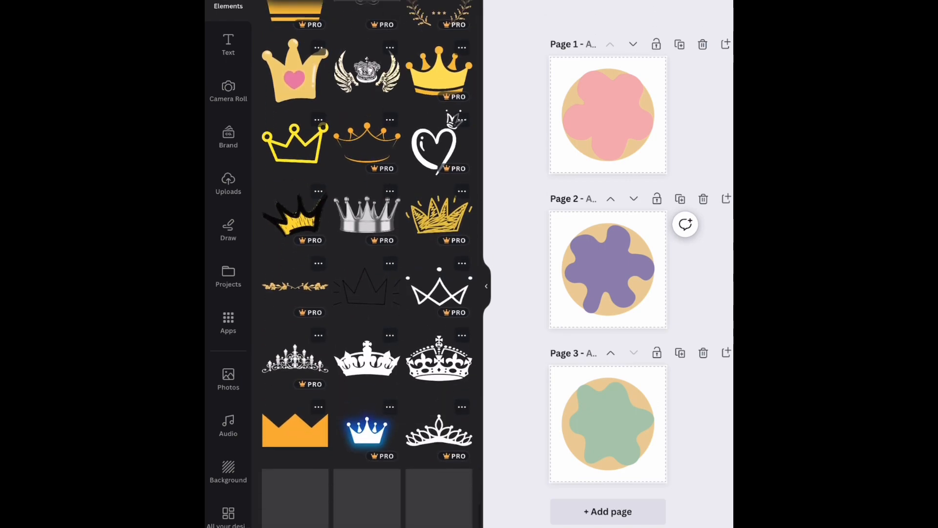
- Look up graphics similar to the flat orange zigzag crown and scan them for a suitable shape
{"action": "scroll", "coordinate": [367, 264], "scroll_direction": "down", "scroll_amount": 2}
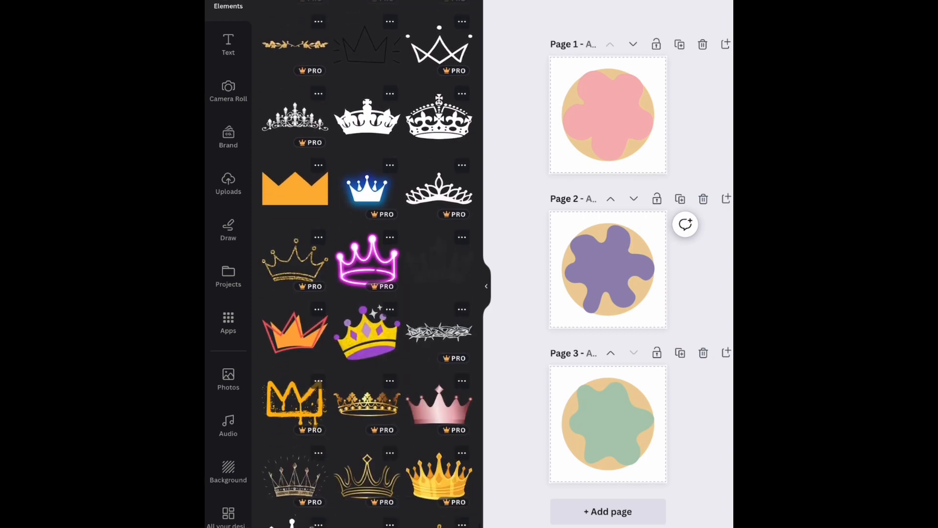
{"action": "left_click", "coordinate": [319, 165]}
{"action": "scroll", "coordinate": [367, 264], "scroll_direction": "down", "scroll_amount": 10}
{"action": "scroll", "coordinate": [367, 264], "scroll_direction": "down", "scroll_amount": 10}
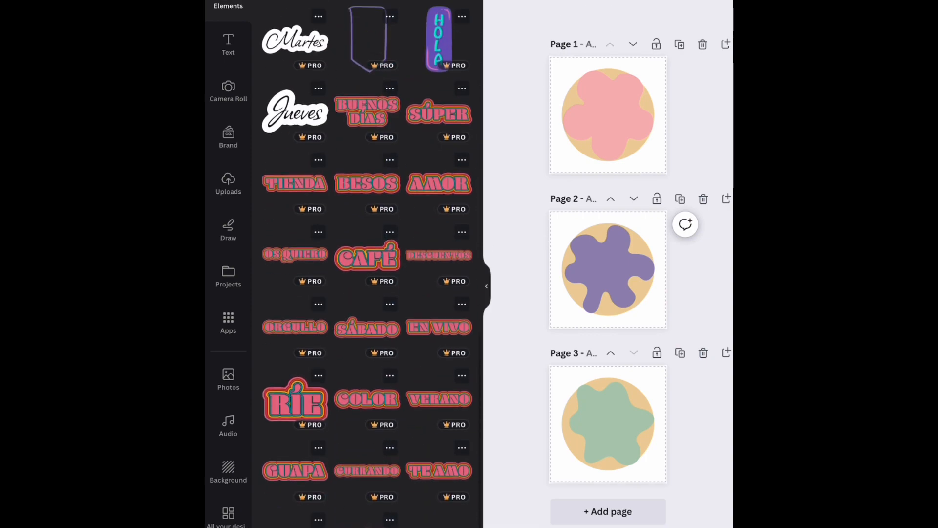
{"action": "scroll", "coordinate": [367, 263], "scroll_direction": "down", "scroll_amount": 10}
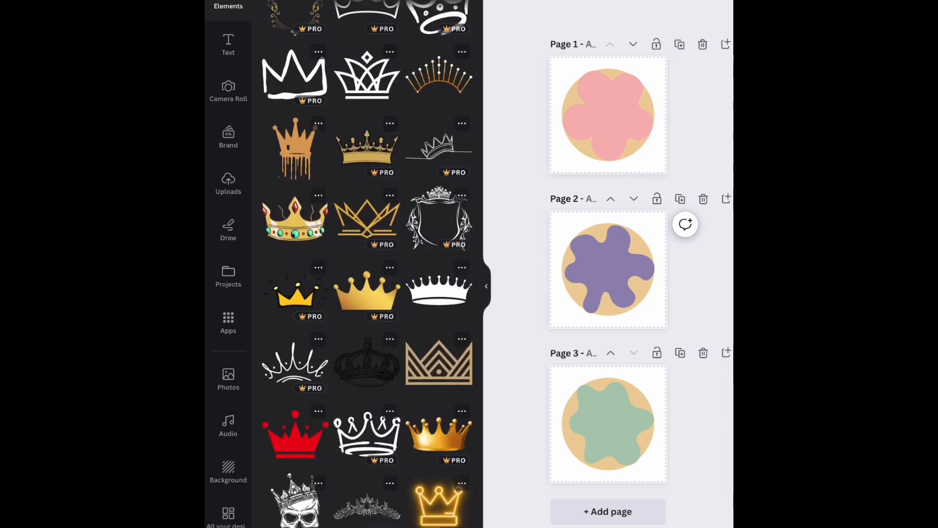
- Continue through the crown results and check graphics similar to the solid black PRO crown
{"action": "scroll", "coordinate": [367, 264], "scroll_direction": "down", "scroll_amount": 1}
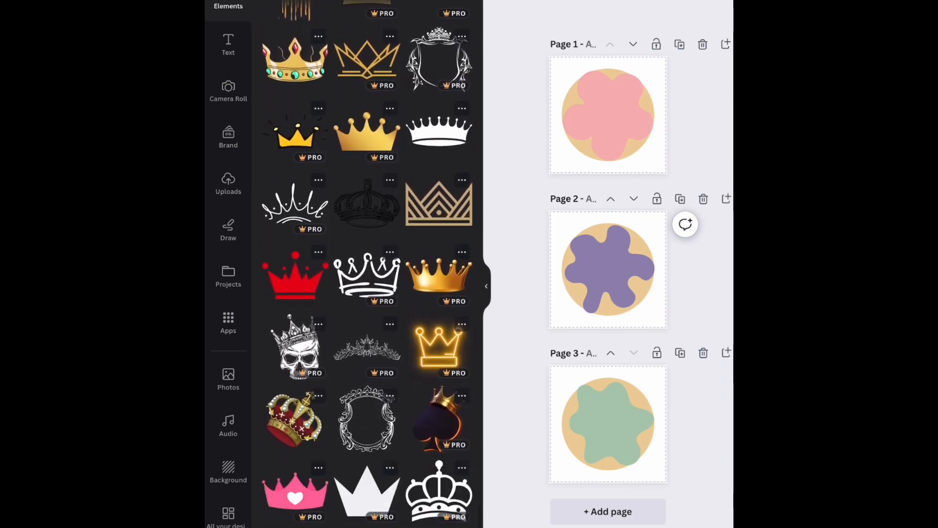
{"action": "scroll", "coordinate": [367, 264], "scroll_direction": "down", "scroll_amount": 4}
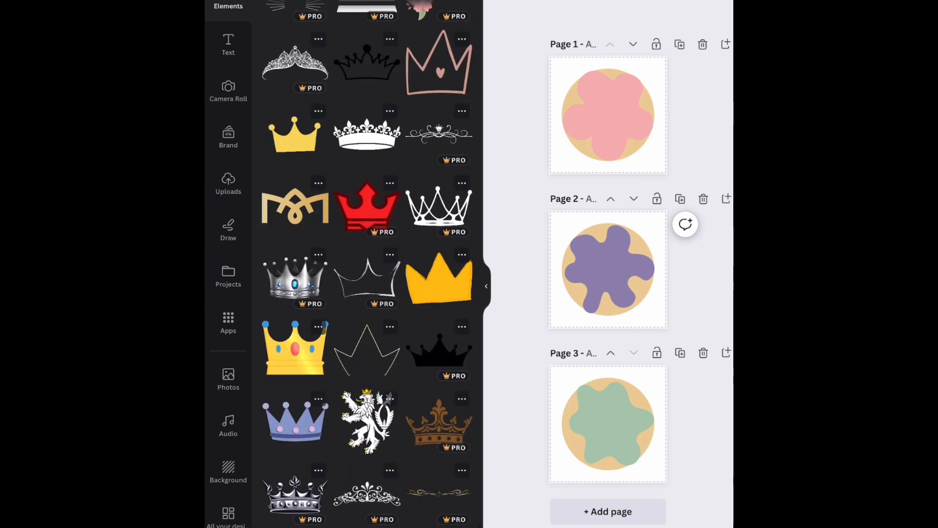
{"action": "left_click", "coordinate": [462, 327]}
{"action": "scroll", "coordinate": [367, 264], "scroll_direction": "down", "scroll_amount": 10}
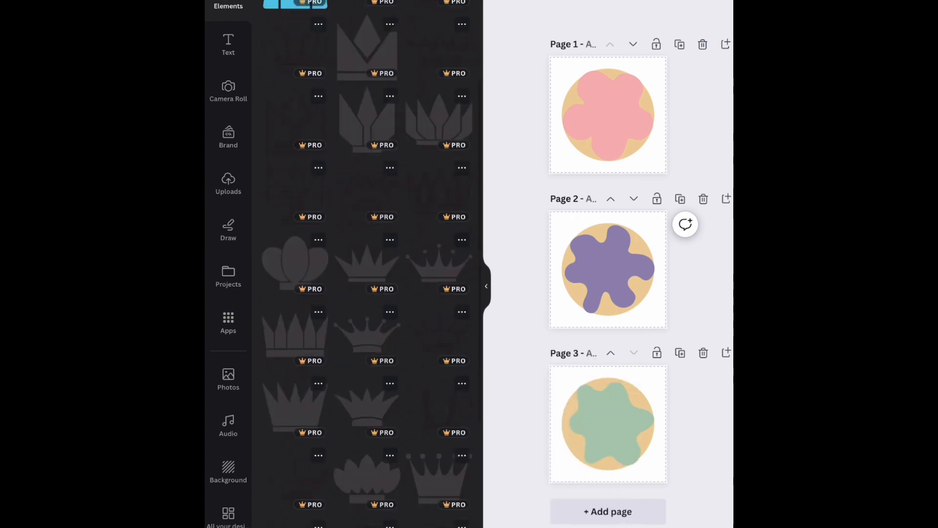
{"action": "scroll", "coordinate": [367, 264], "scroll_direction": "down", "scroll_amount": 10}
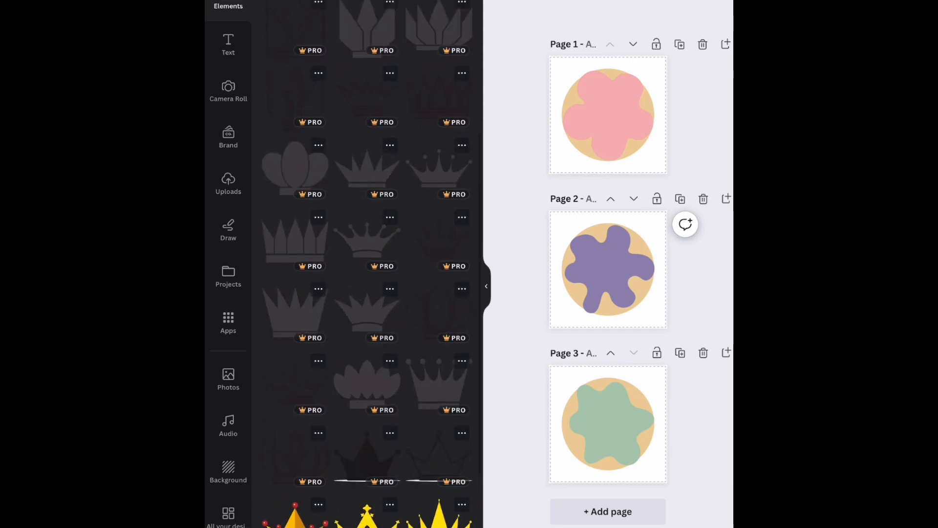
{"action": "scroll", "coordinate": [367, 264], "scroll_direction": "down", "scroll_amount": 8}
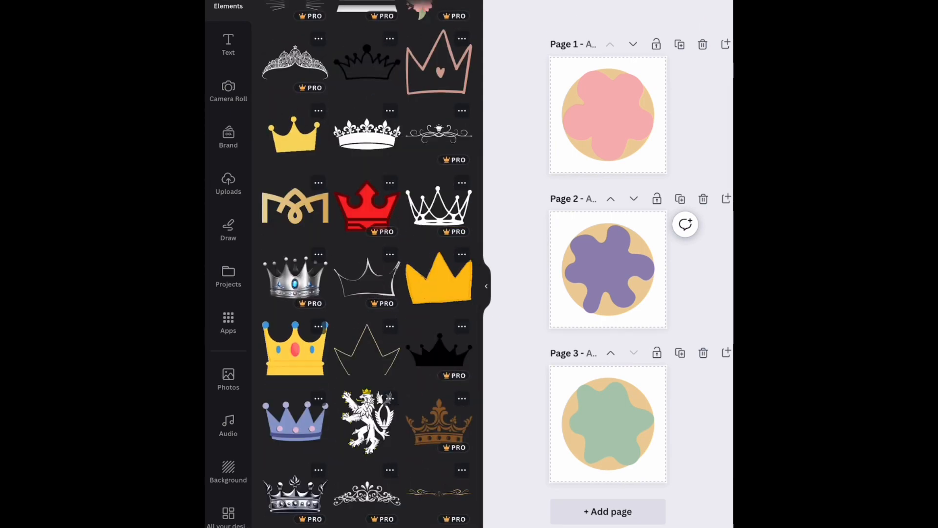
- View graphics similar to the Pastel Pink Crown Silhouette and examine the colored crown variants
{"action": "left_click", "coordinate": [390, 112]}
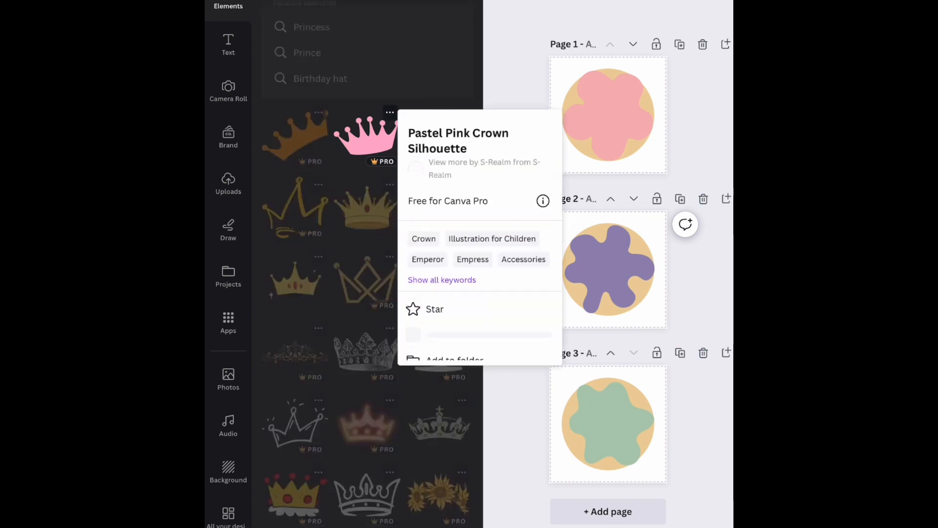
{"action": "left_click", "coordinate": [459, 413]}
{"action": "scroll", "coordinate": [367, 264], "scroll_direction": "down", "scroll_amount": 1}
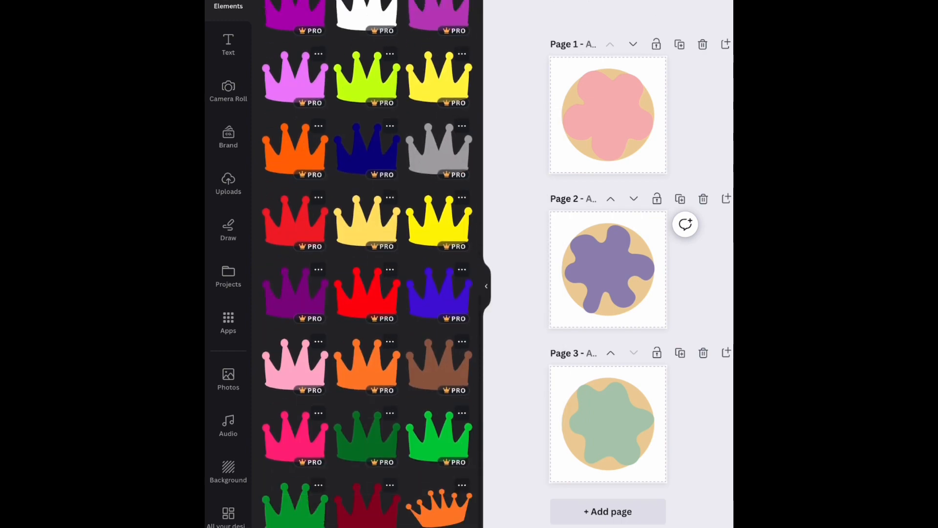
{"action": "scroll", "coordinate": [367, 264], "scroll_direction": "up", "scroll_amount": 5}
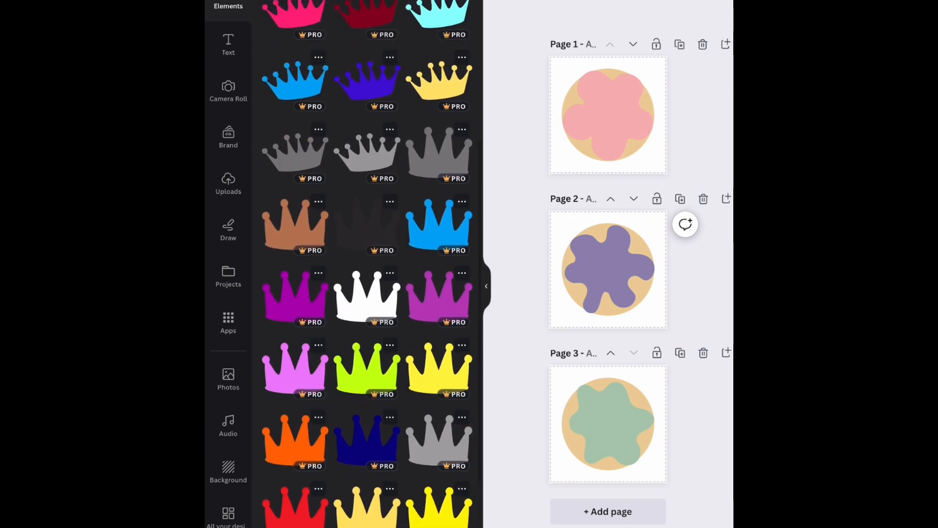
{"action": "scroll", "coordinate": [367, 264], "scroll_direction": "down", "scroll_amount": 3}
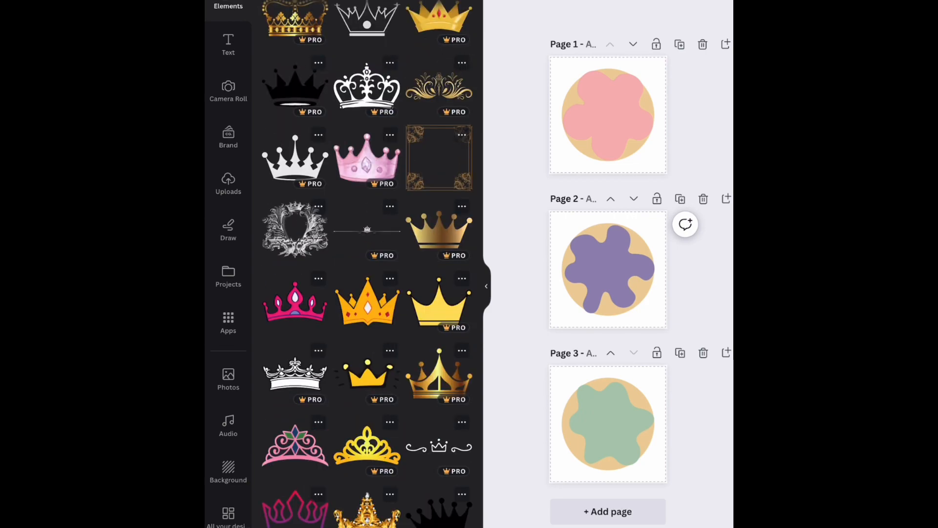
- Browse the remaining crown results through to the end of the list
{"action": "scroll", "coordinate": [367, 264], "scroll_direction": "down", "scroll_amount": 4}
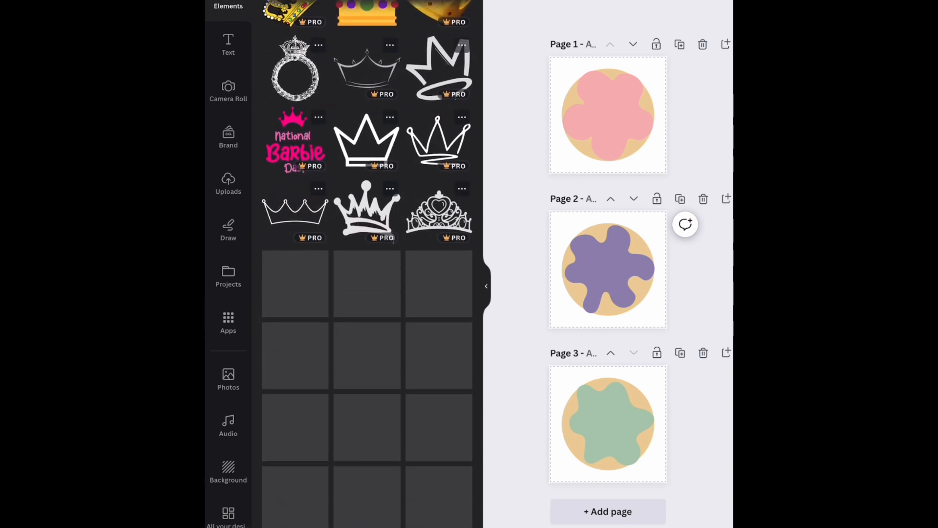
{"action": "scroll", "coordinate": [368, 264], "scroll_direction": "down", "scroll_amount": 15}
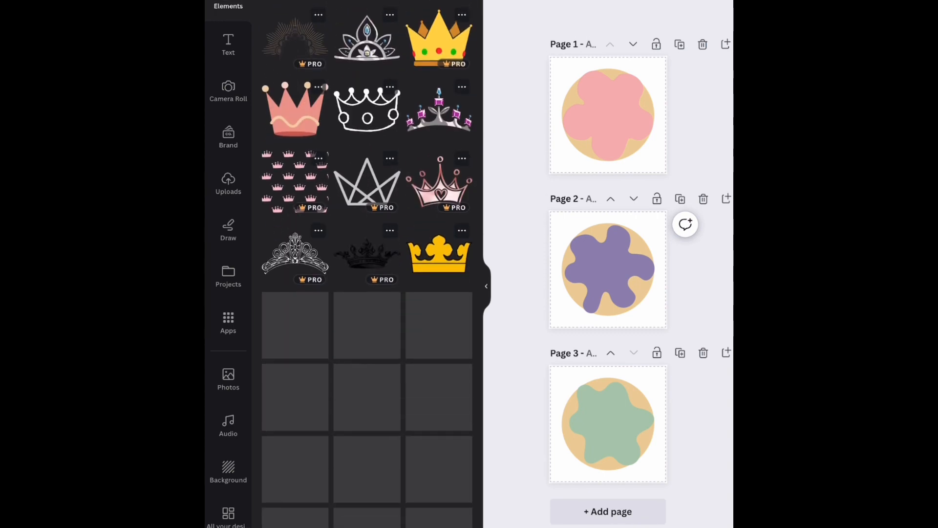
{"action": "scroll", "coordinate": [367, 264], "scroll_direction": "down", "scroll_amount": 4}
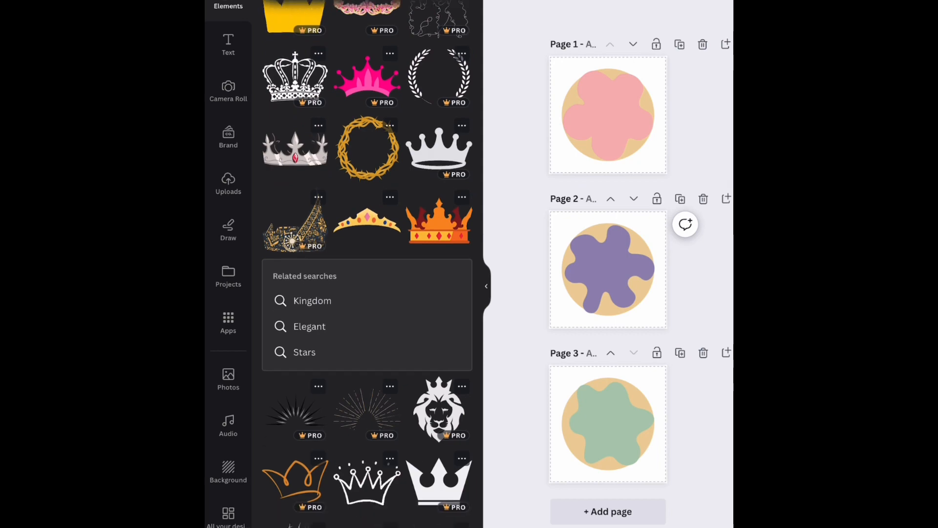
{"action": "scroll", "coordinate": [368, 264], "scroll_direction": "down", "scroll_amount": 15}
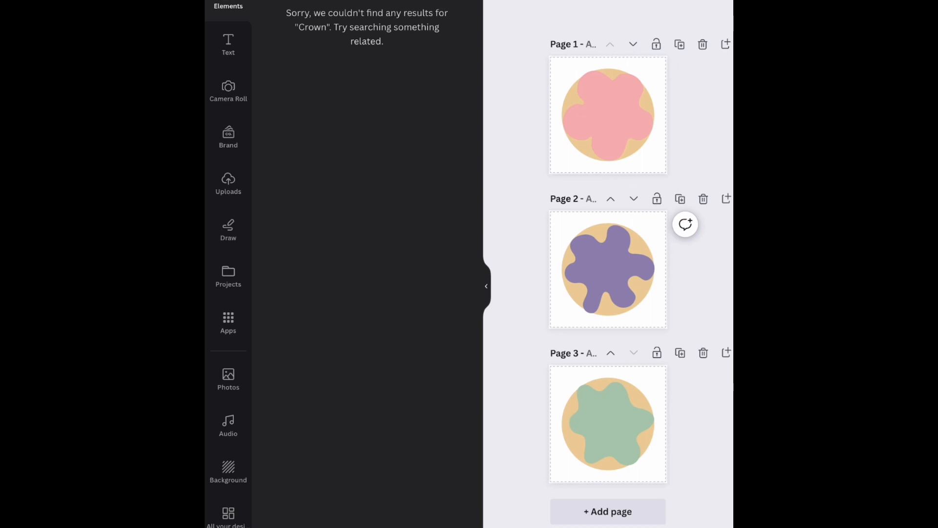
- Refine the search to solid crowns and list graphics similar to the crown inside the white circle
{"action": "left_click", "coordinate": [367, 2]}
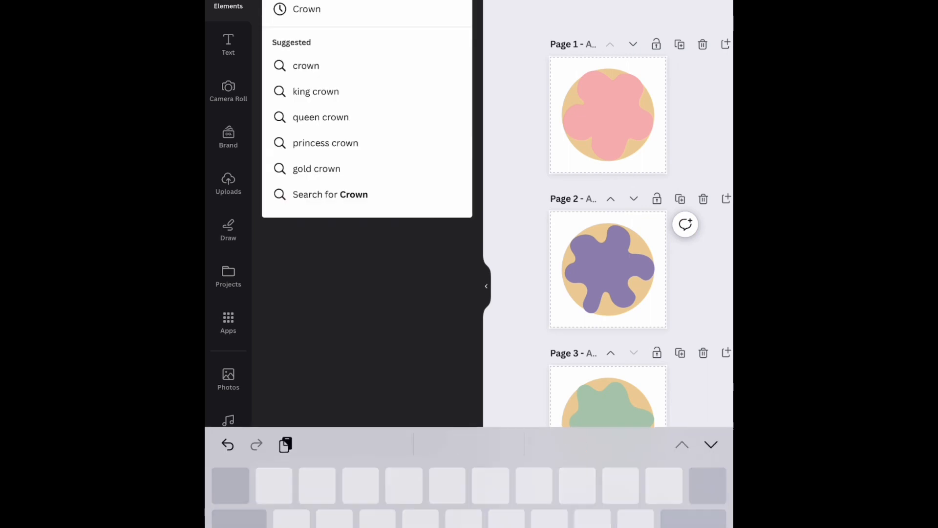
{"action": "type", "text": "Soli"}
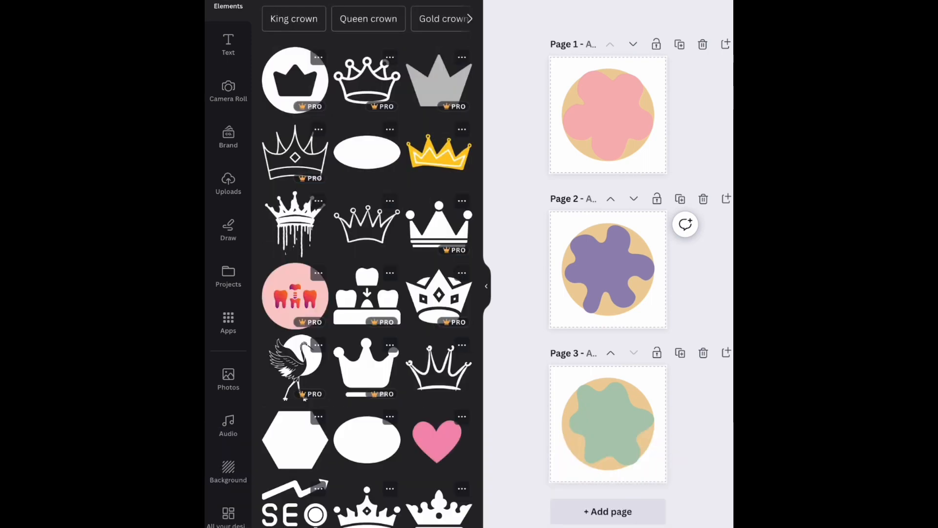
{"action": "left_click", "coordinate": [318, 57]}
{"action": "left_click", "coordinate": [387, 388]}
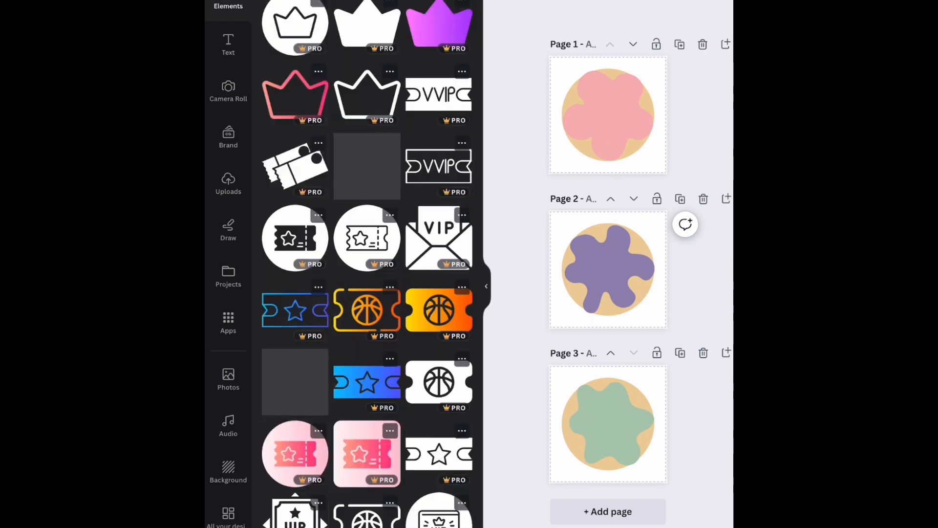
- Check the similar graphics and add the plain solid crown silhouette to page 2
{"action": "scroll", "coordinate": [367, 294], "scroll_direction": "down", "scroll_amount": 8}
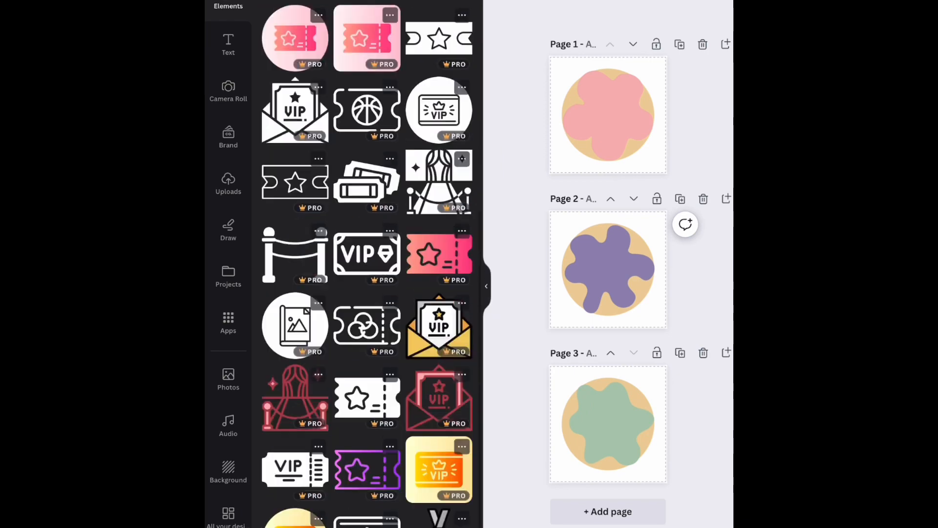
{"action": "scroll", "coordinate": [367, 293], "scroll_direction": "up", "scroll_amount": 8}
{"action": "left_click", "coordinate": [367, 26]}
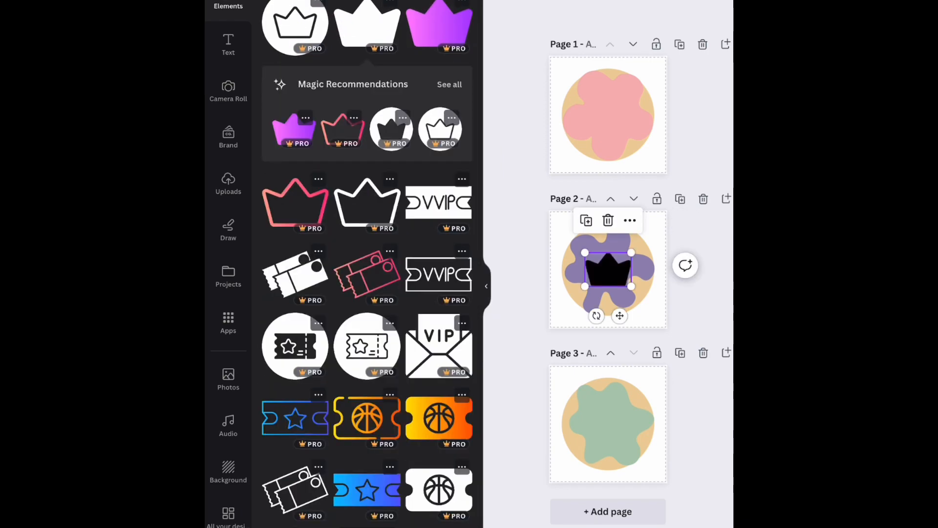
- List graphics similar to the Crown Vector Icon and remove the solid black crown from page 2
{"action": "left_click_drag", "start_coordinate": [631, 253], "coordinate": [608, 270]}
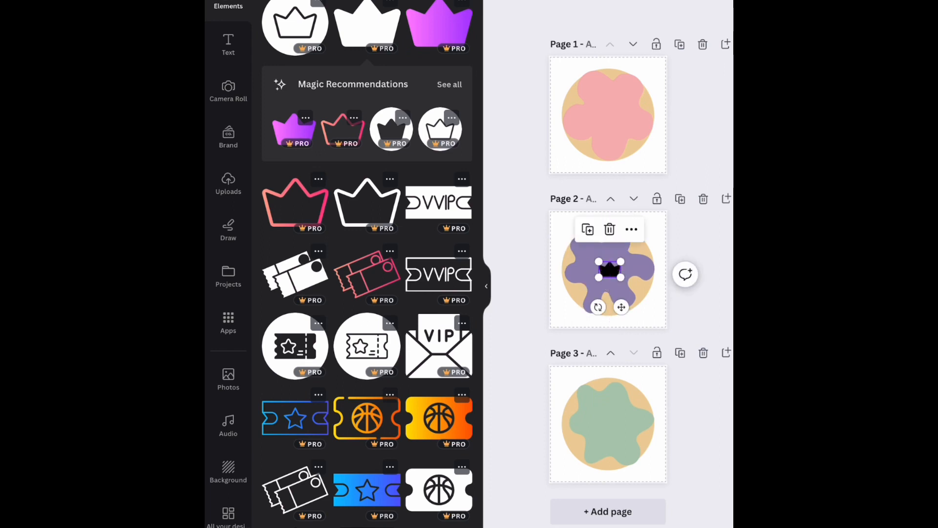
{"action": "left_click", "coordinate": [270, 2]}
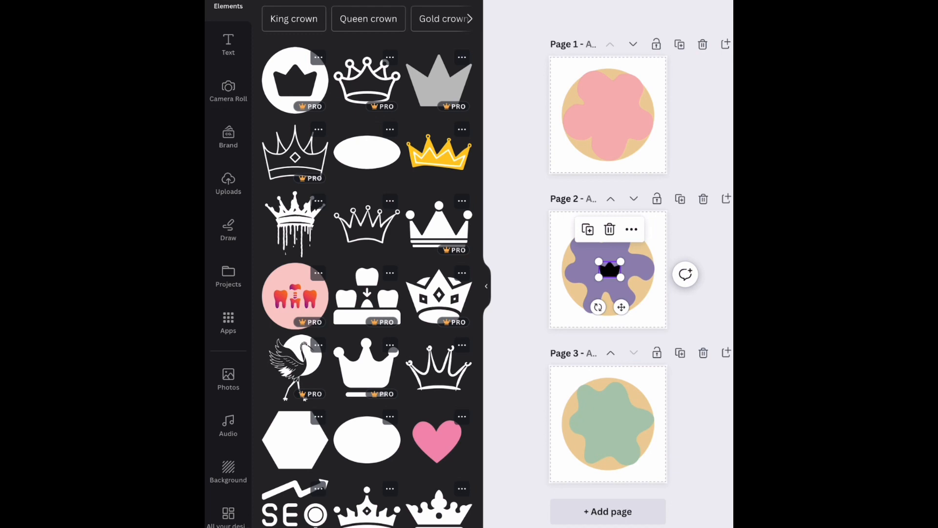
{"action": "left_click", "coordinate": [461, 57]}
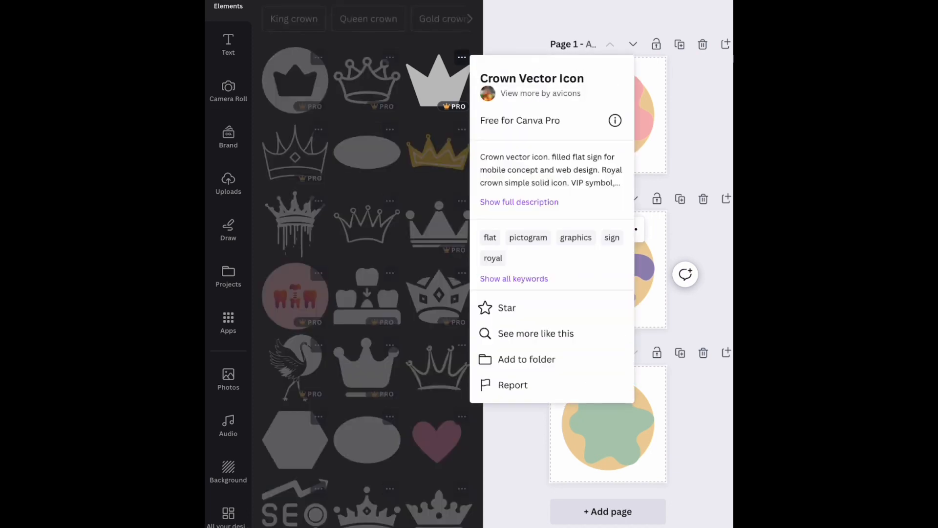
{"action": "left_click", "coordinate": [536, 331]}
{"action": "left_click", "coordinate": [609, 229]}
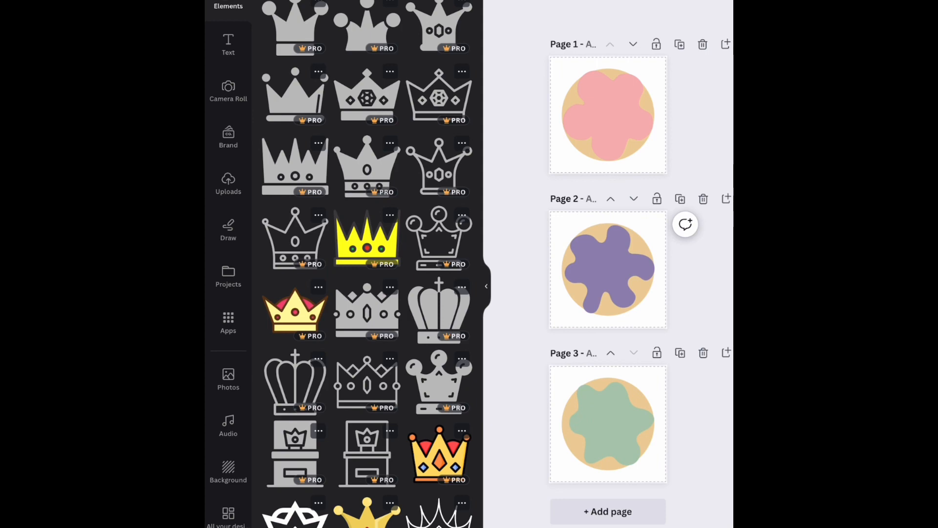
- Browse the similar crowns, add the solid crown topped with a cross to page 2, and shrink it at the purple blob's center
{"action": "scroll", "coordinate": [367, 264], "scroll_direction": "down", "scroll_amount": 1}
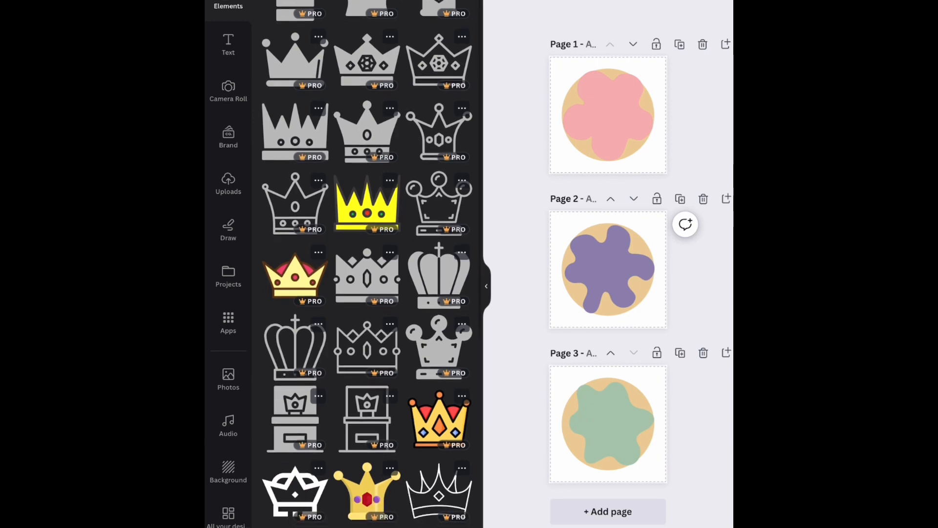
{"action": "scroll", "coordinate": [367, 264], "scroll_direction": "down", "scroll_amount": 3}
{"action": "scroll", "coordinate": [367, 264], "scroll_direction": "down", "scroll_amount": 10}
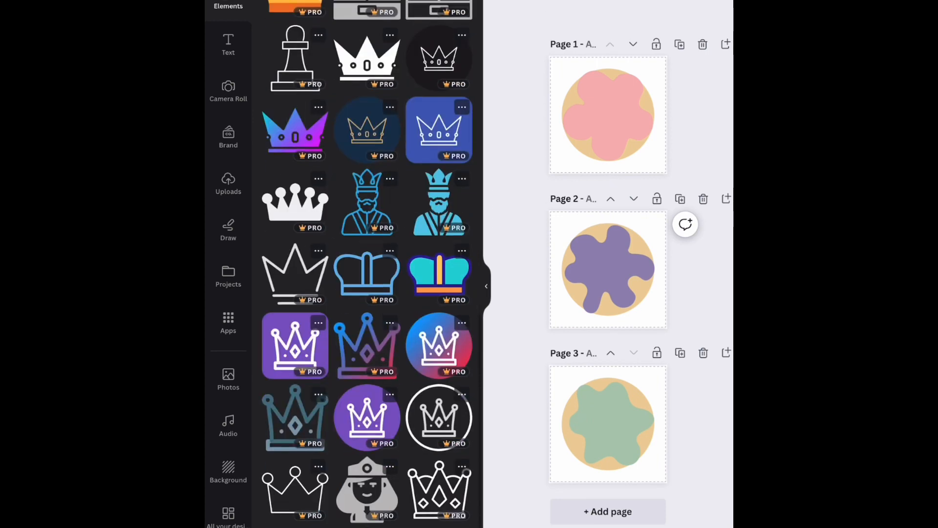
{"action": "scroll", "coordinate": [367, 264], "scroll_direction": "up", "scroll_amount": 8}
{"action": "scroll", "coordinate": [367, 264], "scroll_direction": "up", "scroll_amount": 5}
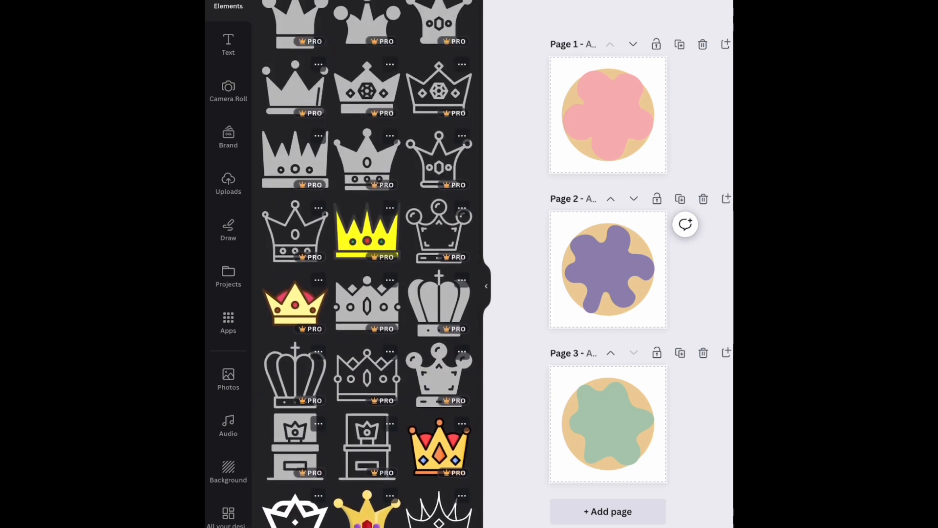
{"action": "left_click", "coordinate": [439, 303]}
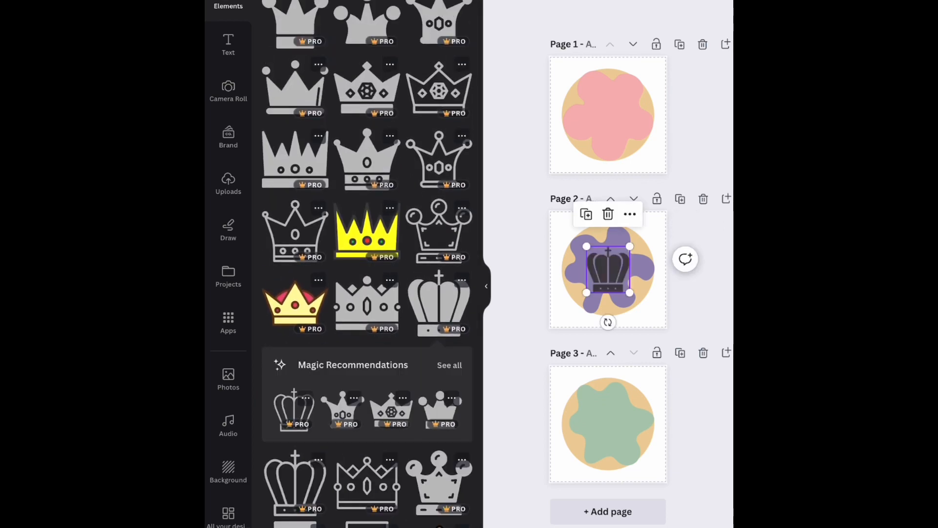
{"action": "mouse_move", "coordinate": [610, 267]}
{"action": "left_mouse_down"}
{"action": "mouse_move", "coordinate": [618, 261]}
{"action": "mouse_move", "coordinate": [609, 270]}
{"action": "left_mouse_up"}
{"action": "left_click", "coordinate": [657, 313]}
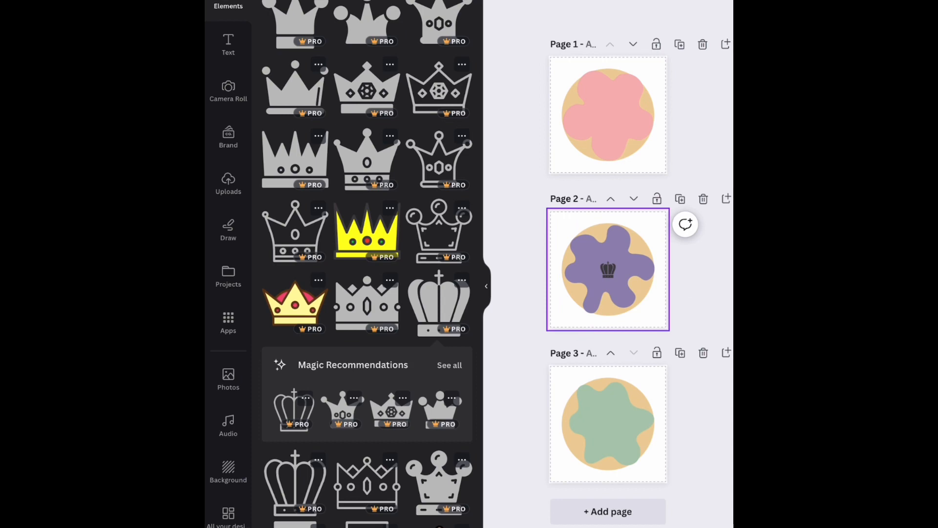
- Adjust the cross-topped crown's size on page 2 and color it brand white after trying brand gold and the cookie's tan
{"action": "left_click", "coordinate": [609, 270]}
{"action": "scroll", "coordinate": [608, 269], "scroll_direction": "up", "scroll_amount": 5}
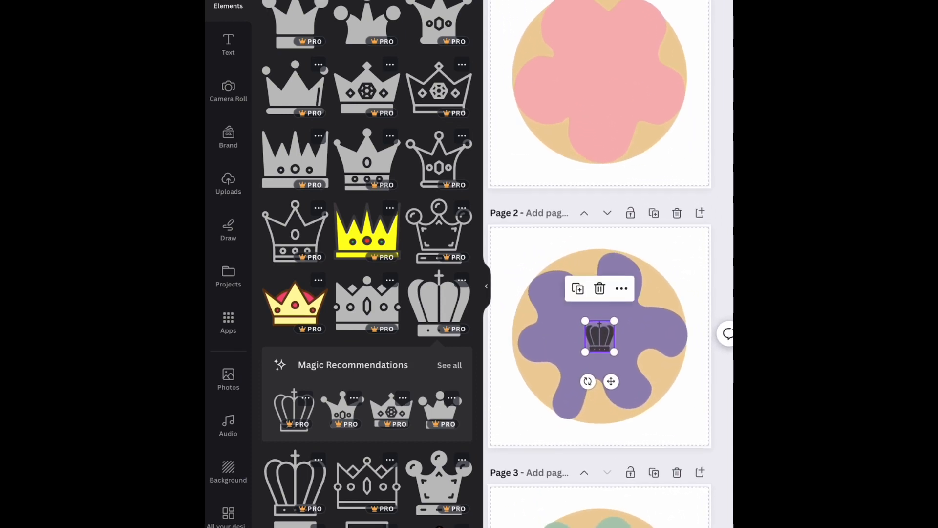
{"action": "left_click_drag", "start_coordinate": [585, 352], "coordinate": [600, 336]}
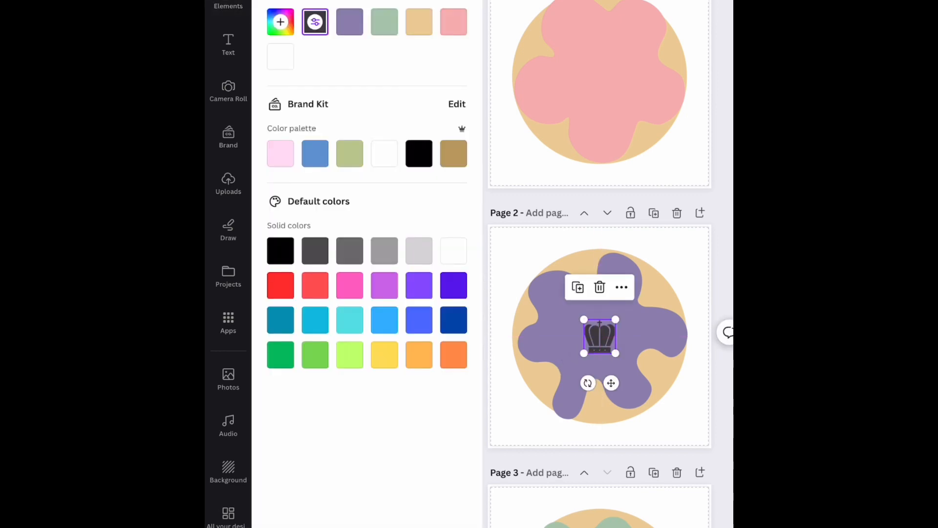
{"action": "left_click", "coordinate": [453, 153]}
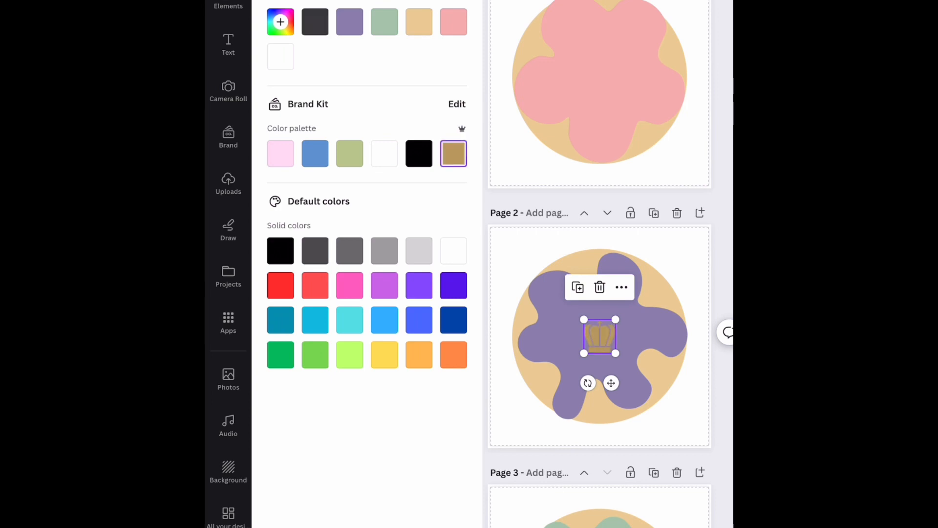
{"action": "left_click", "coordinate": [419, 21]}
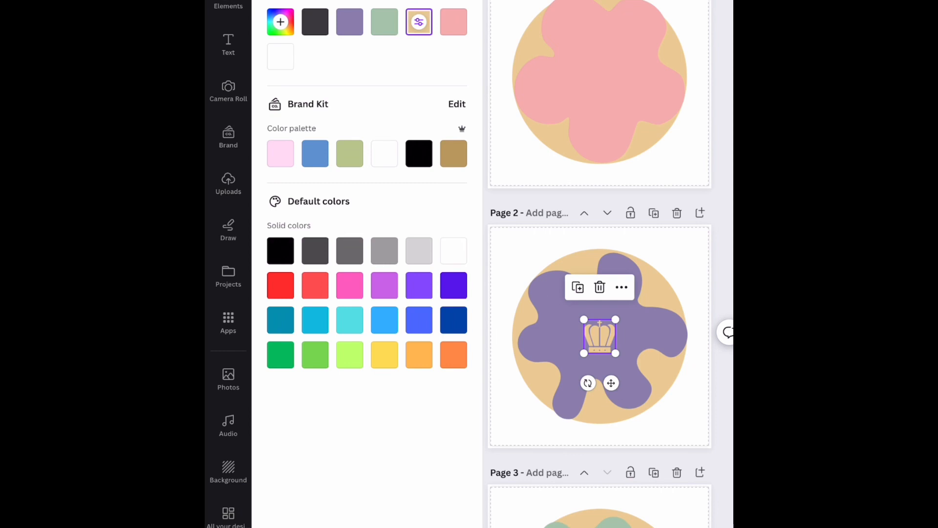
{"action": "left_click", "coordinate": [280, 57]}
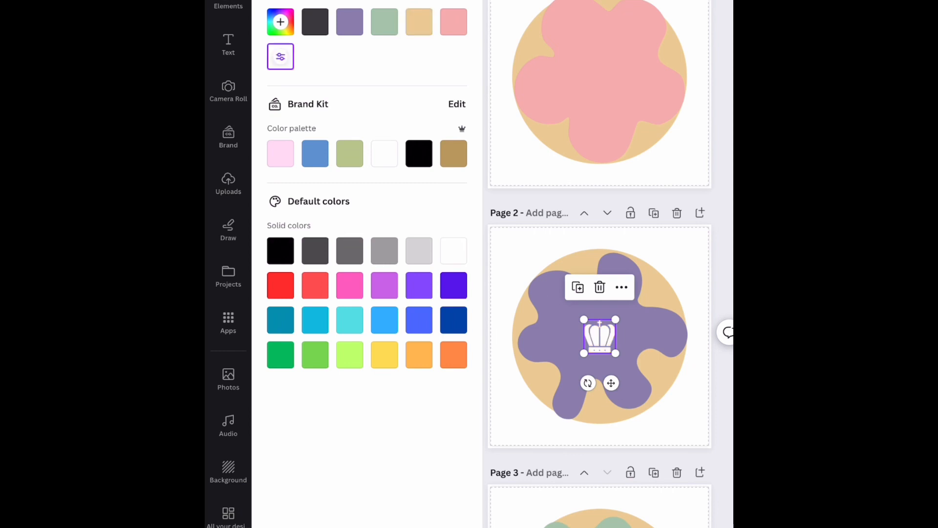
{"action": "left_click", "coordinate": [385, 154]}
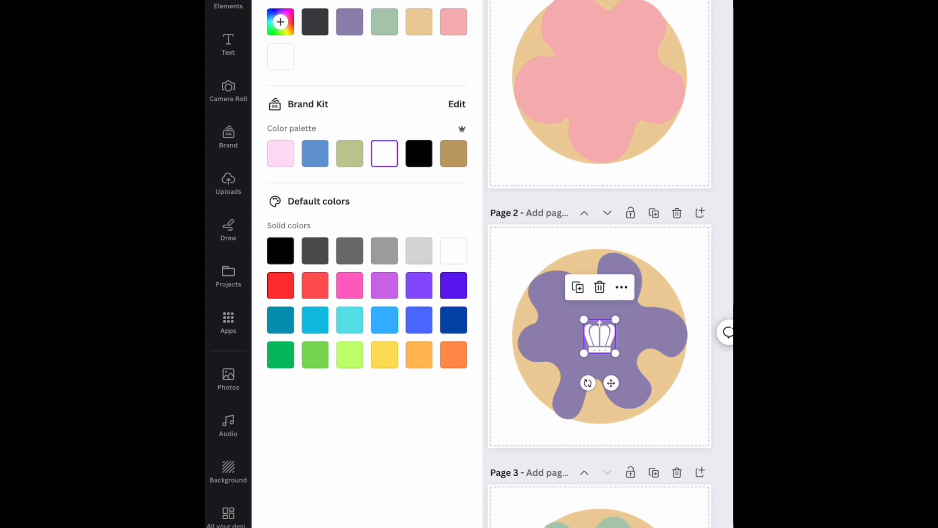
- Try a duplicate of the white crown on page 2, and remove both the copy and the original
{"action": "left_click", "coordinate": [578, 288]}
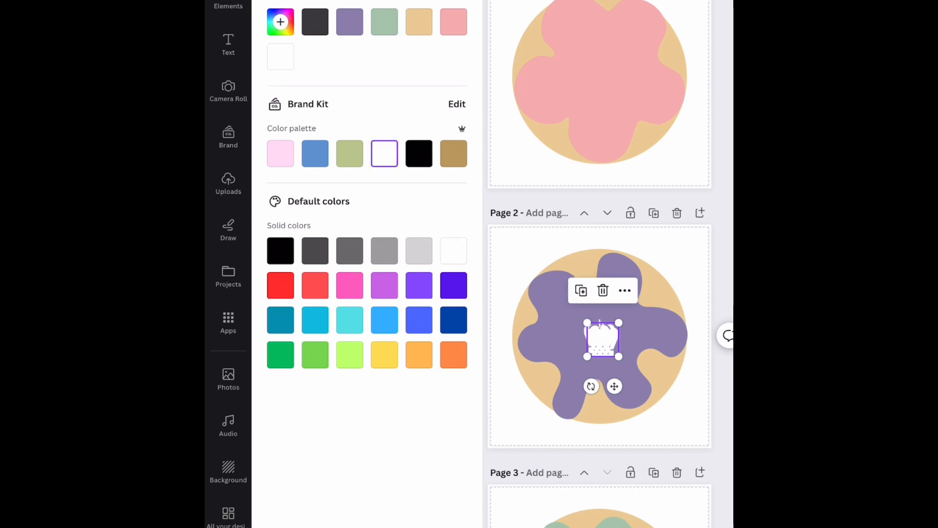
{"action": "left_click_drag", "start_coordinate": [603, 340], "coordinate": [603, 333]}
{"action": "key", "text": "Escape"}
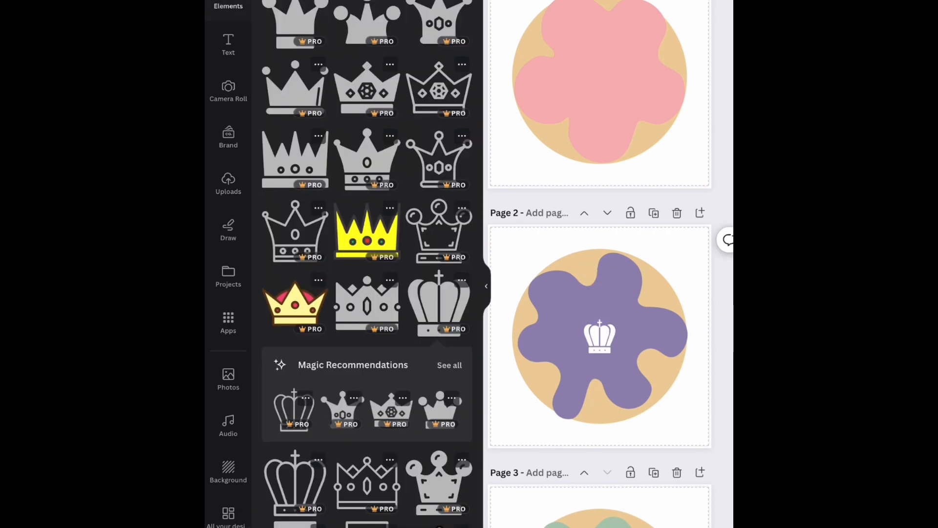
{"action": "left_click", "coordinate": [601, 337]}
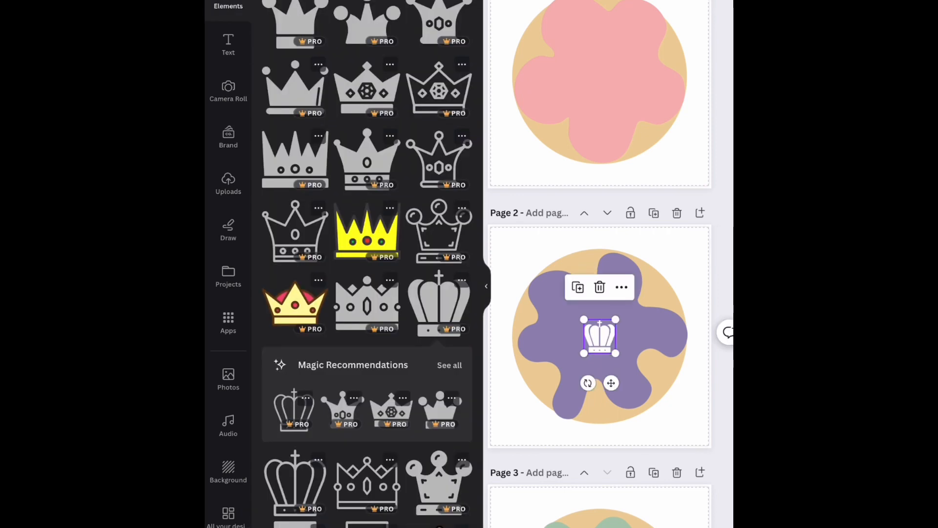
{"action": "left_click", "coordinate": [601, 283]}
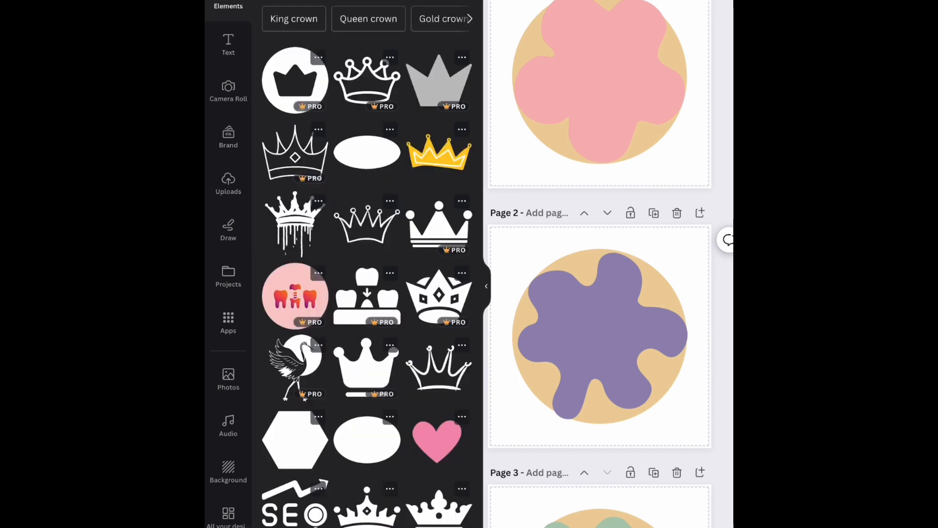
- Try the solid three-point crown with ball tips and a base bar on page 2, and delete it
{"action": "scroll", "coordinate": [365, 254], "scroll_direction": "down", "scroll_amount": 3}
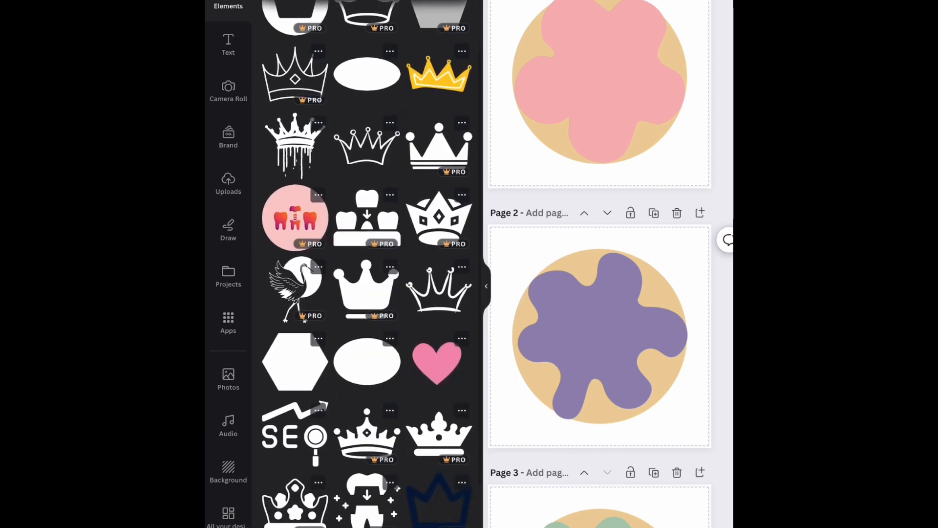
{"action": "left_click", "coordinate": [367, 255]}
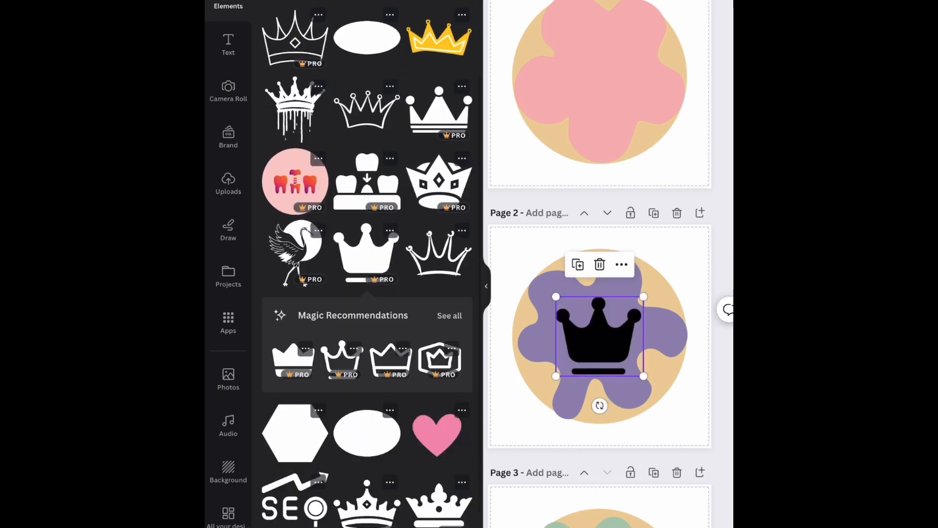
{"action": "key", "text": "Delete"}
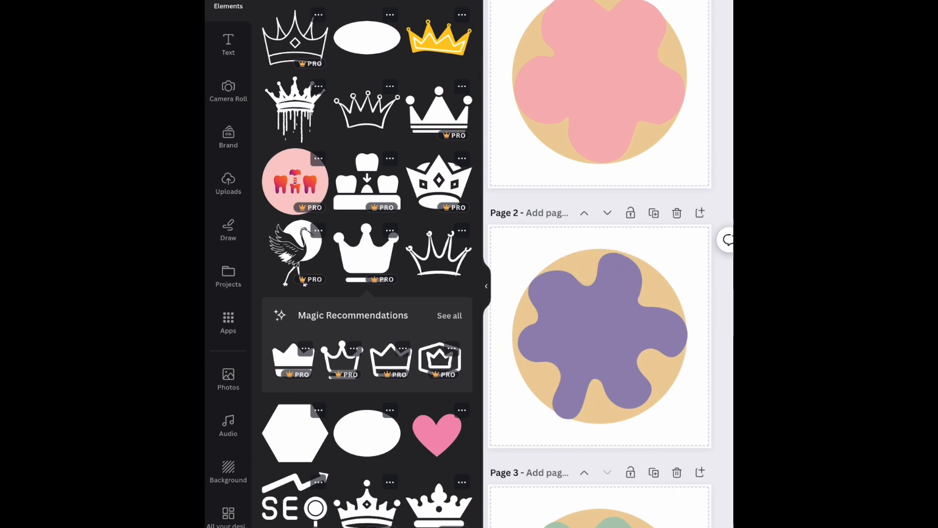
- Browse further down the solid crown search results for a suitable crown graphic
{"action": "scroll", "coordinate": [365, 140], "scroll_direction": "down", "scroll_amount": 8}
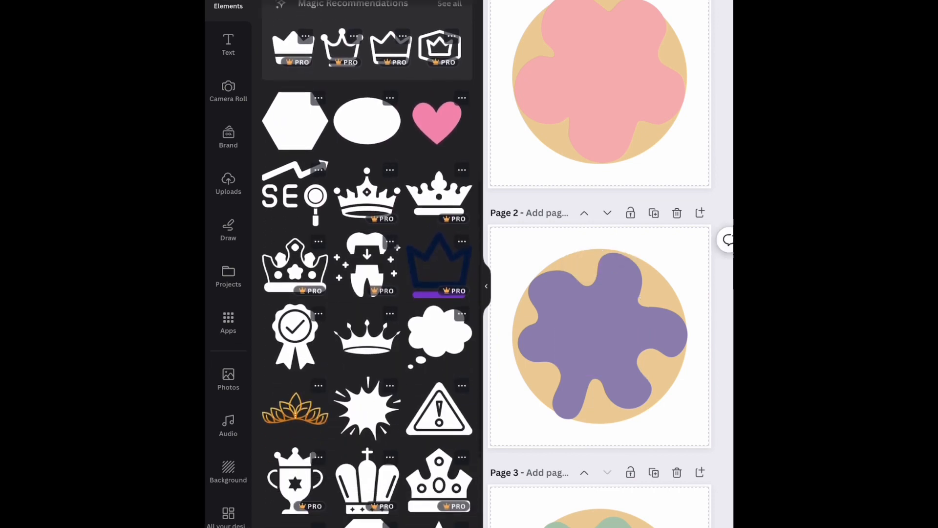
{"action": "scroll", "coordinate": [367, 264], "scroll_direction": "down", "scroll_amount": 5}
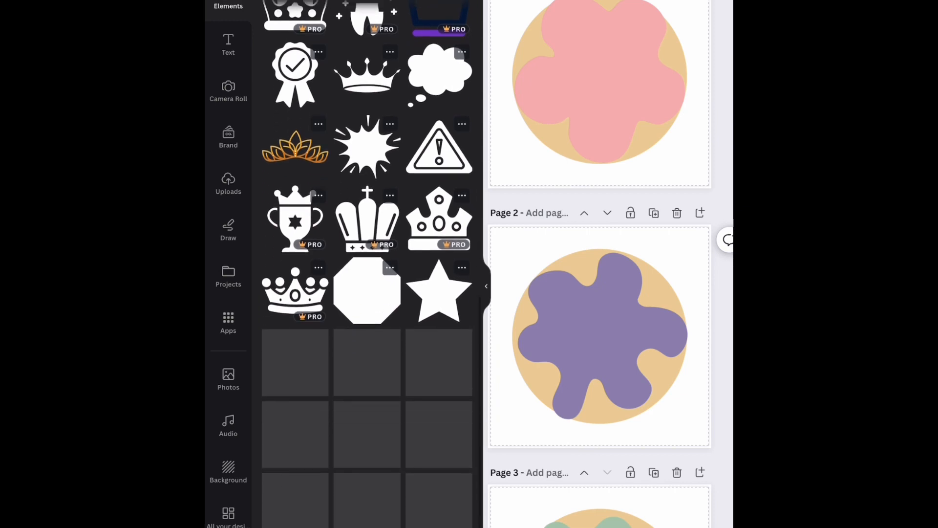
{"action": "scroll", "coordinate": [367, 264], "scroll_direction": "down", "scroll_amount": 3}
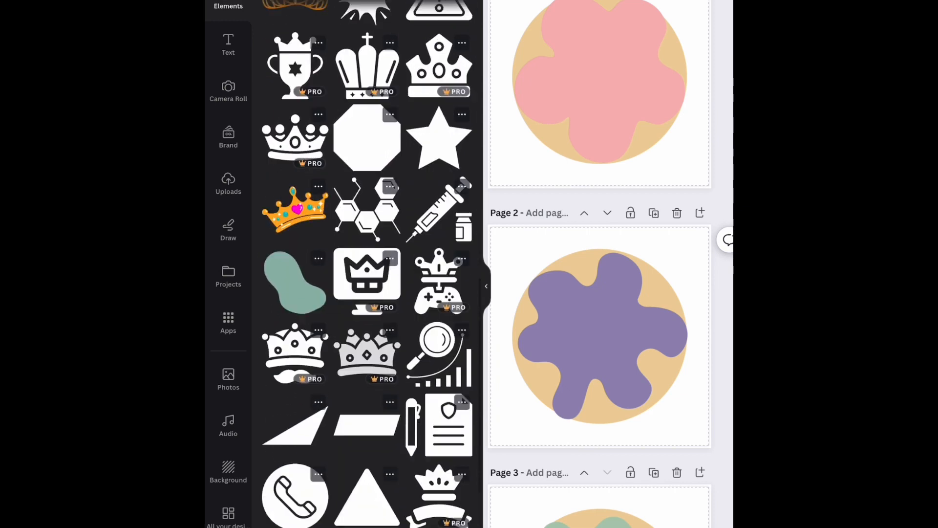
{"action": "scroll", "coordinate": [367, 264], "scroll_direction": "down", "scroll_amount": 4}
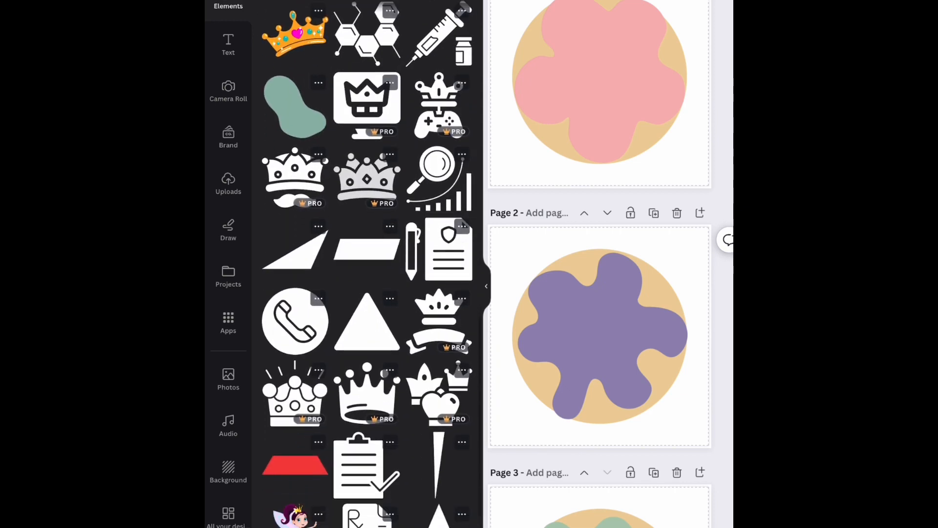
{"action": "scroll", "coordinate": [367, 264], "scroll_direction": "down", "scroll_amount": 5}
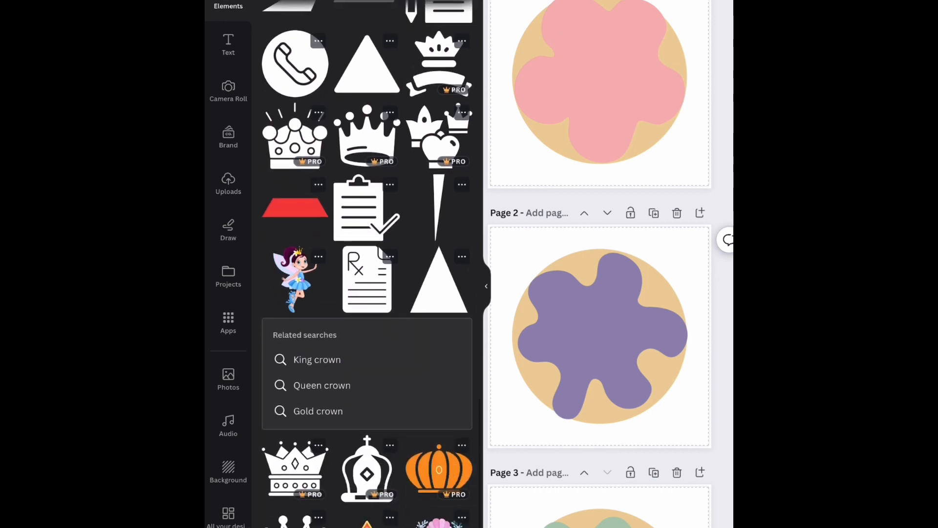
{"action": "scroll", "coordinate": [367, 264], "scroll_direction": "down", "scroll_amount": 7}
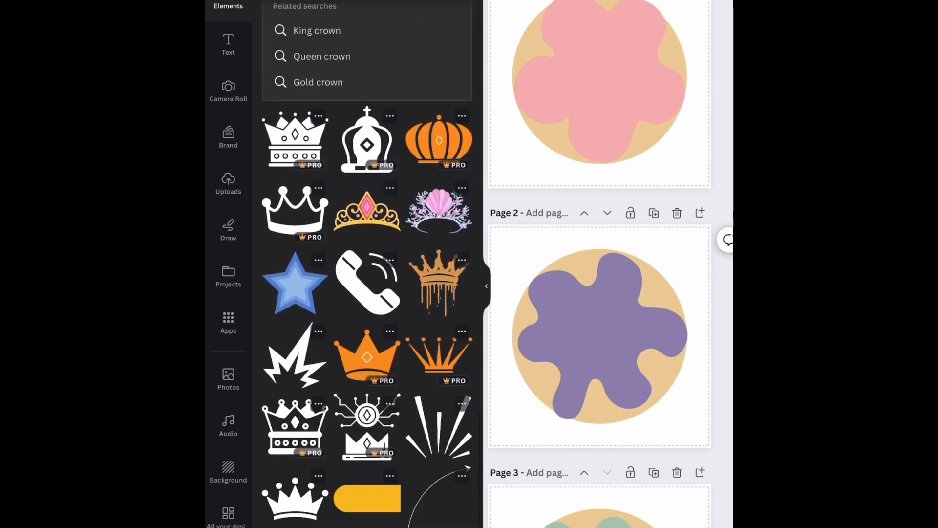
{"action": "scroll", "coordinate": [367, 264], "scroll_direction": "down", "scroll_amount": 9}
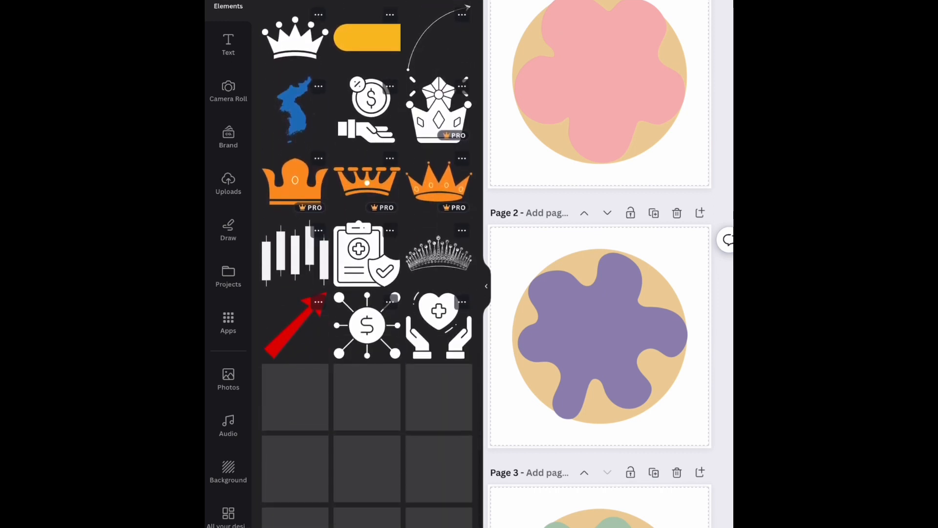
{"action": "scroll", "coordinate": [367, 264], "scroll_direction": "down", "scroll_amount": 9}
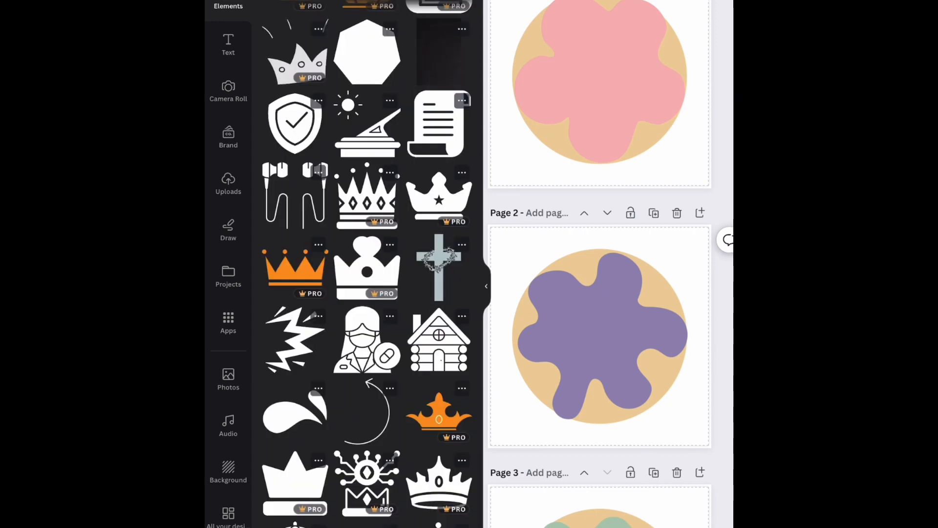
{"action": "scroll", "coordinate": [367, 264], "scroll_direction": "down", "scroll_amount": 3}
{"action": "scroll", "coordinate": [367, 264], "scroll_direction": "down", "scroll_amount": 1}
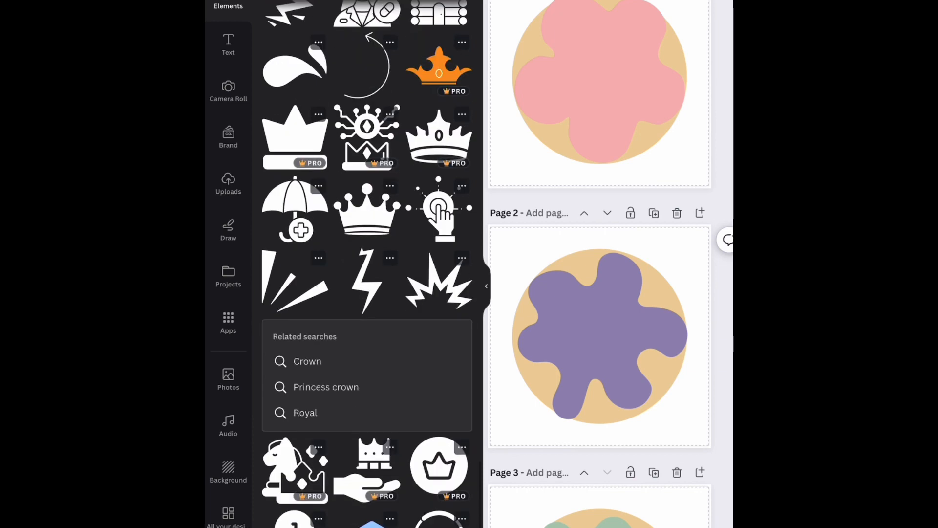
{"action": "scroll", "coordinate": [368, 264], "scroll_direction": "down", "scroll_amount": 1}
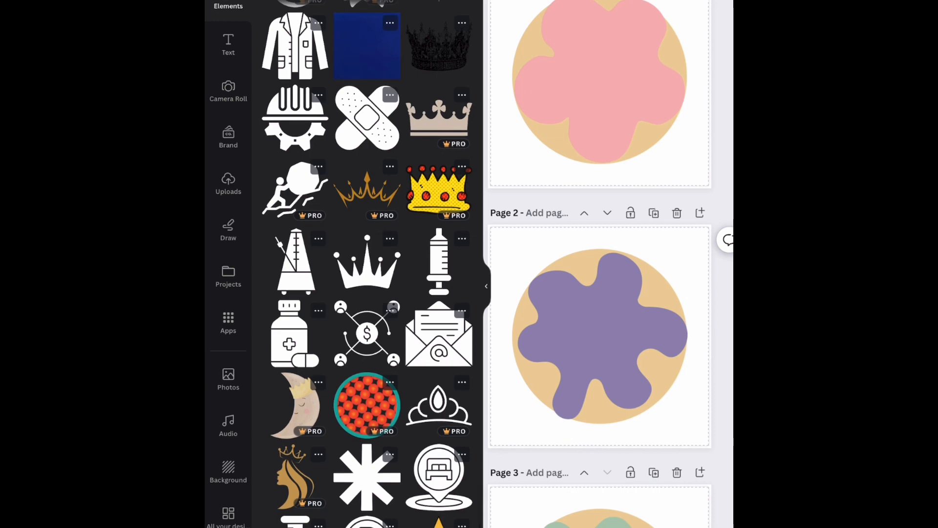
- Check the details of the white Crown Design Illustration and continue browsing the crown results below it
{"action": "left_click", "coordinate": [389, 239]}
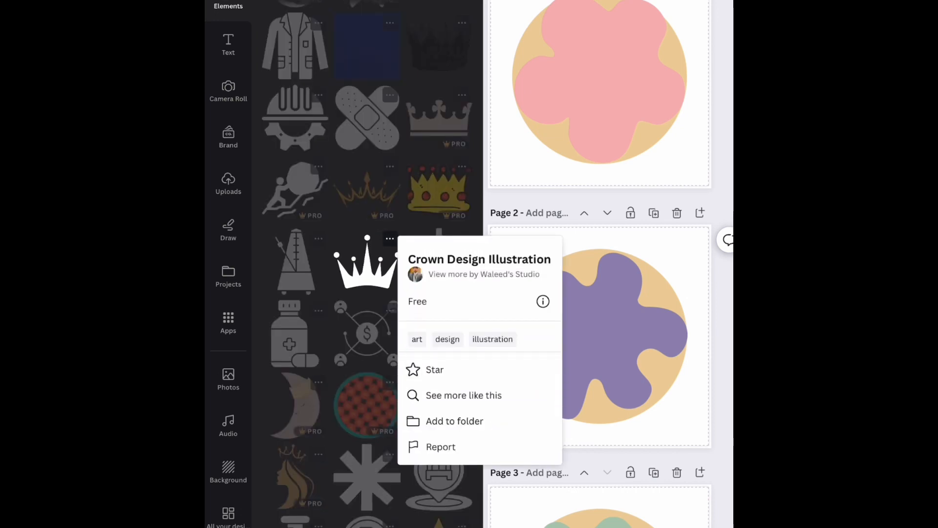
{"action": "left_click", "coordinate": [484, 275]}
{"action": "scroll", "coordinate": [367, 264], "scroll_direction": "down", "scroll_amount": 6}
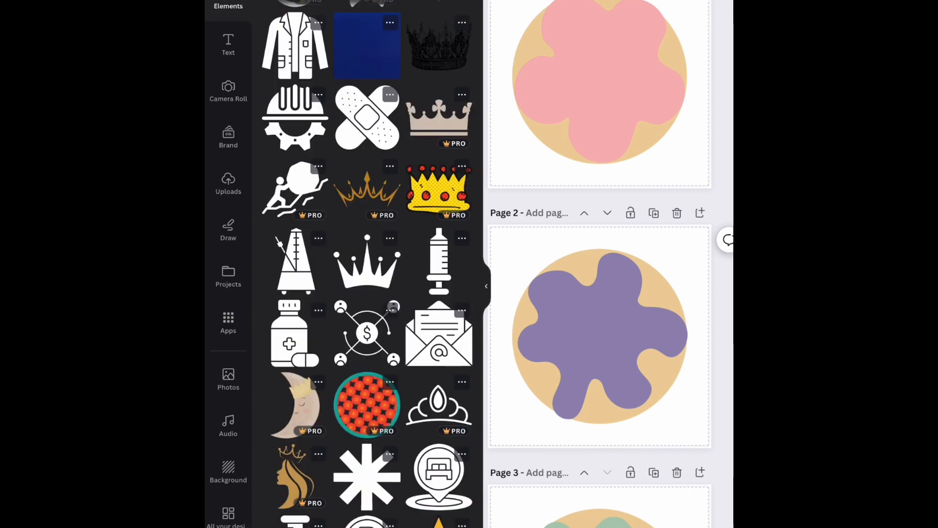
{"action": "scroll", "coordinate": [367, 264], "scroll_direction": "down", "scroll_amount": 10}
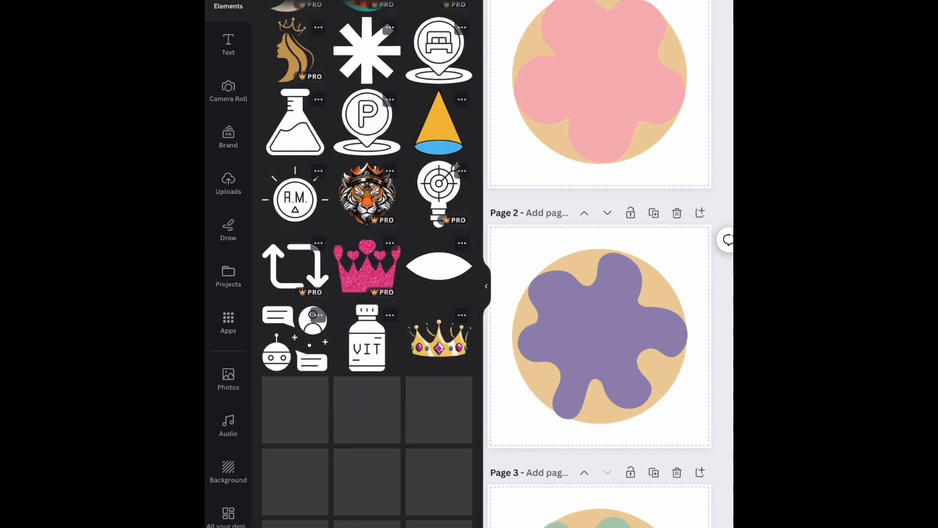
- Add a six-pointed star from the basic shapes to the middle of the purple blob on page 2
{"action": "scroll", "coordinate": [367, 264], "scroll_direction": "down", "scroll_amount": 8}
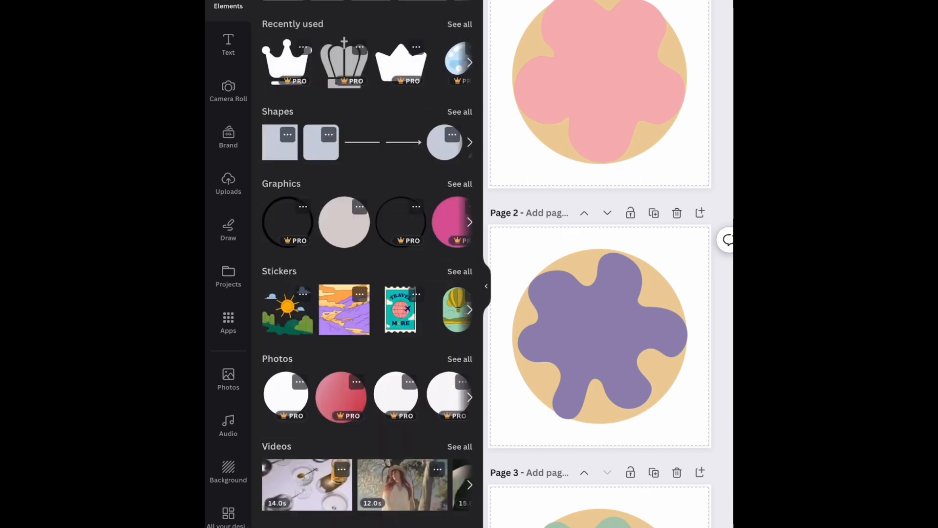
{"action": "left_click", "coordinate": [459, 112]}
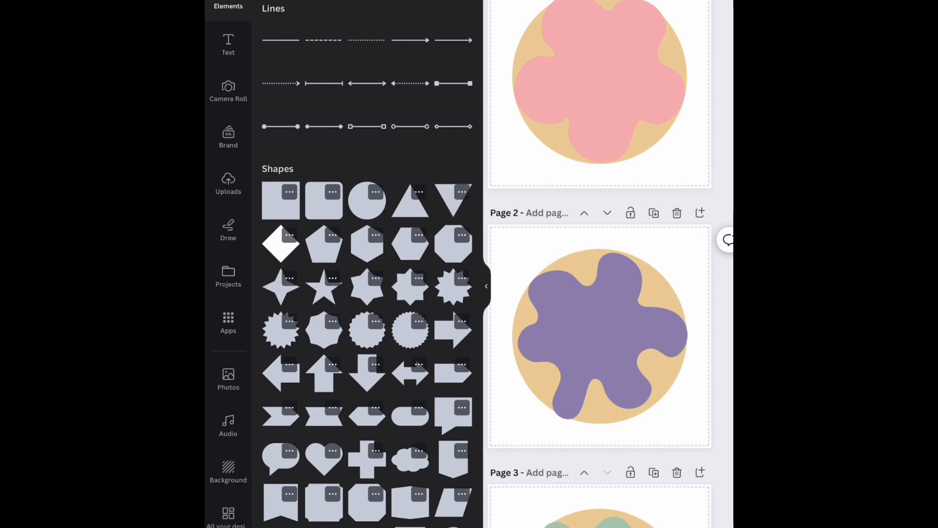
{"action": "left_click", "coordinate": [368, 287]}
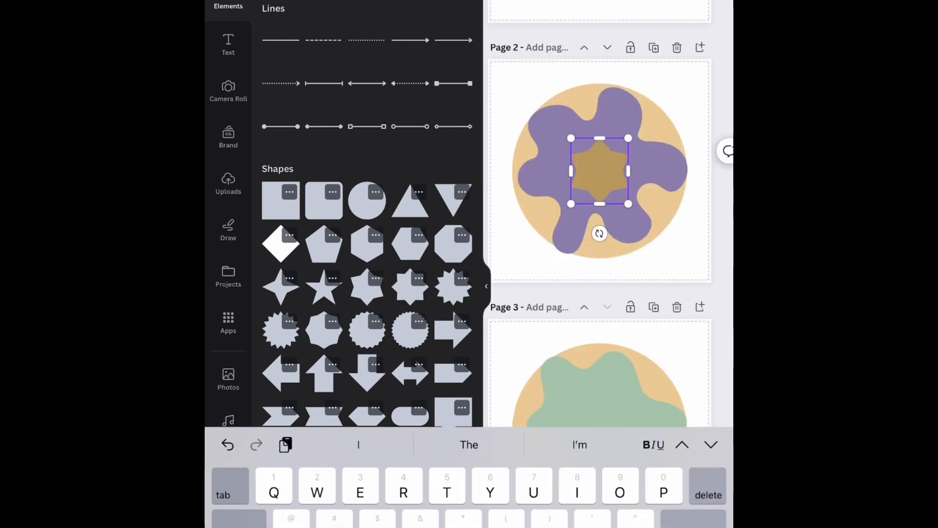
{"action": "left_click", "coordinate": [487, 286]}
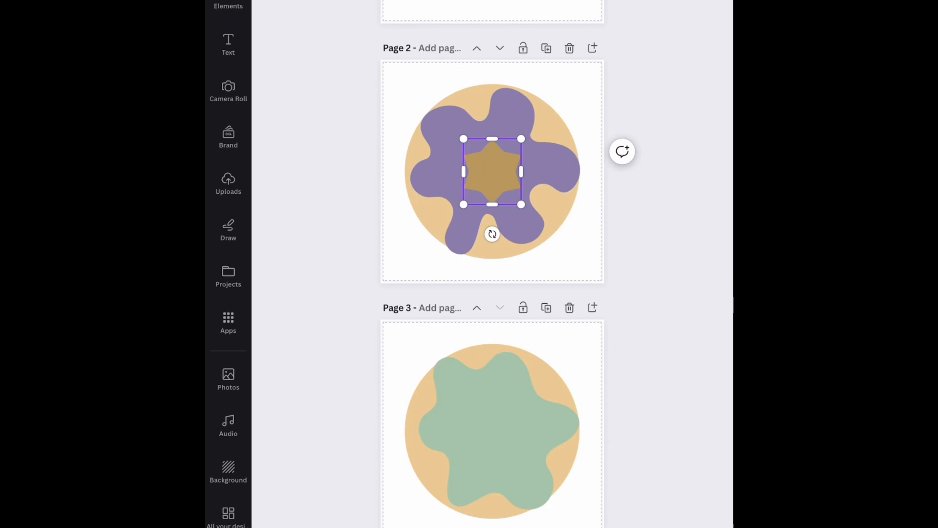
- Try the star as a smaller, re-proportioned ornament centred on the purple blob, and delete it
{"action": "left_click_drag", "start_coordinate": [493, 204], "coordinate": [492, 215]}
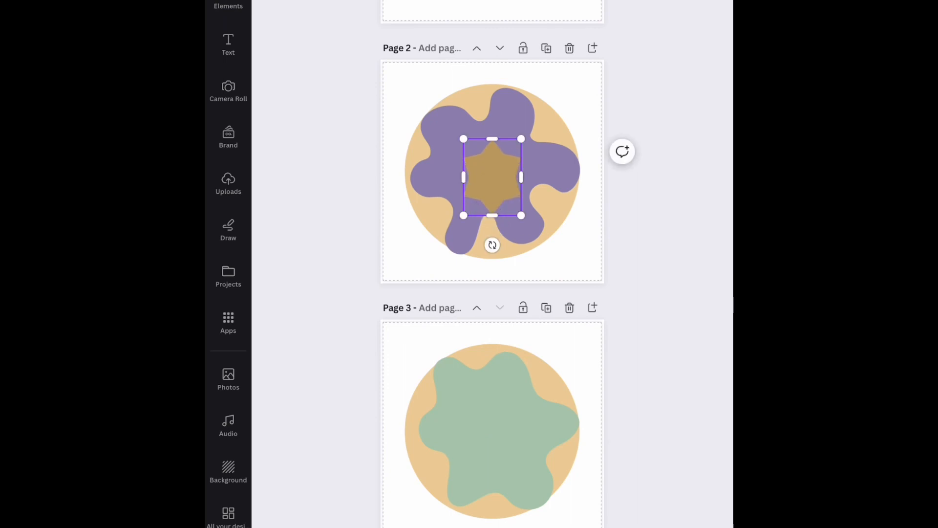
{"action": "left_click_drag", "start_coordinate": [493, 138], "coordinate": [492, 172]}
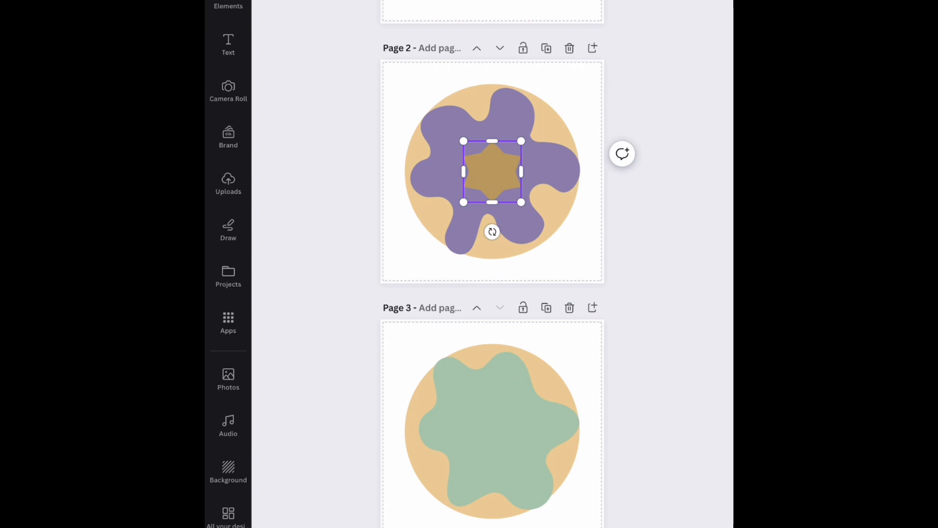
{"action": "left_click_drag", "start_coordinate": [521, 141], "coordinate": [492, 172]}
{"action": "left_click_drag", "start_coordinate": [474, 189], "coordinate": [492, 174]}
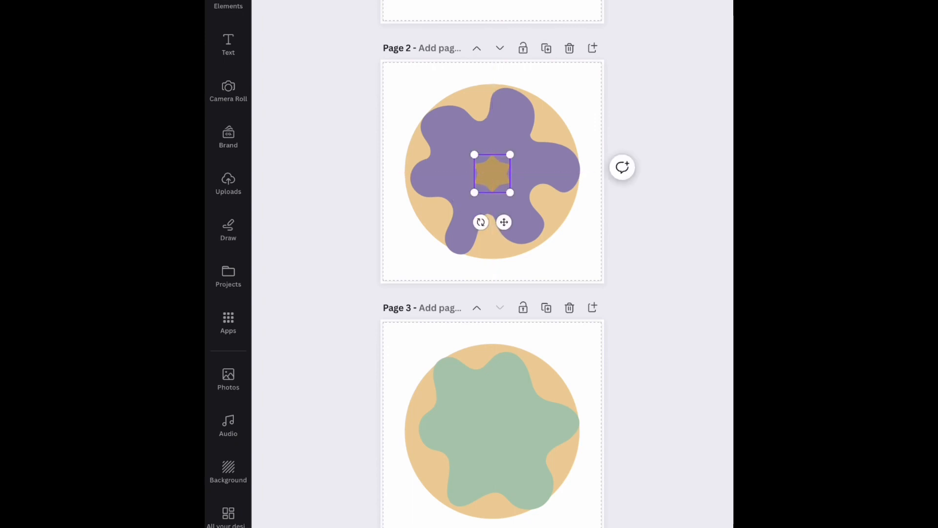
{"action": "left_click", "coordinate": [519, 171]}
{"action": "left_click", "coordinate": [492, 173]}
{"action": "left_click", "coordinate": [493, 121]}
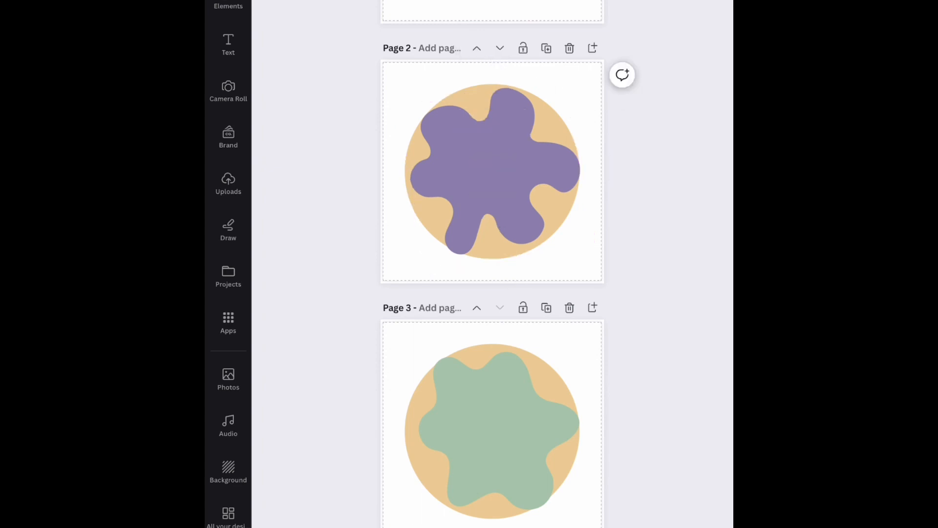
- Search the elements for "Crown", list all crown graphics and check the details of the flat pale three-point crown icon
{"action": "left_click", "coordinate": [229, 6]}
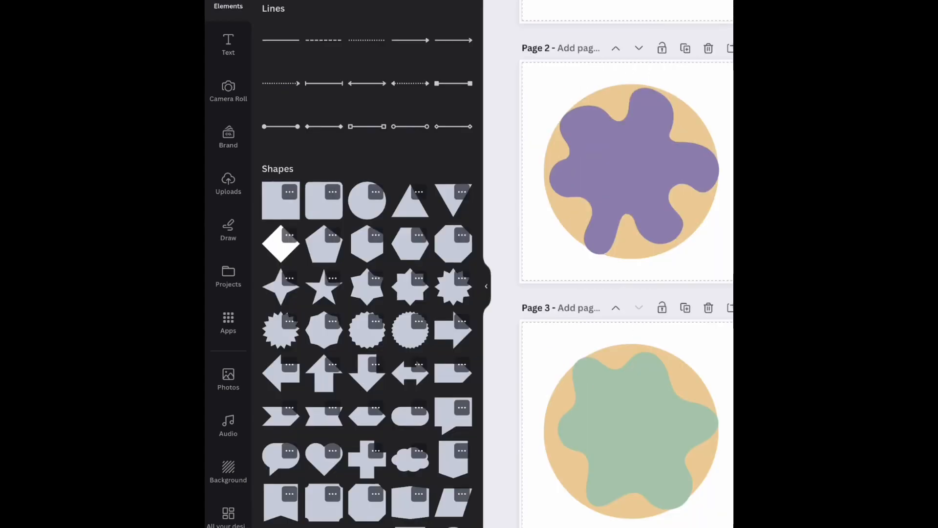
{"action": "left_click", "coordinate": [228, 6]}
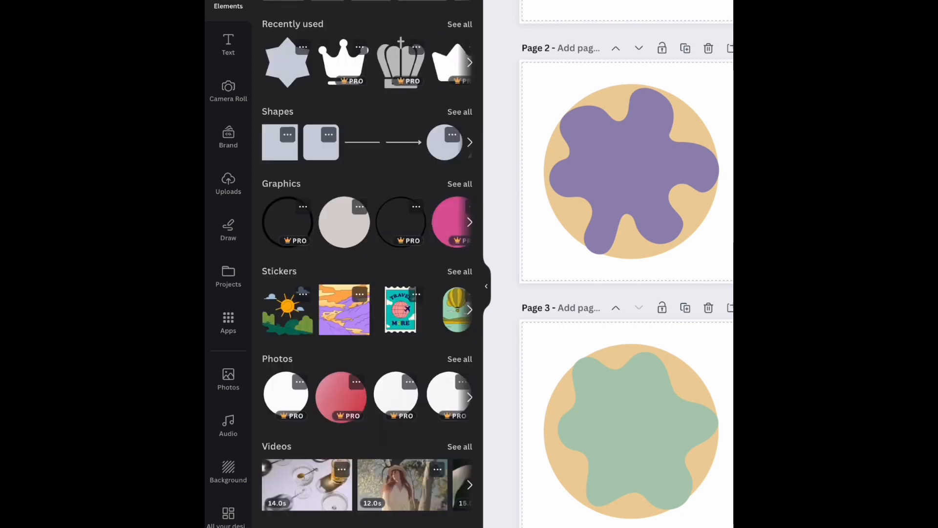
{"action": "left_click", "coordinate": [367, 1]}
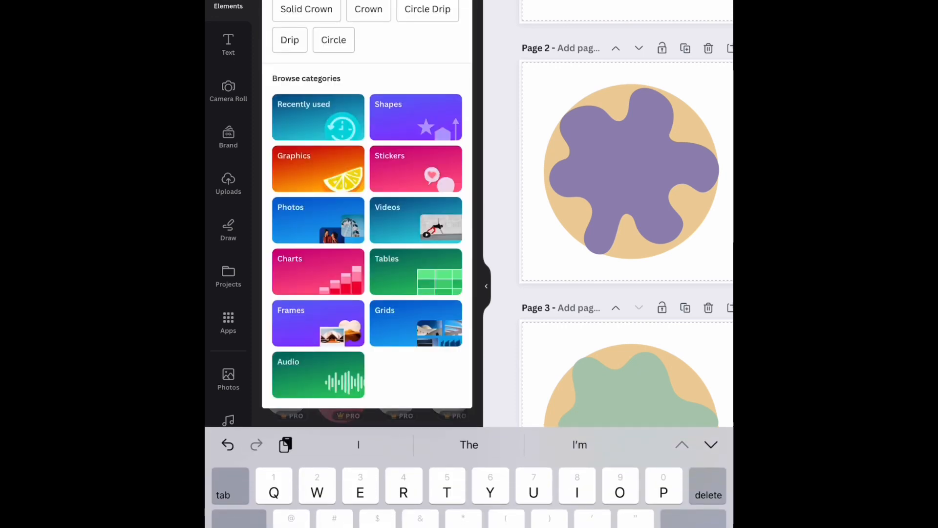
{"action": "left_click", "coordinate": [369, 9]}
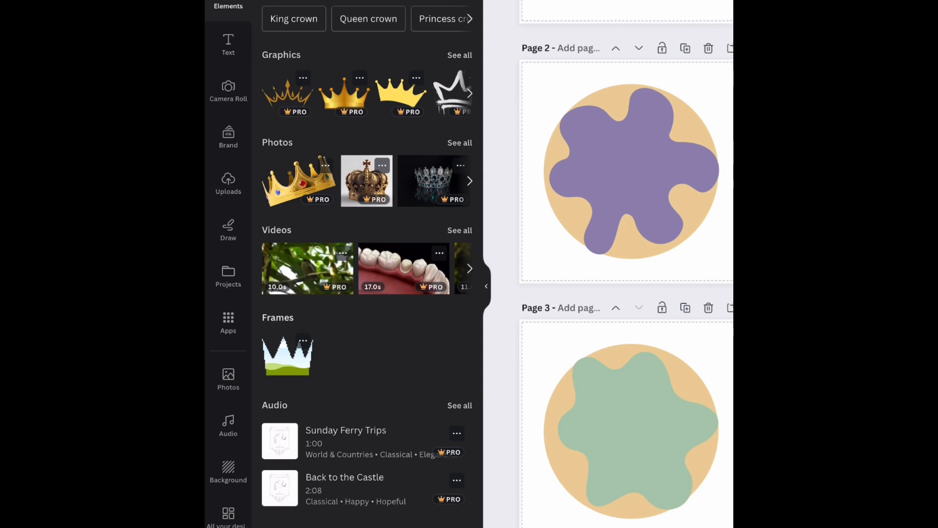
{"action": "left_click", "coordinate": [460, 55]}
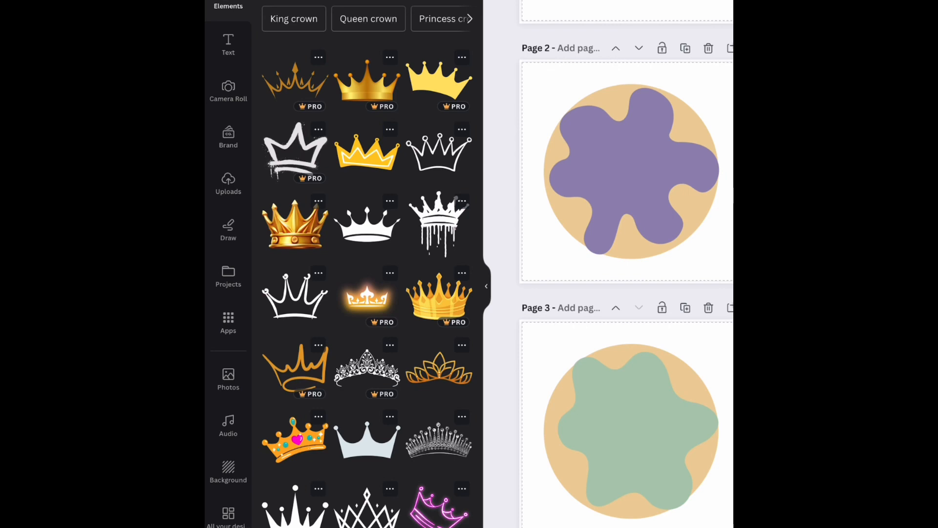
{"action": "scroll", "coordinate": [367, 264], "scroll_direction": "down", "scroll_amount": 5}
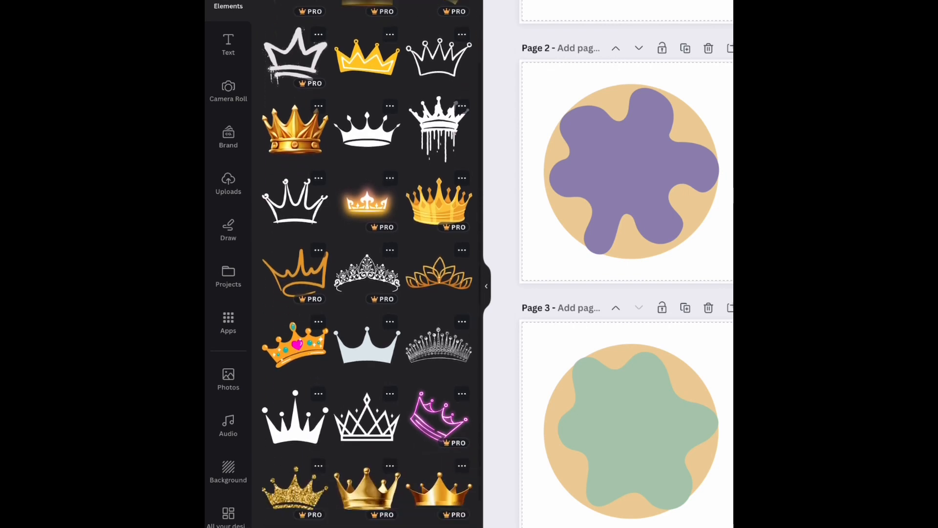
{"action": "left_click", "coordinate": [390, 215]}
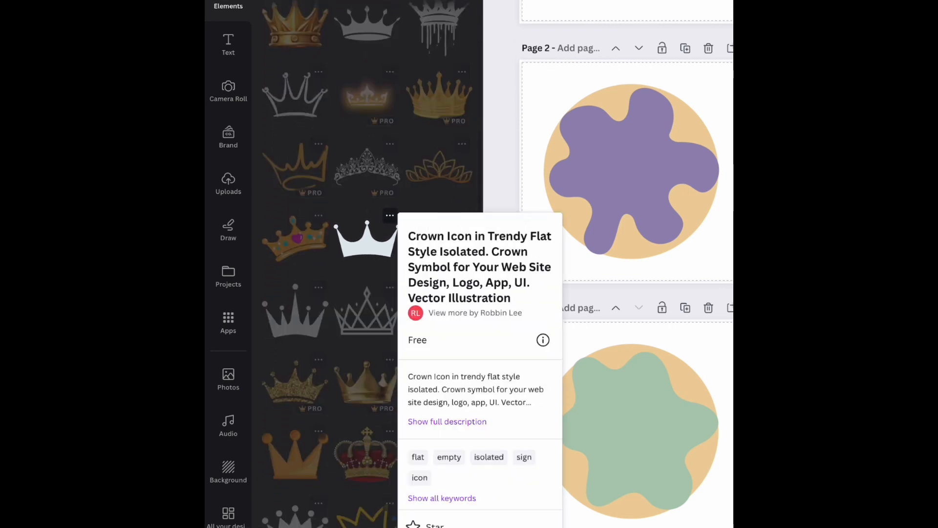
{"action": "left_click", "coordinate": [435, 526]}
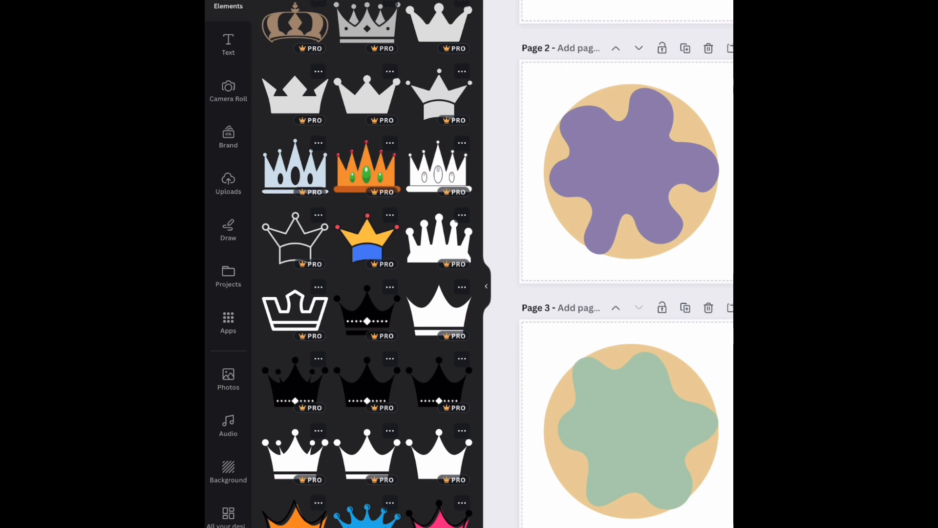
- Add the light grey three-point crown with ball tips to page 2 and shrink it at the centre of the purple blob
{"action": "left_click", "coordinate": [367, 96]}
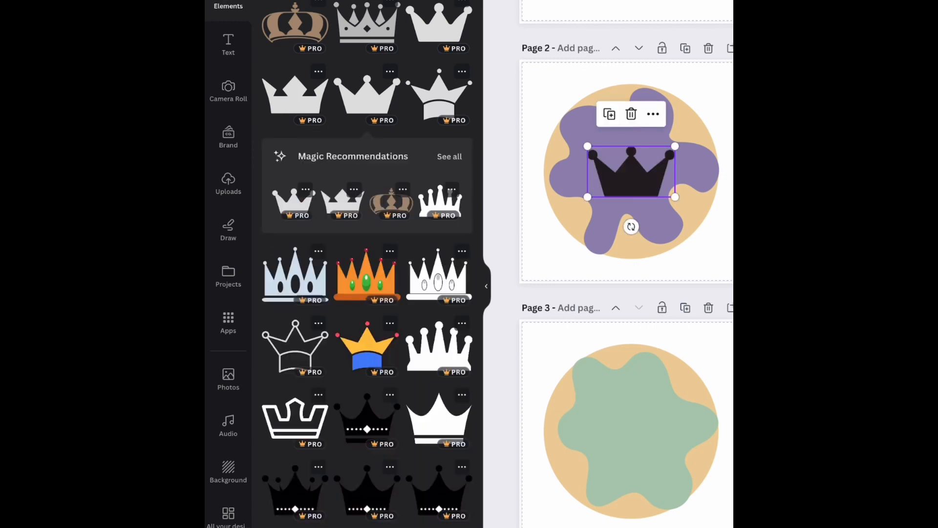
{"action": "left_click_drag", "start_coordinate": [675, 146], "coordinate": [632, 172]}
{"action": "left_click", "coordinate": [487, 286]}
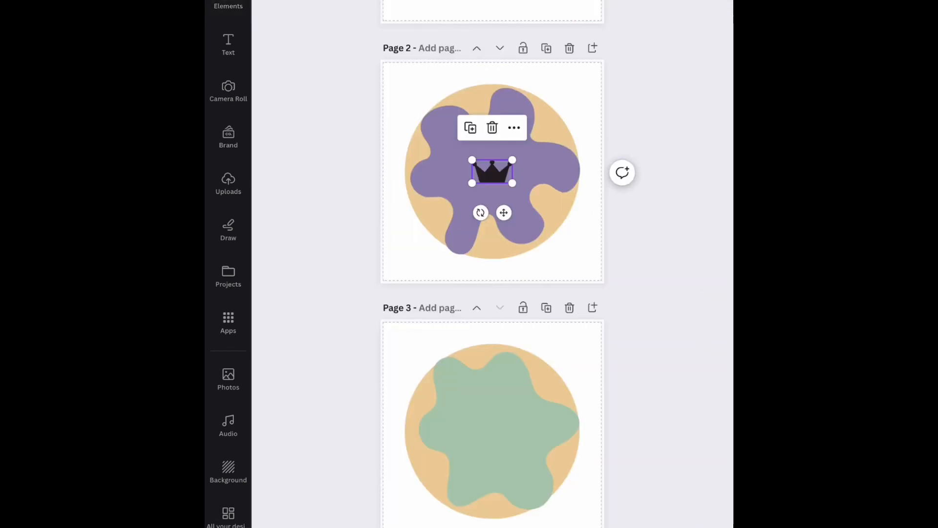
- Recolor the crown on page 2 white and enlarge it slightly, keeping it centred on the purple blob
{"action": "left_click", "coordinate": [267, 1]}
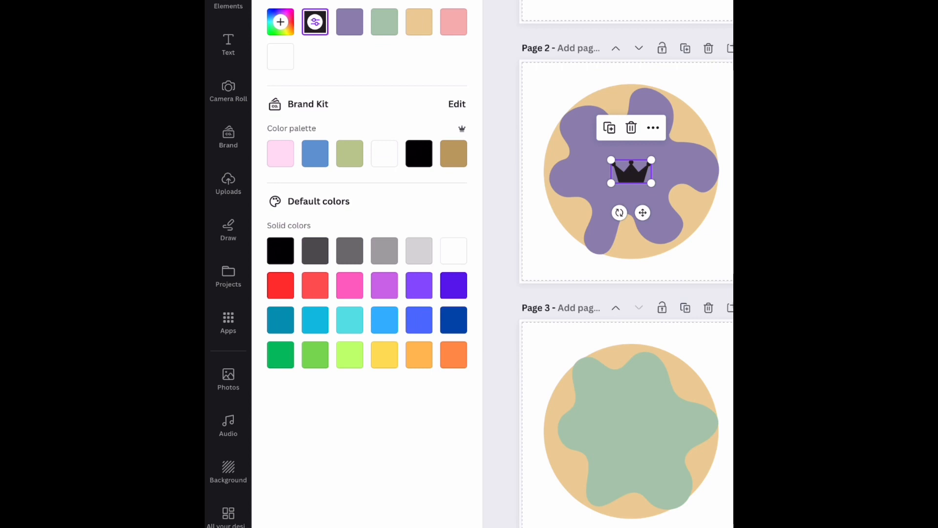
{"action": "left_click", "coordinate": [280, 57]}
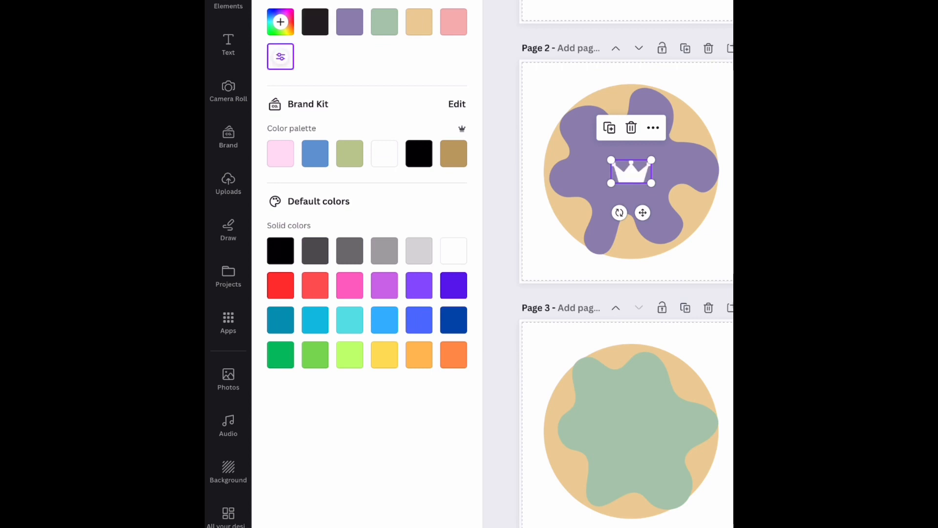
{"action": "left_click", "coordinate": [459, 2]}
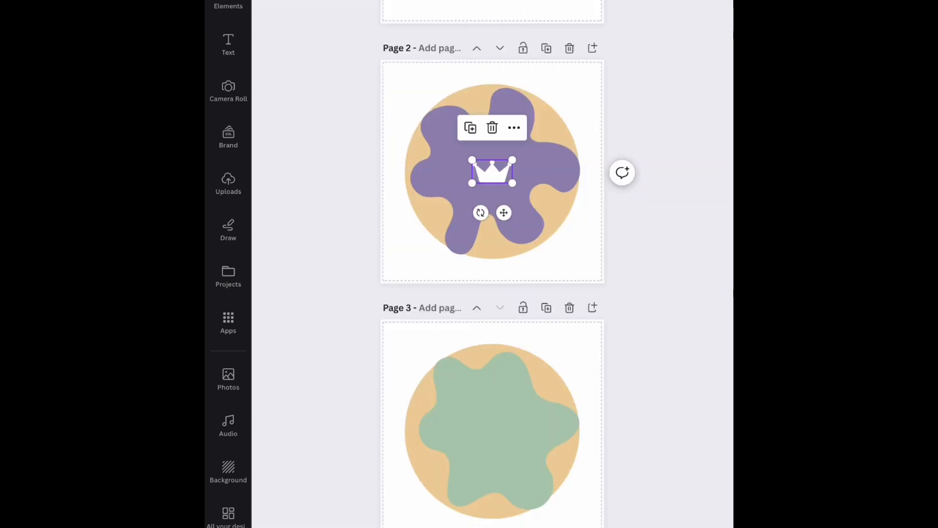
{"action": "left_click", "coordinate": [318, 171]}
{"action": "left_click", "coordinate": [492, 172]}
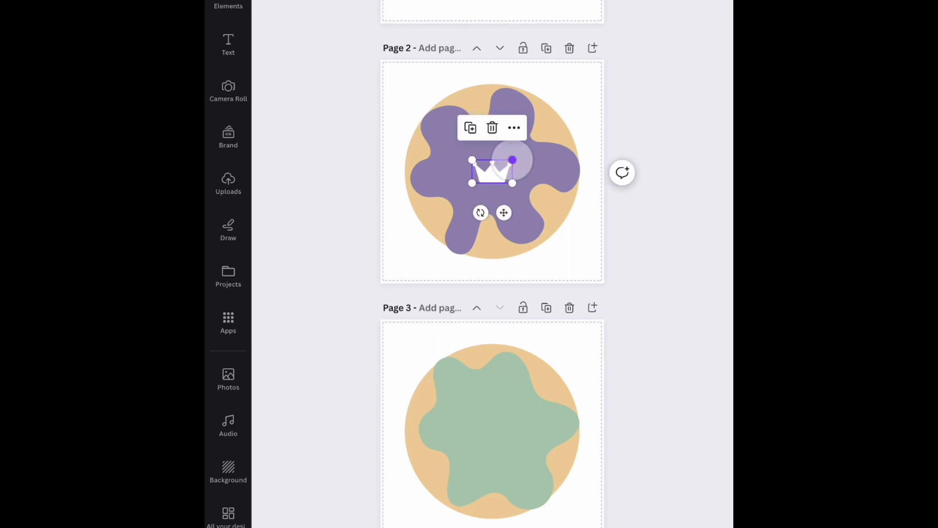
{"action": "left_click_drag", "start_coordinate": [512, 160], "coordinate": [518, 158]}
{"action": "left_click_drag", "start_coordinate": [472, 183], "coordinate": [467, 187]}
- Place a copy of the white crown at the centre of the pink blob on page 1
{"action": "scroll", "coordinate": [493, 264], "scroll_direction": "up", "scroll_amount": 4}
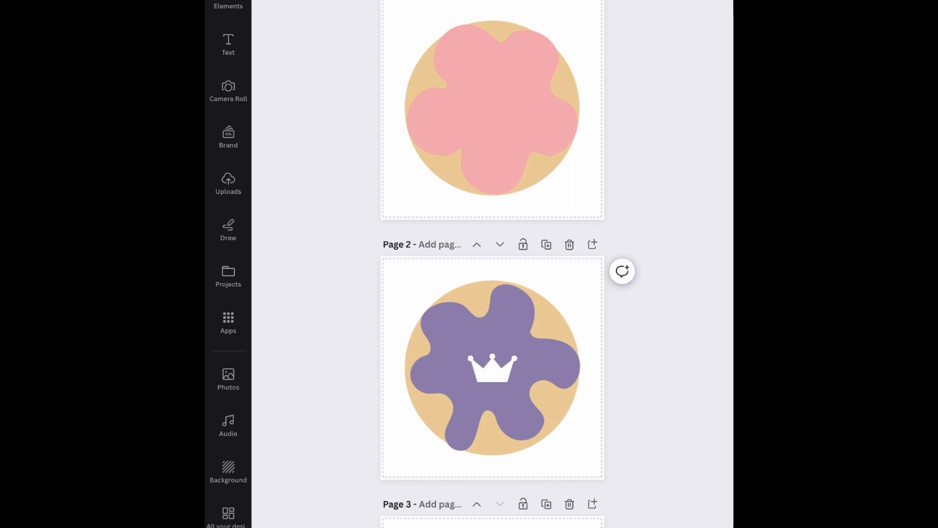
{"action": "left_click", "coordinate": [493, 370]}
{"action": "left_click_drag", "start_coordinate": [493, 370], "coordinate": [493, 108]}
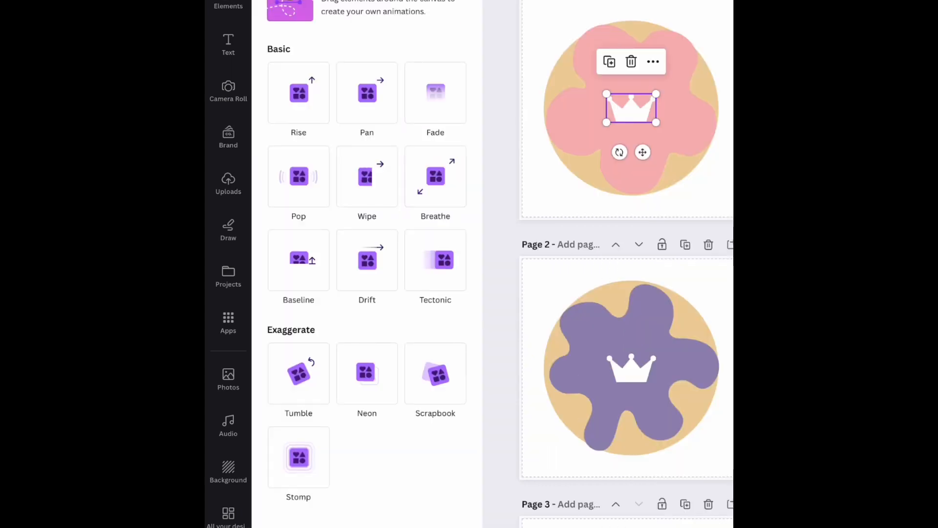
- Examine the animation options and the image effects, including Duotone, ColorMix and Pixelate, offered for the crown on page 1
{"action": "scroll", "coordinate": [366, 264], "scroll_direction": "down", "scroll_amount": 2}
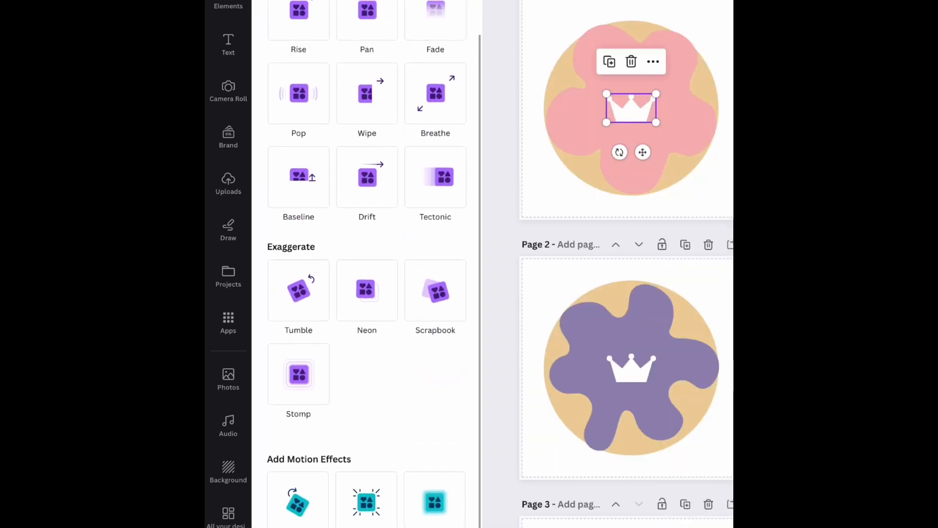
{"action": "scroll", "coordinate": [367, 264], "scroll_direction": "up", "scroll_amount": 2}
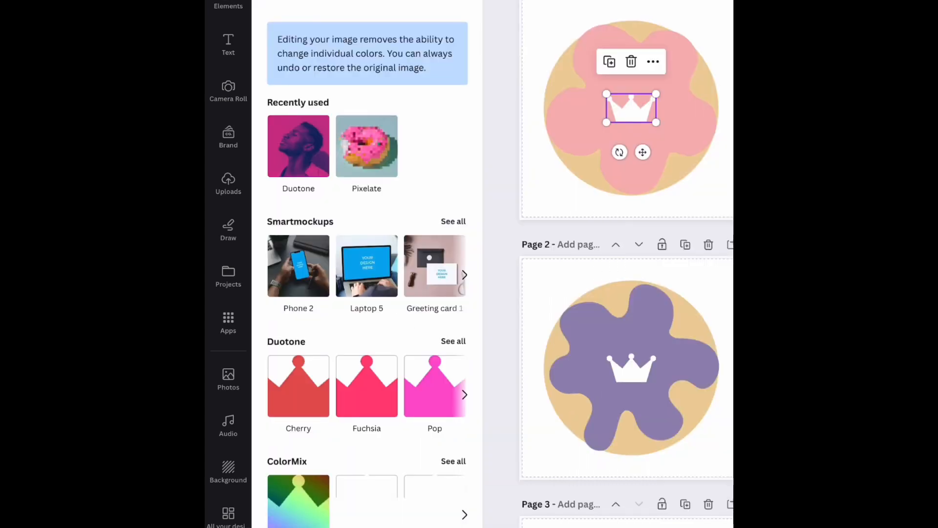
{"action": "scroll", "coordinate": [367, 264], "scroll_direction": "down", "scroll_amount": 5}
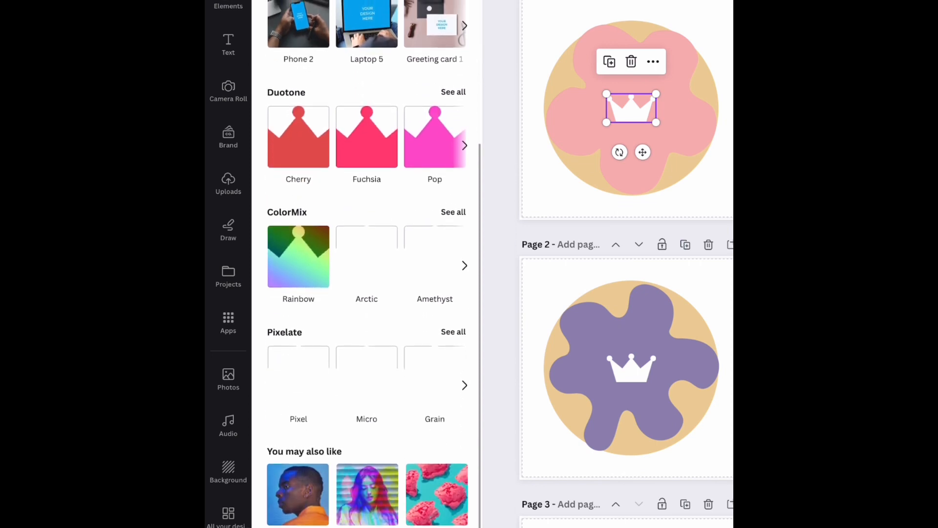
{"action": "scroll", "coordinate": [367, 264], "scroll_direction": "right", "scroll_amount": 3}
{"action": "scroll", "coordinate": [367, 313], "scroll_direction": "down", "scroll_amount": 1}
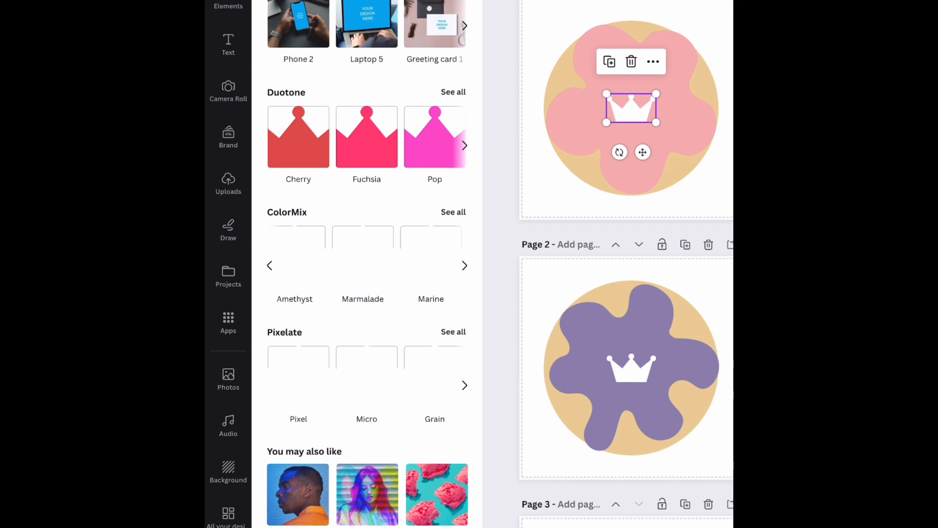
{"action": "scroll", "coordinate": [367, 264], "scroll_direction": "up", "scroll_amount": 5}
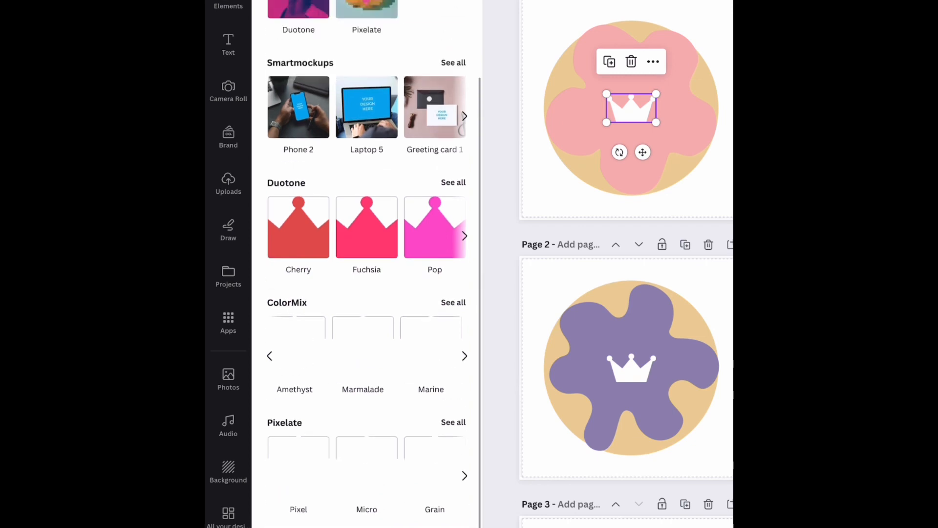
{"action": "scroll", "coordinate": [367, 264], "scroll_direction": "down", "scroll_amount": 3}
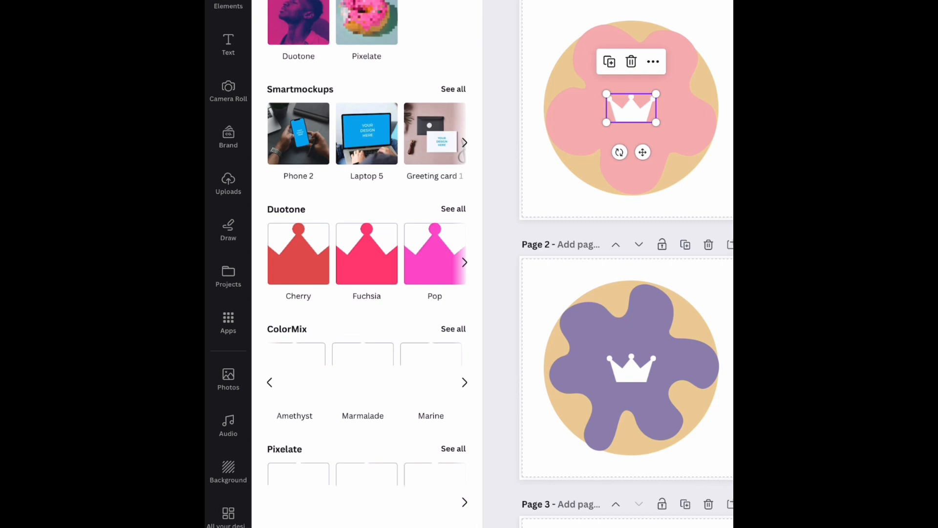
{"action": "scroll", "coordinate": [367, 382], "scroll_direction": "right", "scroll_amount": 4}
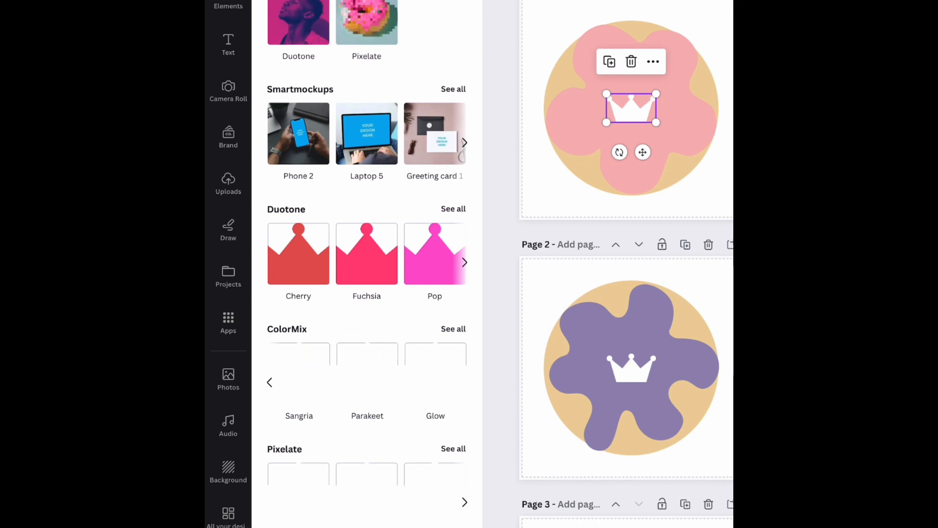
{"action": "scroll", "coordinate": [367, 264], "scroll_direction": "down", "scroll_amount": 3}
{"action": "scroll", "coordinate": [368, 264], "scroll_direction": "up", "scroll_amount": 7}
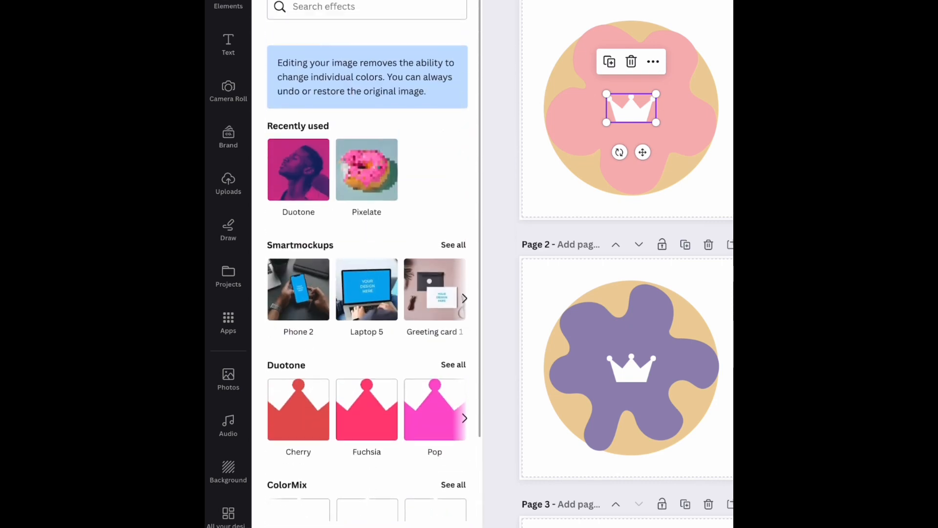
{"action": "scroll", "coordinate": [367, 264], "scroll_direction": "down", "scroll_amount": 1}
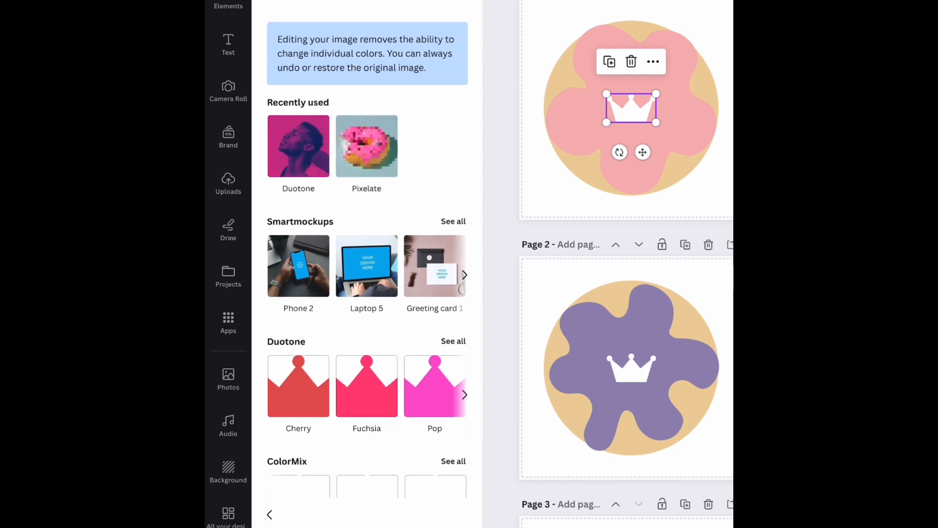
{"action": "left_click", "coordinate": [269, 515]}
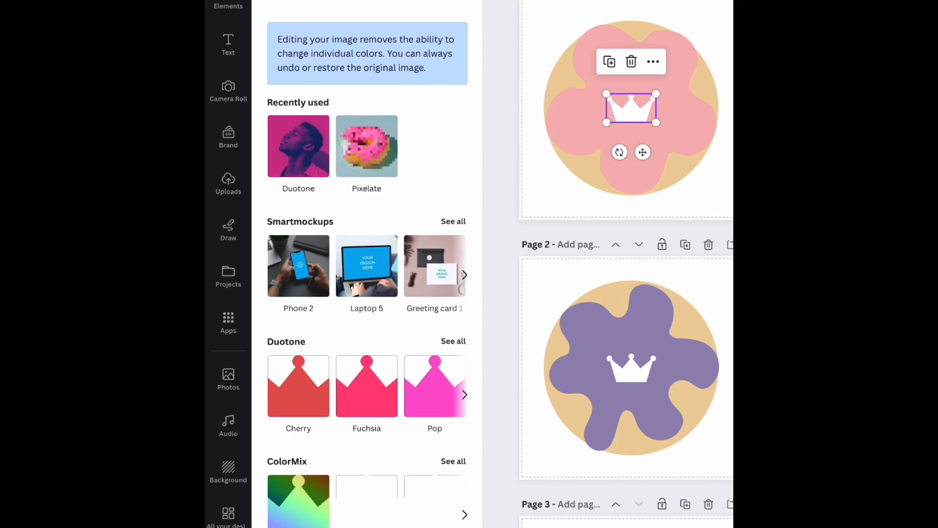
{"action": "scroll", "coordinate": [367, 264], "scroll_direction": "down", "scroll_amount": 5}
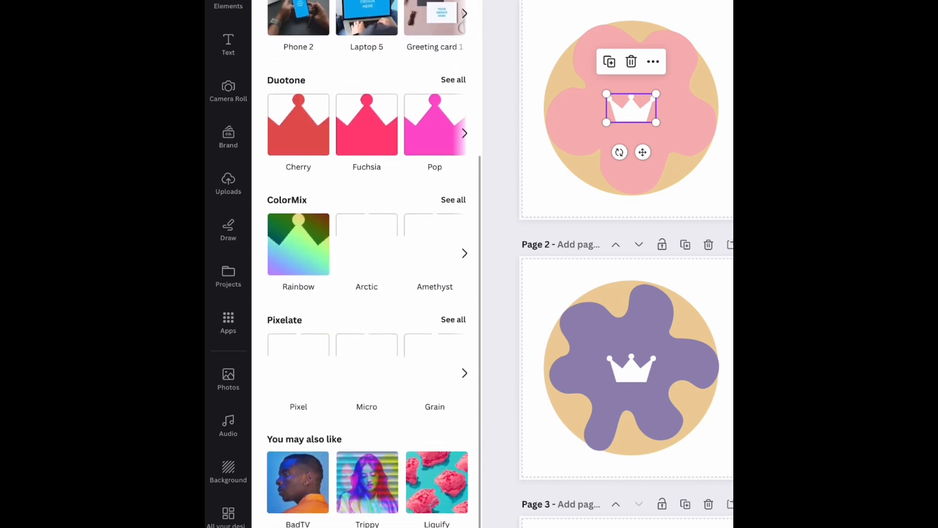
- Look back over the image effects for the crown on page 1 and close them without applying any
{"action": "scroll", "coordinate": [367, 264], "scroll_direction": "up", "scroll_amount": 5}
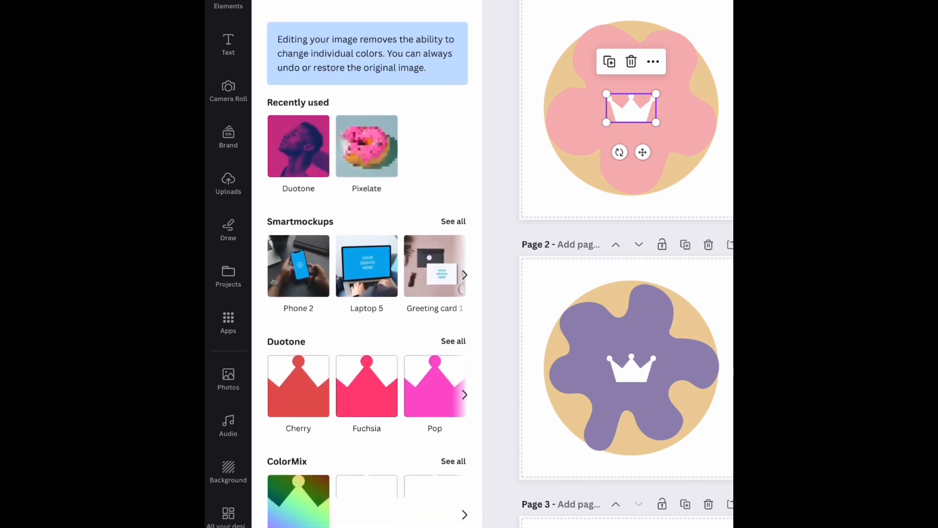
{"action": "key", "text": "Escape"}
{"action": "key", "text": "Escape"}
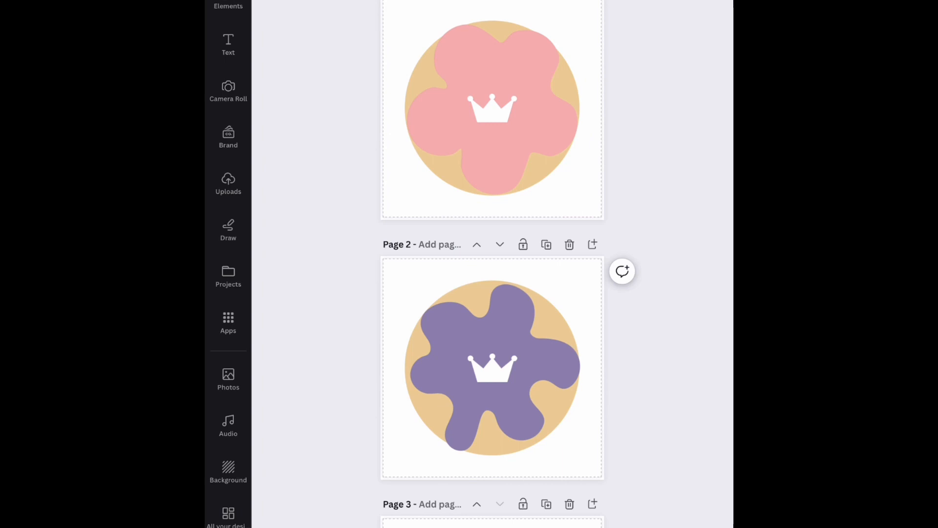
- Place the three-point crown with ball tips at the centre of the green blob on page 3, sized like the other crowns
{"action": "left_click", "coordinate": [492, 111]}
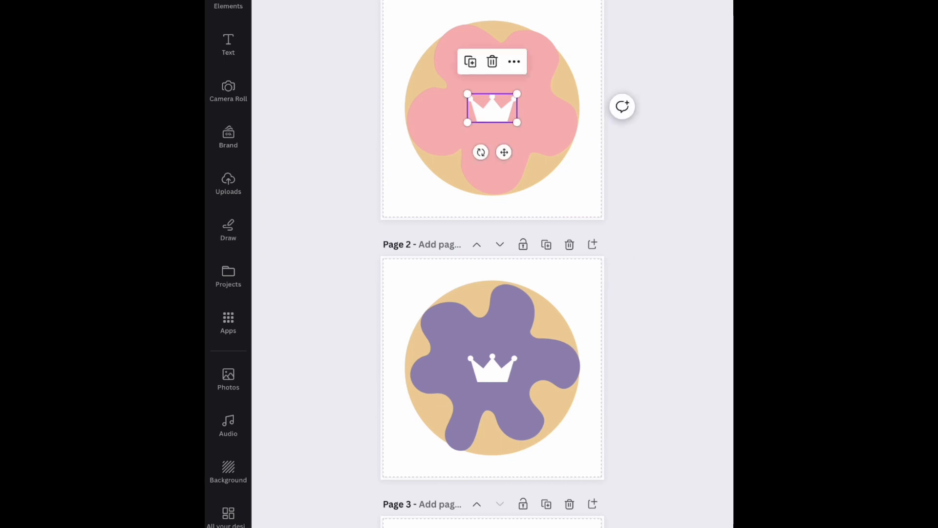
{"action": "left_click", "coordinate": [492, 372]}
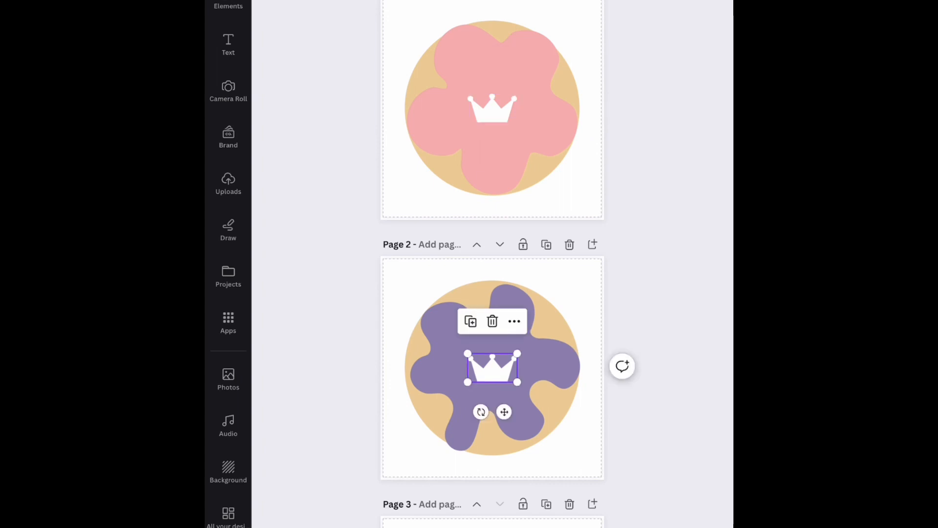
{"action": "scroll", "coordinate": [492, 294], "scroll_direction": "down", "scroll_amount": 4}
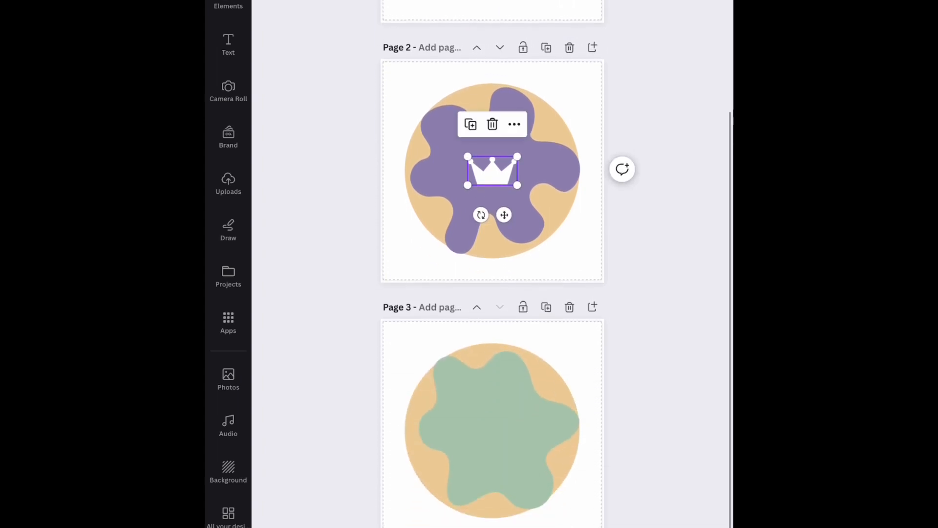
{"action": "left_click", "coordinate": [228, 6]}
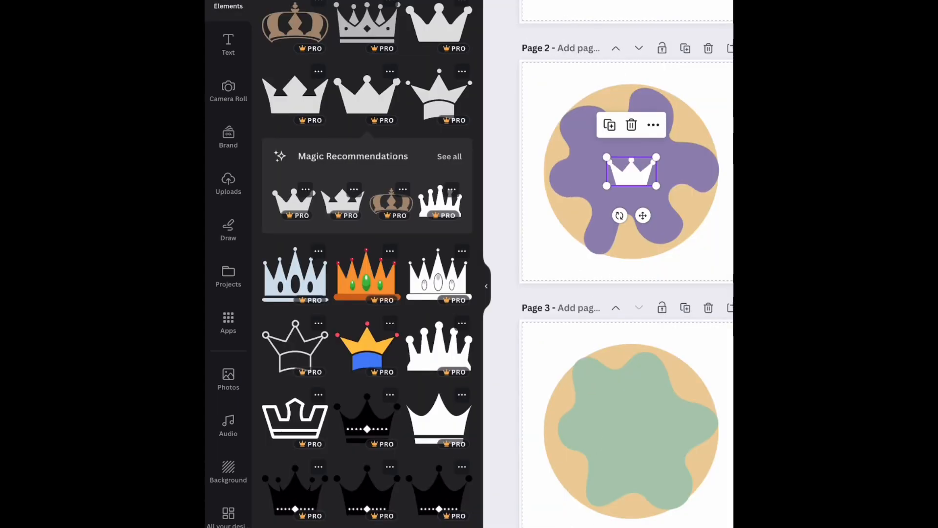
{"action": "left_click", "coordinate": [367, 96]}
{"action": "left_click_drag", "start_coordinate": [634, 174], "coordinate": [631, 431]}
- Recolor the crown on page 3 white
{"action": "left_click", "coordinate": [503, 1]}
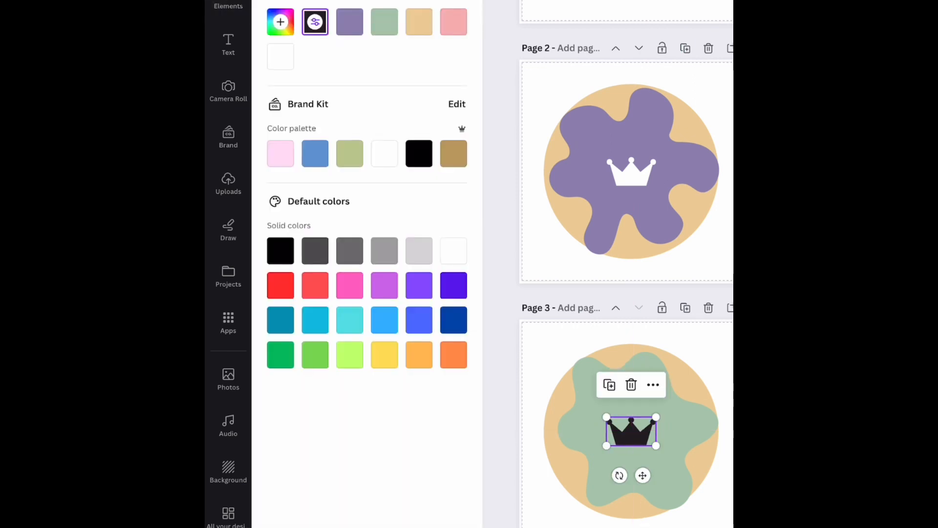
{"action": "left_click", "coordinate": [385, 153]}
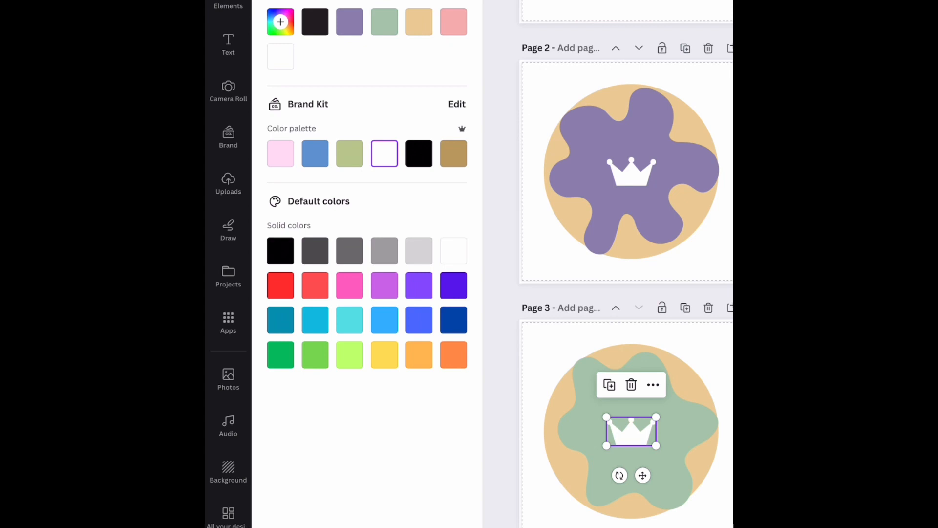
{"action": "key", "text": "Escape"}
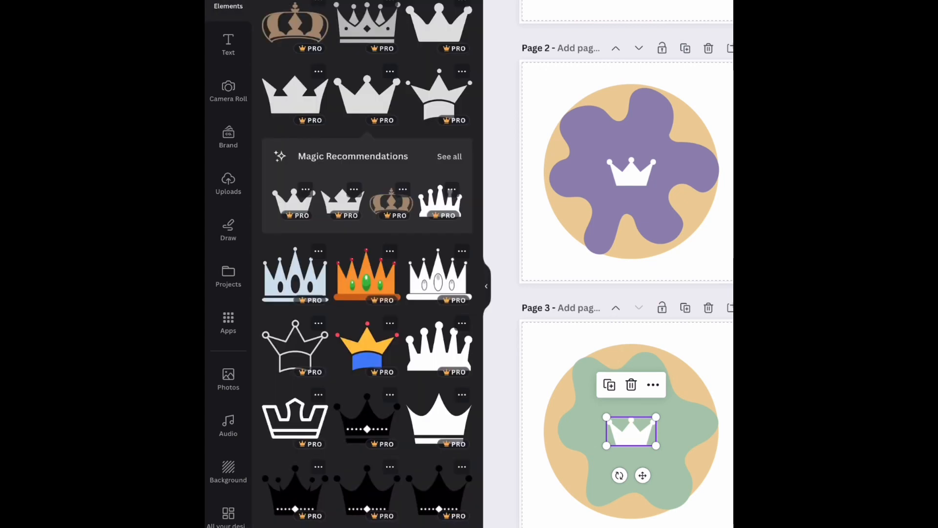
- Search the elements library for sprinkles and list all matching graphics
{"action": "left_click", "coordinate": [460, 1]}
{"action": "left_click", "coordinate": [366, 1]}
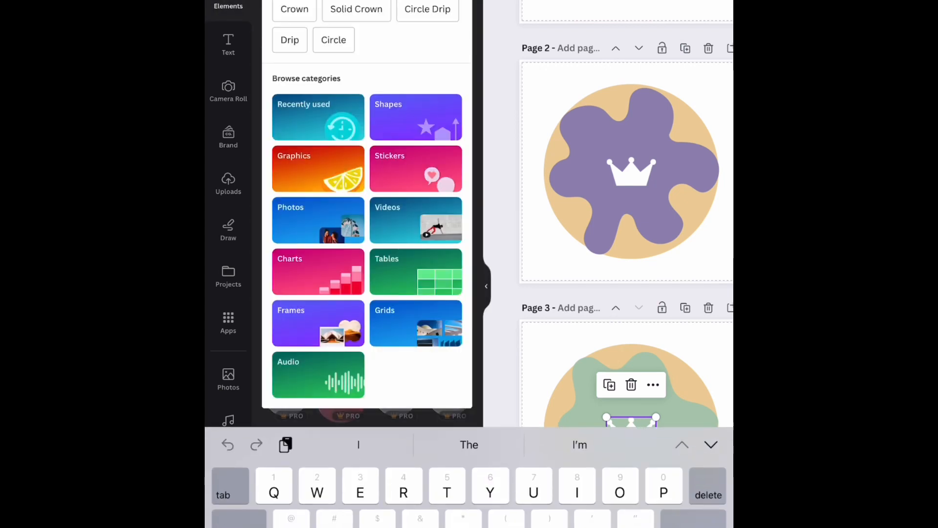
{"action": "type", "text": "Sprib"}
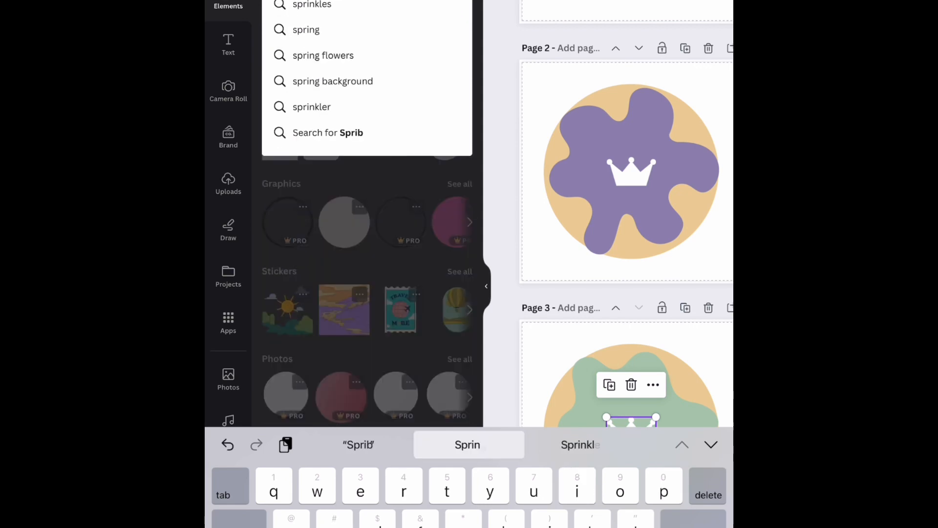
{"action": "key", "text": "BackSpace"}
{"action": "type", "text": "n"}
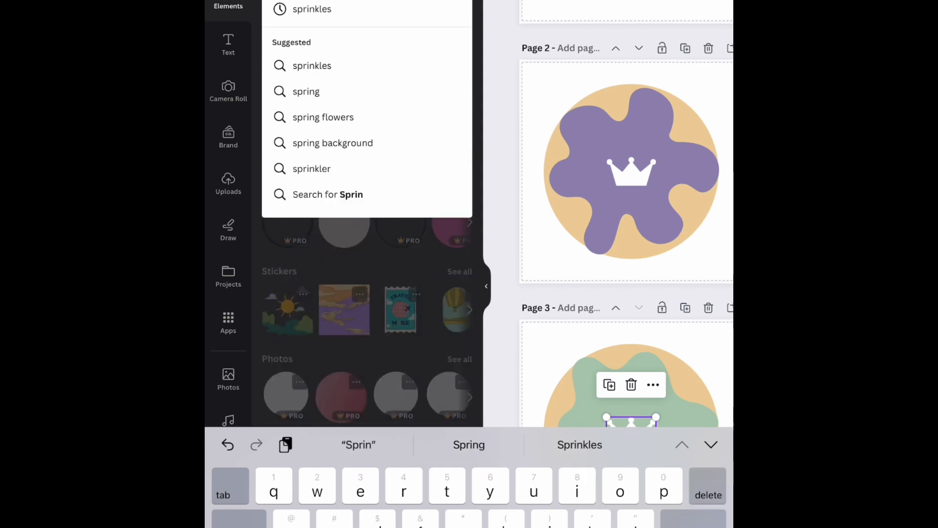
{"action": "left_click", "coordinate": [313, 95]}
{"action": "left_click", "coordinate": [460, 56]}
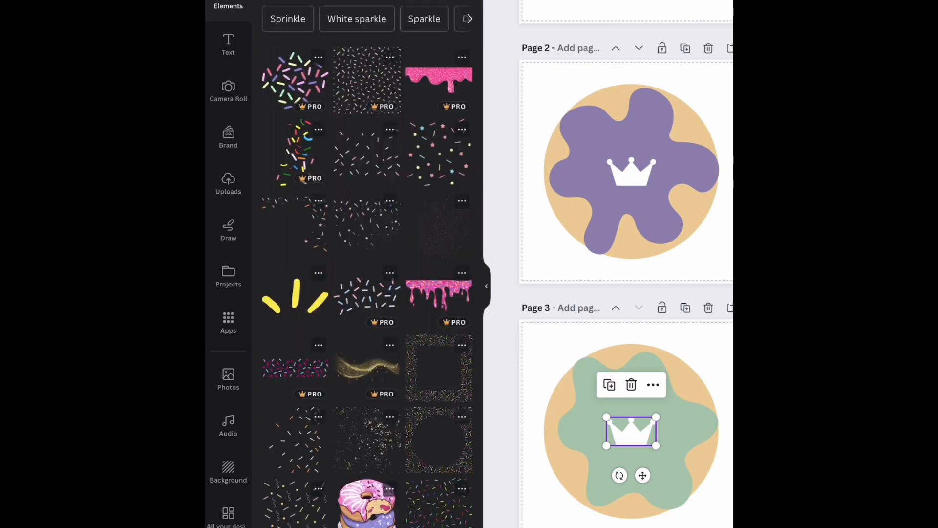
- Examine the sprinkles graphics for a suitable decoration, including the details of Colorful Sweet Sprinkles
{"action": "scroll", "coordinate": [371, 266], "scroll_direction": "down", "scroll_amount": 1}
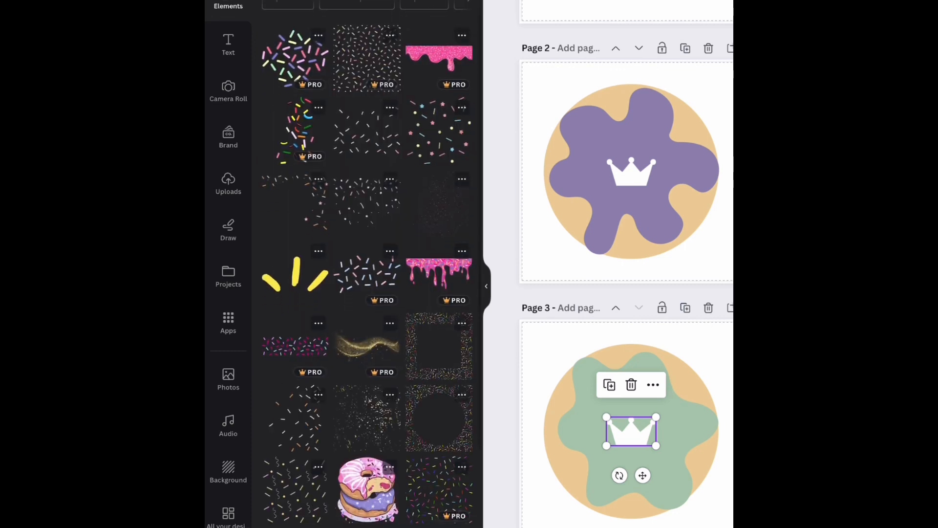
{"action": "left_click", "coordinate": [462, 107]}
{"action": "left_click", "coordinate": [536, 314]}
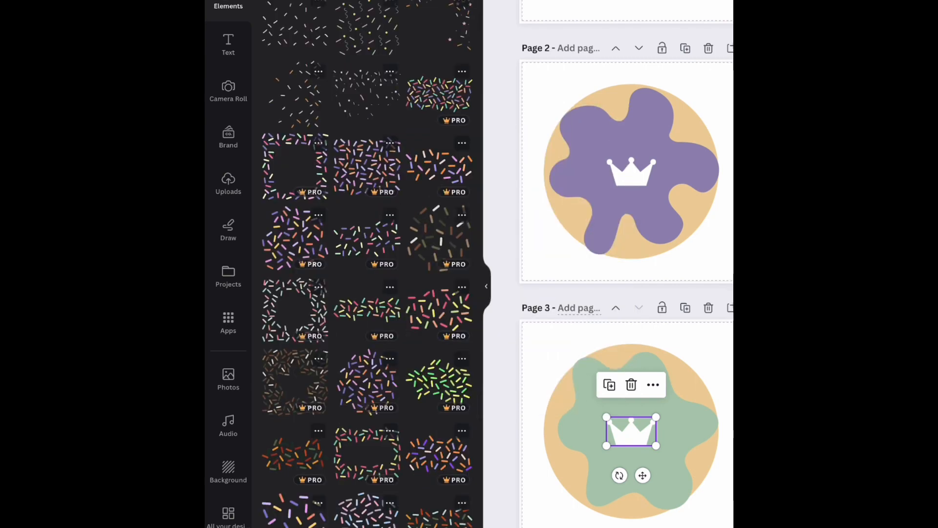
{"action": "scroll", "coordinate": [367, 264], "scroll_direction": "down", "scroll_amount": 10}
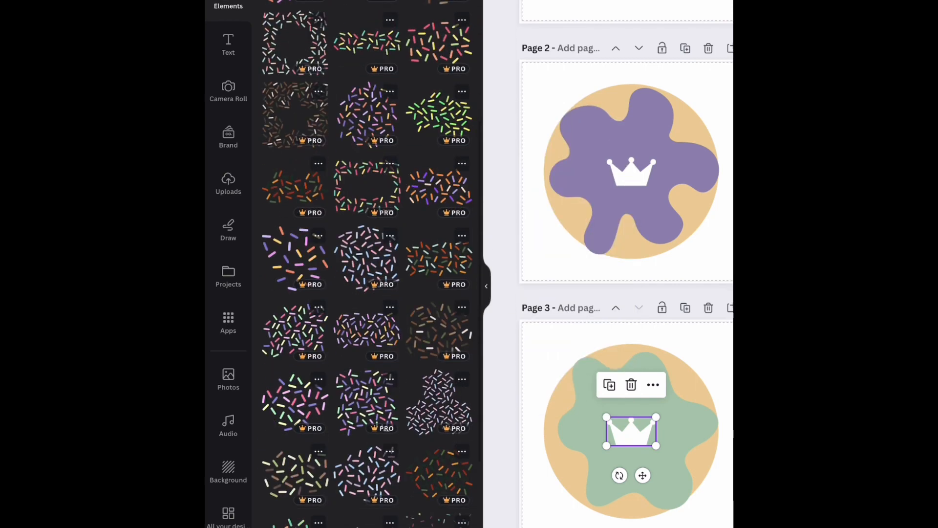
{"action": "scroll", "coordinate": [367, 264], "scroll_direction": "down", "scroll_amount": 2}
{"action": "scroll", "coordinate": [367, 264], "scroll_direction": "up", "scroll_amount": 15}
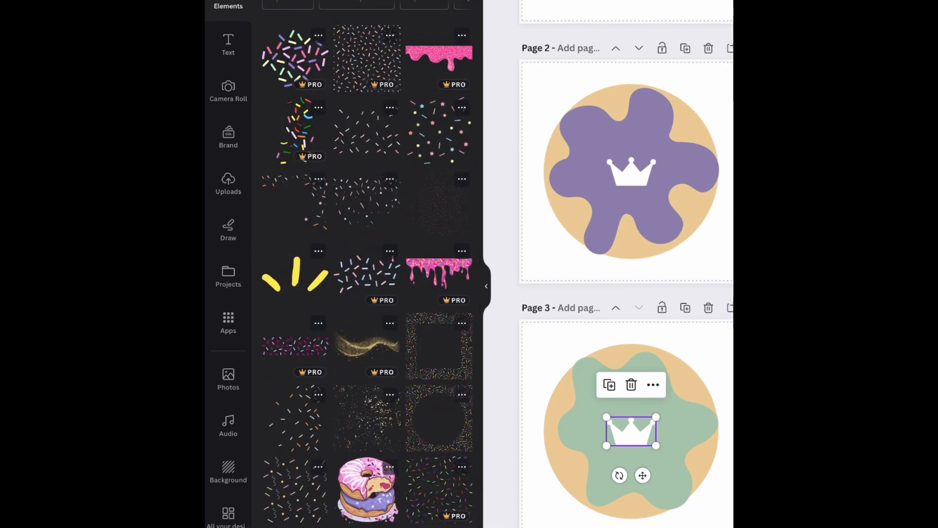
{"action": "scroll", "coordinate": [367, 264], "scroll_direction": "down", "scroll_amount": 3}
{"action": "scroll", "coordinate": [367, 264], "scroll_direction": "down", "scroll_amount": 5}
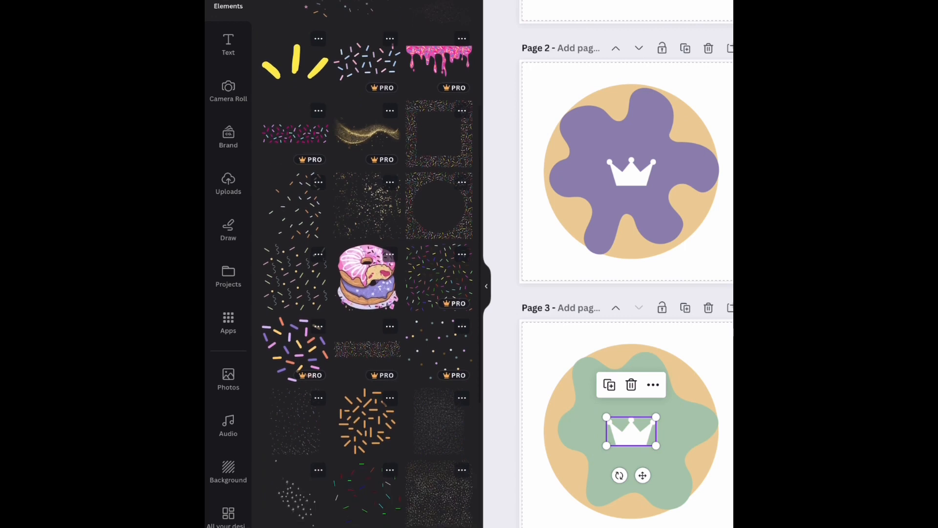
{"action": "scroll", "coordinate": [367, 264], "scroll_direction": "down", "scroll_amount": 3}
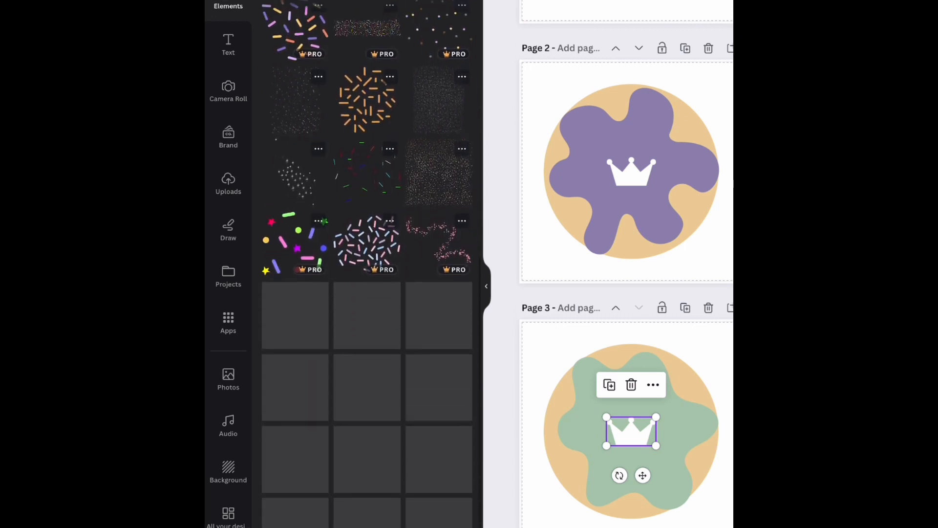
{"action": "left_click", "coordinate": [318, 203]}
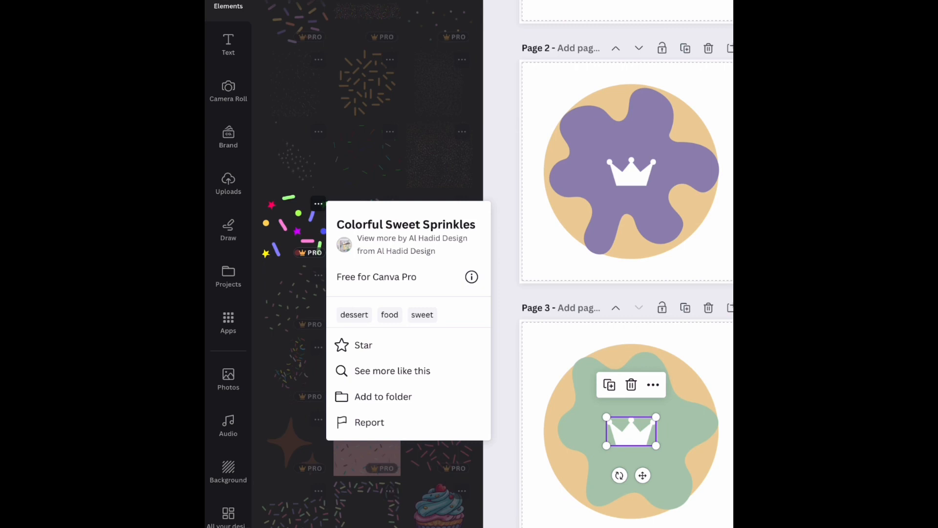
{"action": "key", "text": "Escape"}
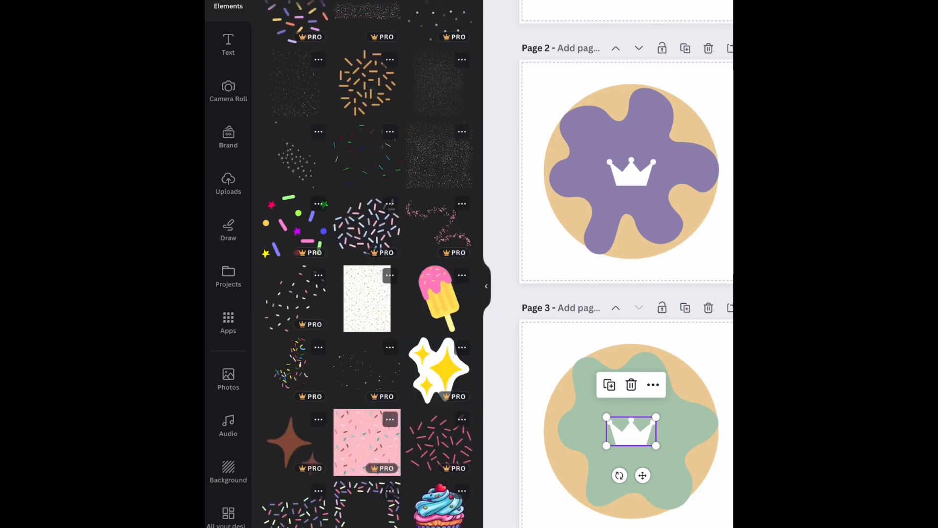
{"action": "scroll", "coordinate": [367, 264], "scroll_direction": "down", "scroll_amount": 6}
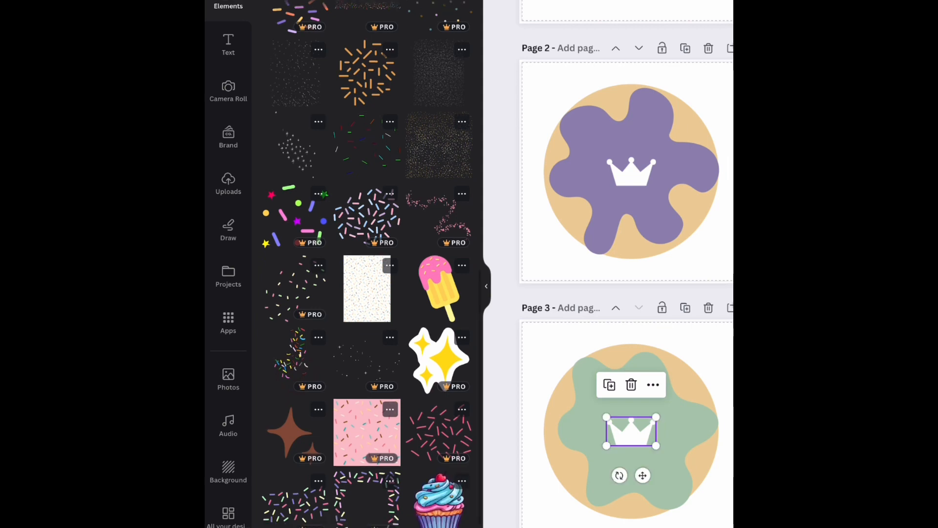
{"action": "scroll", "coordinate": [367, 264], "scroll_direction": "down", "scroll_amount": 6}
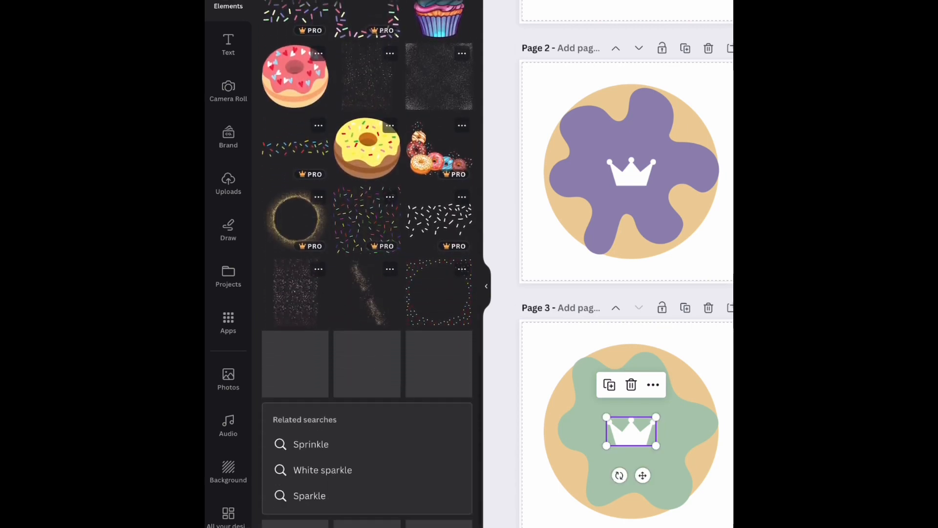
{"action": "scroll", "coordinate": [366, 264], "scroll_direction": "down", "scroll_amount": 5}
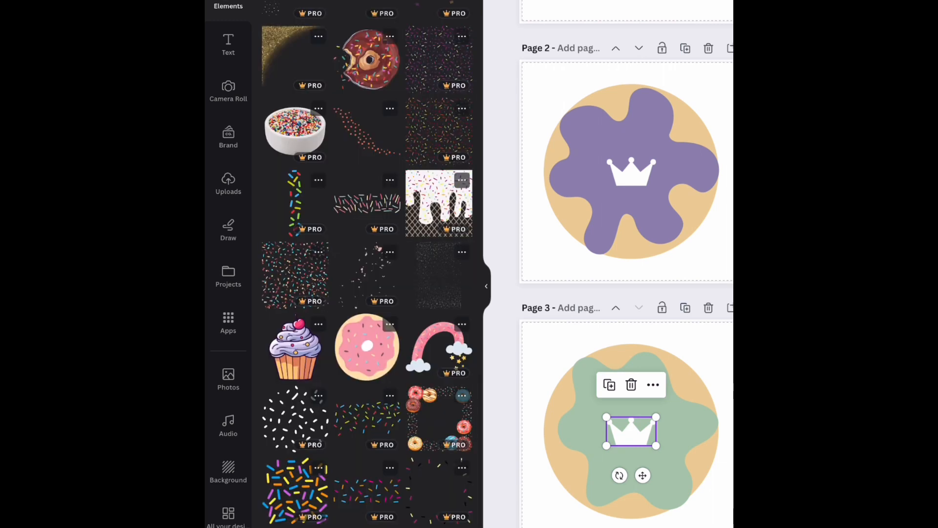
{"action": "scroll", "coordinate": [367, 264], "scroll_direction": "down", "scroll_amount": 9}
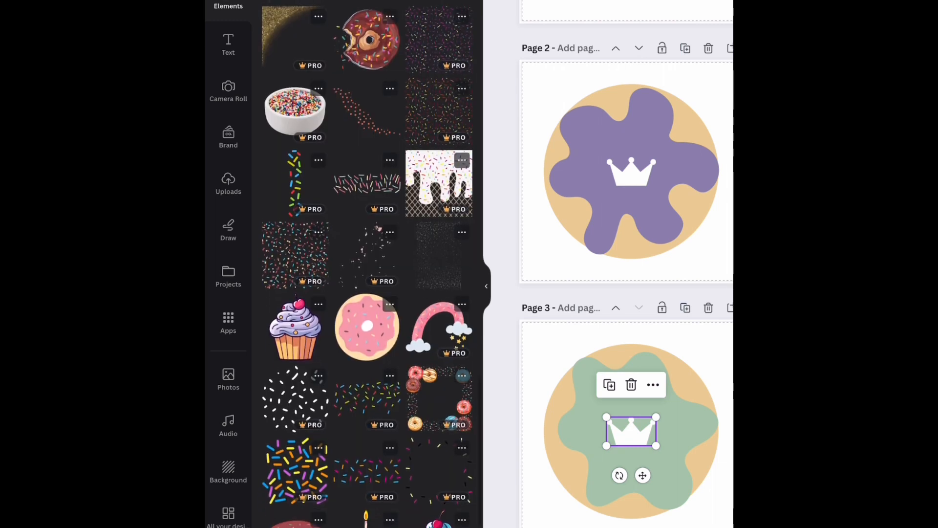
{"action": "scroll", "coordinate": [367, 264], "scroll_direction": "down", "scroll_amount": 4}
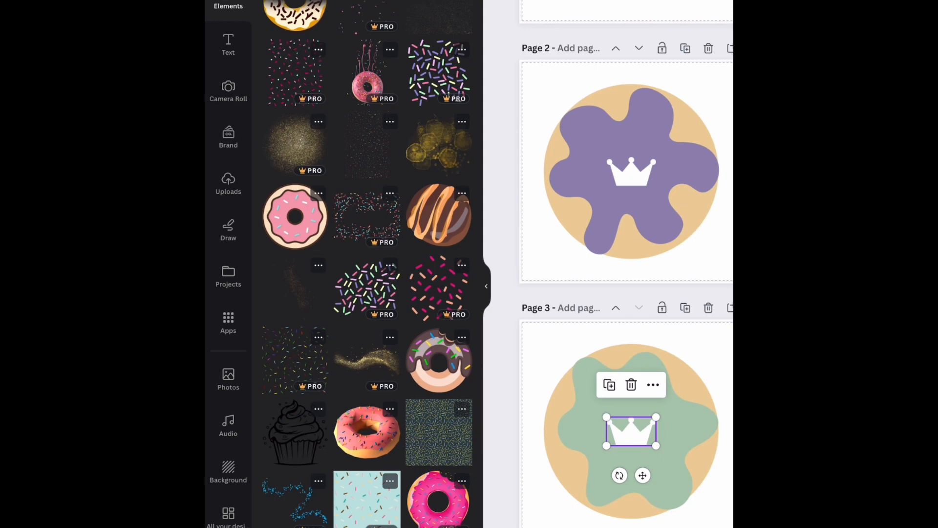
{"action": "scroll", "coordinate": [366, 264], "scroll_direction": "down", "scroll_amount": 8}
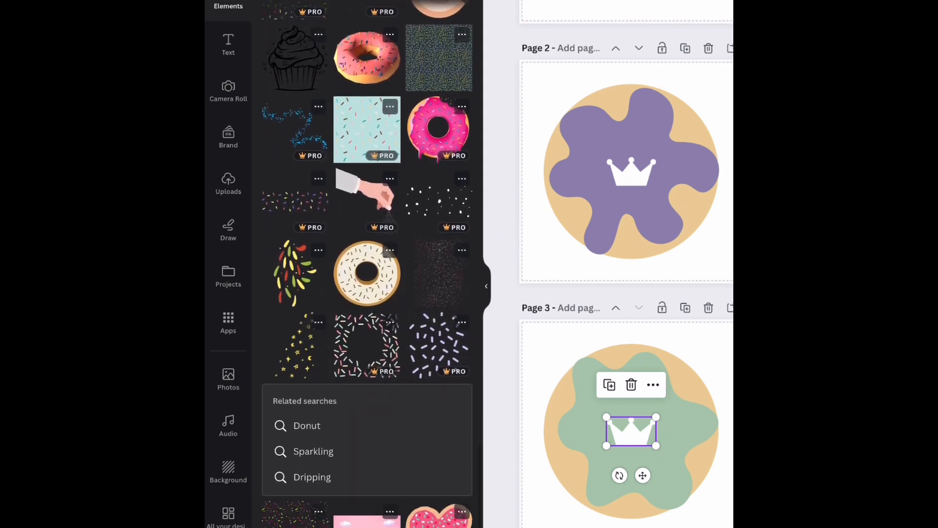
{"action": "scroll", "coordinate": [367, 263], "scroll_direction": "up", "scroll_amount": 6}
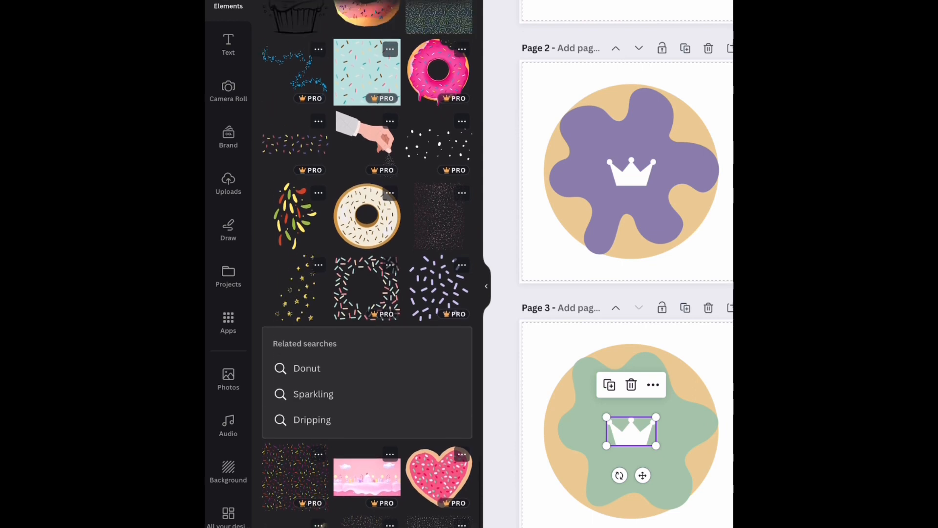
{"action": "scroll", "coordinate": [367, 264], "scroll_direction": "up", "scroll_amount": 10}
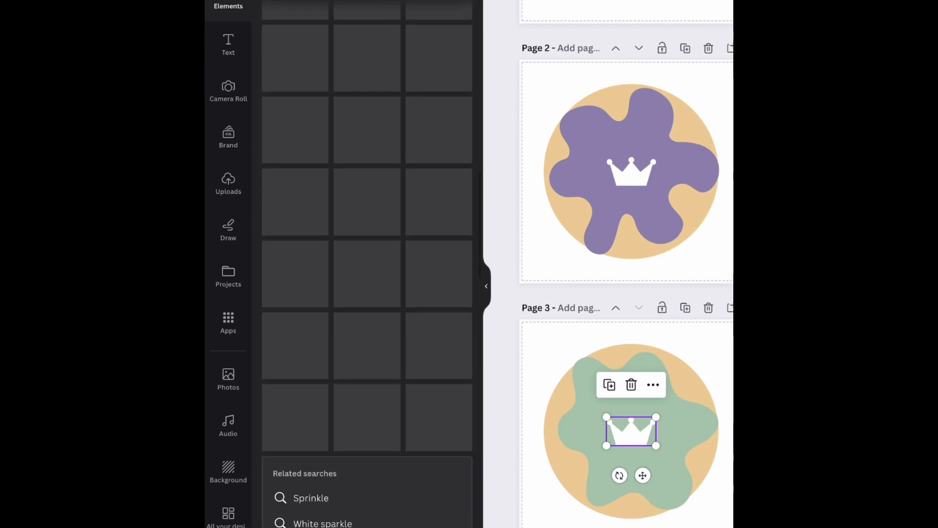
{"action": "scroll", "coordinate": [366, 264], "scroll_direction": "up", "scroll_amount": 2}
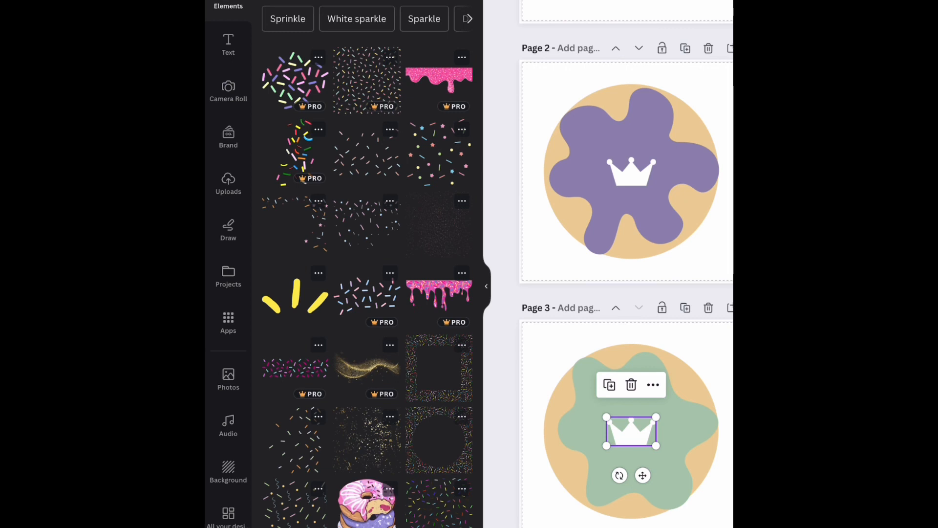
- Add a blank page 4 and place the uploaded Child Care Kidz Kingdom Party Center logo on it
{"action": "scroll", "coordinate": [619, 263], "scroll_direction": "up", "scroll_amount": 4}
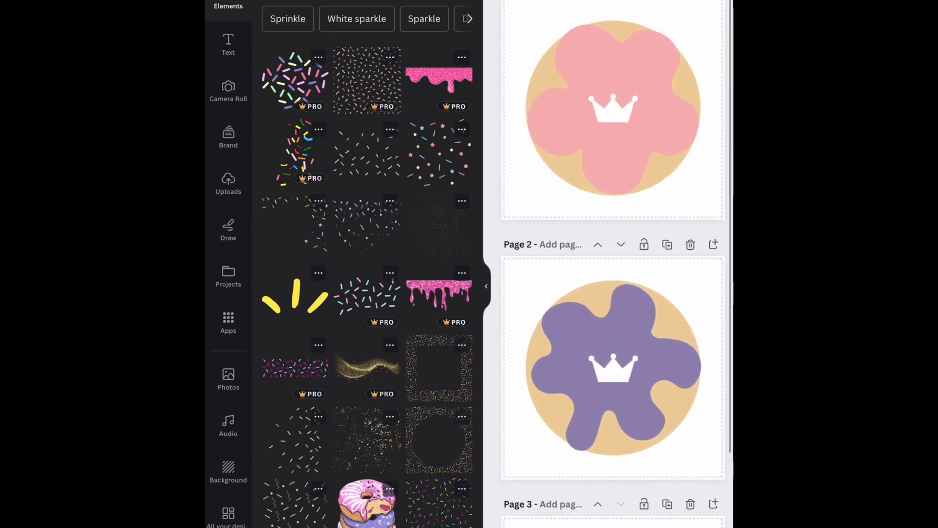
{"action": "left_click", "coordinate": [614, 109]}
{"action": "scroll", "coordinate": [618, 264], "scroll_direction": "down", "scroll_amount": 4}
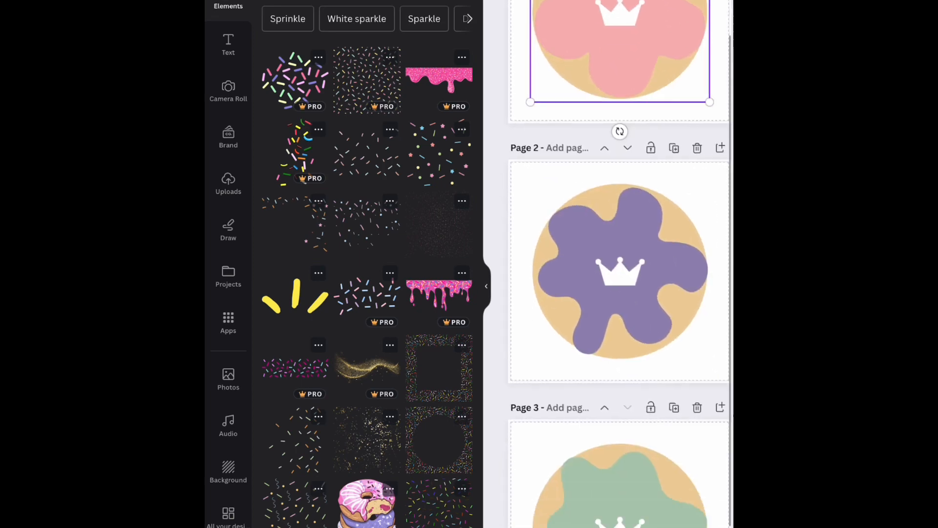
{"action": "scroll", "coordinate": [618, 264], "scroll_direction": "down", "scroll_amount": 5}
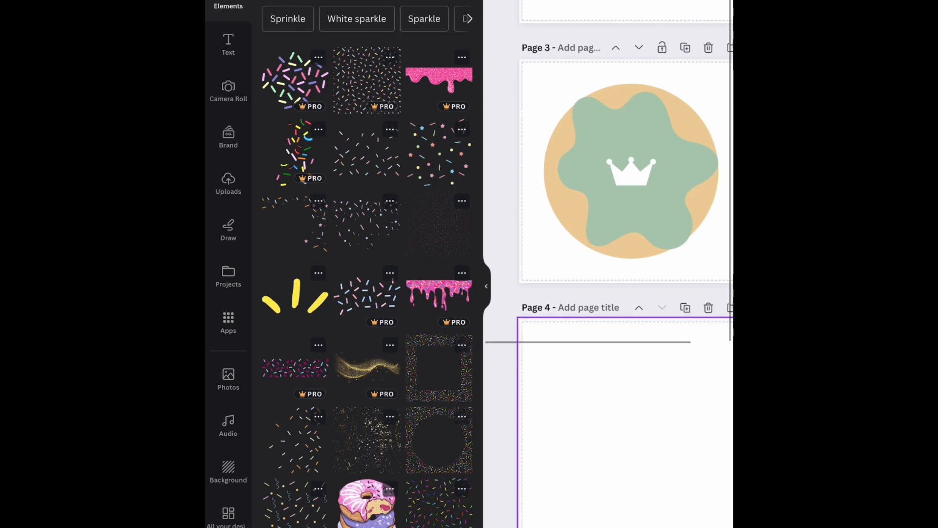
{"action": "left_click", "coordinate": [228, 184]}
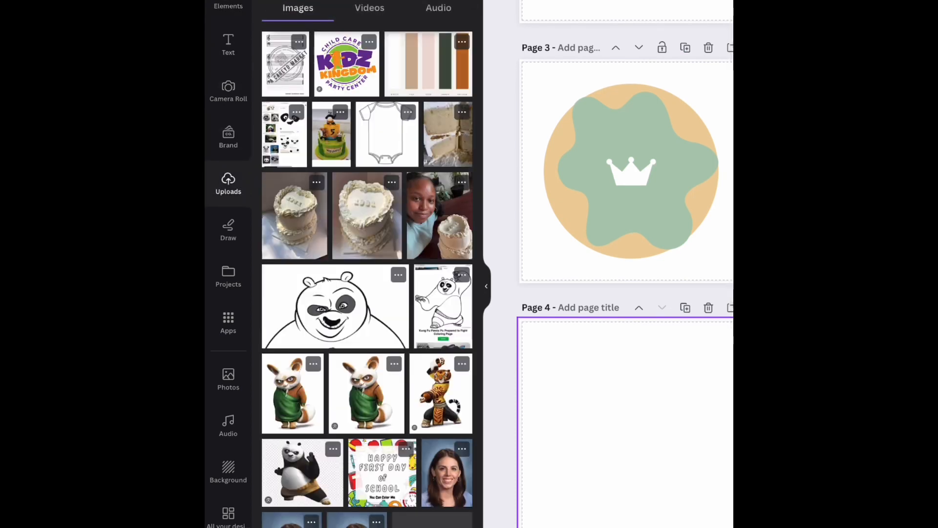
{"action": "left_click", "coordinate": [347, 64]}
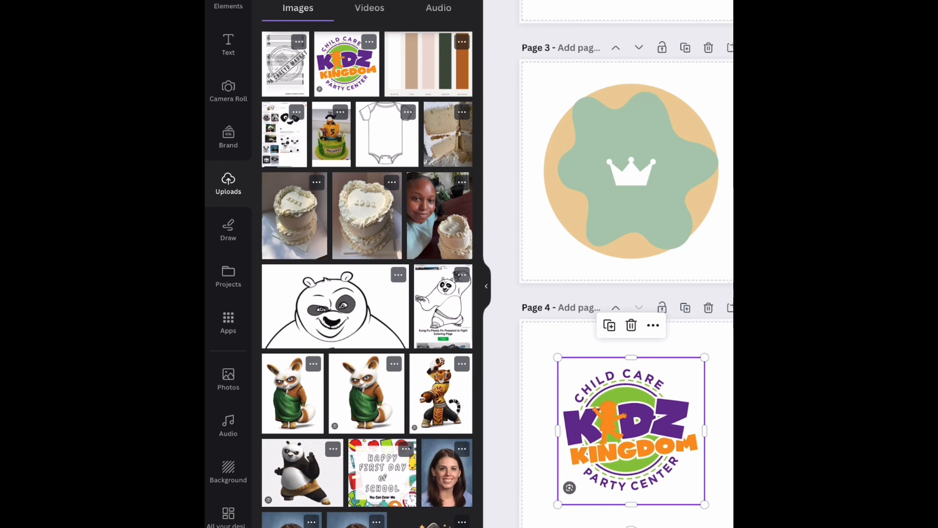
- Recolor the icing blob on page 3 with the bright green from the Kidz Kingdom logo's photo colors
{"action": "left_click", "coordinate": [636, 213]}
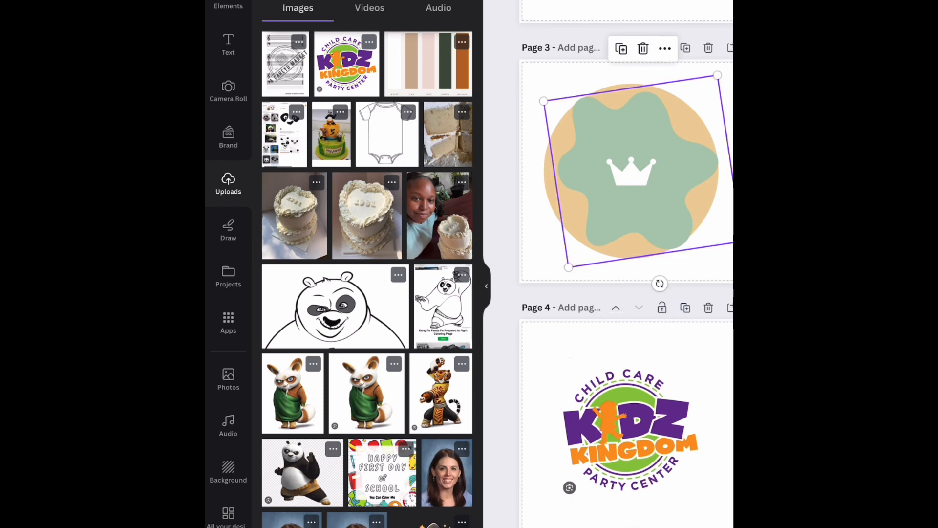
{"action": "left_click", "coordinate": [504, 2]}
{"action": "left_click", "coordinate": [418, 197]}
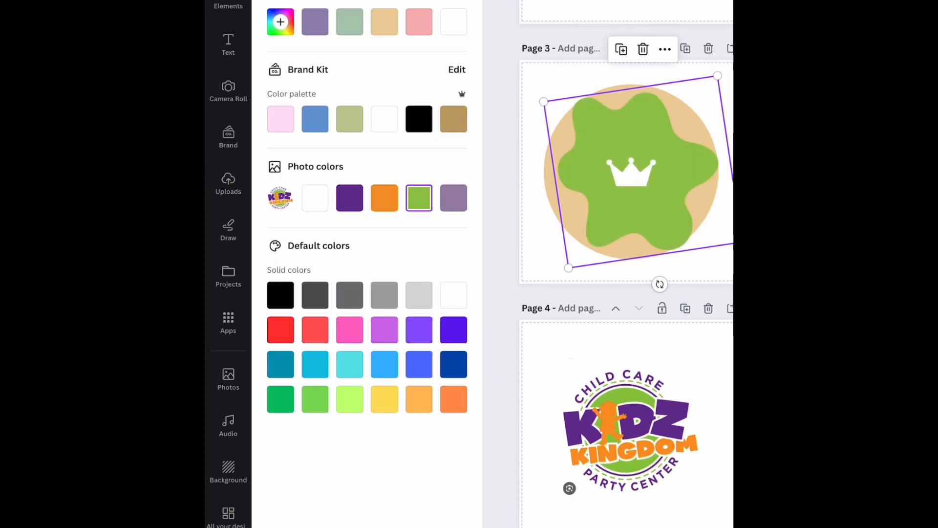
{"action": "left_click", "coordinate": [540, 252]}
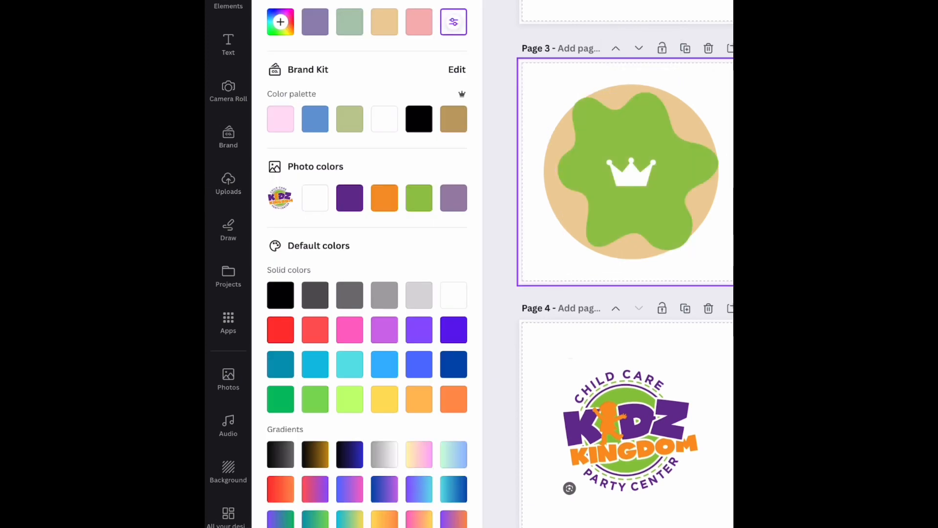
{"action": "scroll", "coordinate": [625, 264], "scroll_direction": "up", "scroll_amount": 5}
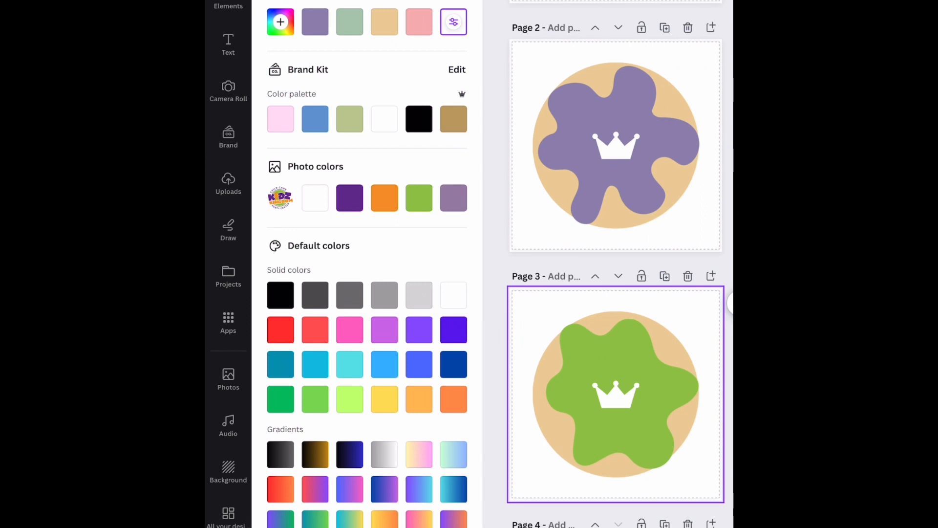
- Sample the tan of the page 2 cookie circle and apply it to the circle on page 3
{"action": "left_click", "coordinate": [620, 433]}
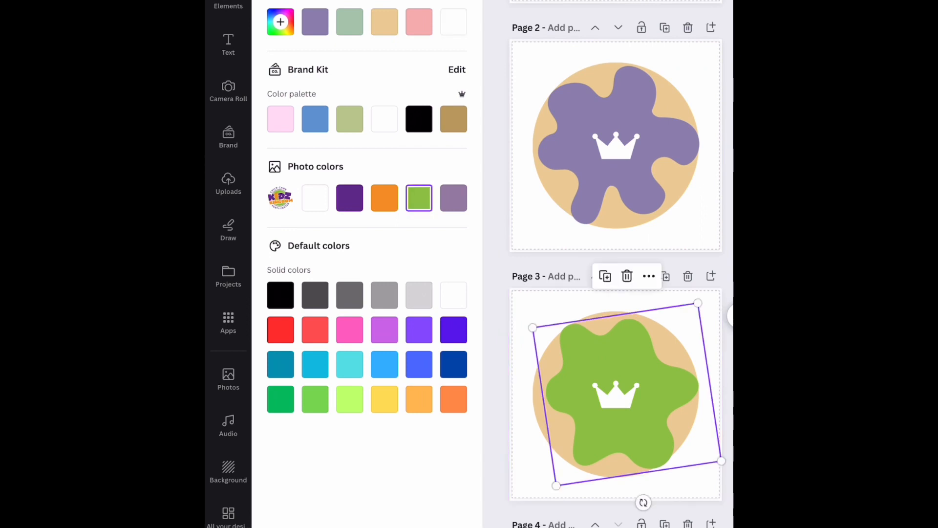
{"action": "left_click", "coordinate": [559, 436]}
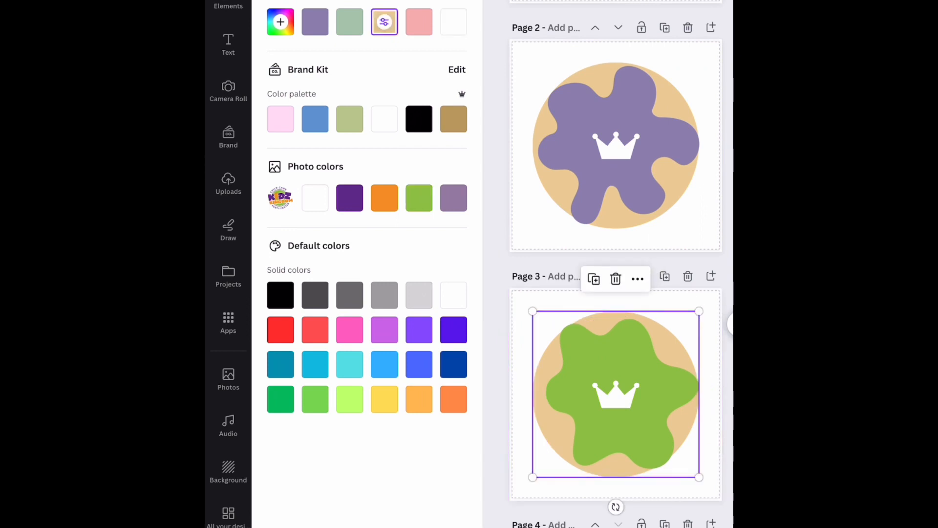
{"action": "left_click", "coordinate": [280, 22]}
{"action": "left_click", "coordinate": [444, 154]}
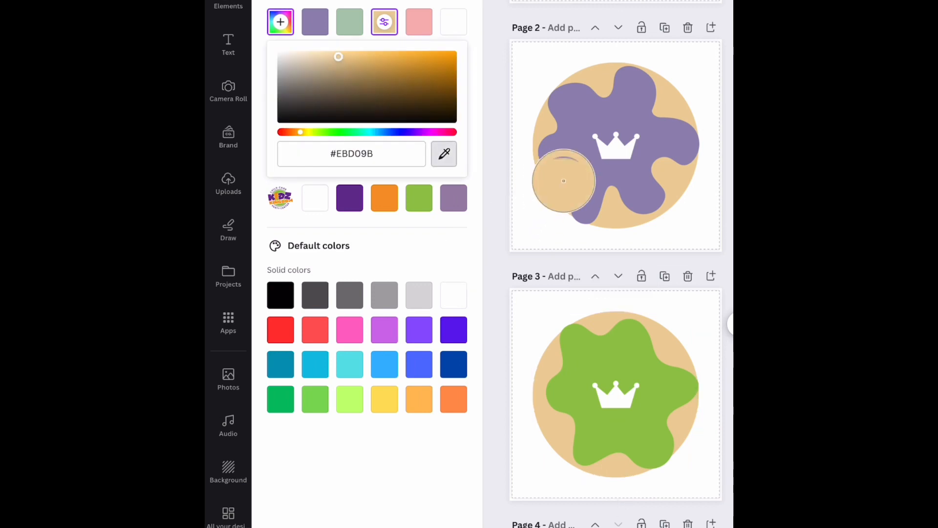
{"action": "left_click", "coordinate": [563, 181]}
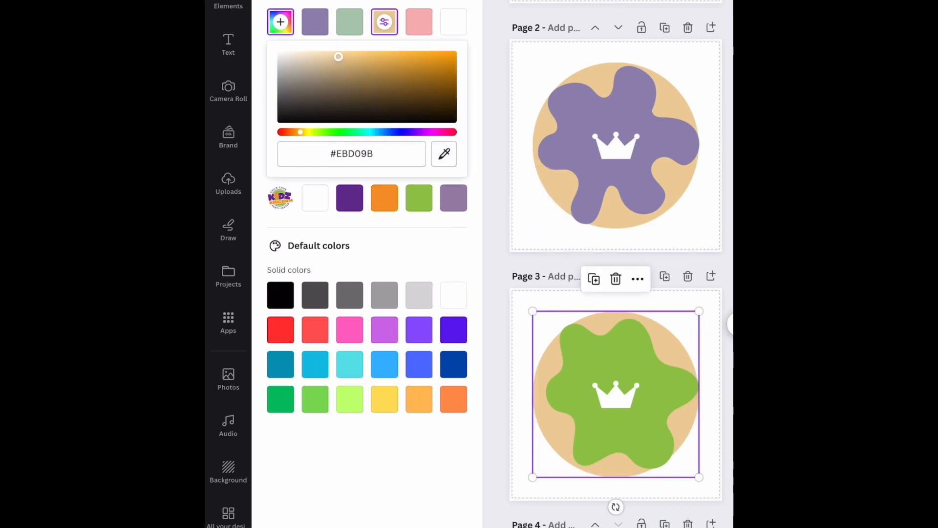
- Recolor the icing blob on page 2 with the dark purple from the Kidz Kingdom logo's photo colors
{"action": "left_click", "coordinate": [532, 230]}
{"action": "scroll", "coordinate": [615, 264], "scroll_direction": "up", "scroll_amount": 5}
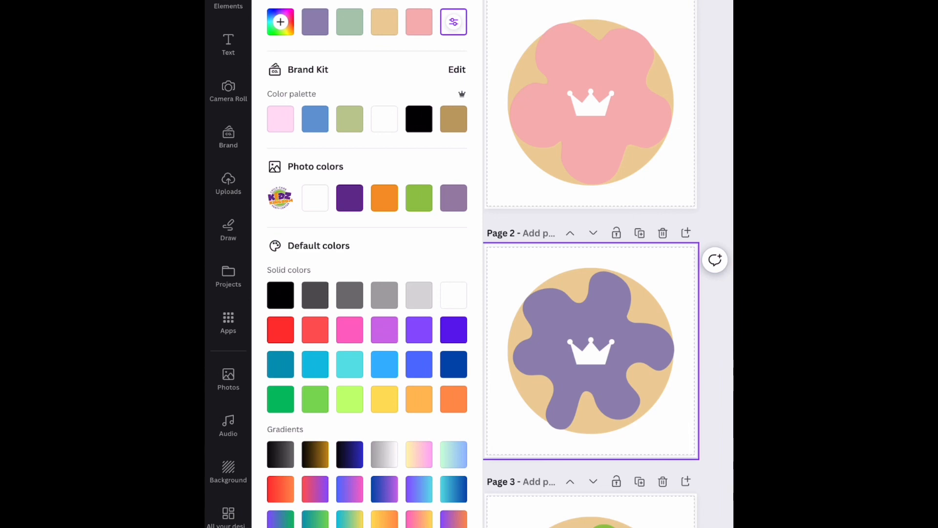
{"action": "left_click", "coordinate": [589, 320]}
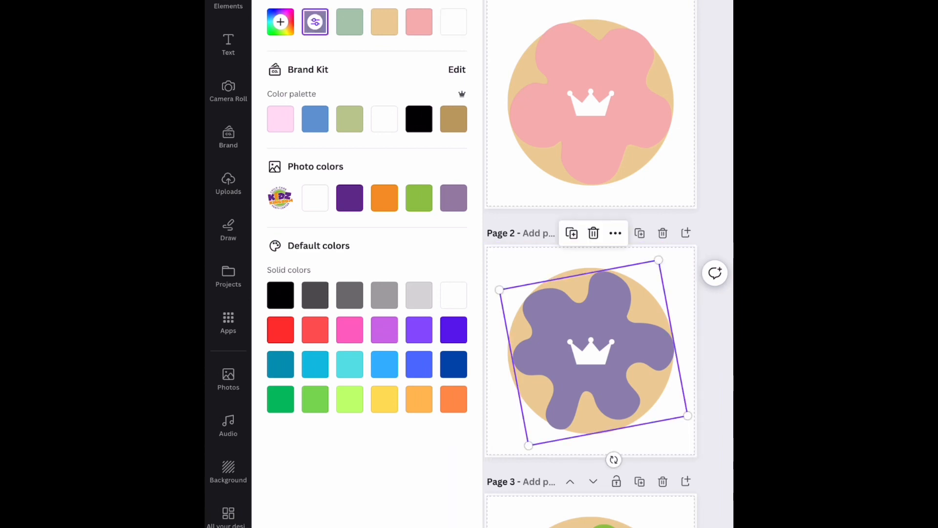
{"action": "left_click", "coordinate": [350, 198]}
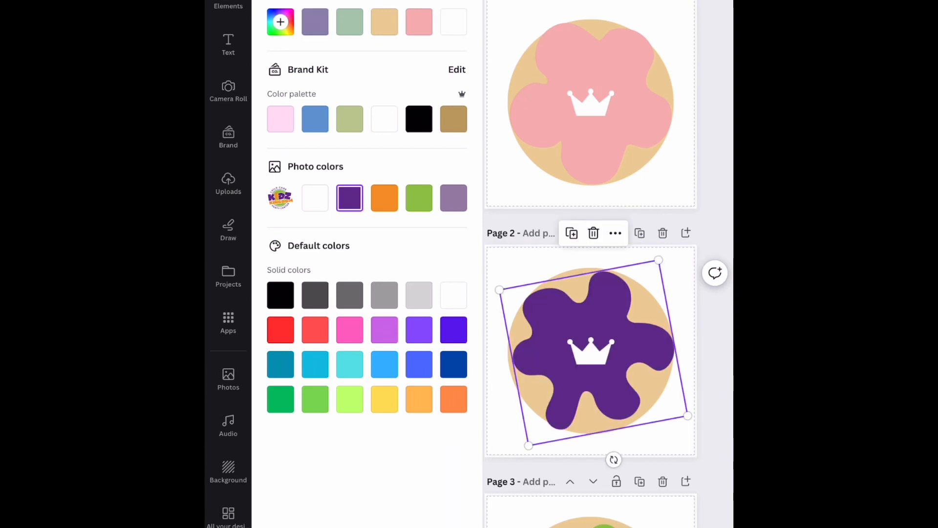
{"action": "scroll", "coordinate": [591, 313], "scroll_direction": "down", "scroll_amount": 9}
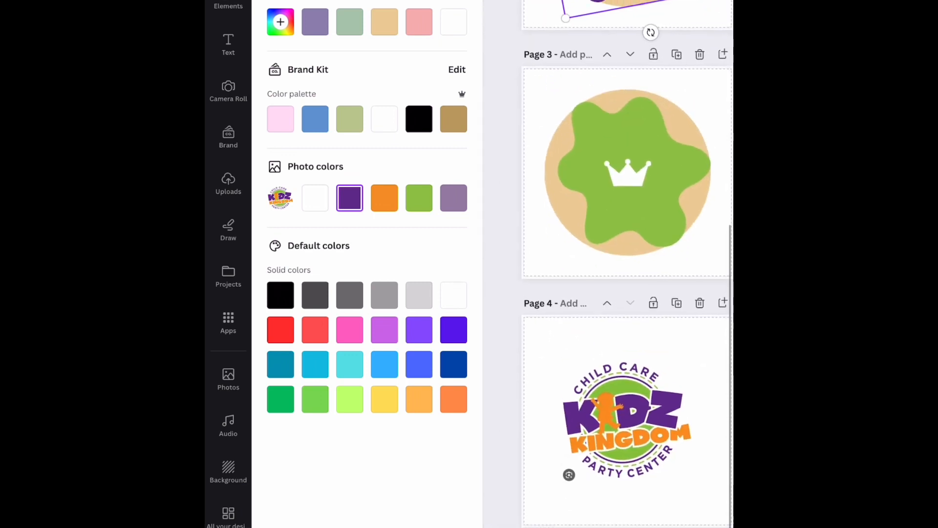
{"action": "scroll", "coordinate": [608, 313], "scroll_direction": "up", "scroll_amount": 5}
{"action": "scroll", "coordinate": [609, 264], "scroll_direction": "up", "scroll_amount": 4}
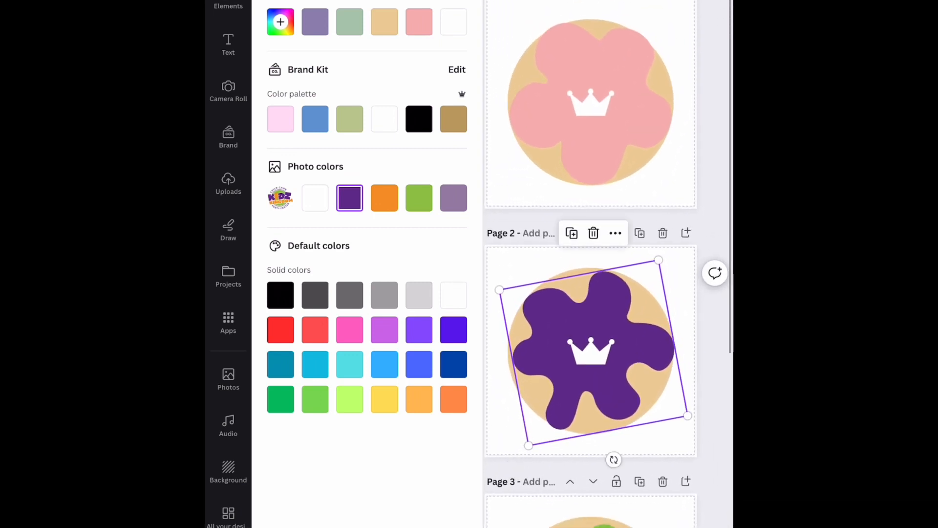
- Try the logo's white on the page 1 icing blob and compare it with the other cookies
{"action": "left_click", "coordinate": [591, 140]}
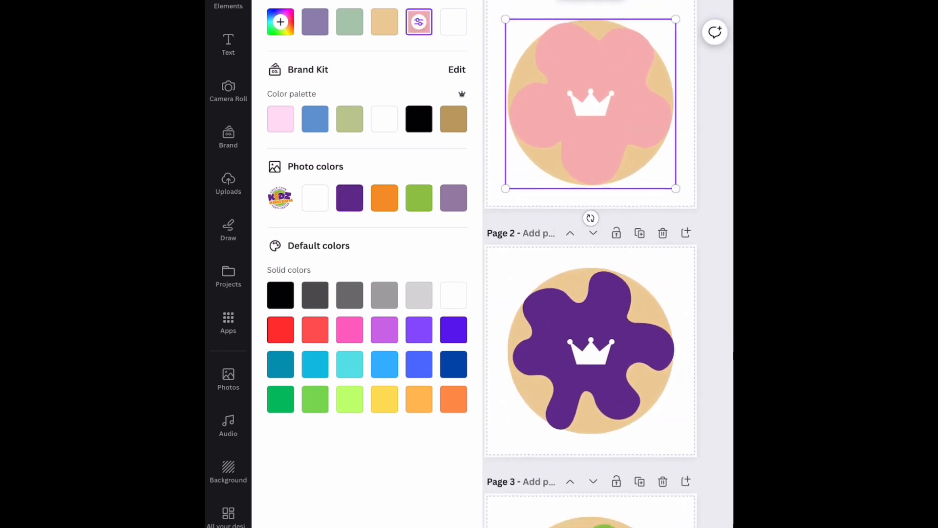
{"action": "left_click", "coordinate": [315, 198]}
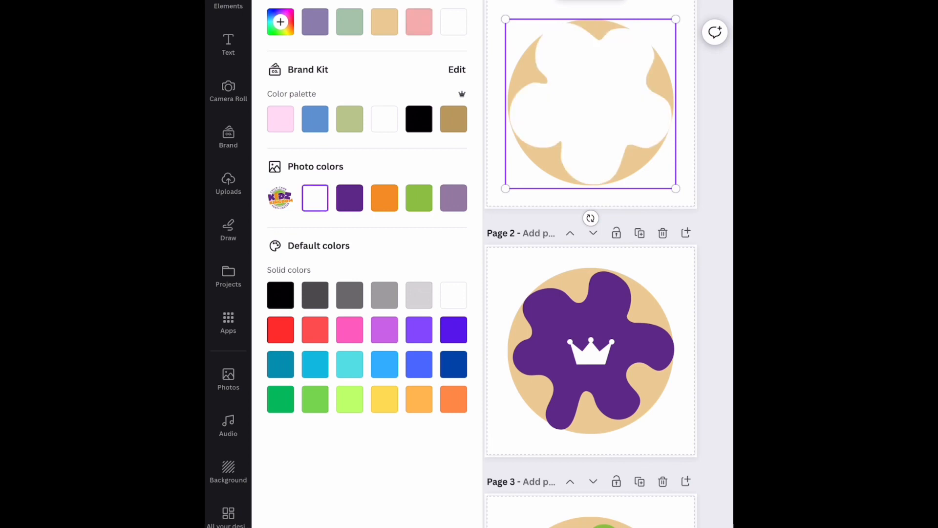
{"action": "left_click", "coordinate": [591, 102]}
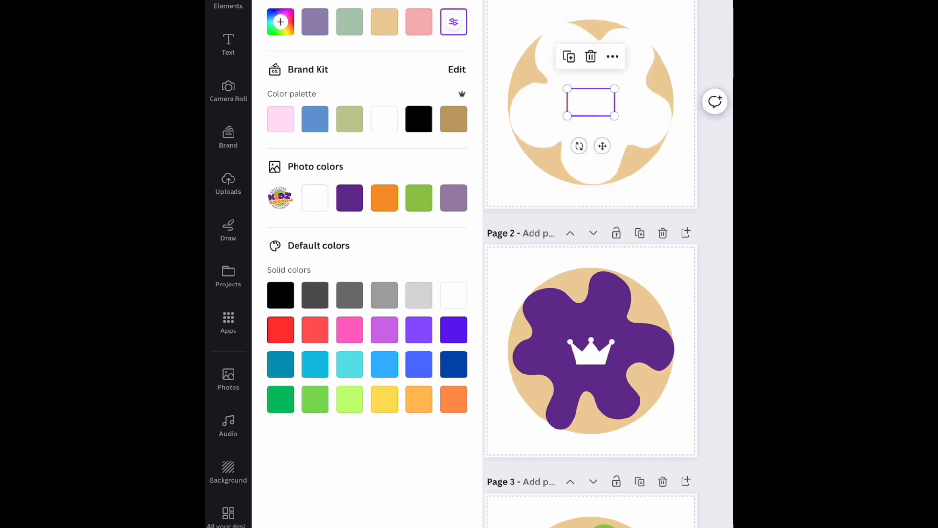
{"action": "scroll", "coordinate": [591, 264], "scroll_direction": "down", "scroll_amount": 8}
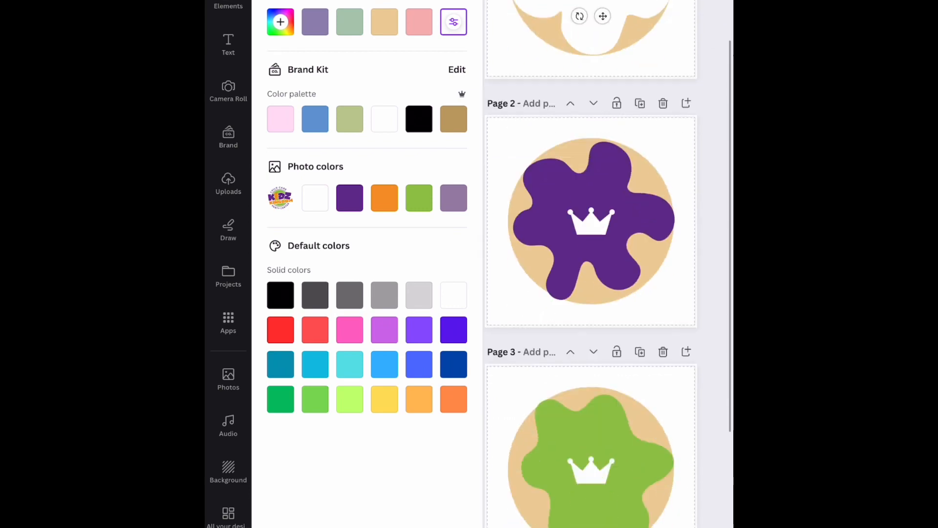
{"action": "scroll", "coordinate": [591, 264], "scroll_direction": "up", "scroll_amount": 8}
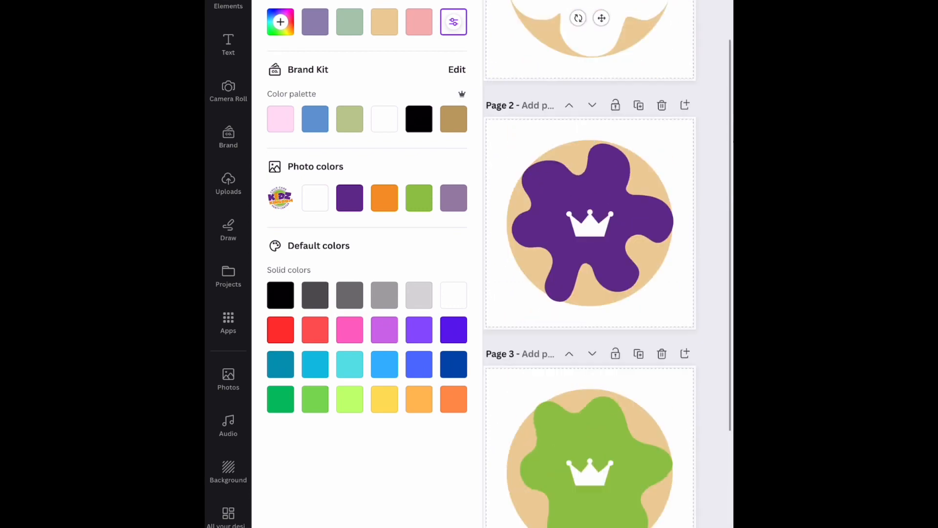
- Recolor the icing blob on page 1 with the logo's orange and return to the sprinkles graphics in the elements library
{"action": "left_click", "coordinate": [547, 147]}
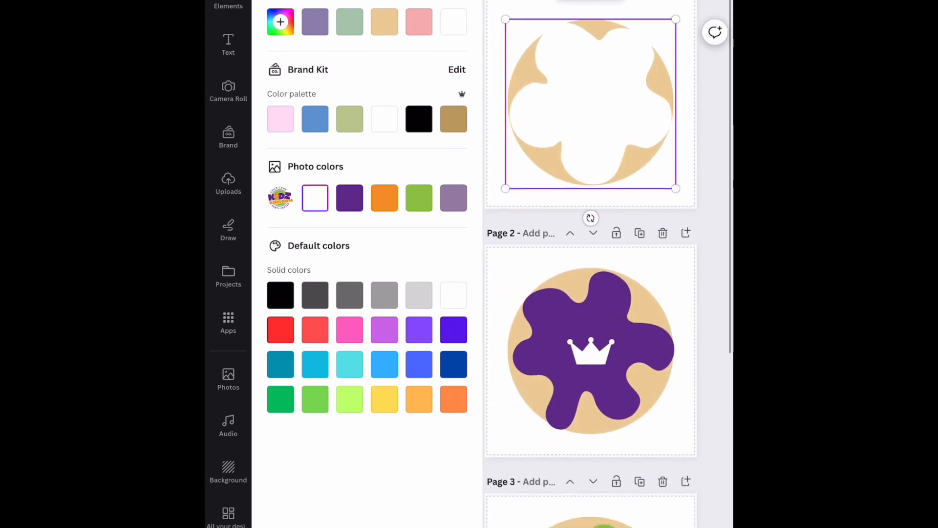
{"action": "left_click", "coordinate": [385, 198]}
{"action": "left_click", "coordinate": [228, 183]}
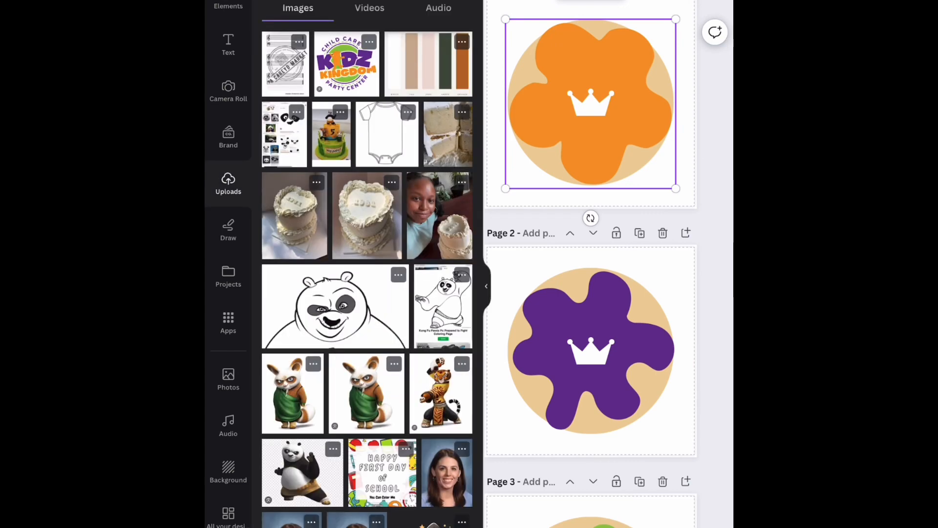
{"action": "left_click", "coordinate": [228, 6]}
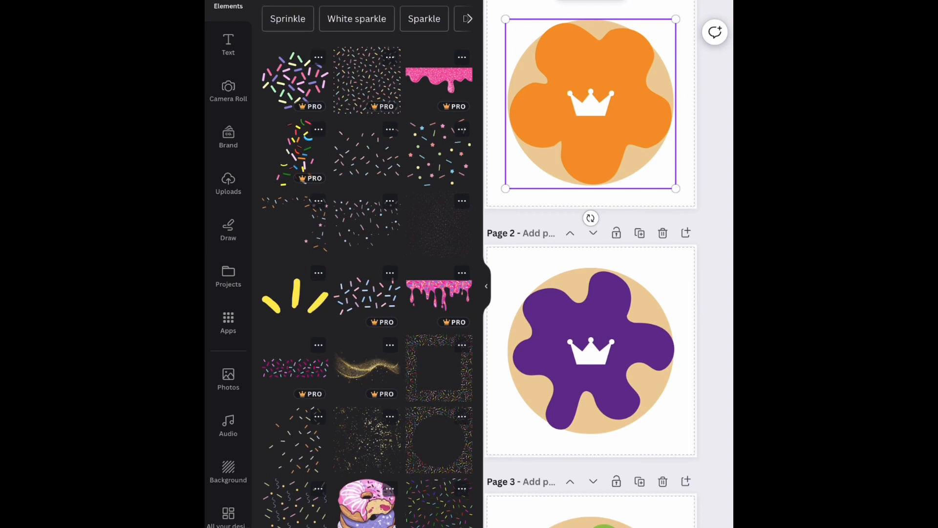
{"action": "scroll", "coordinate": [366, 264], "scroll_direction": "down", "scroll_amount": 1}
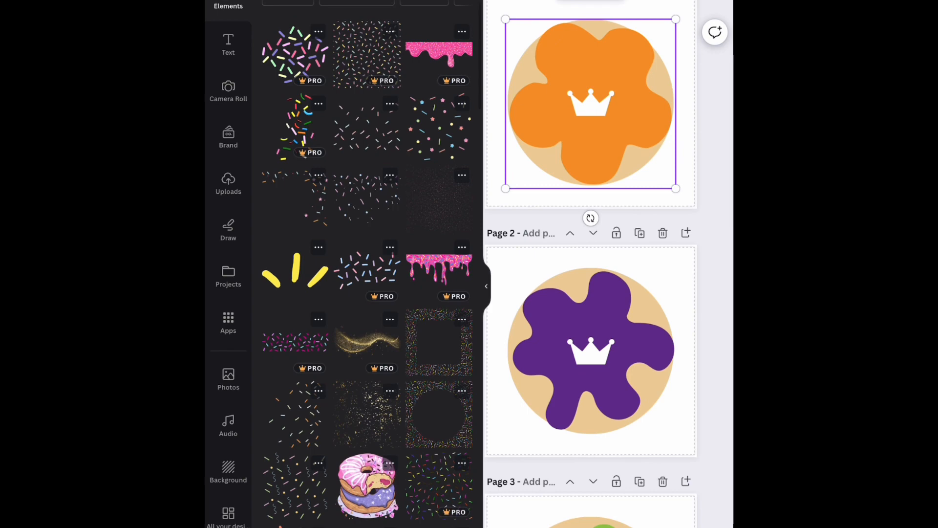
- Try the sprinkles graphic with stars and dots enlarged over the whole page 1 cookie, and delete it
{"action": "left_click", "coordinate": [439, 128]}
{"action": "left_click_drag", "start_coordinate": [610, 60], "coordinate": [645, 42]}
{"action": "mouse_move", "coordinate": [600, 91]}
{"action": "left_mouse_down"}
{"action": "mouse_move", "coordinate": [581, 84]}
{"action": "mouse_move", "coordinate": [591, 82]}
{"action": "left_mouse_up"}
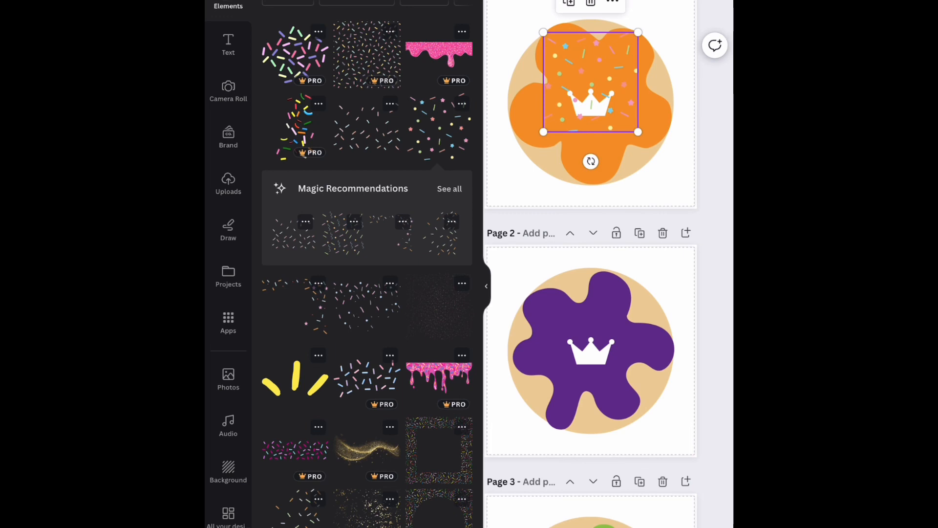
{"action": "left_click_drag", "start_coordinate": [544, 131], "coordinate": [503, 175]}
{"action": "left_click_drag", "start_coordinate": [638, 32], "coordinate": [676, 0]}
{"action": "left_click_drag", "start_coordinate": [589, 83], "coordinate": [592, 103]}
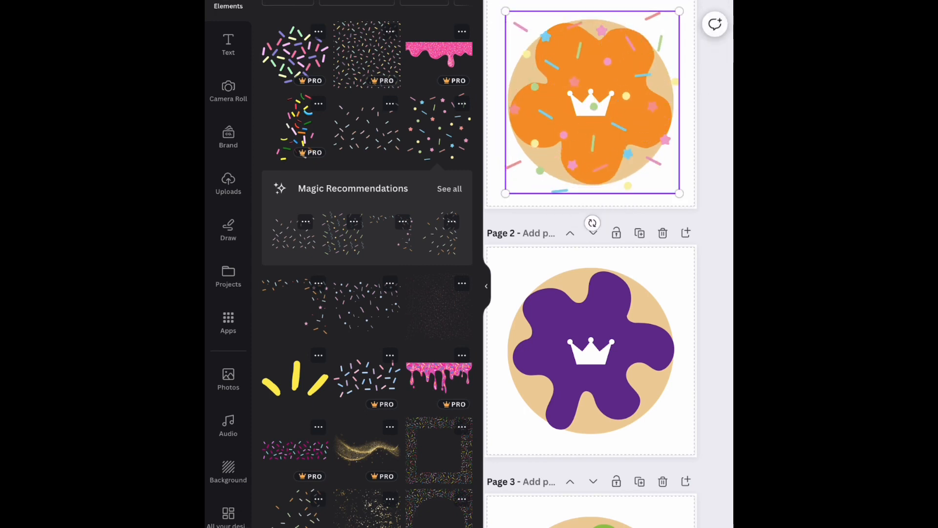
{"action": "key", "text": "Delete"}
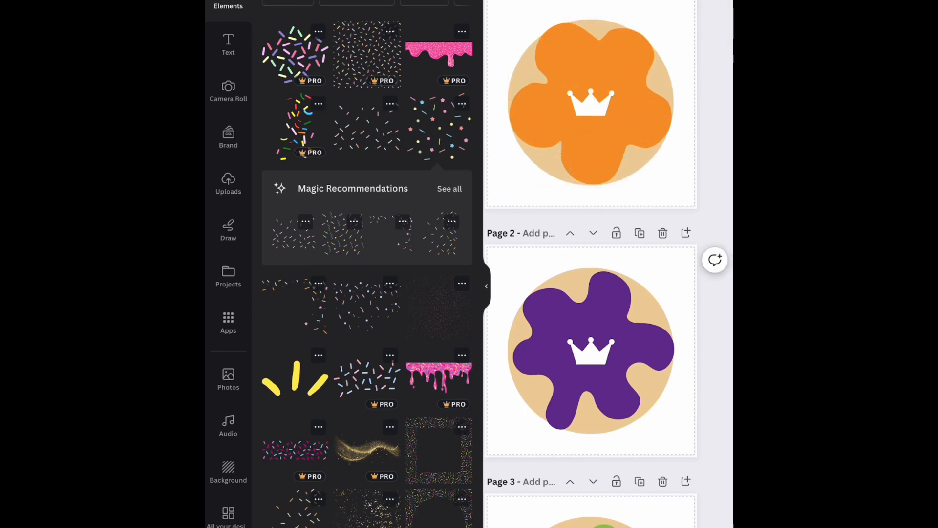
- Add the sprinkles graphic with stars and dots again, move it to page 1 and shrink it to fit an icing lobe
{"action": "left_click", "coordinate": [438, 127]}
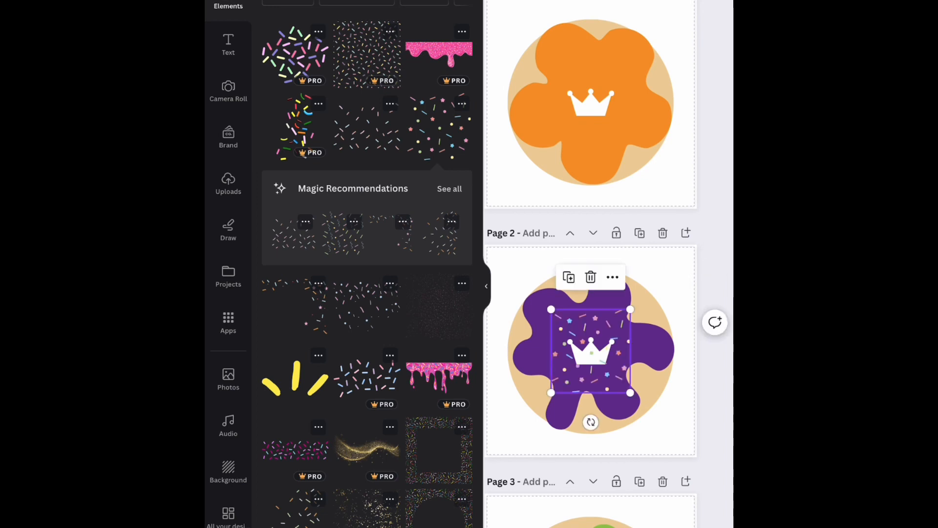
{"action": "left_click_drag", "start_coordinate": [591, 352], "coordinate": [590, 75]}
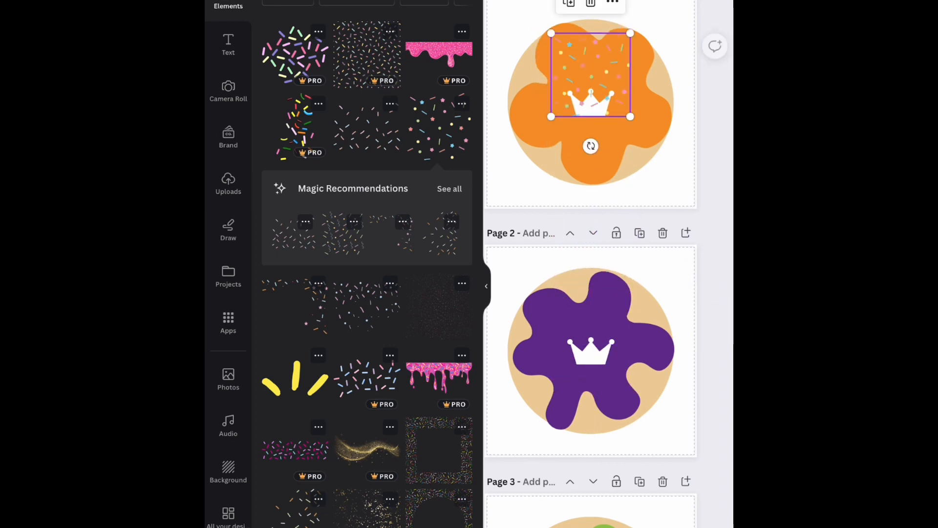
{"action": "left_click_drag", "start_coordinate": [631, 118], "coordinate": [624, 62]}
{"action": "left_click", "coordinate": [566, 93]}
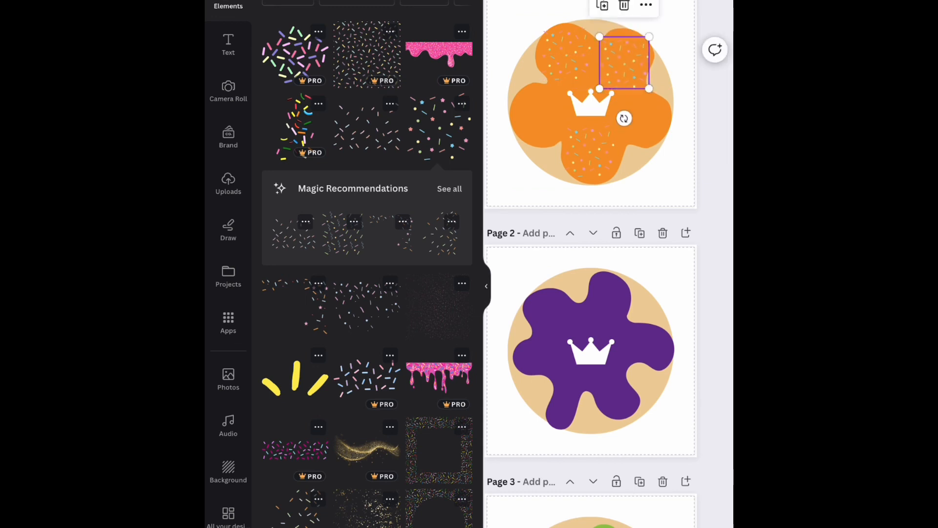
- Duplicate the small sprinkles patch and place the copy over the left lobe of the orange icing on page 1
{"action": "left_click", "coordinate": [602, 6]}
{"action": "scroll", "coordinate": [591, 264], "scroll_direction": "up", "scroll_amount": 1}
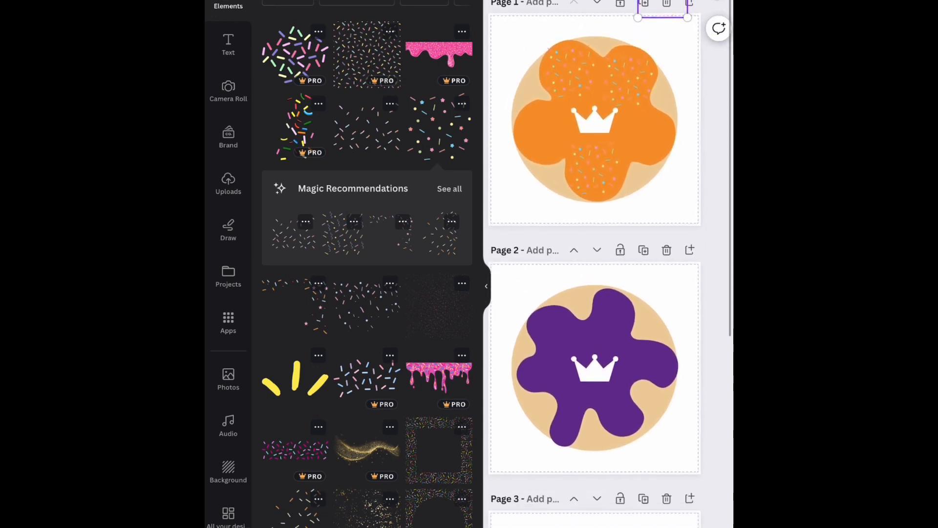
{"action": "scroll", "coordinate": [595, 264], "scroll_direction": "up", "scroll_amount": 1}
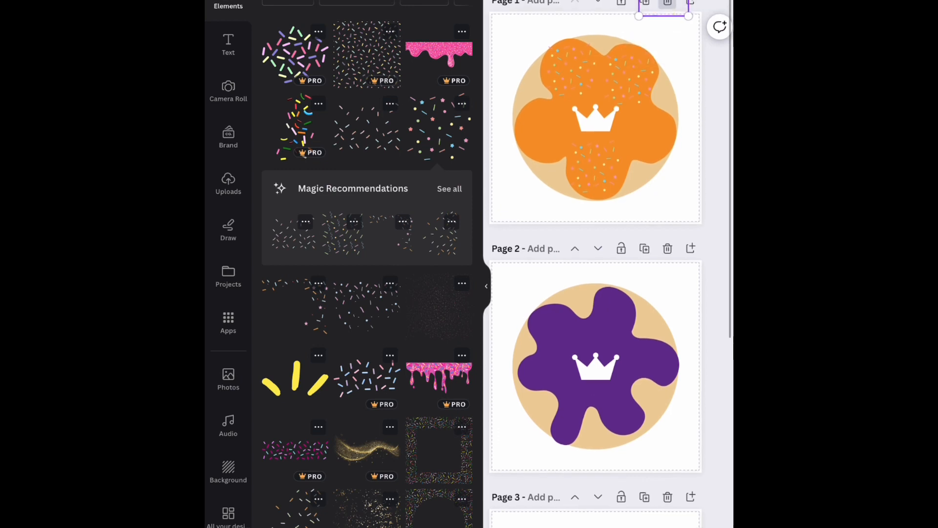
{"action": "left_click_drag", "start_coordinate": [664, 7], "coordinate": [542, 115]}
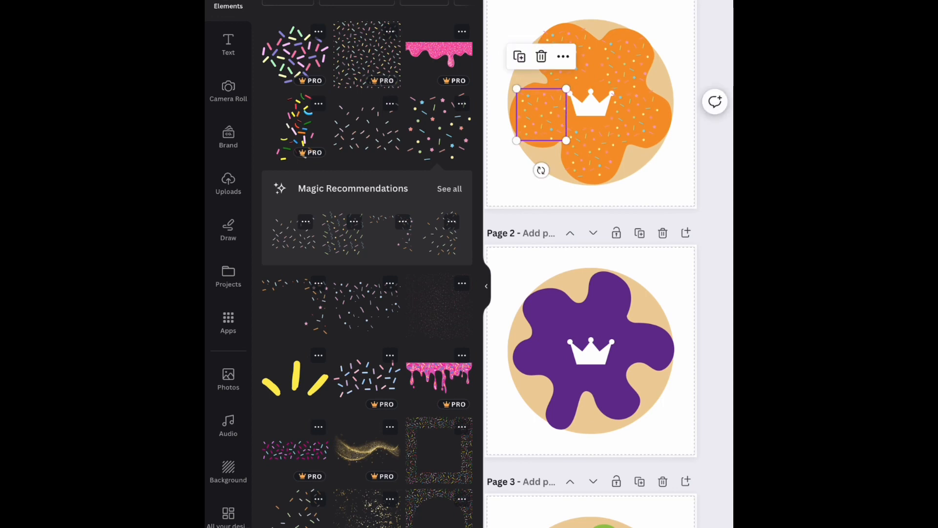
- Enlarge the sprinkles patch slightly and spread sprinkles over the lower and upper lobes of the orange icing around the crown
{"action": "left_click_drag", "start_coordinate": [566, 88], "coordinate": [575, 80]}
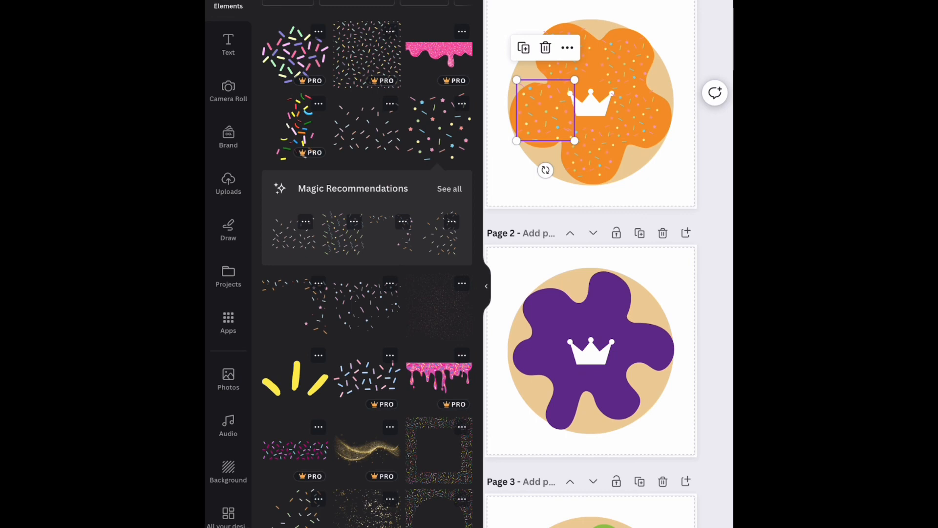
{"action": "left_click_drag", "start_coordinate": [545, 110], "coordinate": [594, 146]}
{"action": "left_click", "coordinate": [623, 116]}
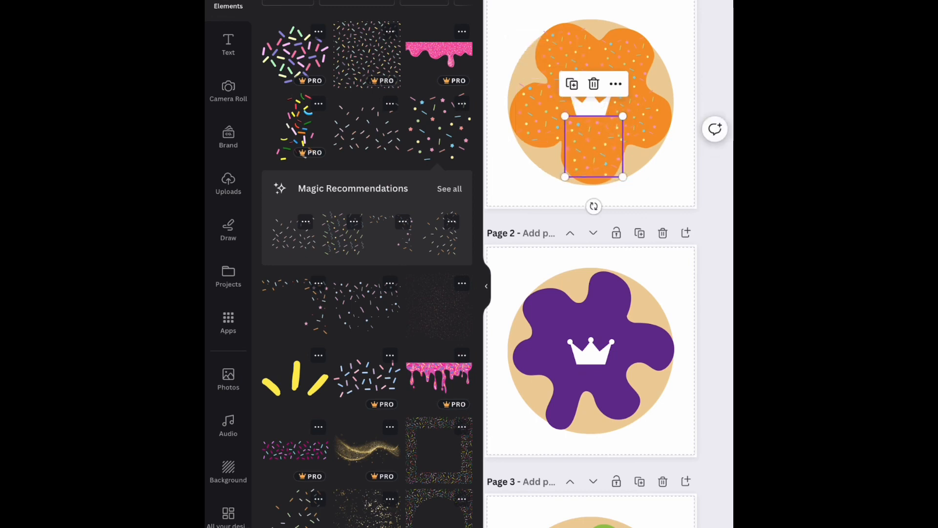
{"action": "left_click", "coordinate": [635, 115]}
{"action": "left_click_drag", "start_coordinate": [607, 88], "coordinate": [605, 85]}
{"action": "left_click_drag", "start_coordinate": [653, 139], "coordinate": [607, 88]}
{"action": "left_click_drag", "start_coordinate": [578, 56], "coordinate": [572, 67]}
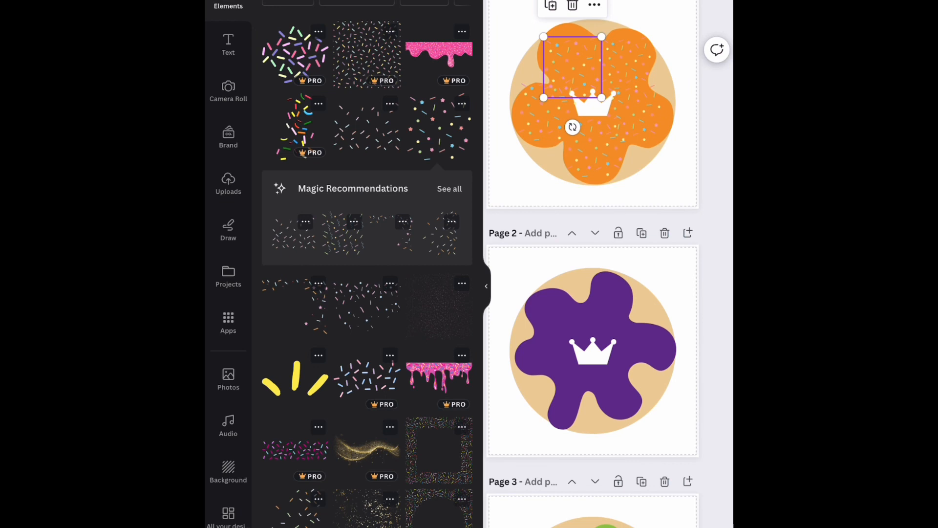
{"action": "left_click", "coordinate": [593, 106]}
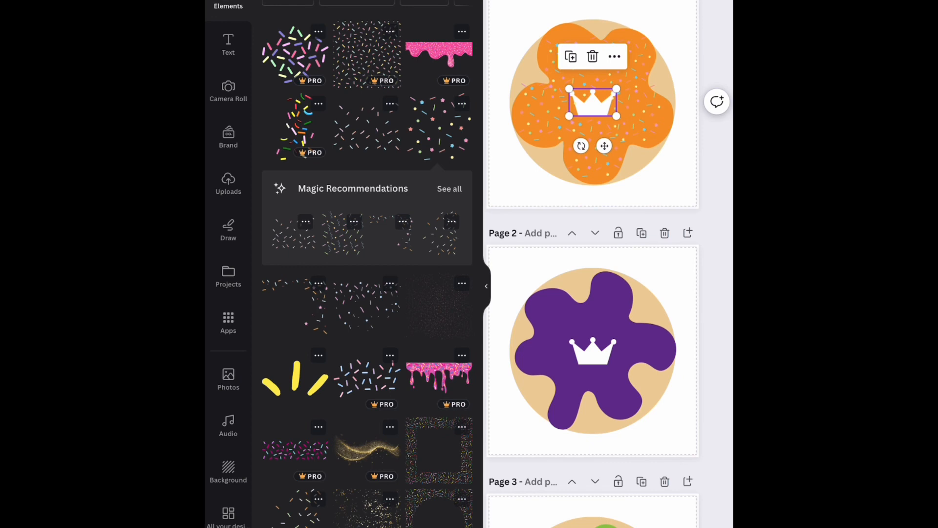
{"action": "left_click", "coordinate": [678, 190]}
{"action": "left_click", "coordinate": [676, 279]}
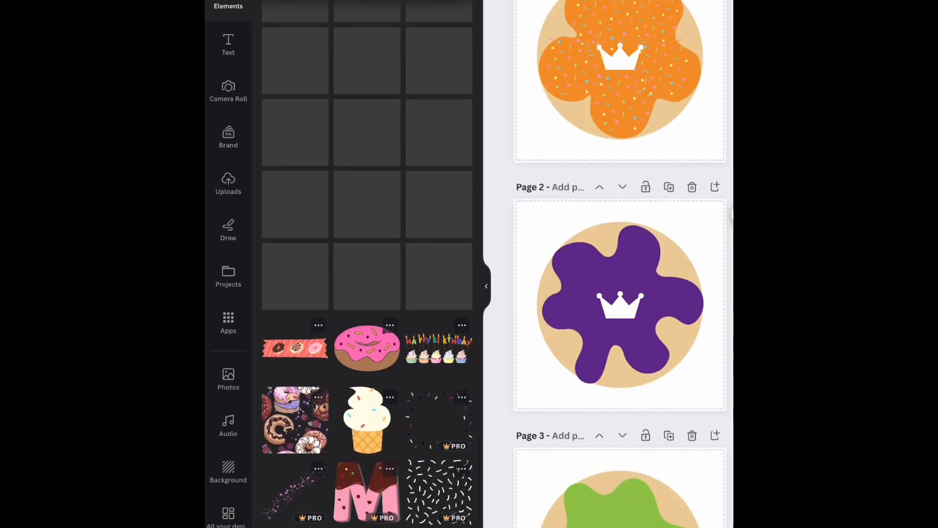
- Search the elements for "swirly line" instead of sprinkles and show all matching graphics
{"action": "scroll", "coordinate": [367, 274], "scroll_direction": "up", "scroll_amount": 4}
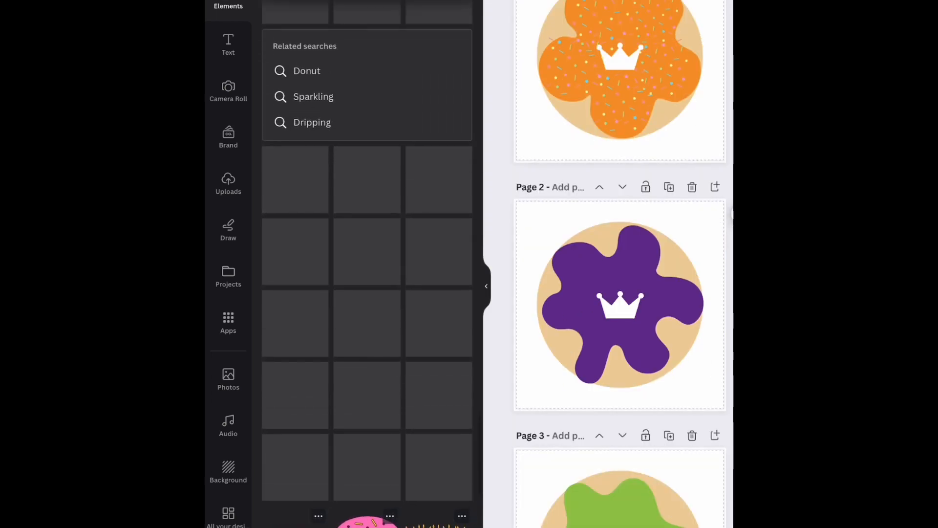
{"action": "left_click", "coordinate": [367, 1]}
{"action": "left_click", "coordinate": [443, 1]}
{"action": "type", "text": "sw"}
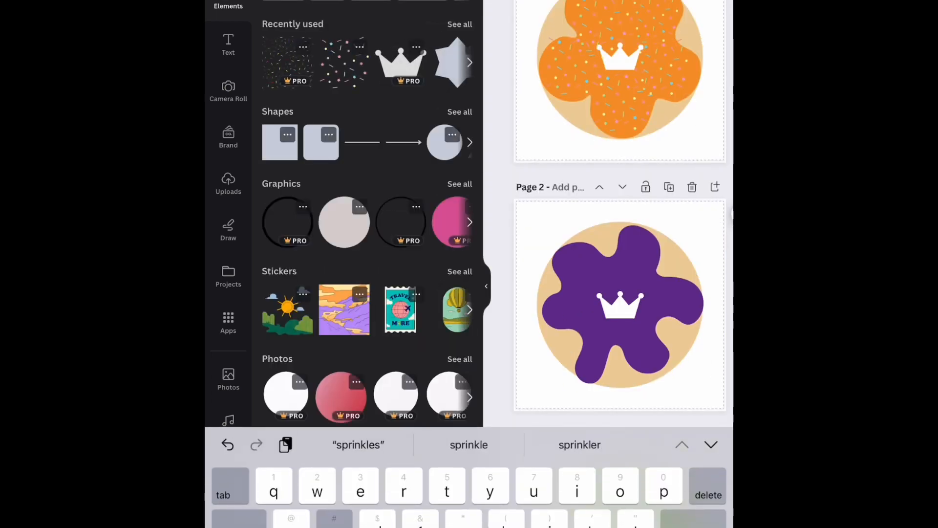
{"action": "type", "text": "ir"}
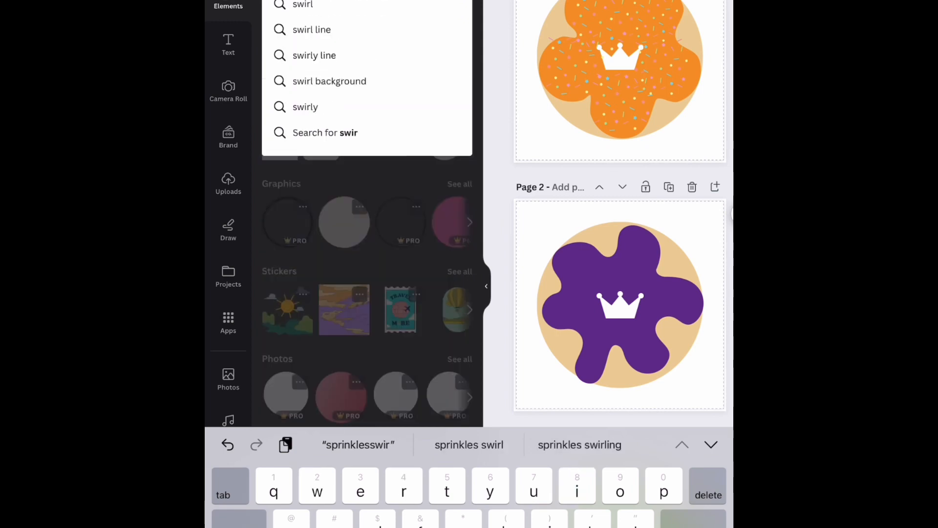
{"action": "left_click", "coordinate": [315, 55]}
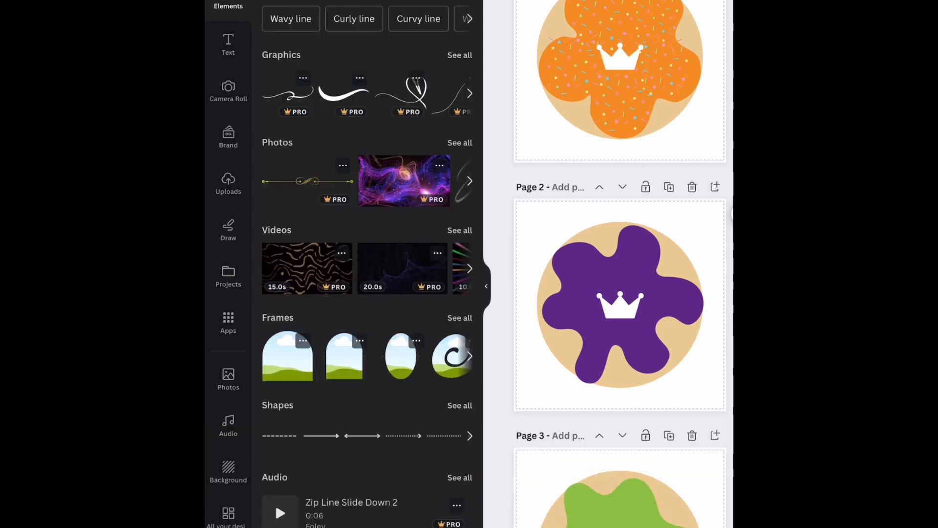
{"action": "left_click", "coordinate": [460, 55]}
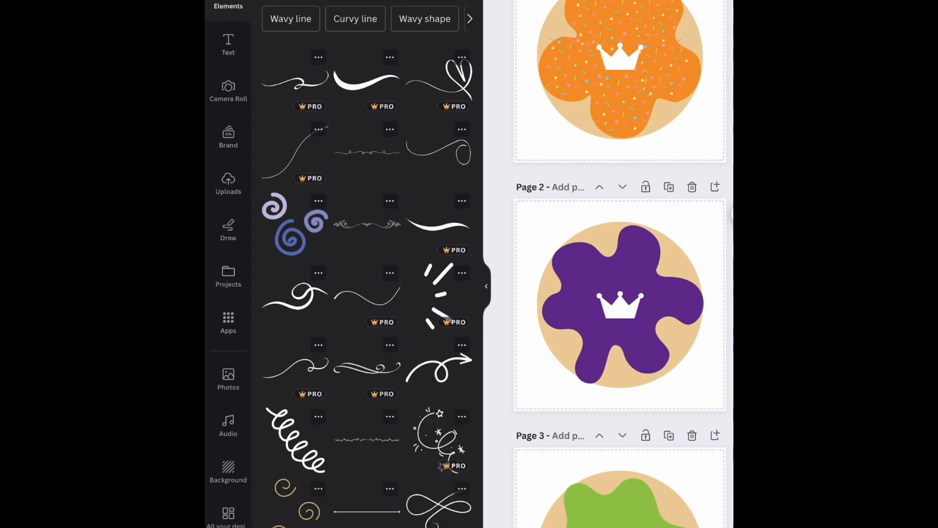
- Look through the swirly line graphics for a decorative line to use on the next cookie
{"action": "scroll", "coordinate": [367, 264], "scroll_direction": "down", "scroll_amount": 3}
{"action": "scroll", "coordinate": [367, 264], "scroll_direction": "down", "scroll_amount": 10}
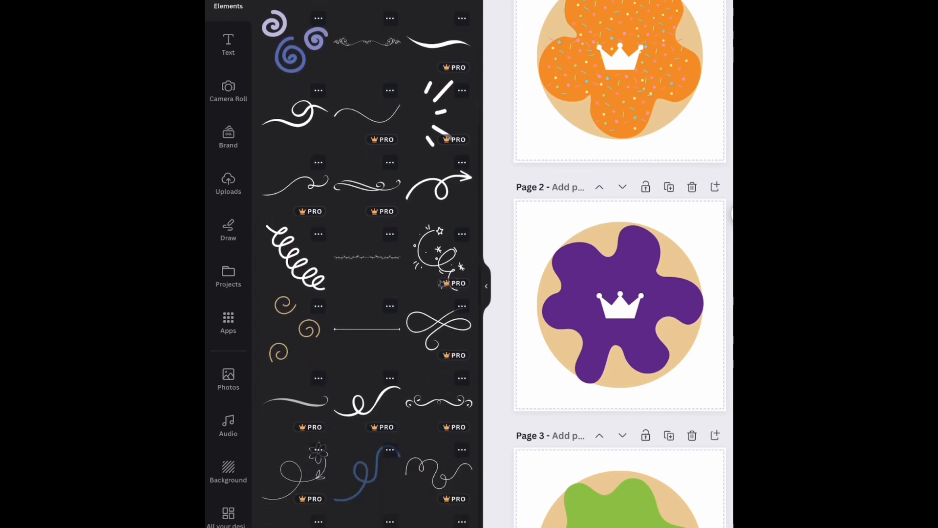
{"action": "scroll", "coordinate": [367, 264], "scroll_direction": "down", "scroll_amount": 6}
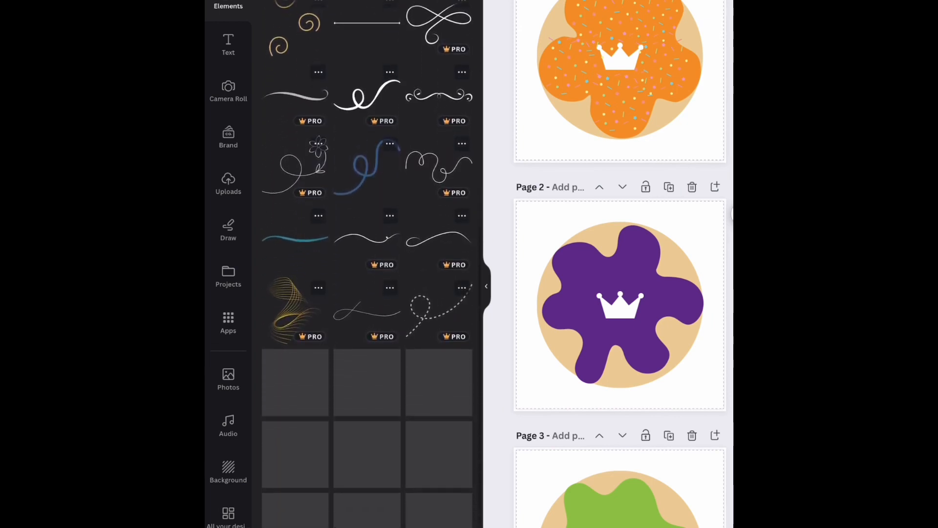
{"action": "scroll", "coordinate": [367, 264], "scroll_direction": "down", "scroll_amount": 1}
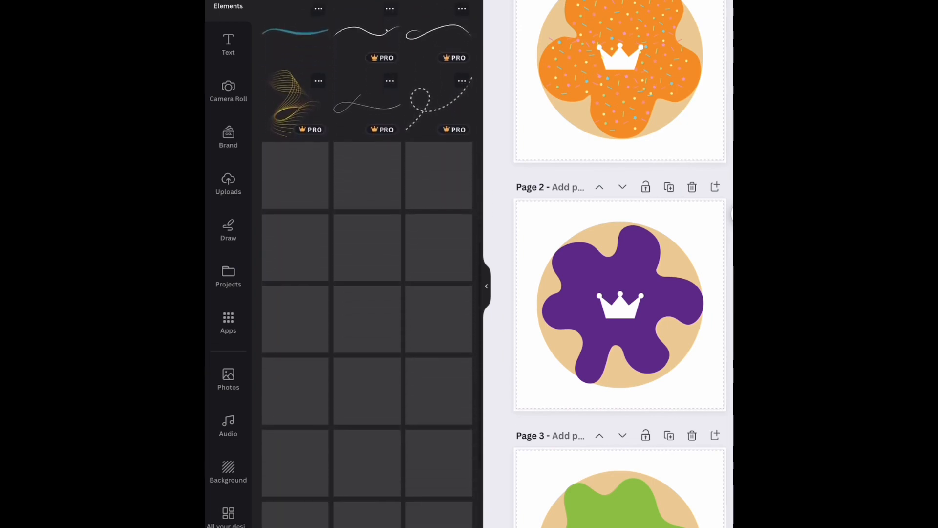
{"action": "scroll", "coordinate": [367, 264], "scroll_direction": "down", "scroll_amount": 3}
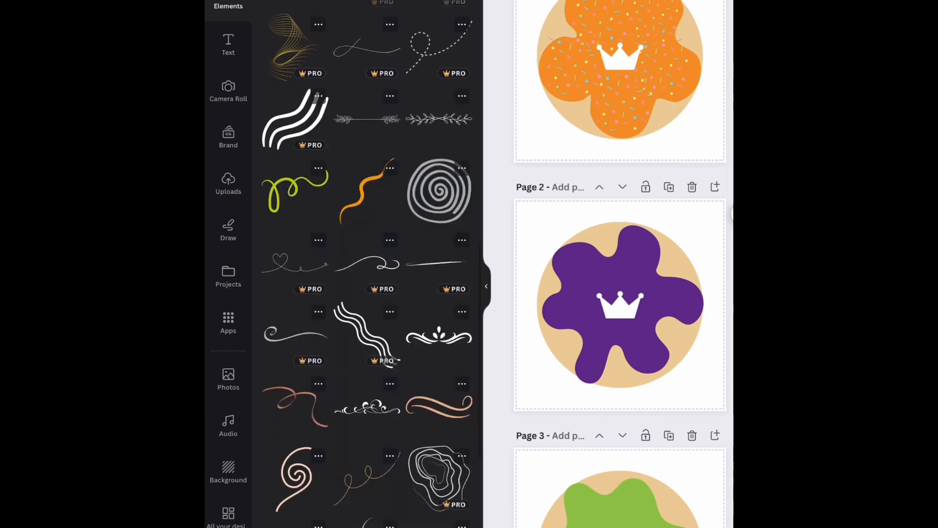
{"action": "scroll", "coordinate": [367, 264], "scroll_direction": "down", "scroll_amount": 2}
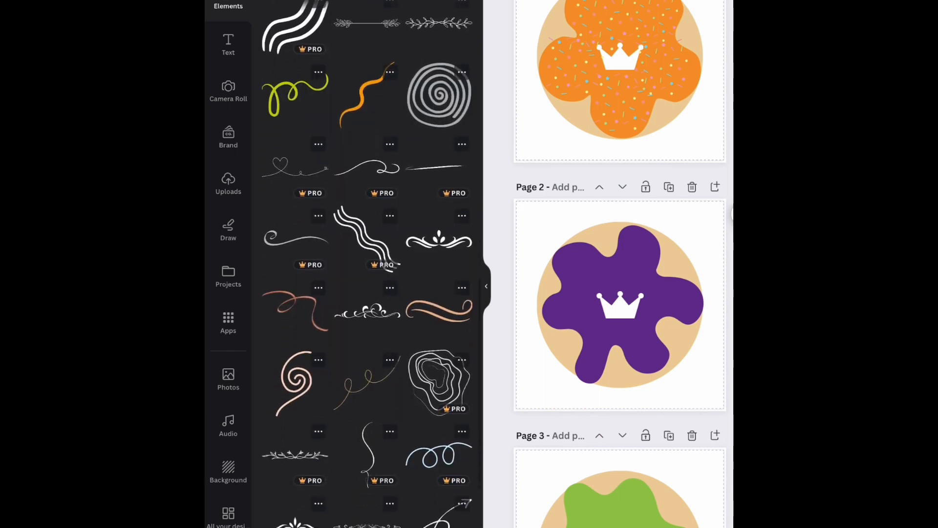
{"action": "scroll", "coordinate": [367, 264], "scroll_direction": "down", "scroll_amount": 3}
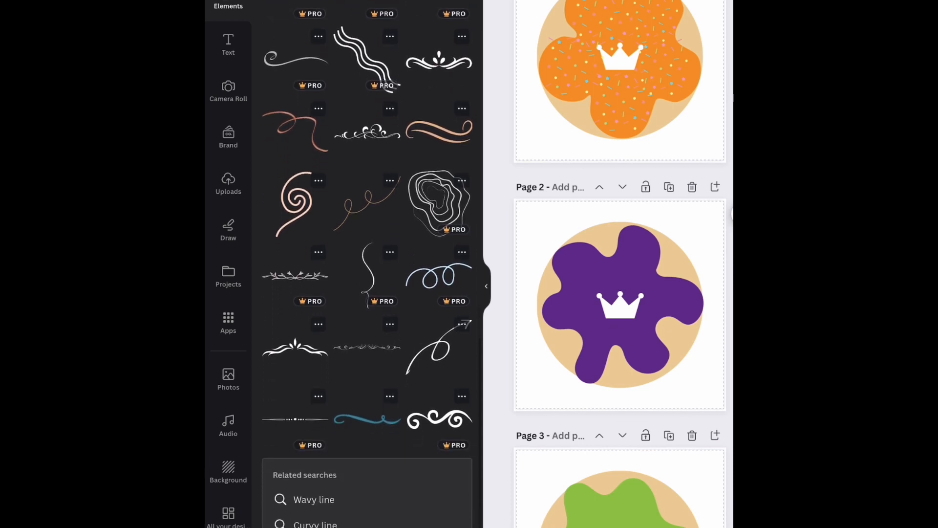
- Show graphics similar to the white swirl line with irregular concentric rings and look through them
{"action": "left_click", "coordinate": [462, 181]}
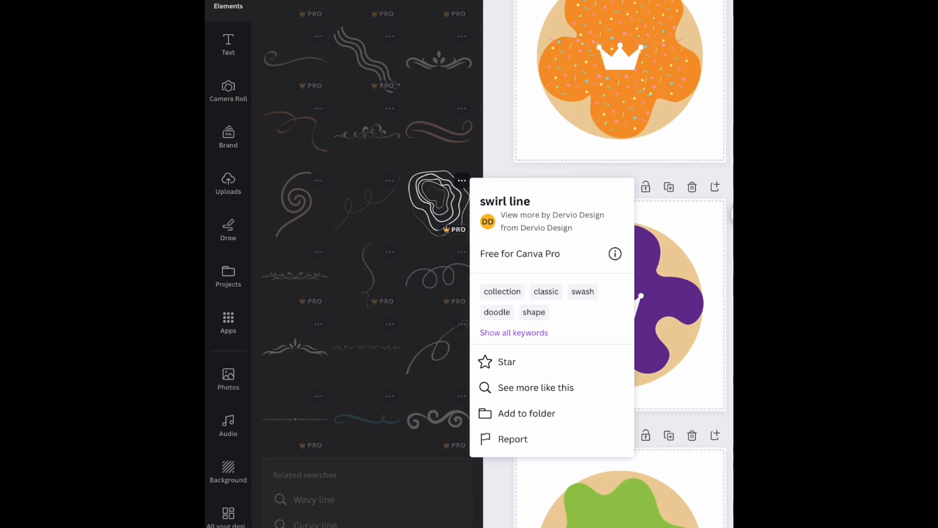
{"action": "left_click", "coordinate": [537, 387]}
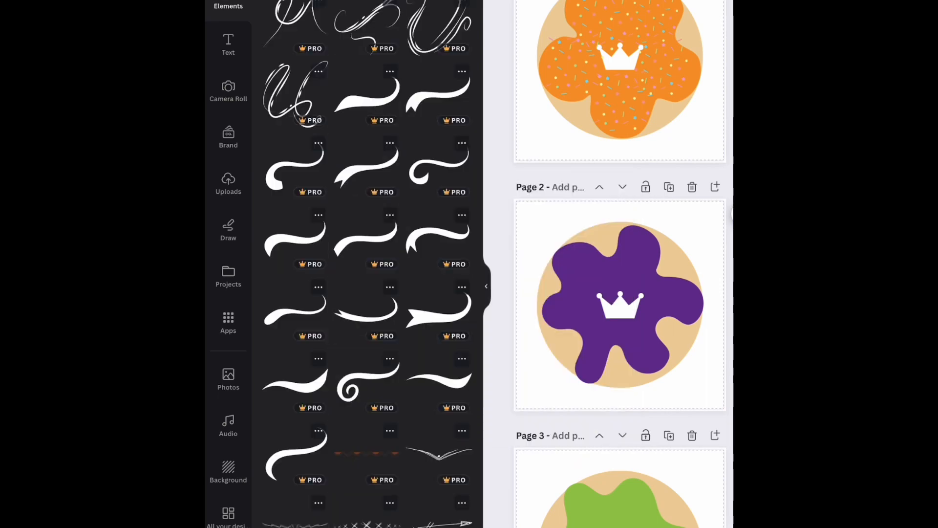
{"action": "scroll", "coordinate": [367, 264], "scroll_direction": "down", "scroll_amount": 6}
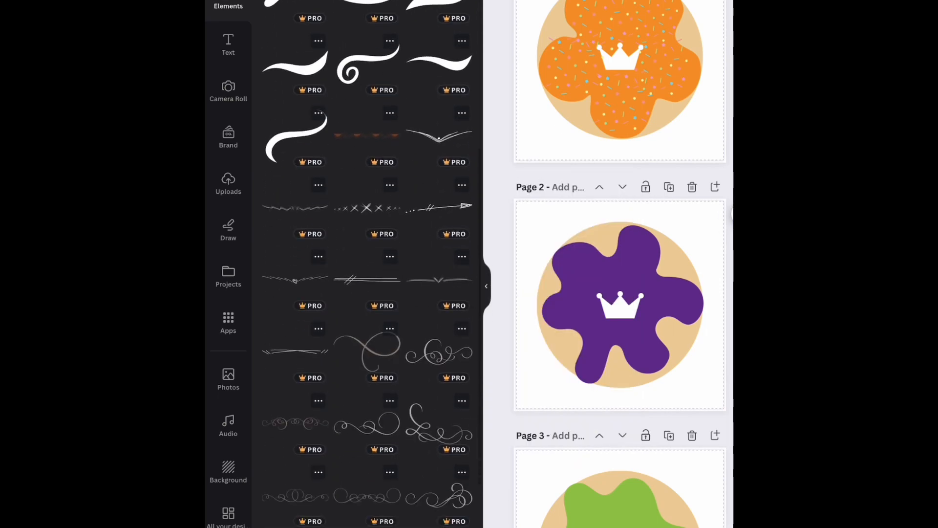
{"action": "scroll", "coordinate": [367, 264], "scroll_direction": "down", "scroll_amount": 5}
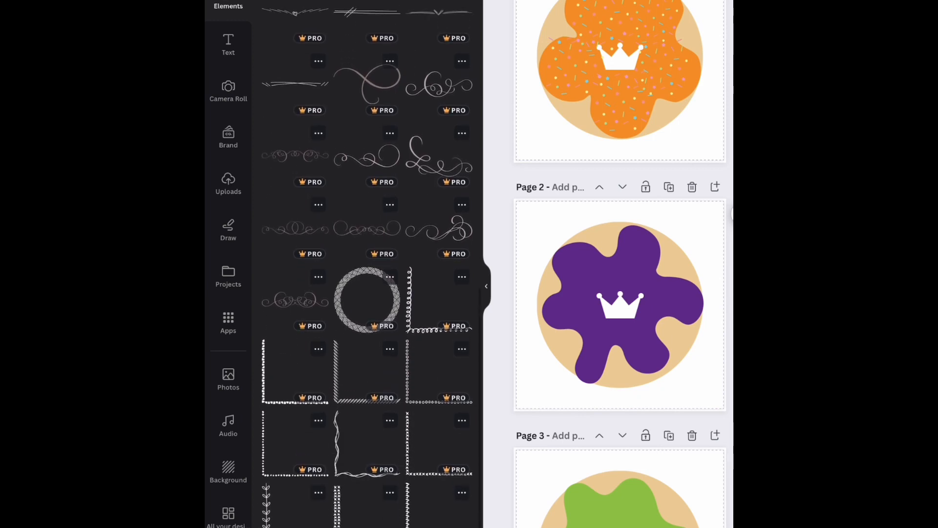
{"action": "scroll", "coordinate": [368, 264], "scroll_direction": "down", "scroll_amount": 5}
- Look further through the swirly line graphics and open the details of the diagonal Art Swirl Line graphic
{"action": "scroll", "coordinate": [367, 264], "scroll_direction": "down", "scroll_amount": 10}
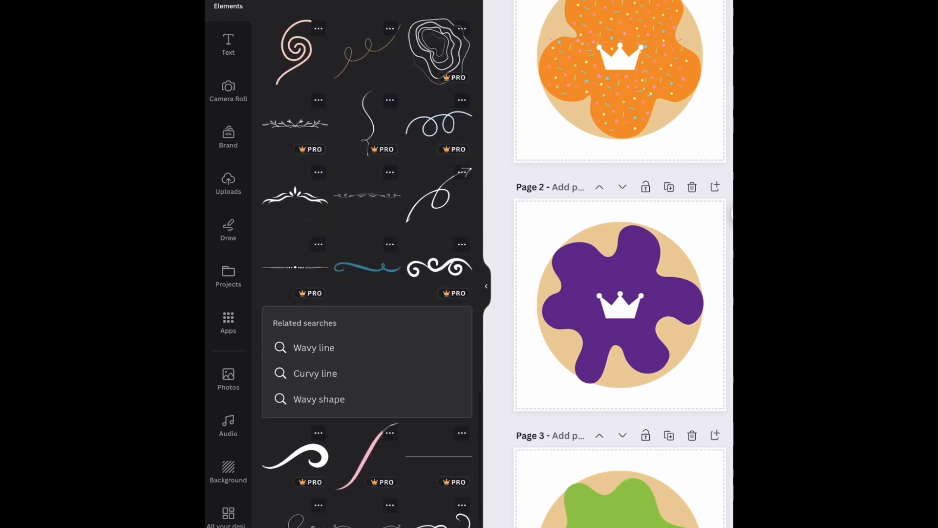
{"action": "scroll", "coordinate": [368, 264], "scroll_direction": "down", "scroll_amount": 4}
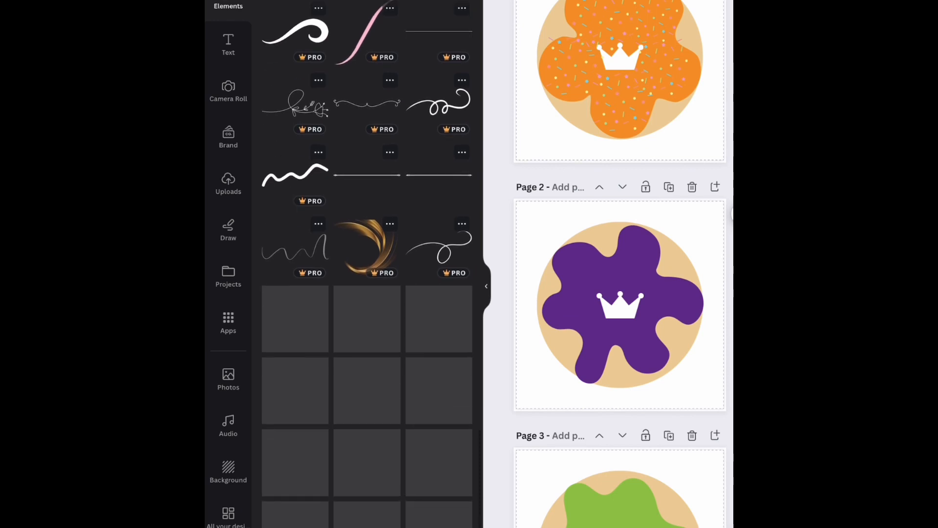
{"action": "scroll", "coordinate": [368, 264], "scroll_direction": "down", "scroll_amount": 9}
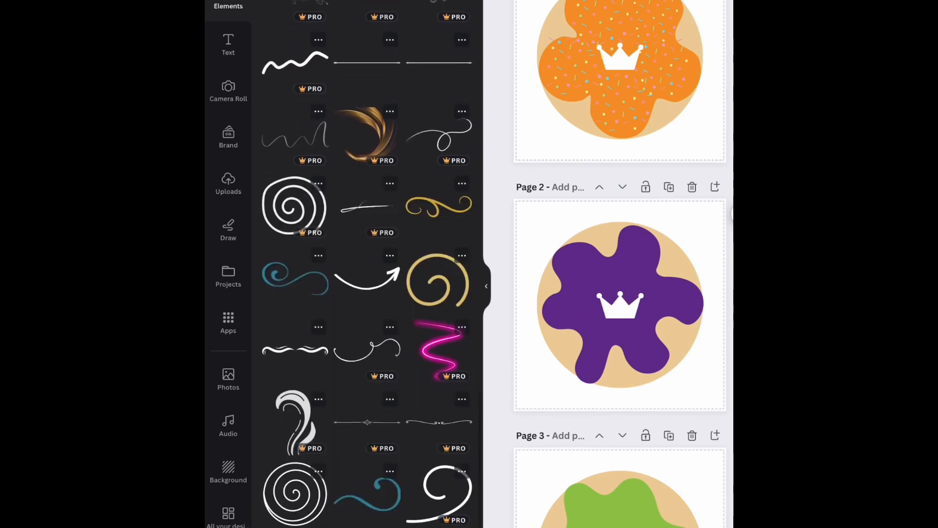
{"action": "scroll", "coordinate": [367, 264], "scroll_direction": "down", "scroll_amount": 8}
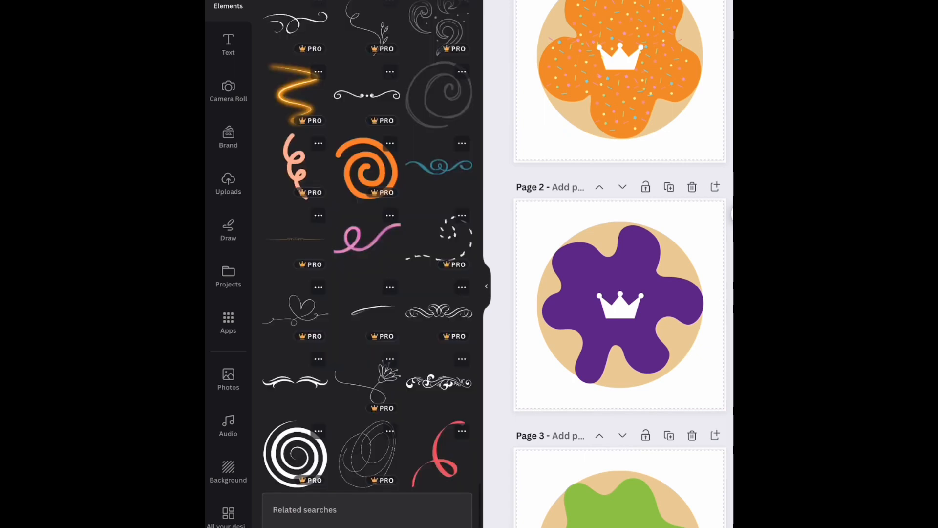
{"action": "scroll", "coordinate": [368, 264], "scroll_direction": "down", "scroll_amount": 9}
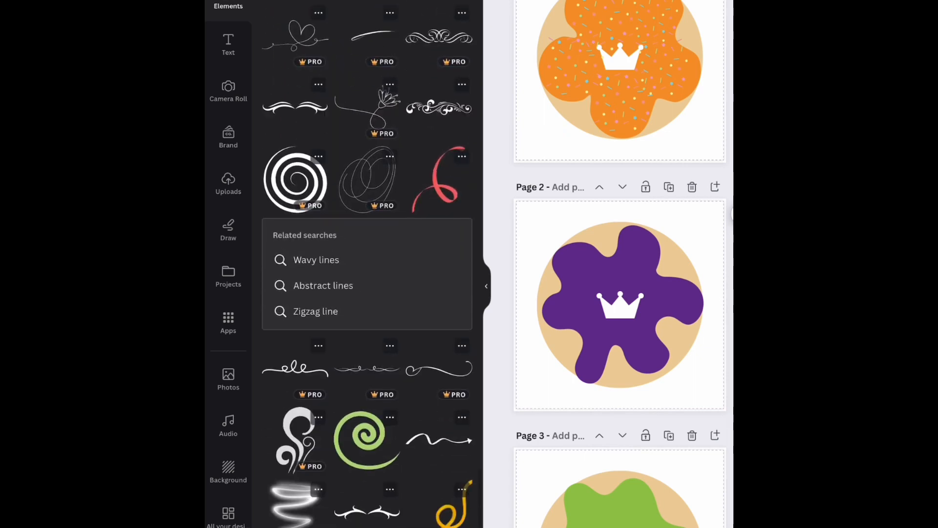
{"action": "scroll", "coordinate": [368, 264], "scroll_direction": "down", "scroll_amount": 7}
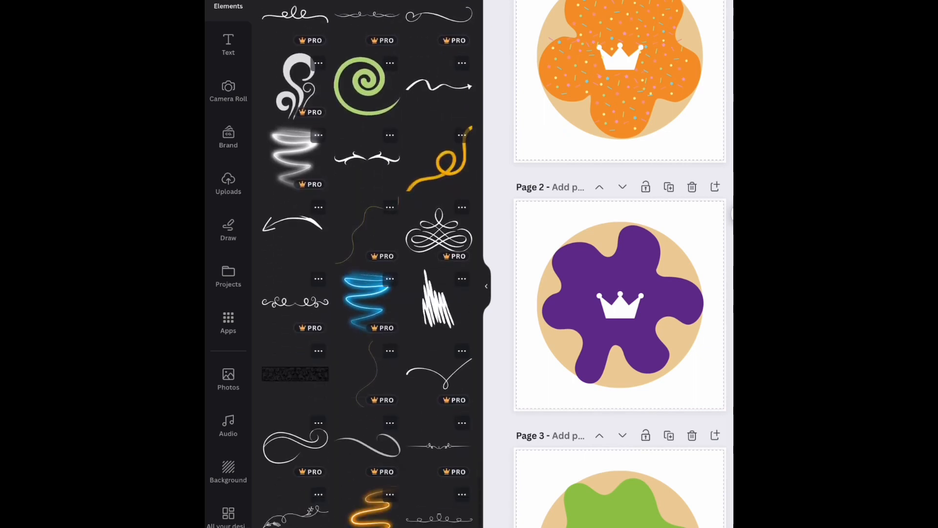
{"action": "scroll", "coordinate": [367, 264], "scroll_direction": "down", "scroll_amount": 8}
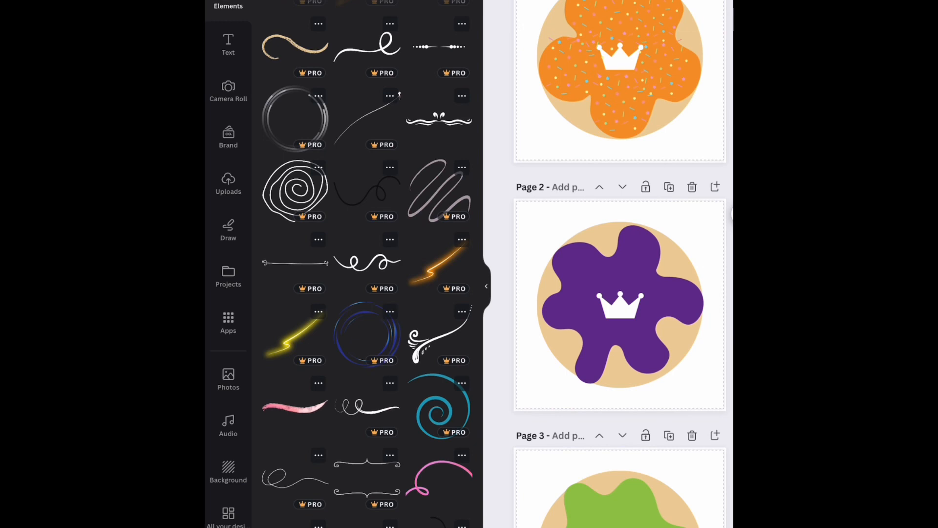
{"action": "left_click", "coordinate": [462, 167]}
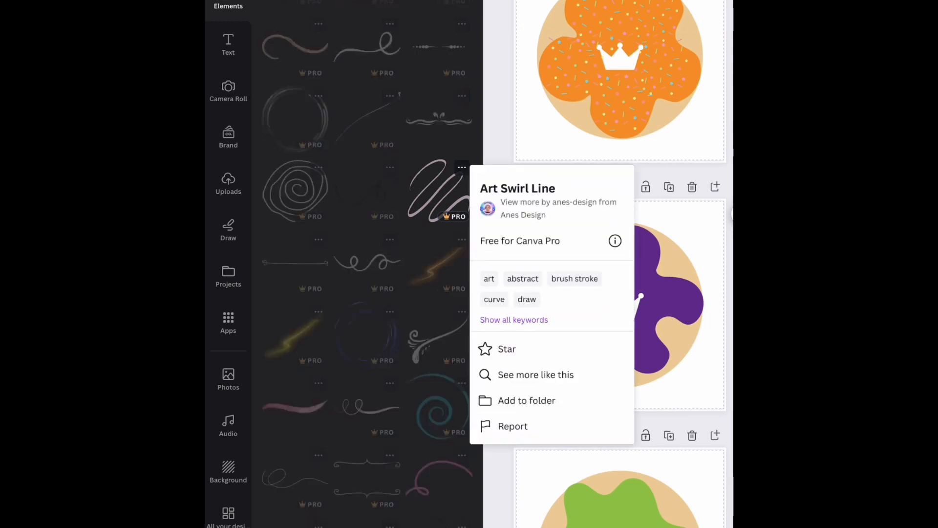
- Browse the graphics similar to Art Swirl Line and return to the original search results
{"action": "left_click", "coordinate": [542, 373]}
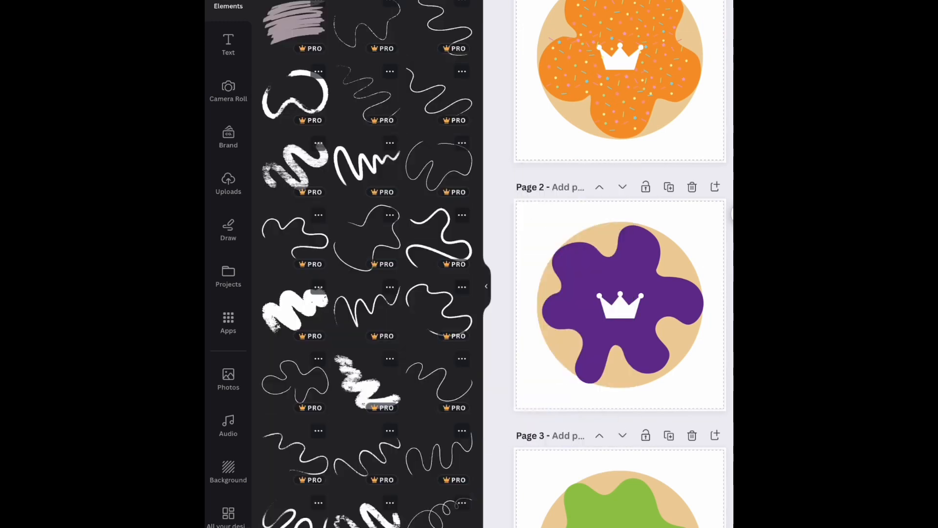
{"action": "scroll", "coordinate": [367, 264], "scroll_direction": "down", "scroll_amount": 10}
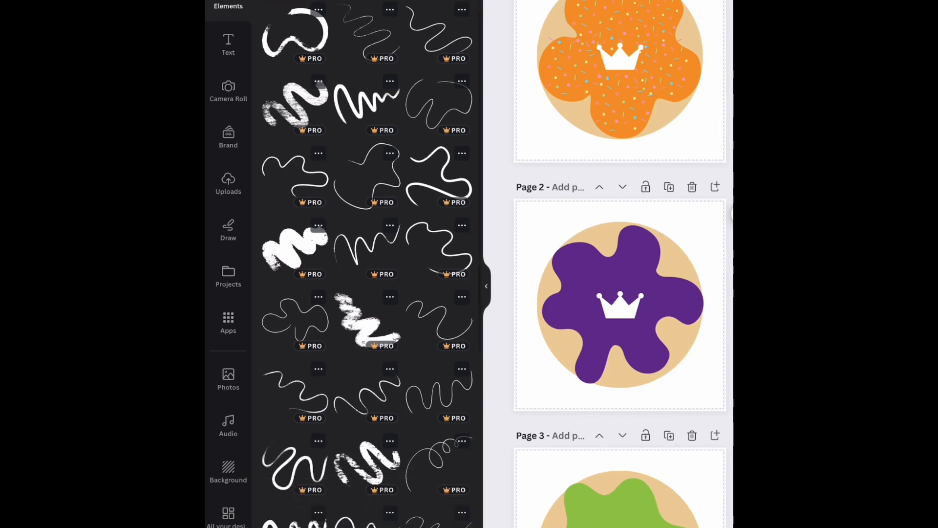
{"action": "scroll", "coordinate": [367, 264], "scroll_direction": "down", "scroll_amount": 2}
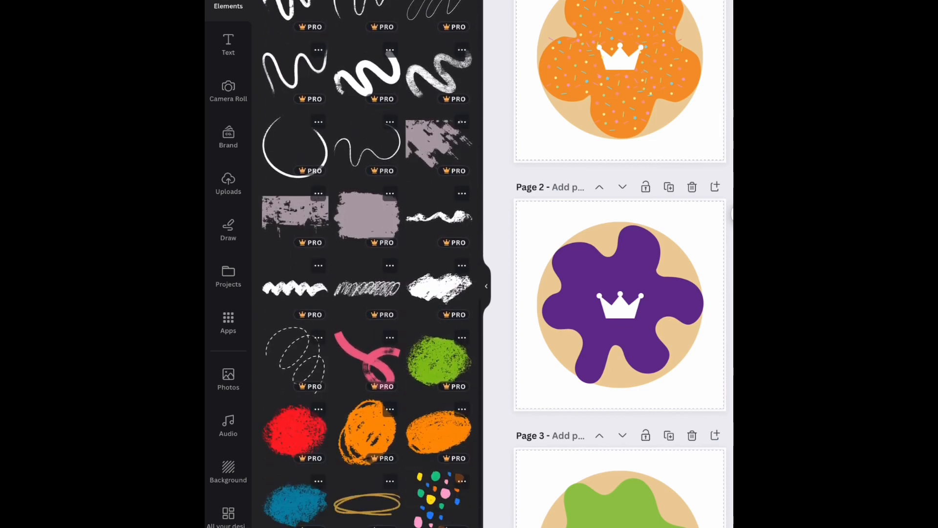
{"action": "scroll", "coordinate": [367, 264], "scroll_direction": "up", "scroll_amount": 6}
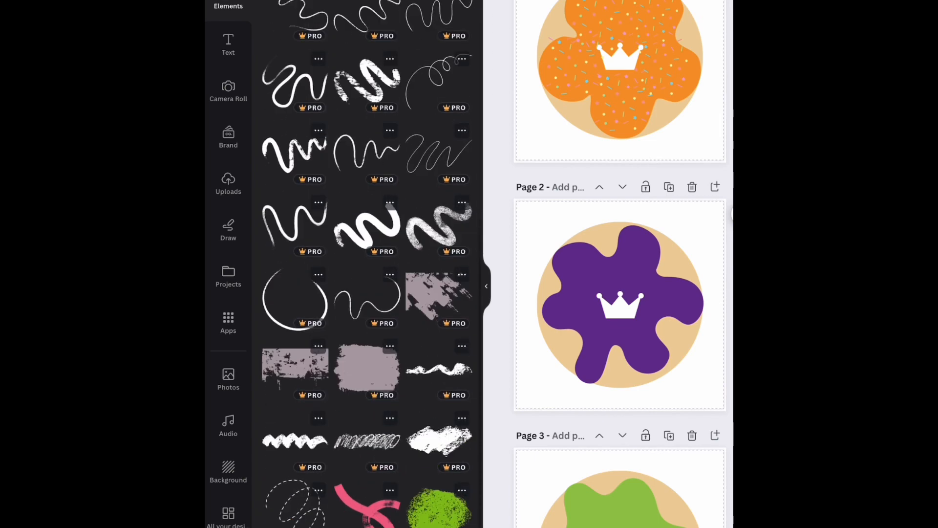
{"action": "scroll", "coordinate": [367, 264], "scroll_direction": "up", "scroll_amount": 10}
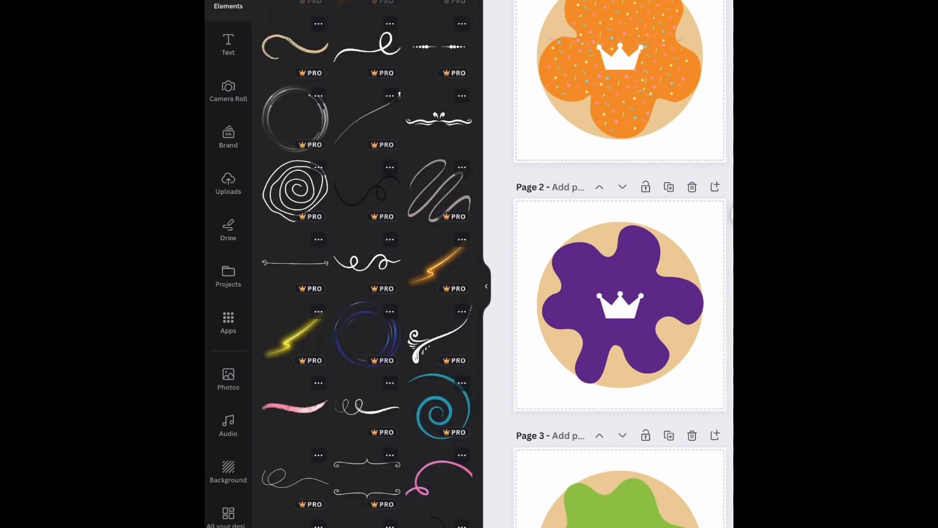
- Add the Art Swirl Line graphic to page 2 and enlarge it to span the purple icing, roughly centred on the cookie
{"action": "left_click", "coordinate": [439, 190]}
{"action": "left_click_drag", "start_coordinate": [661, 263], "coordinate": [701, 220]}
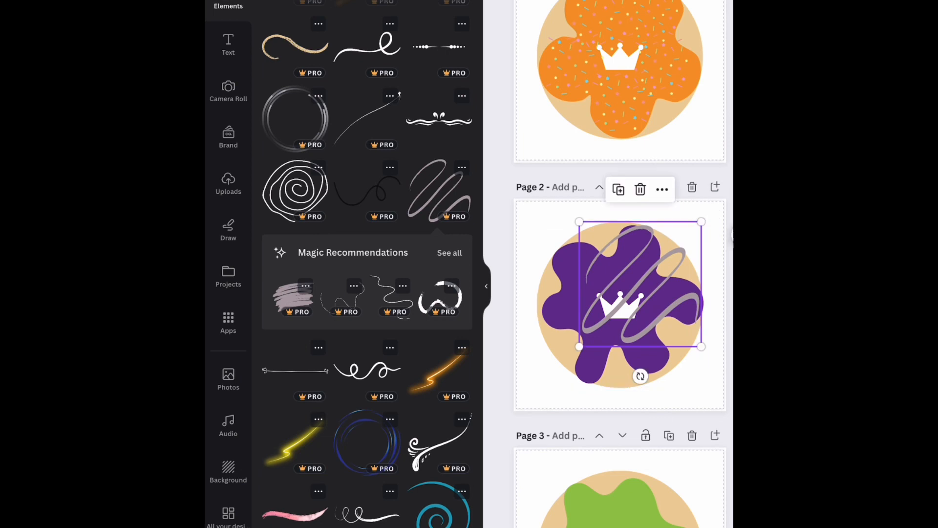
{"action": "mouse_move", "coordinate": [539, 387]}
{"action": "left_mouse_down"}
{"action": "mouse_move", "coordinate": [570, 356]}
{"action": "mouse_move", "coordinate": [544, 380]}
{"action": "mouse_move", "coordinate": [552, 374]}
{"action": "left_mouse_up"}
{"action": "mouse_move", "coordinate": [627, 298]}
{"action": "left_mouse_down"}
{"action": "mouse_move", "coordinate": [620, 290]}
{"action": "mouse_move", "coordinate": [620, 298]}
{"action": "left_mouse_up"}
{"action": "left_click_drag", "start_coordinate": [695, 221], "coordinate": [703, 213]}
{"action": "mouse_move", "coordinate": [624, 294]}
{"action": "left_mouse_down"}
{"action": "mouse_move", "coordinate": [626, 302]}
{"action": "mouse_move", "coordinate": [625, 295]}
{"action": "left_mouse_up"}
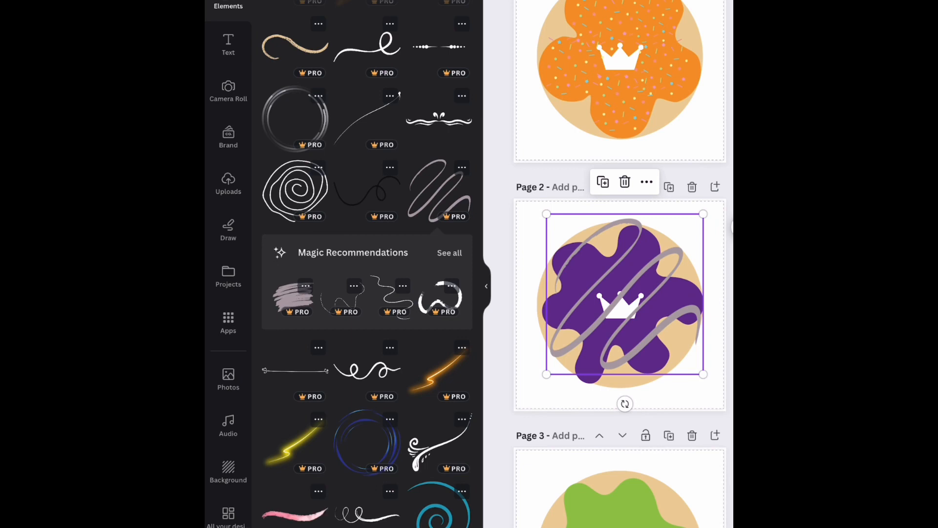
- Recolour the swirl line on page 2 light green and place its layer directly behind the white crown
{"action": "left_click", "coordinate": [419, 233]}
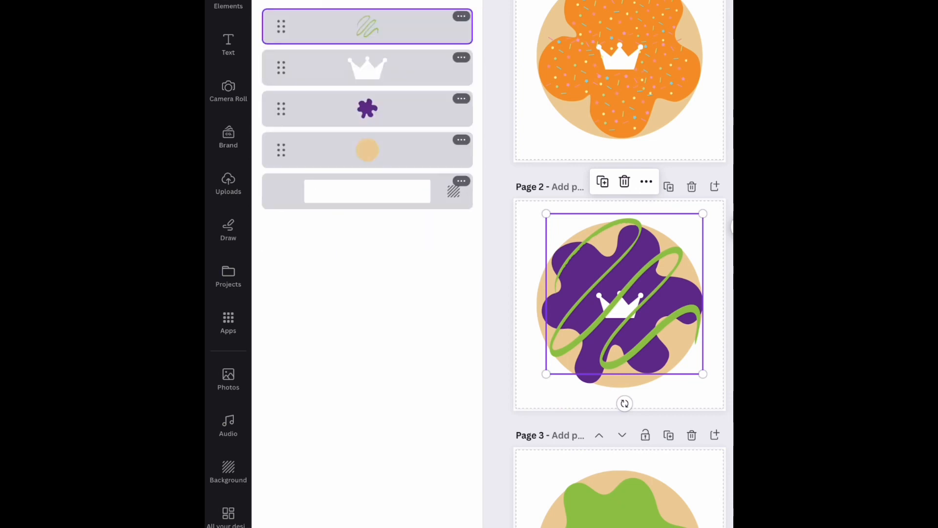
{"action": "mouse_move", "coordinate": [368, 26]}
{"action": "left_mouse_down"}
{"action": "mouse_move", "coordinate": [368, 79]}
{"action": "mouse_move", "coordinate": [367, 69]}
{"action": "left_mouse_up"}
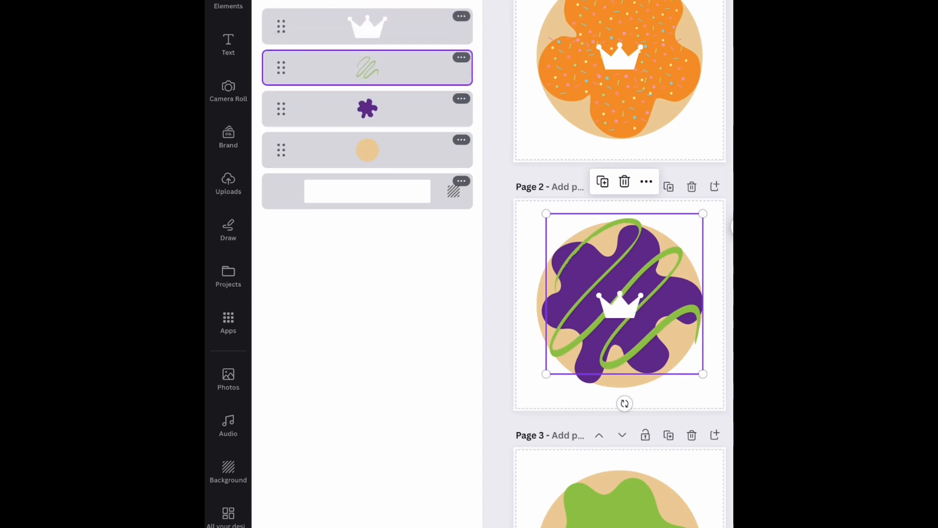
{"action": "left_click", "coordinate": [228, 5]}
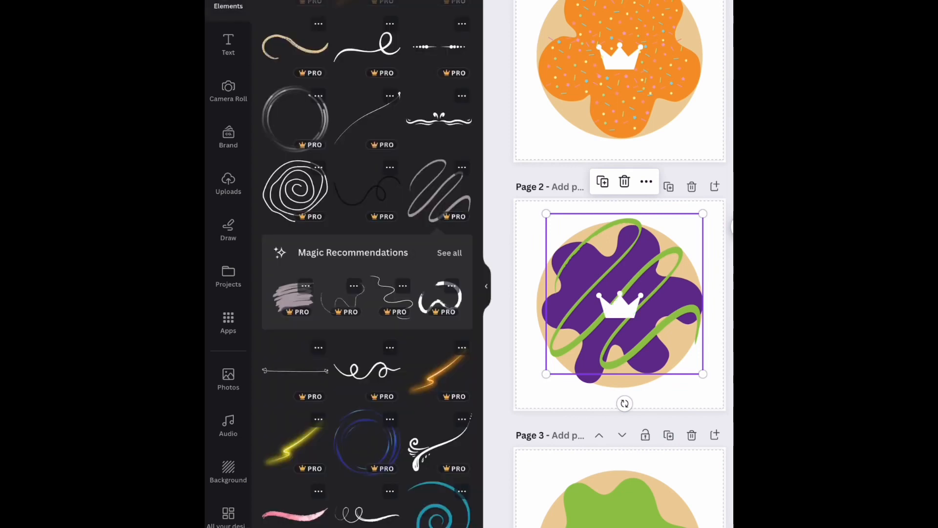
- Try to rotate the green swirl line on page 2 slightly counterclockwise
{"action": "left_click_drag", "start_coordinate": [625, 403], "coordinate": [643, 413]}
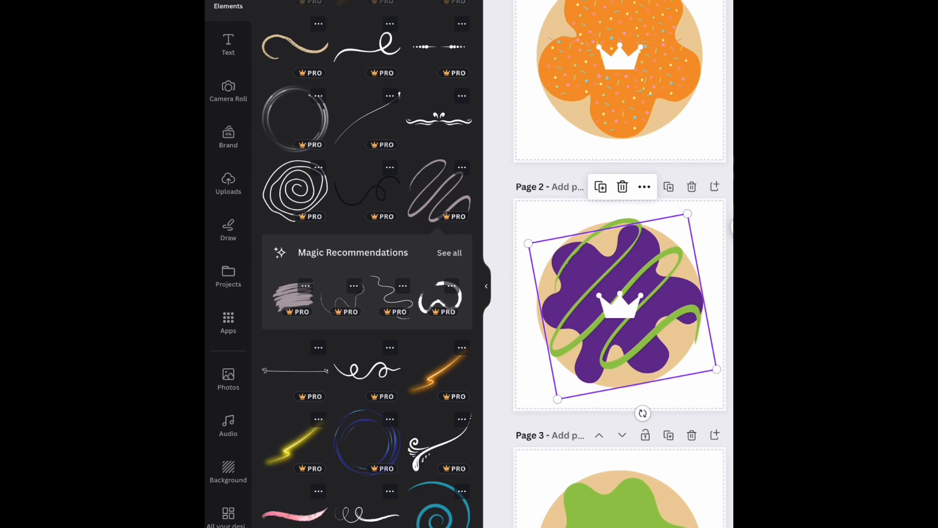
{"action": "key", "text": "Escape"}
{"action": "scroll", "coordinate": [620, 303], "scroll_direction": "down", "scroll_amount": 3}
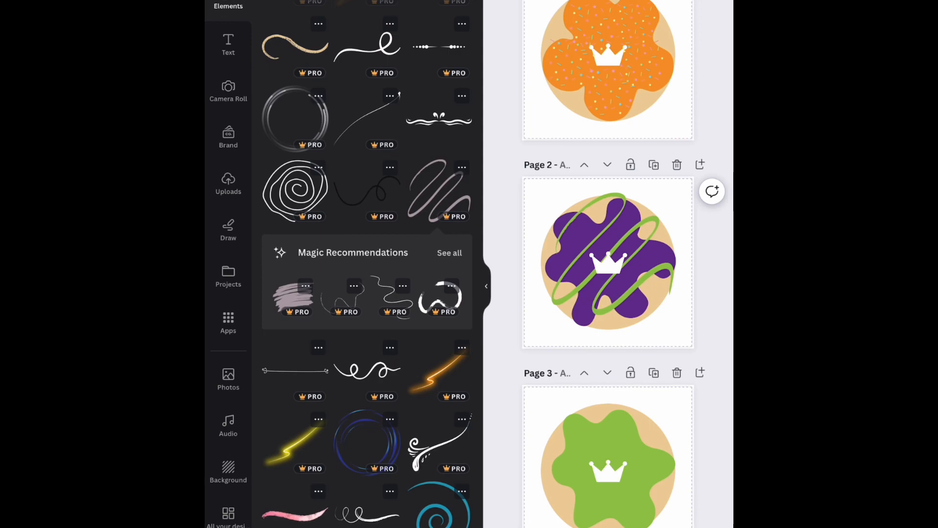
- Search the elements for "Green sprinkles" and show all matching graphics
{"action": "scroll", "coordinate": [367, 264], "scroll_direction": "down", "scroll_amount": 15}
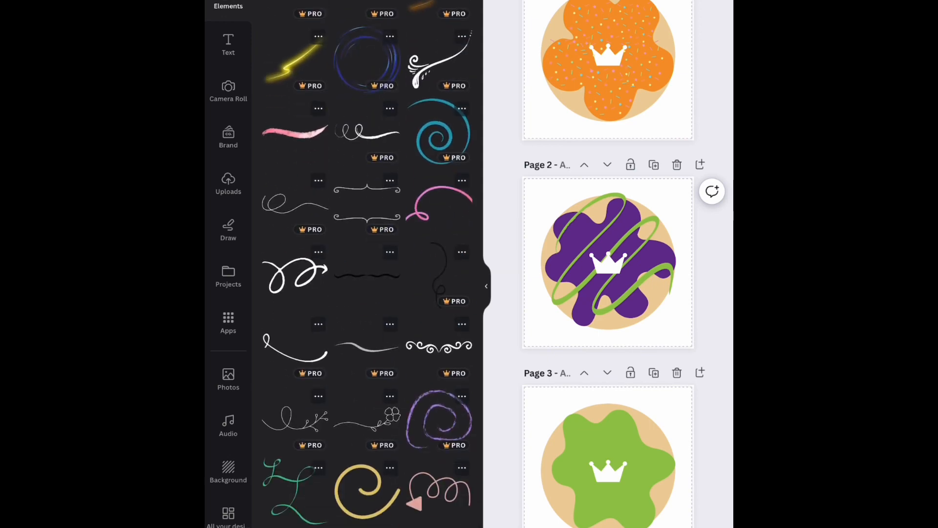
{"action": "scroll", "coordinate": [366, 264], "scroll_direction": "down", "scroll_amount": 3}
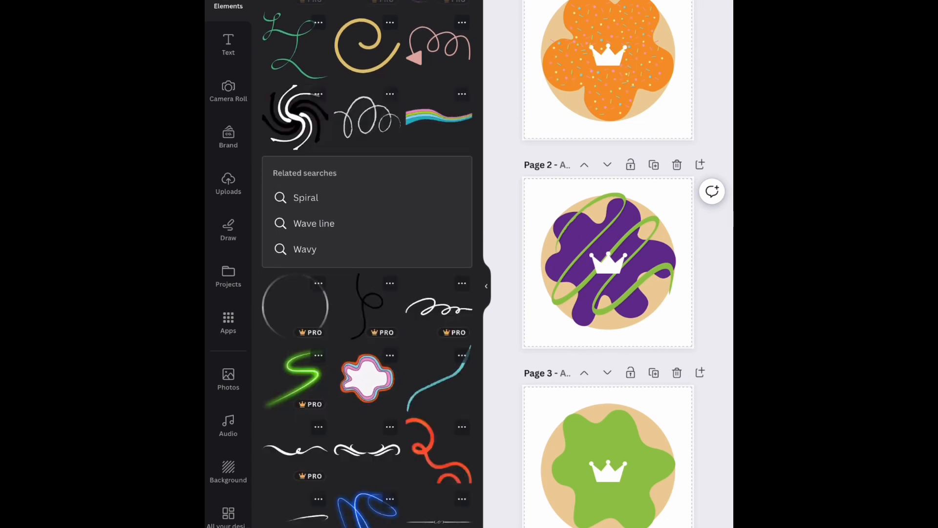
{"action": "left_click", "coordinate": [443, 2]}
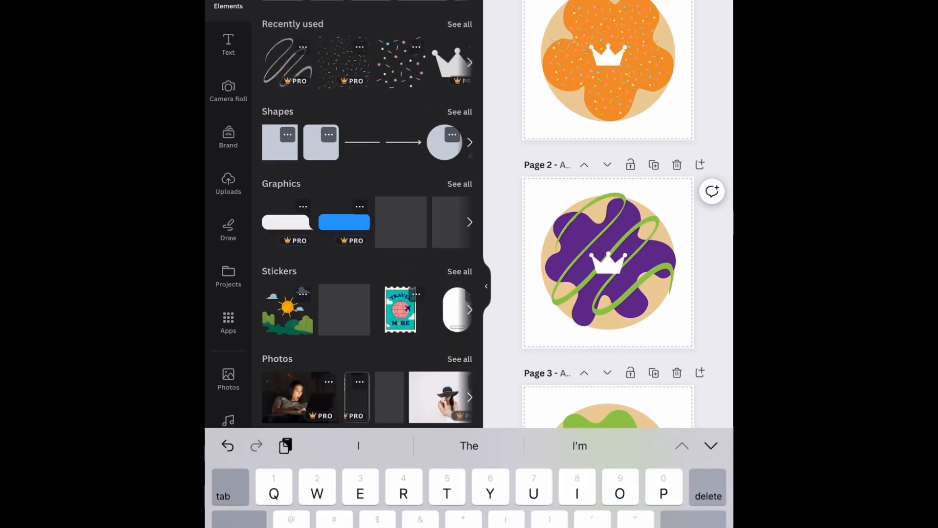
{"action": "type", "text": "Gre"}
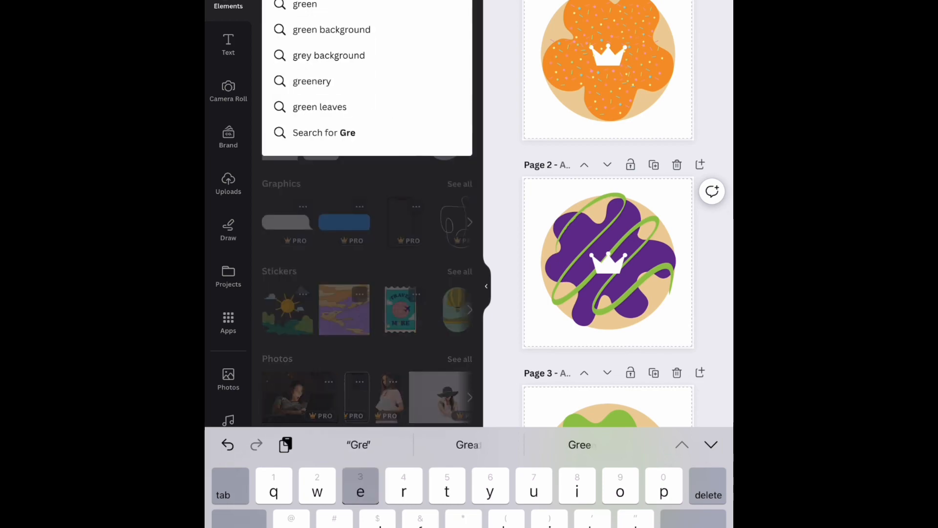
{"action": "type", "text": "en sp"}
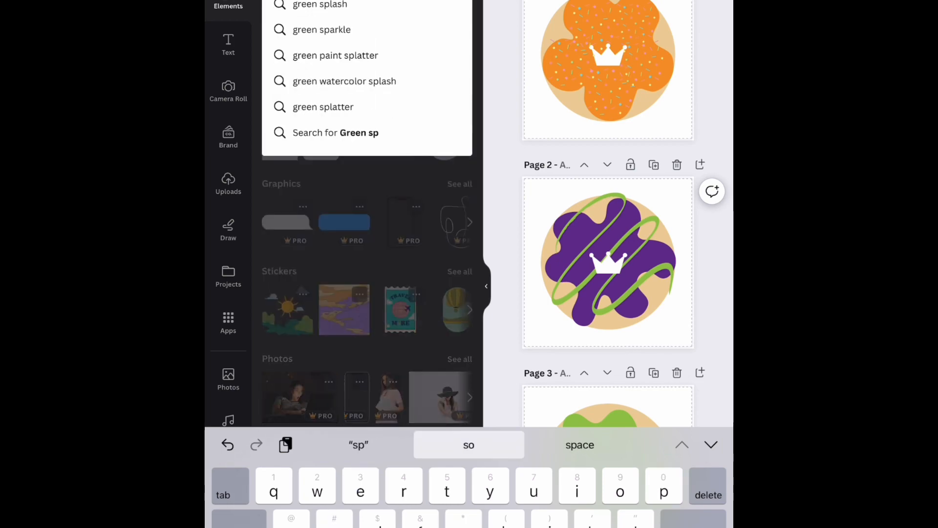
{"action": "type", "text": "rinkles"}
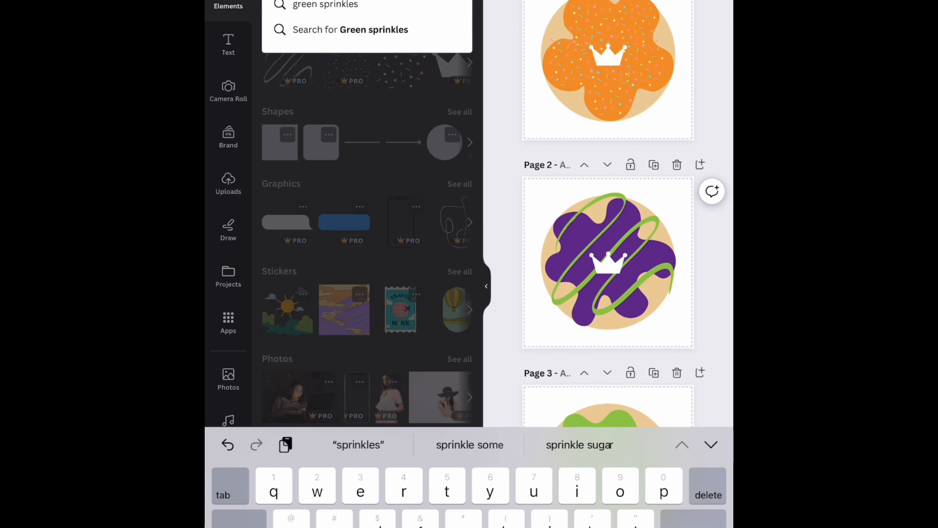
{"action": "key", "text": "Return"}
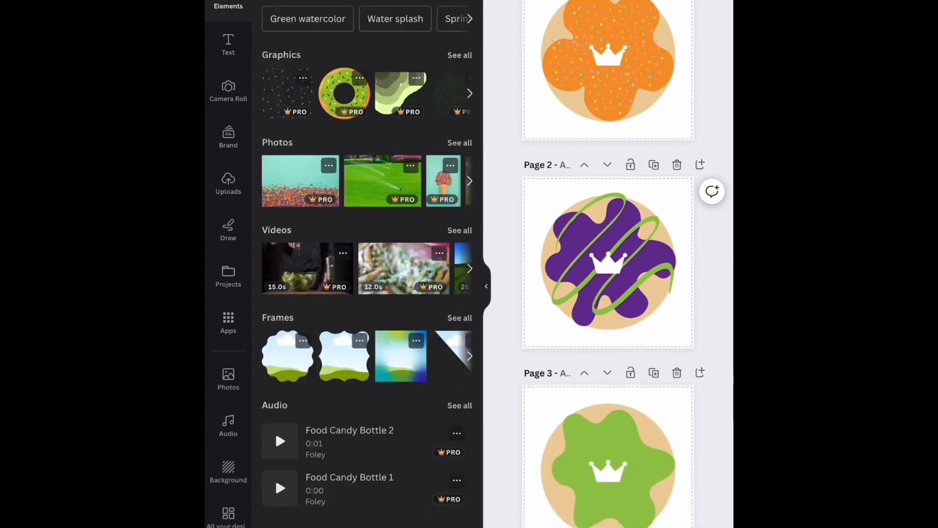
{"action": "left_click", "coordinate": [460, 55]}
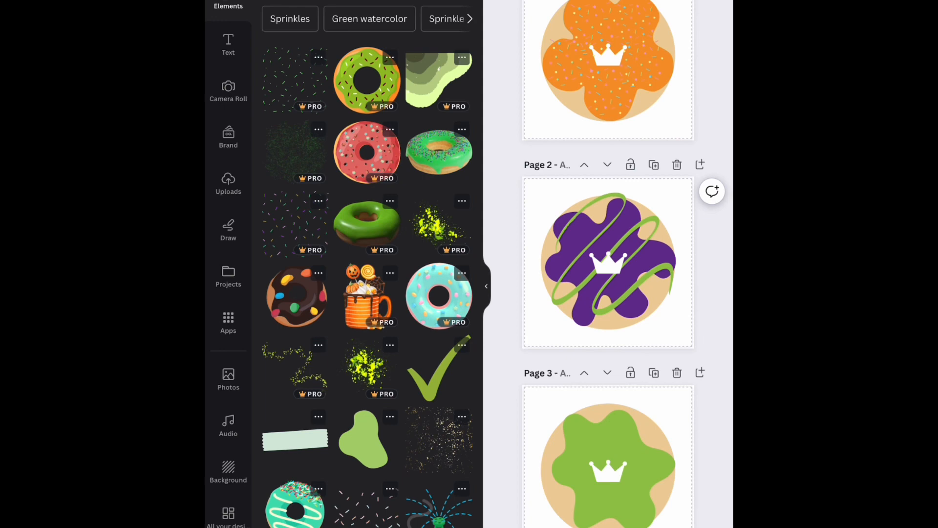
- Try the green sprinkles graphic over the green icing on page 3 at smaller sizes, and delete it
{"action": "left_click", "coordinate": [295, 78]}
{"action": "left_click_drag", "start_coordinate": [609, 264], "coordinate": [609, 471]}
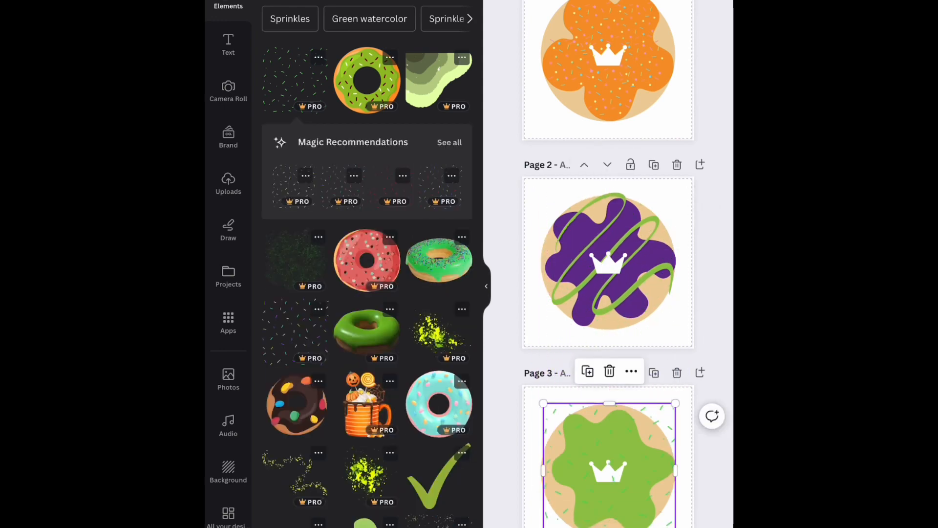
{"action": "left_click_drag", "start_coordinate": [676, 404], "coordinate": [649, 430]}
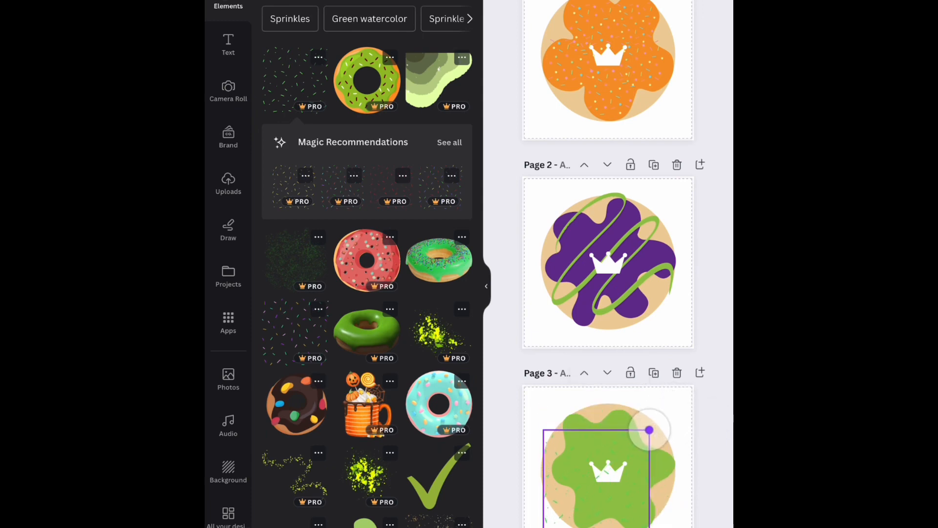
{"action": "left_click_drag", "start_coordinate": [596, 484], "coordinate": [608, 470]}
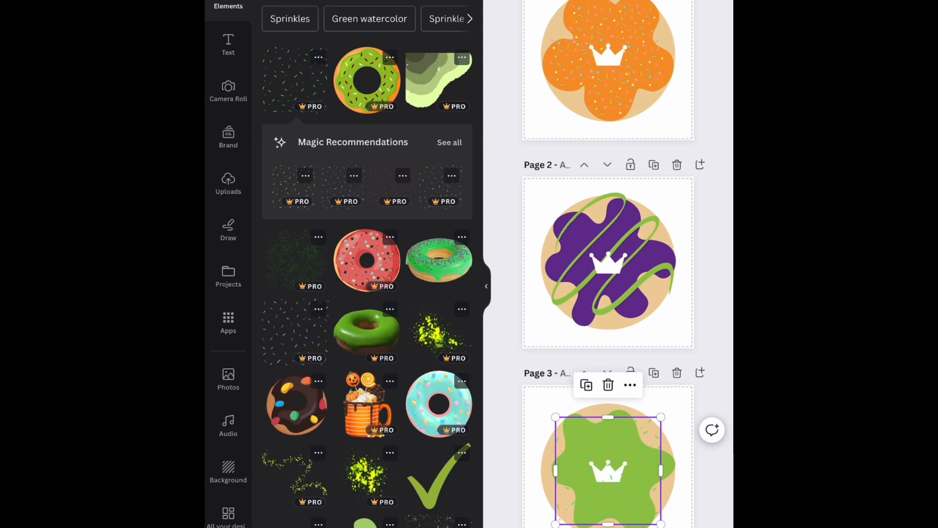
{"action": "left_click_drag", "start_coordinate": [661, 524], "coordinate": [585, 440]}
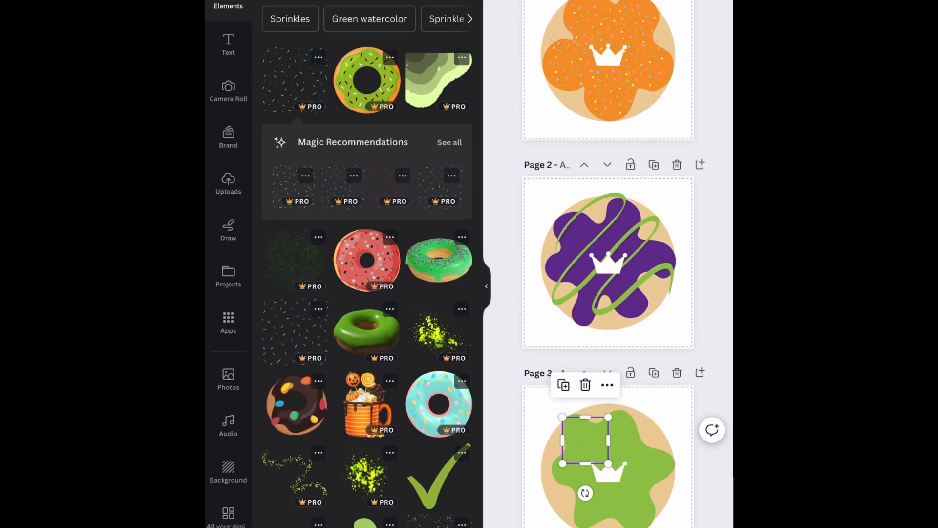
{"action": "left_click", "coordinate": [586, 385]}
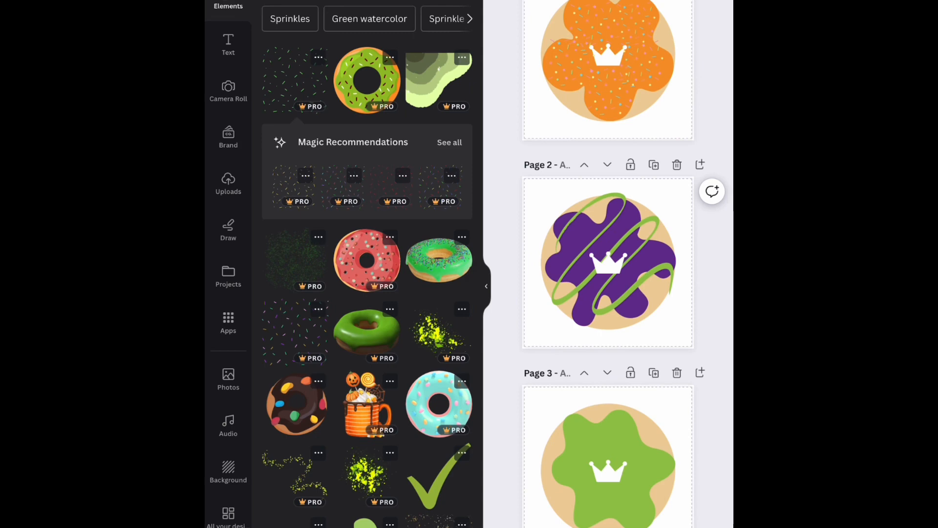
- Replace the word "Green" with "Orange" in the sprinkles query and run the graphics search
{"action": "left_click", "coordinate": [366, 1]}
{"action": "left_click", "coordinate": [440, 1]}
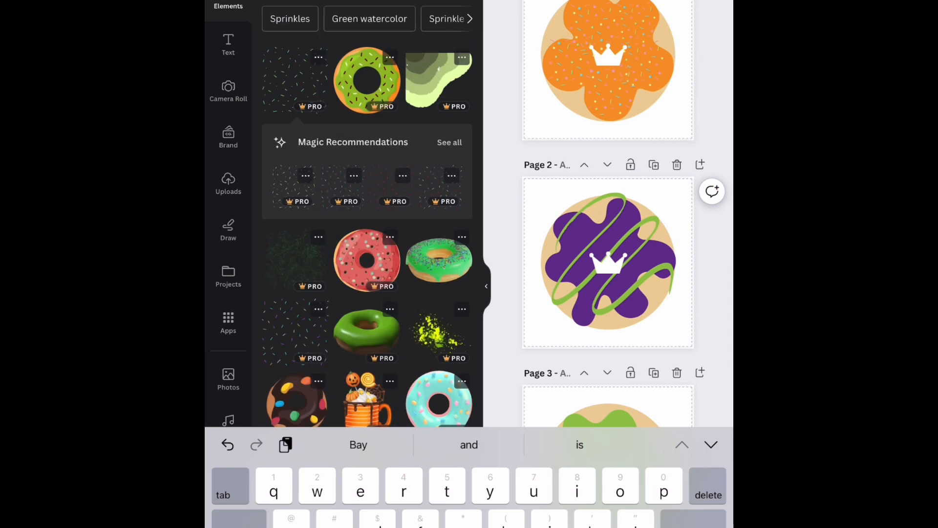
{"action": "key", "text": "BackSpace"}
{"action": "key", "text": "BackSpace"}
{"action": "key", "text": "BackSpace"}
{"action": "key", "text": "BackSpace"}
{"action": "key", "text": "BackSpace"}
{"action": "key", "text": "BackSpace"}
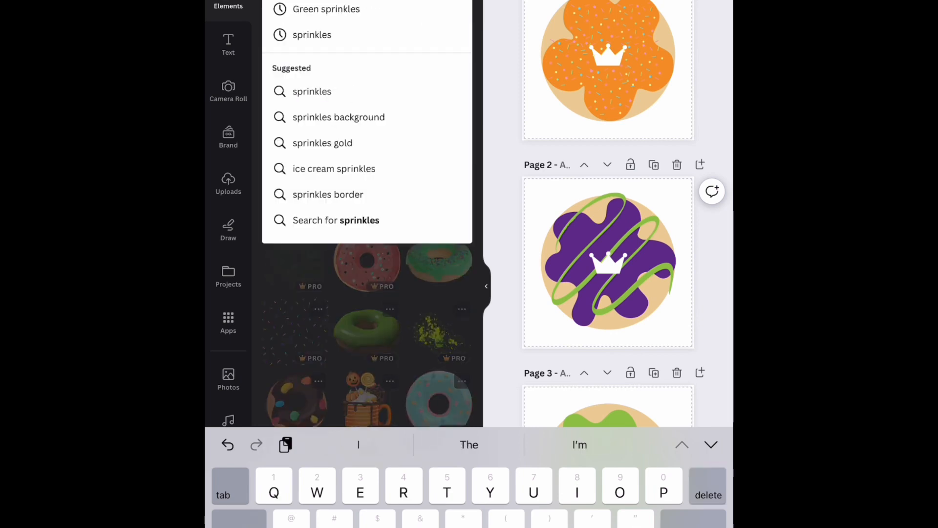
{"action": "type", "text": "Oran"}
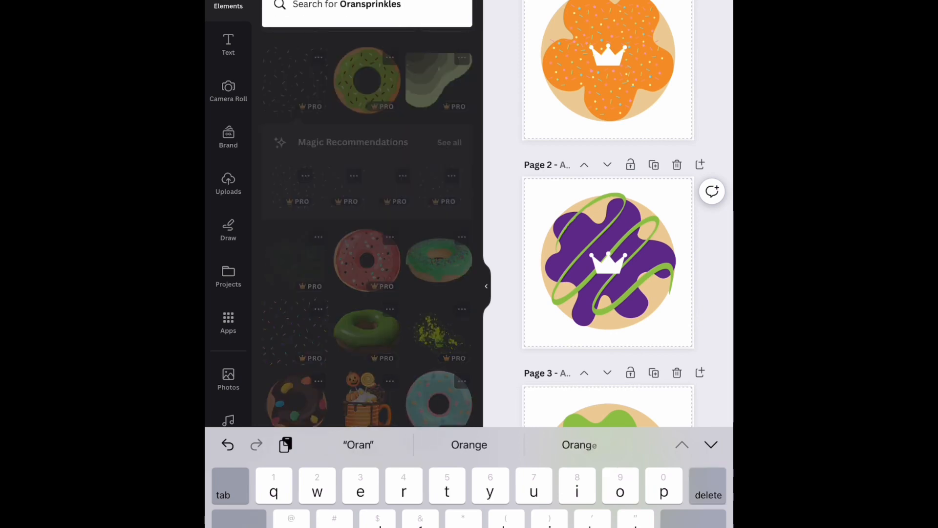
{"action": "type", "text": "ge"}
{"action": "key", "text": "Return"}
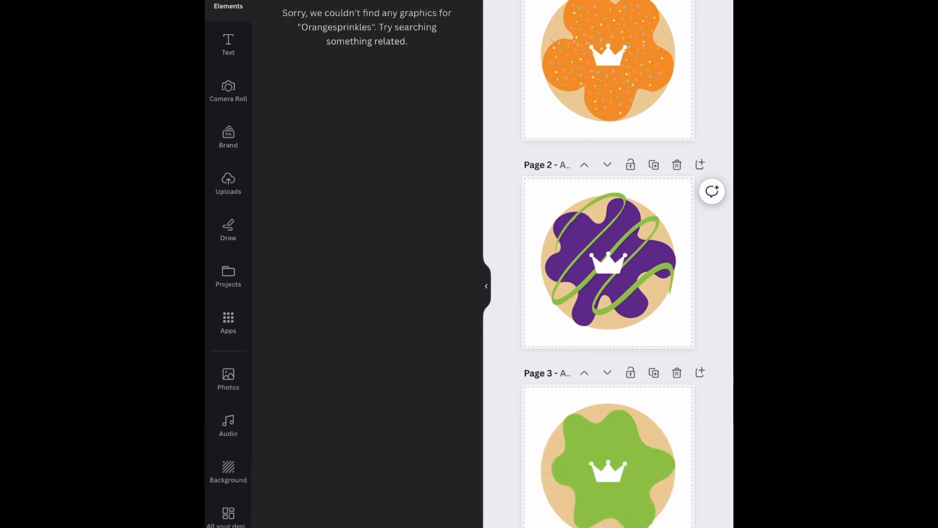
- Correct the graphics query to "Orange sprinkles" by adding the missing space between the words, and run the search
{"action": "left_click", "coordinate": [330, 1]}
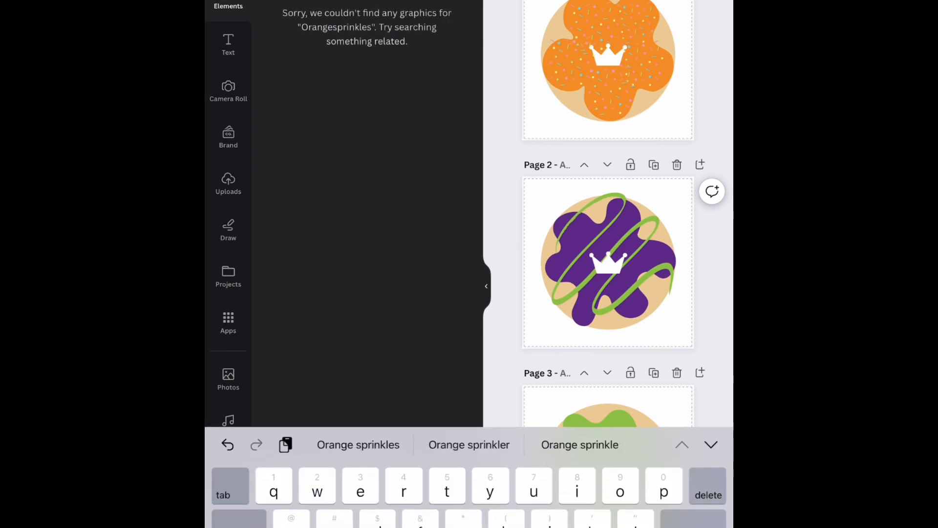
{"action": "type", "text": "/"}
{"action": "key", "text": "BackSpace"}
{"action": "key", "text": "space"}
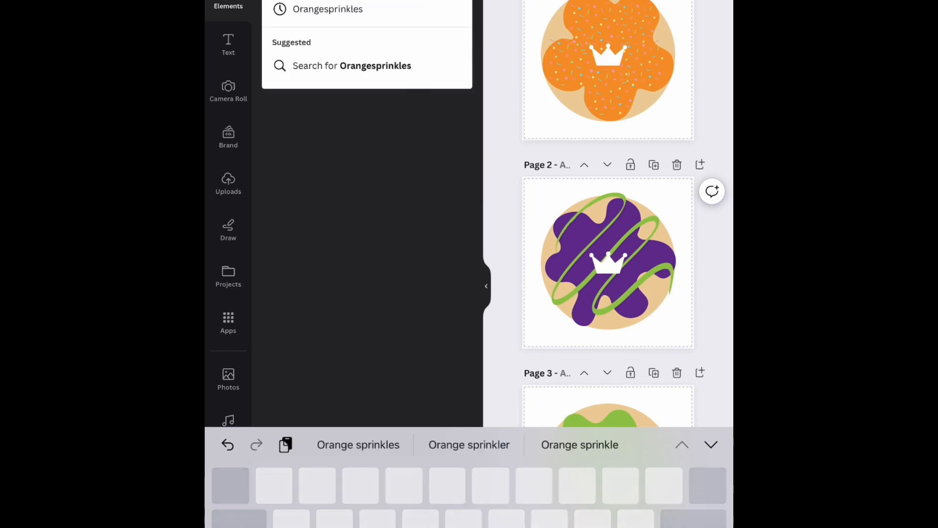
{"action": "key", "text": "Left"}
{"action": "key", "text": "Left"}
{"action": "key", "text": "Left"}
{"action": "key", "text": "Left"}
{"action": "key", "text": "Left"}
{"action": "key", "text": "Left"}
{"action": "key", "text": "Left"}
{"action": "key", "text": "Left"}
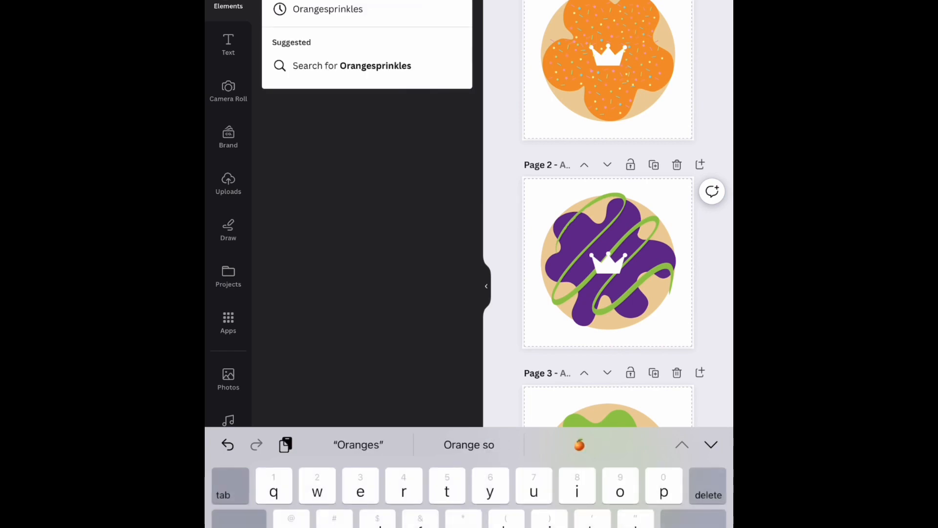
{"action": "key", "text": "space"}
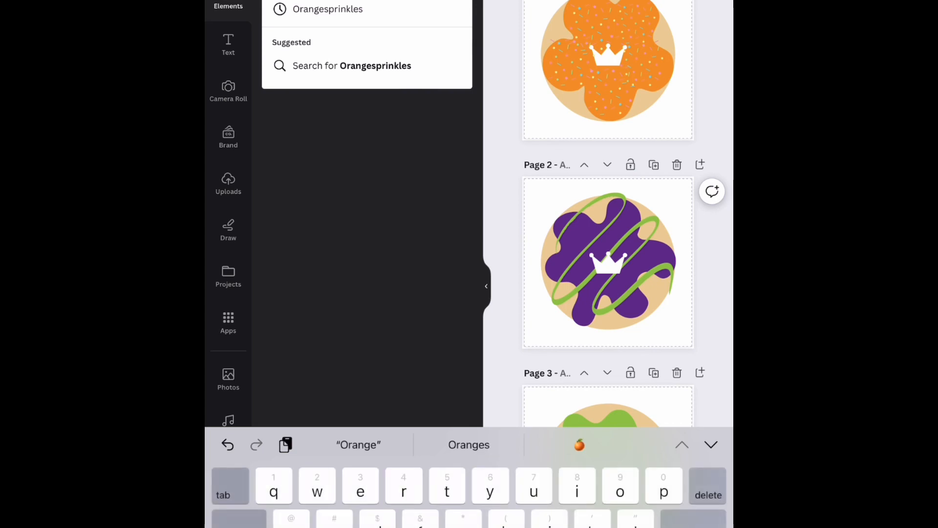
{"action": "key", "text": "Return"}
{"action": "left_click", "coordinate": [366, 1]}
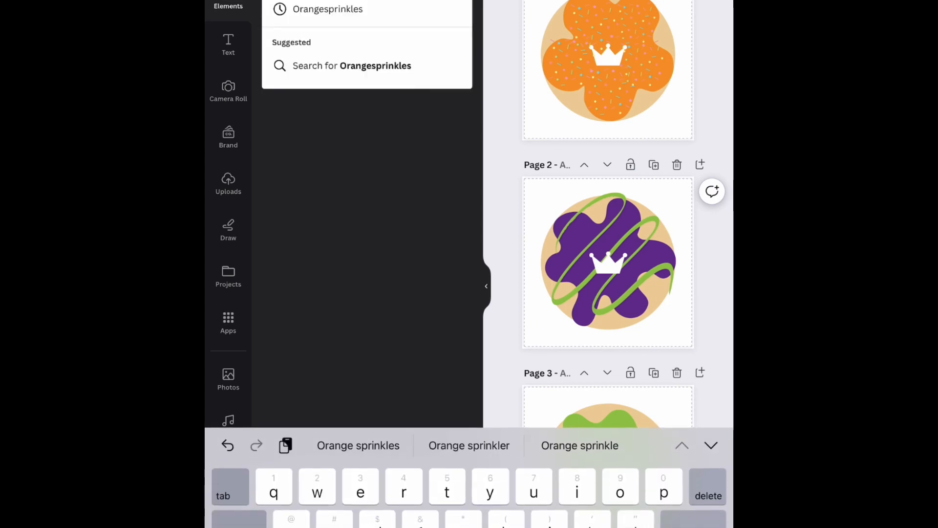
{"action": "double_click", "coordinate": [367, 1]}
{"action": "key", "text": "space"}
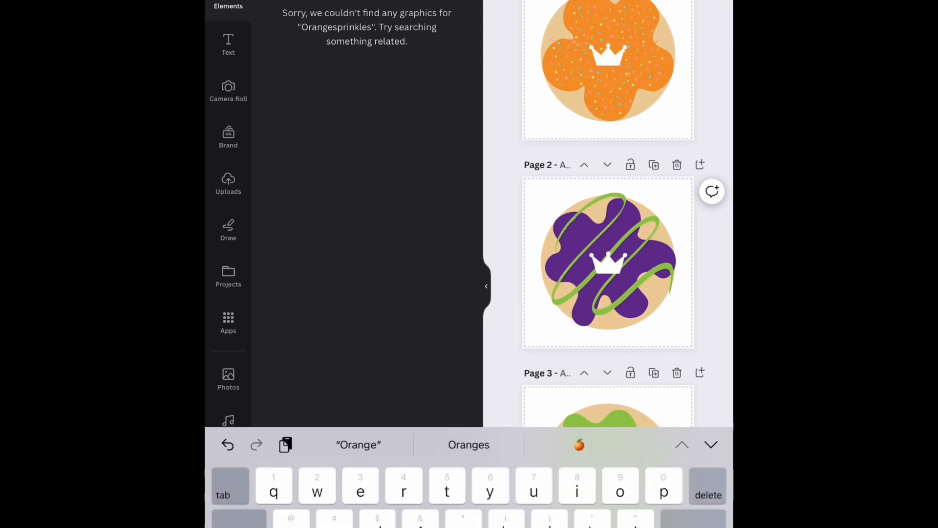
{"action": "key", "text": "Return"}
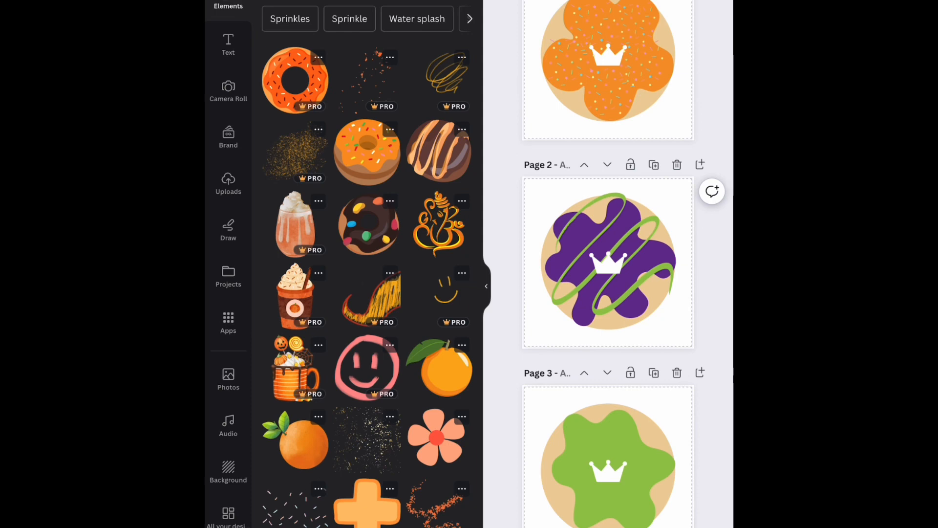
- Add the winding orange sprinkles graphic, move it onto page 3, and enlarge it over the green icing
{"action": "scroll", "coordinate": [367, 264], "scroll_direction": "down", "scroll_amount": 1}
{"action": "scroll", "coordinate": [367, 264], "scroll_direction": "down", "scroll_amount": 3}
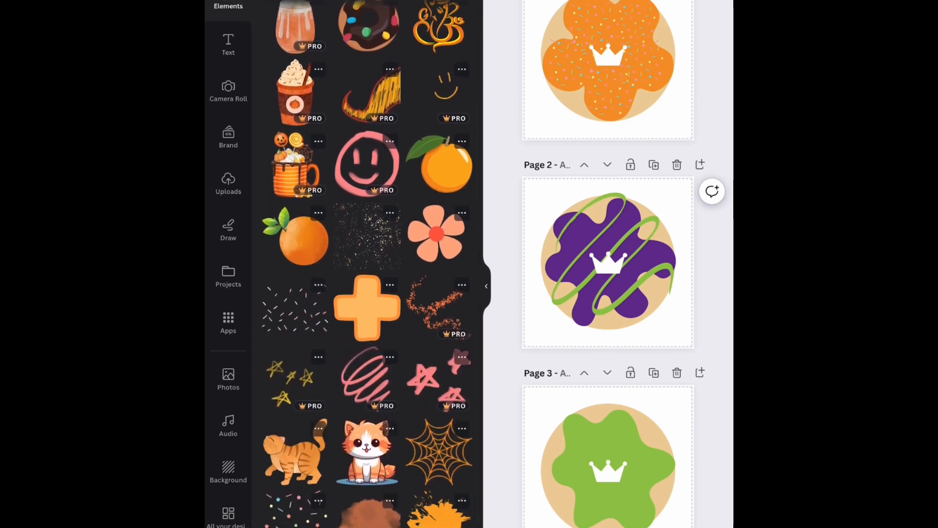
{"action": "left_click", "coordinate": [437, 305]}
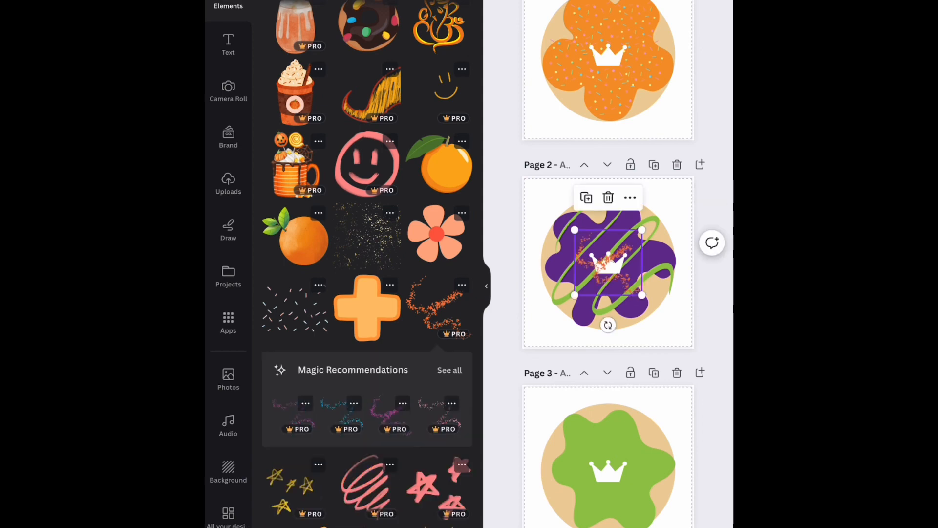
{"action": "mouse_move", "coordinate": [623, 319]}
{"action": "left_mouse_down"}
{"action": "mouse_move", "coordinate": [594, 455]}
{"action": "mouse_move", "coordinate": [599, 448]}
{"action": "left_mouse_up"}
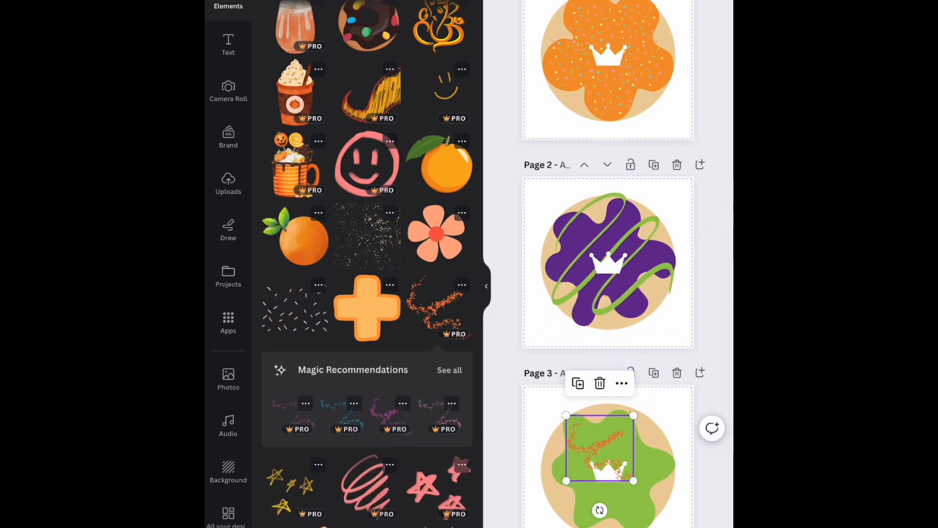
{"action": "left_click_drag", "start_coordinate": [634, 416], "coordinate": [659, 390]}
{"action": "left_click_drag", "start_coordinate": [614, 437], "coordinate": [609, 471]}
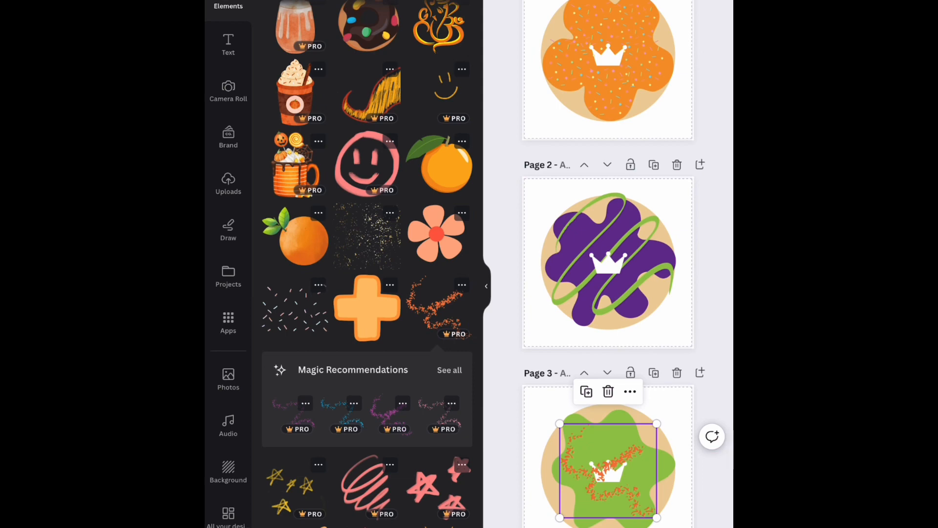
{"action": "mouse_move", "coordinate": [609, 471]}
{"action": "left_mouse_down"}
{"action": "mouse_move", "coordinate": [596, 481]}
{"action": "mouse_move", "coordinate": [601, 476]}
{"action": "left_mouse_up"}
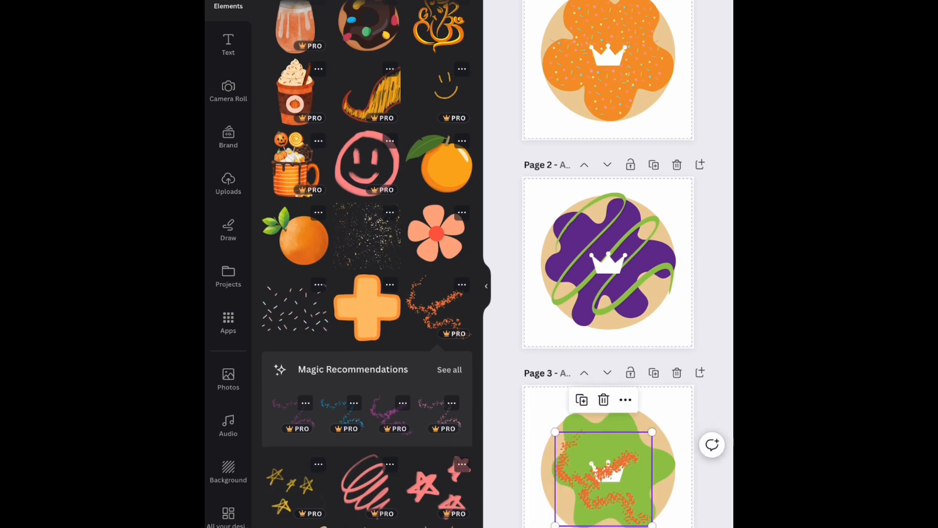
- Duplicate the orange sprinkles on page 3, and flip and rotate the copy across the green icing
{"action": "left_click", "coordinate": [594, 0]}
{"action": "left_click", "coordinate": [630, 0]}
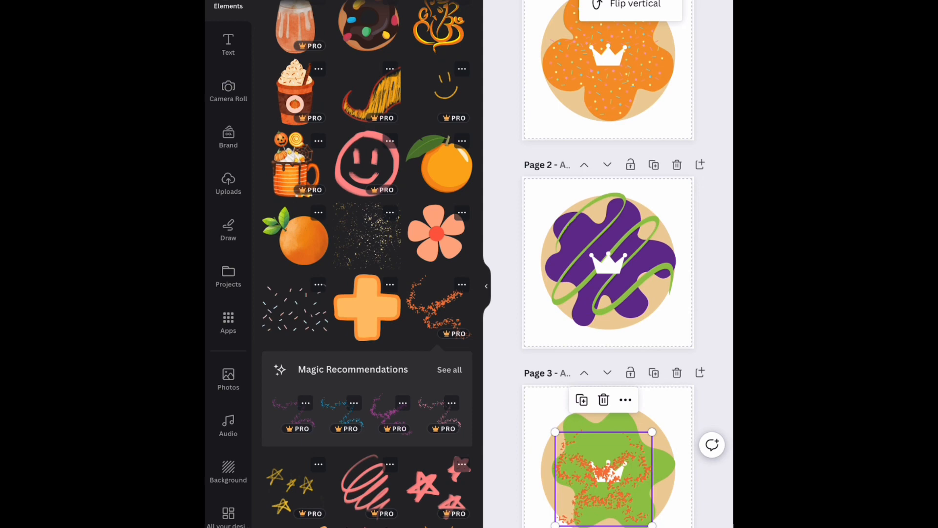
{"action": "mouse_move", "coordinate": [604, 527]}
{"action": "left_mouse_down"}
{"action": "mouse_move", "coordinate": [588, 527]}
{"action": "mouse_move", "coordinate": [630, 527]}
{"action": "mouse_move", "coordinate": [640, 503]}
{"action": "left_mouse_up"}
{"action": "scroll", "coordinate": [608, 264], "scroll_direction": "down", "scroll_amount": 1}
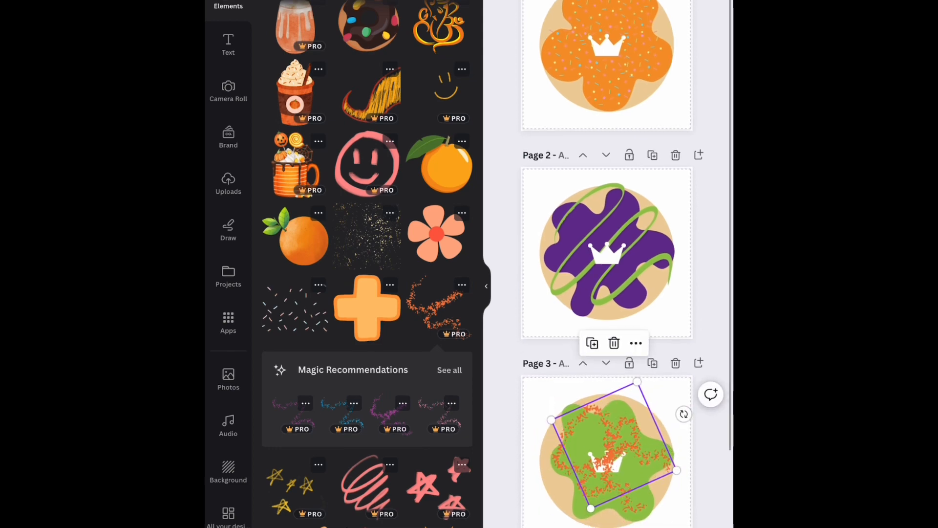
{"action": "left_click_drag", "start_coordinate": [684, 414], "coordinate": [673, 397]}
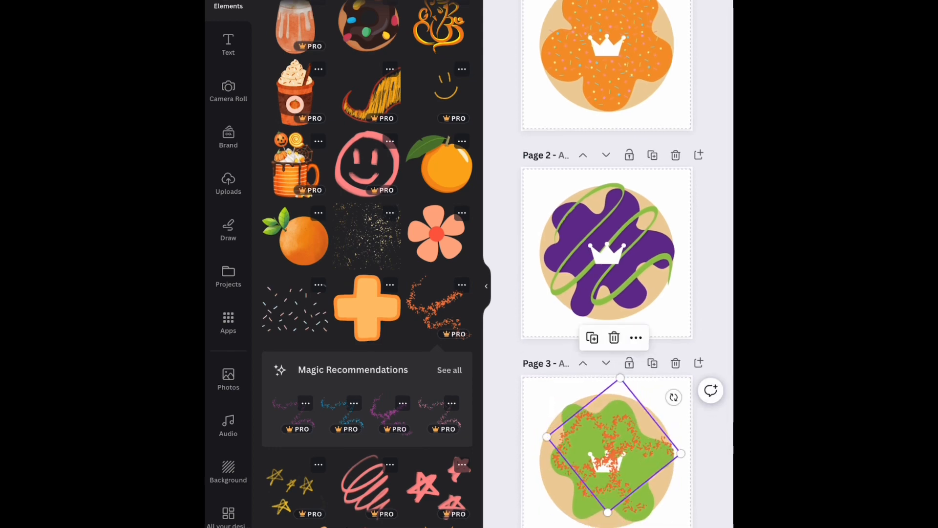
- Shrink the rotated sprinkles copy slightly and reposition it to fit within the green icing on page 3
{"action": "left_click_drag", "start_coordinate": [614, 445], "coordinate": [608, 450]}
{"action": "left_click_drag", "start_coordinate": [541, 441], "coordinate": [548, 443]}
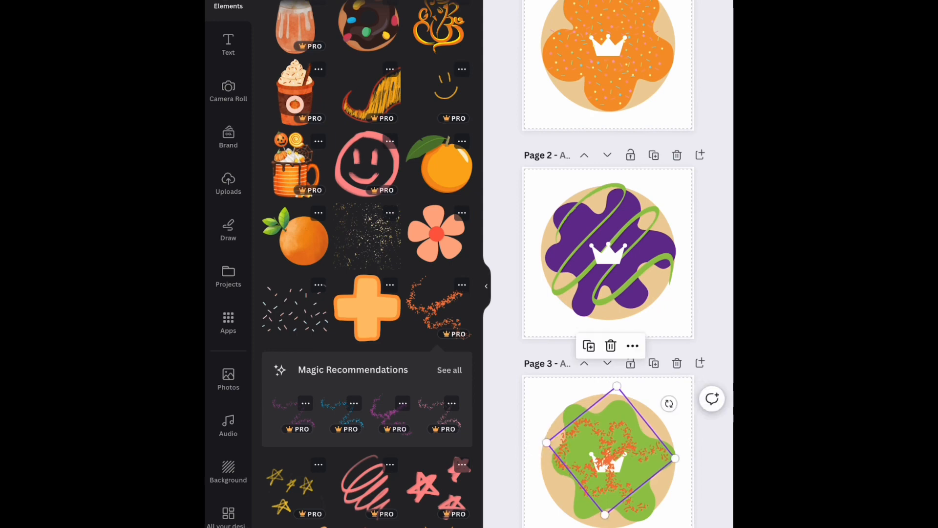
{"action": "mouse_move", "coordinate": [612, 450]}
{"action": "left_mouse_down"}
{"action": "mouse_move", "coordinate": [617, 441]}
{"action": "mouse_move", "coordinate": [612, 450]}
{"action": "left_mouse_up"}
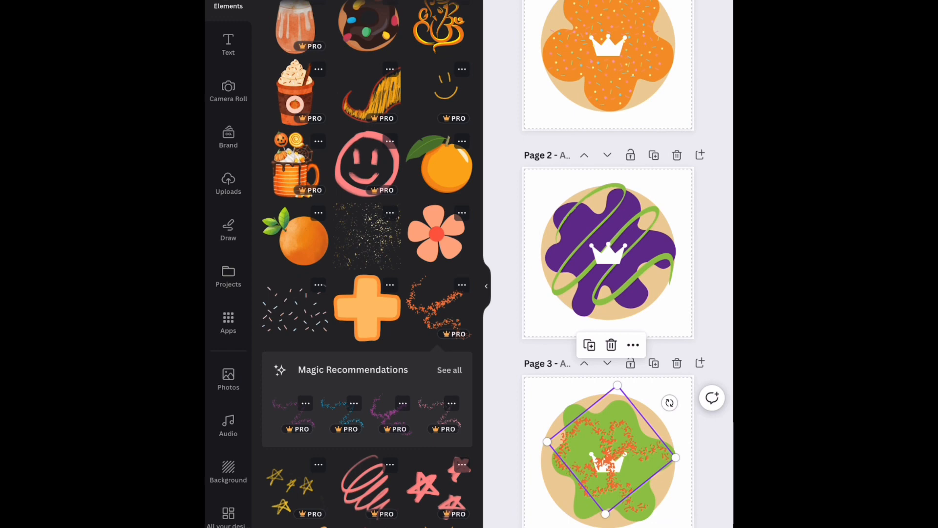
- Bring page 3's white crown to the top of the layer order, above both orange sprinkles graphics
{"action": "left_click", "coordinate": [486, 286]}
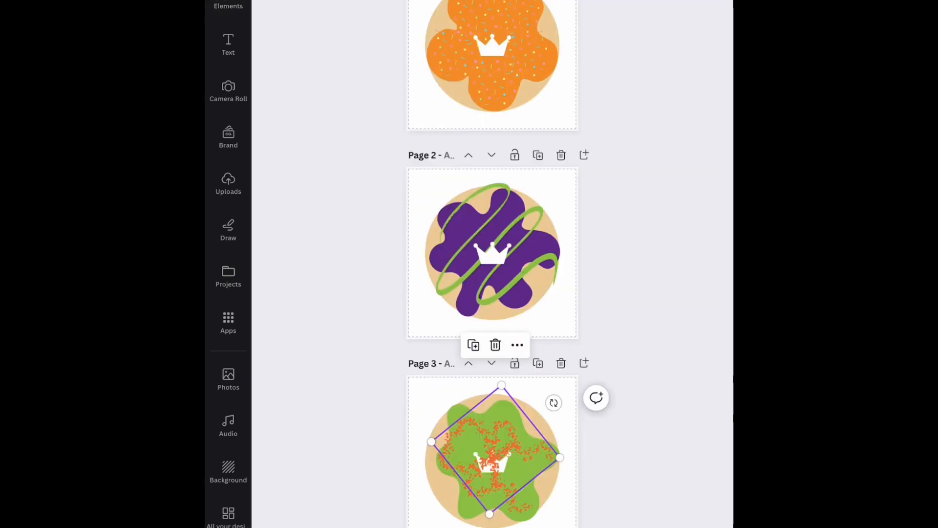
{"action": "key", "text": "alt+1"}
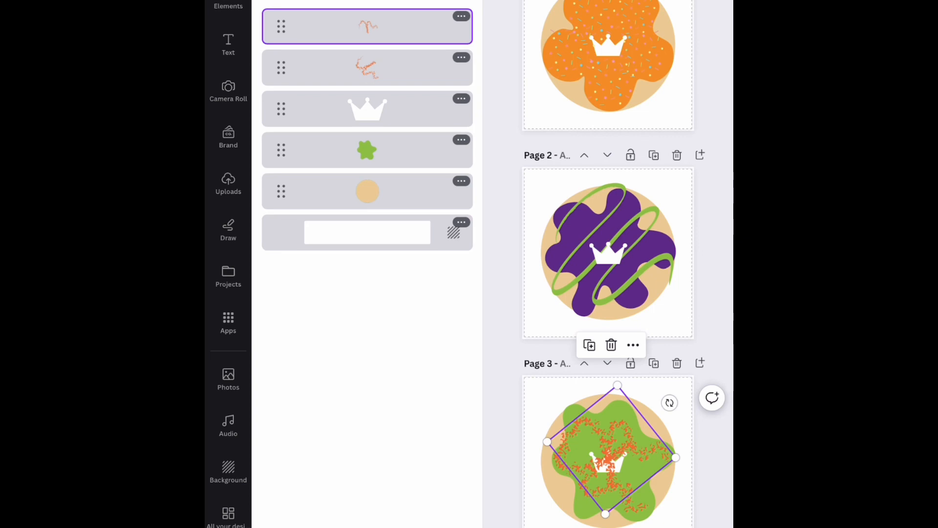
{"action": "left_click_drag", "start_coordinate": [367, 108], "coordinate": [368, 26]}
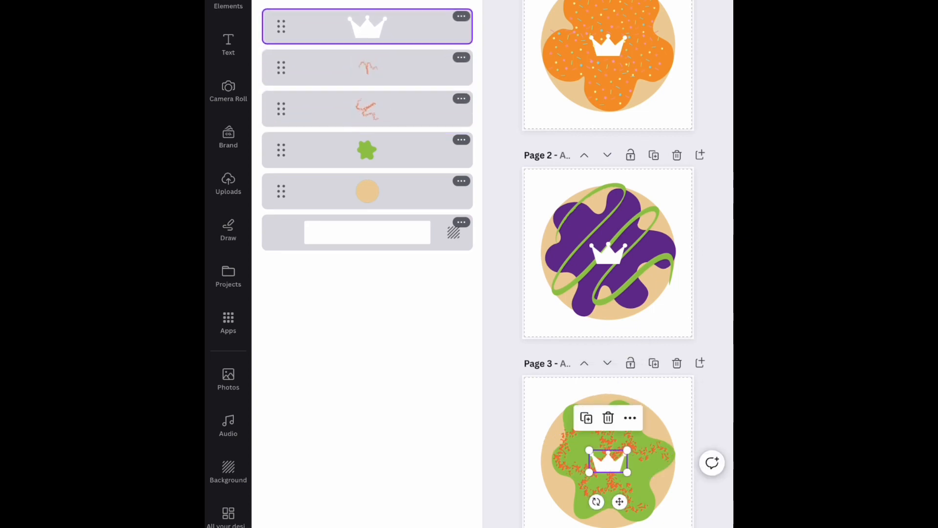
{"action": "left_click", "coordinate": [676, 397]}
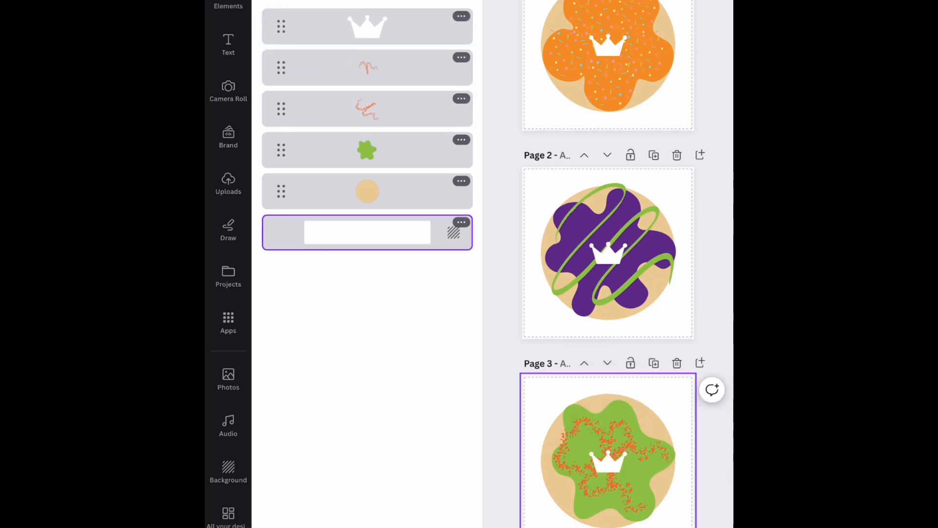
{"action": "key", "text": "alt+1"}
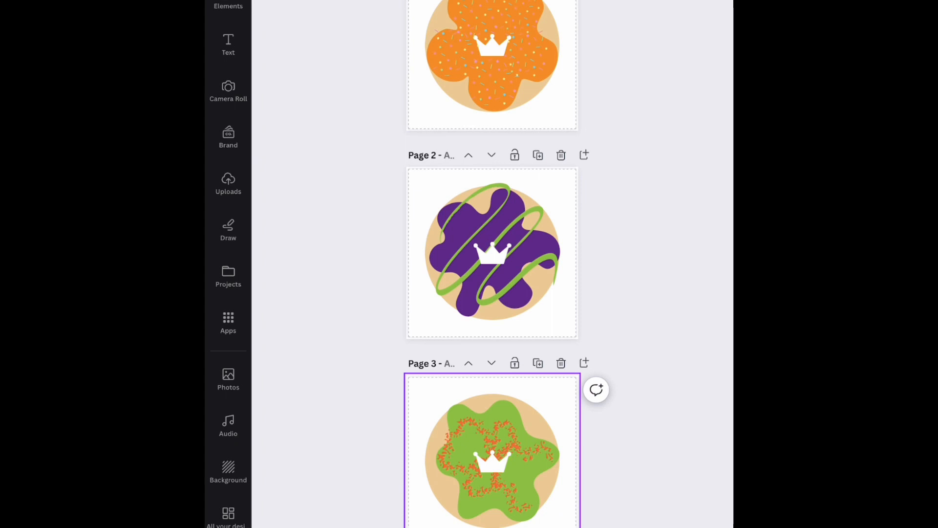
- Search the elements for "kawaii face" and show all matching graphics
{"action": "left_click", "coordinate": [228, 6]}
{"action": "left_click", "coordinate": [460, 2]}
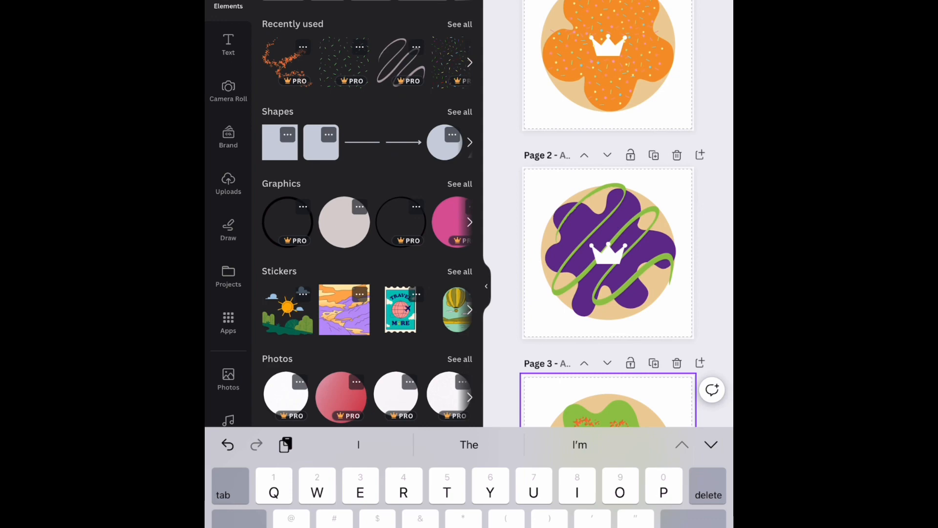
{"action": "type", "text": "S"}
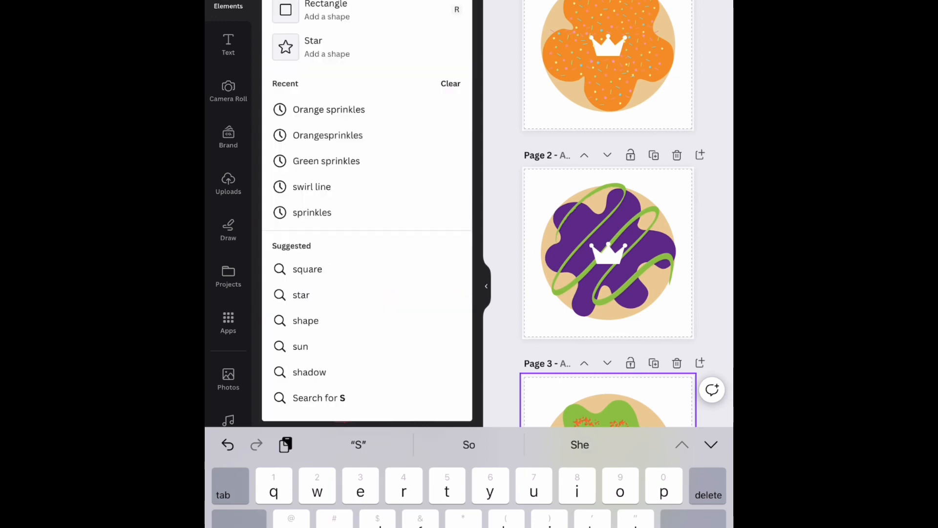
{"action": "key", "text": "BackSpace"}
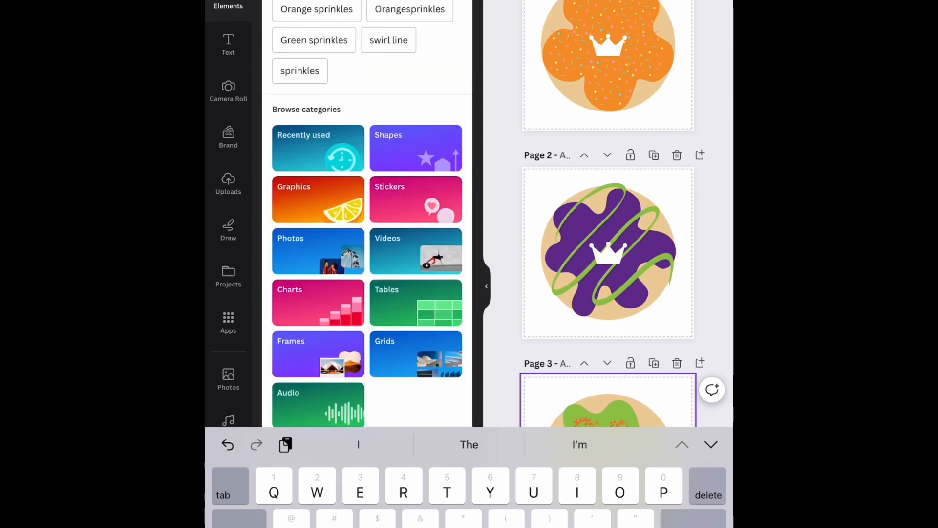
{"action": "type", "text": "C"}
{"action": "key", "text": "BackSpace"}
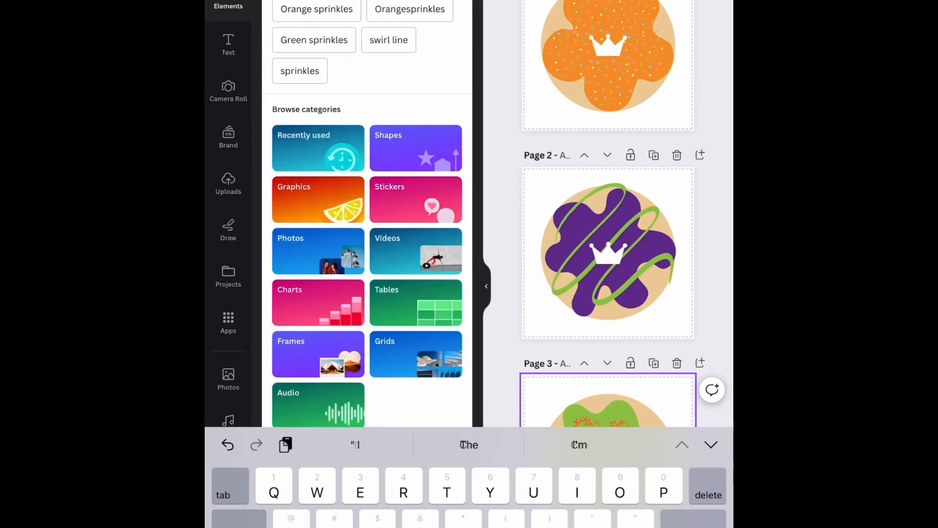
{"action": "type", "text": "Kawai"}
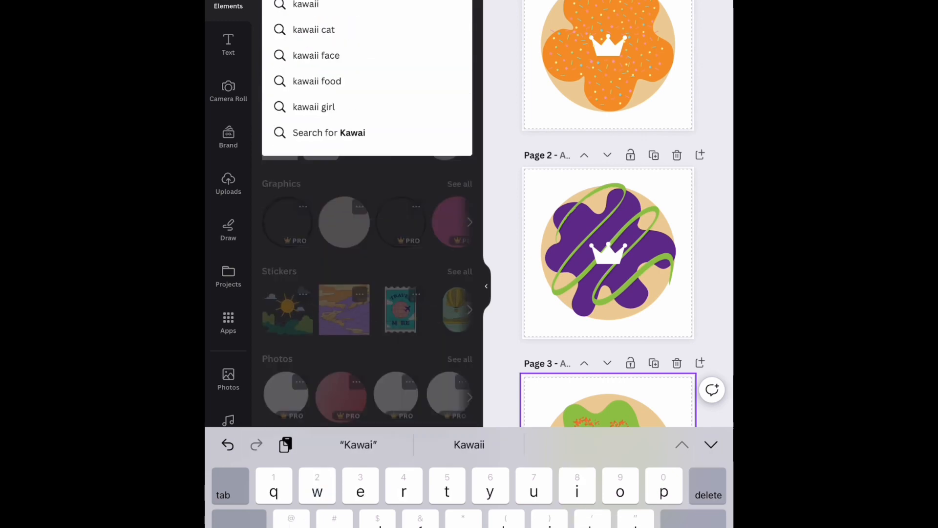
{"action": "left_click", "coordinate": [317, 56]}
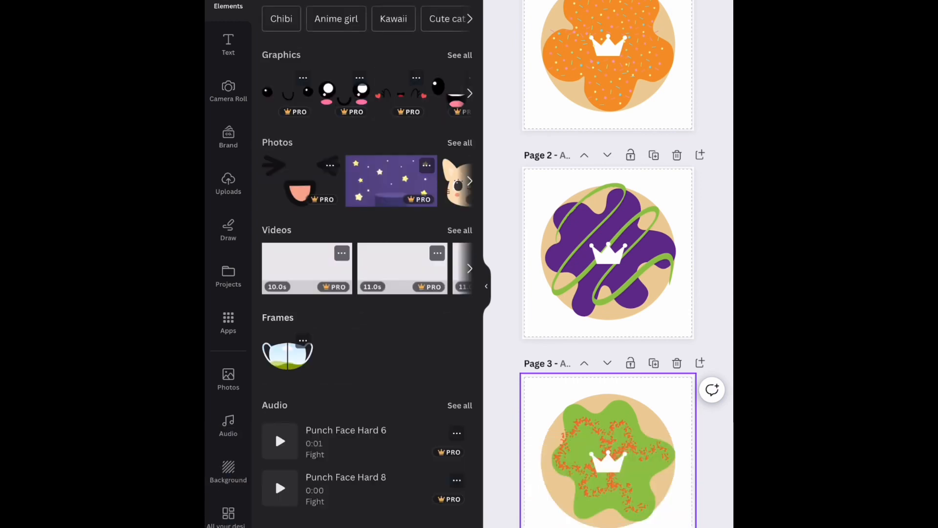
{"action": "left_click", "coordinate": [459, 55]}
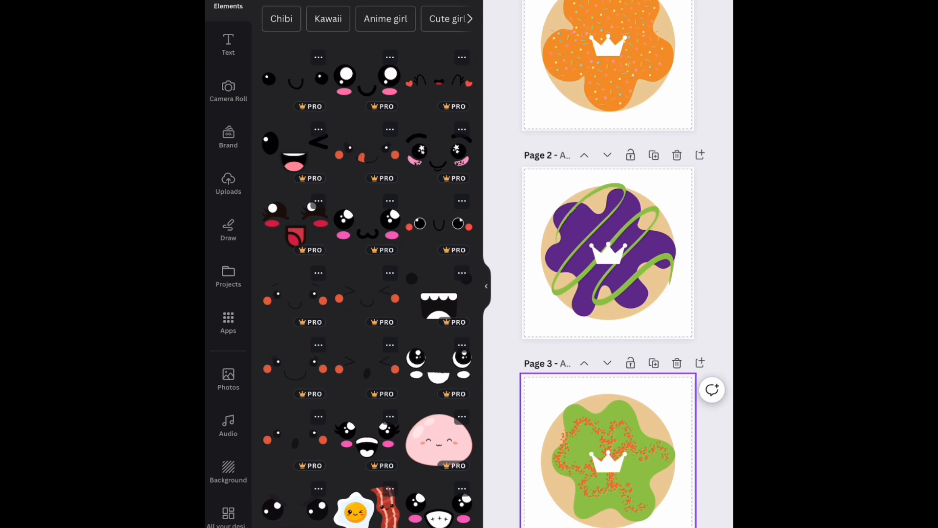
- Add the black-eyed smiling kawaii face to page 3, enlarge it slightly, and centre it above the crown
{"action": "left_click", "coordinate": [295, 80]}
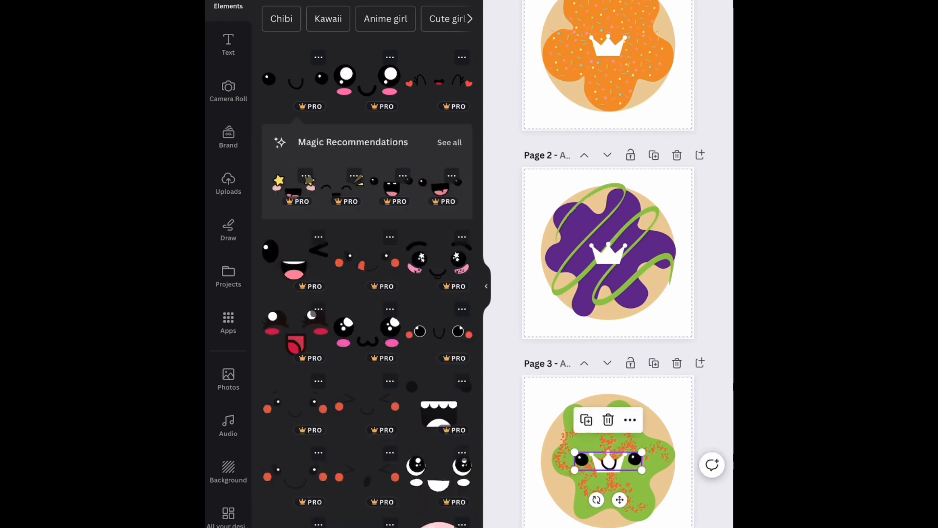
{"action": "left_click_drag", "start_coordinate": [643, 471], "coordinate": [609, 429]}
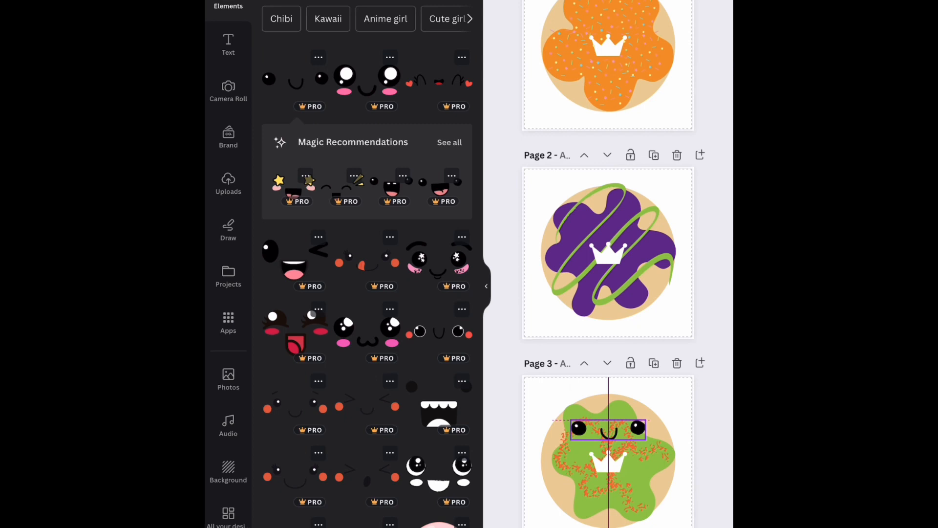
{"action": "left_click", "coordinate": [602, 482]}
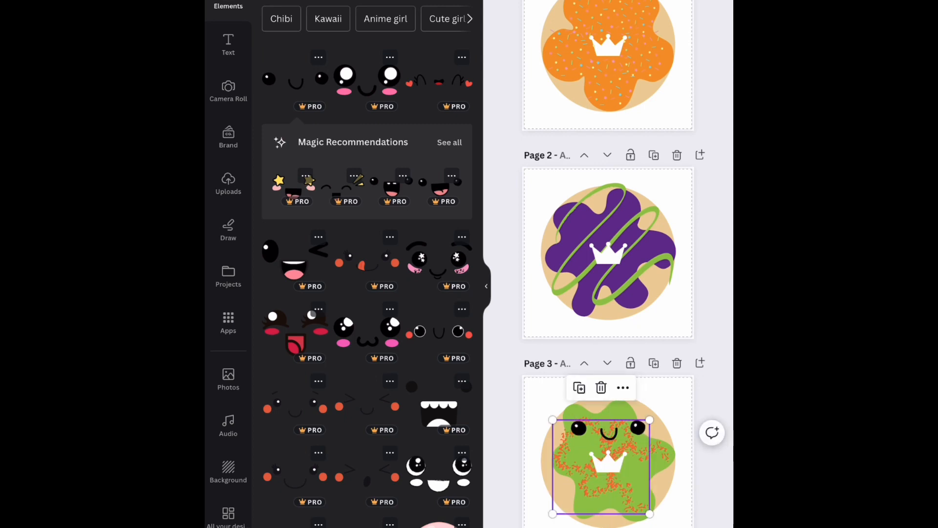
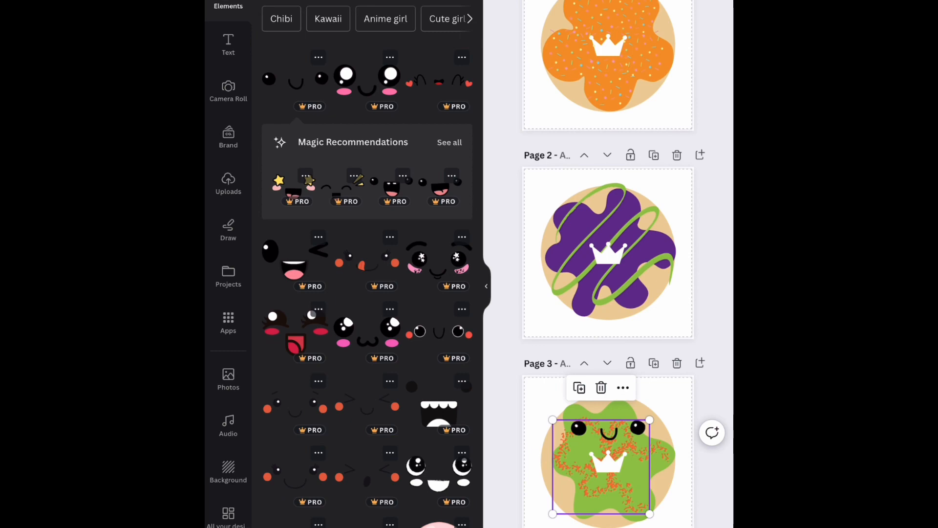
- Try the white-eyed smiling kawaii face on page 3, view all of its recommended alternatives, and remove it again
{"action": "scroll", "coordinate": [367, 274], "scroll_direction": "down", "scroll_amount": 6}
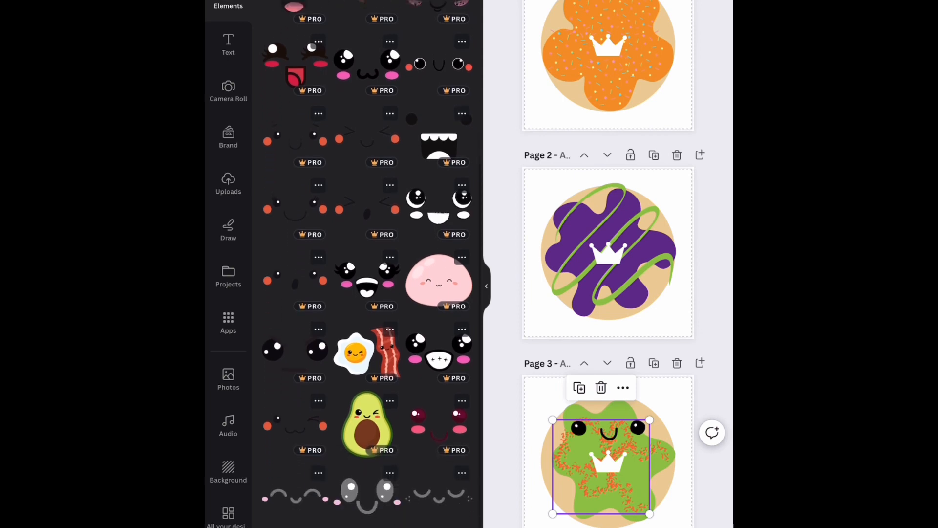
{"action": "scroll", "coordinate": [367, 274], "scroll_direction": "down", "scroll_amount": 3}
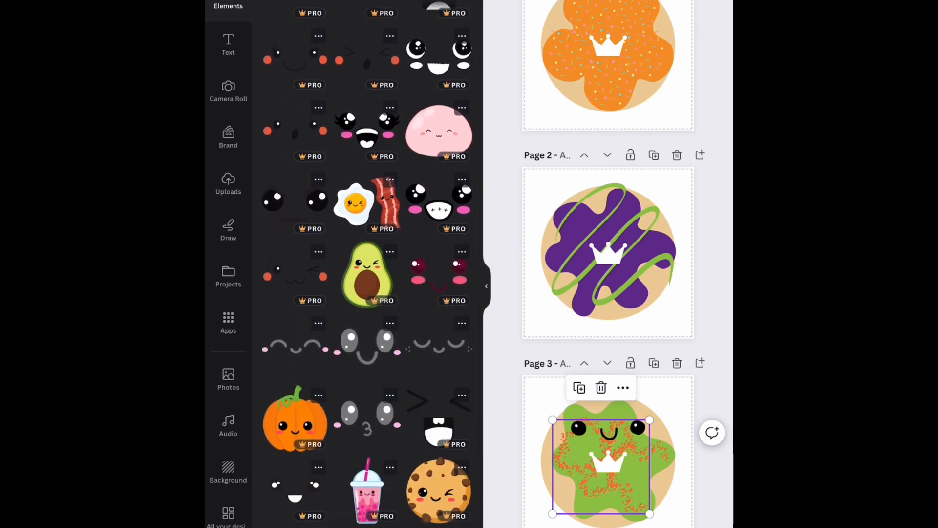
{"action": "scroll", "coordinate": [367, 264], "scroll_direction": "down", "scroll_amount": 6}
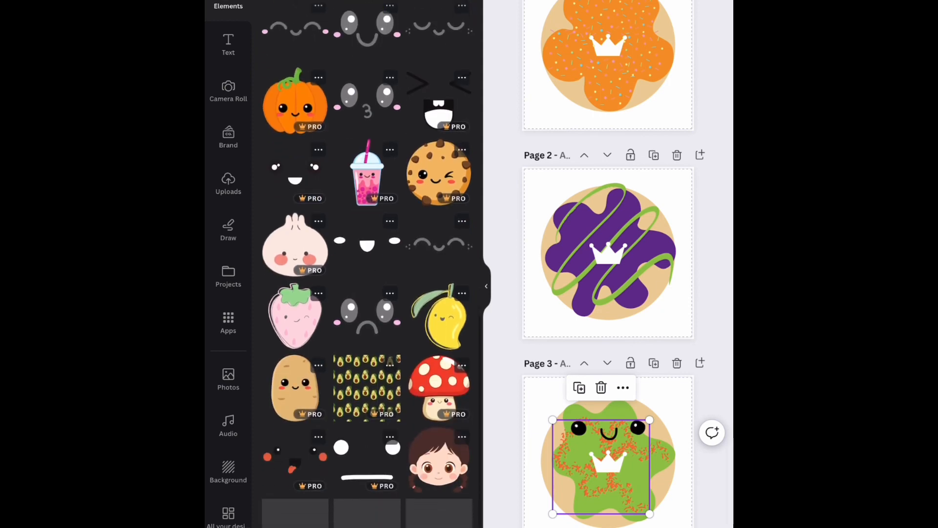
{"action": "scroll", "coordinate": [367, 264], "scroll_direction": "down", "scroll_amount": 4}
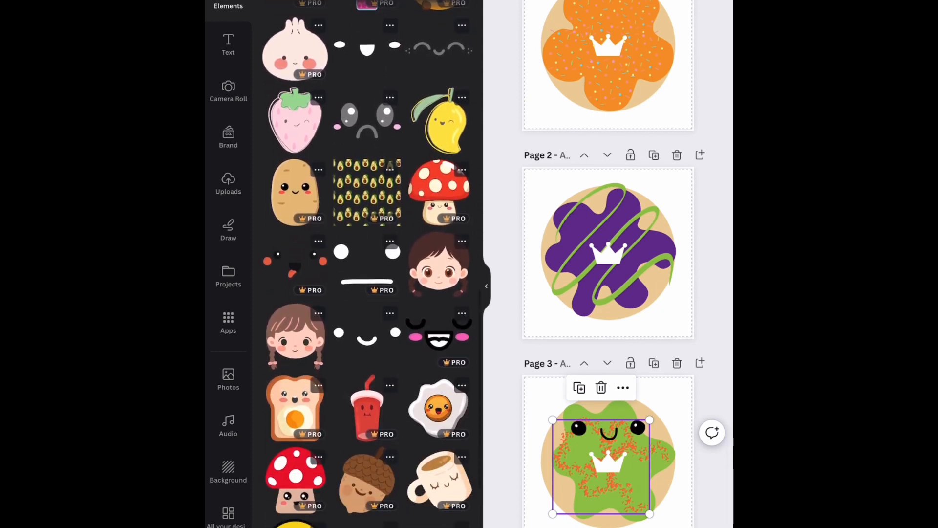
{"action": "left_click", "coordinate": [367, 336]}
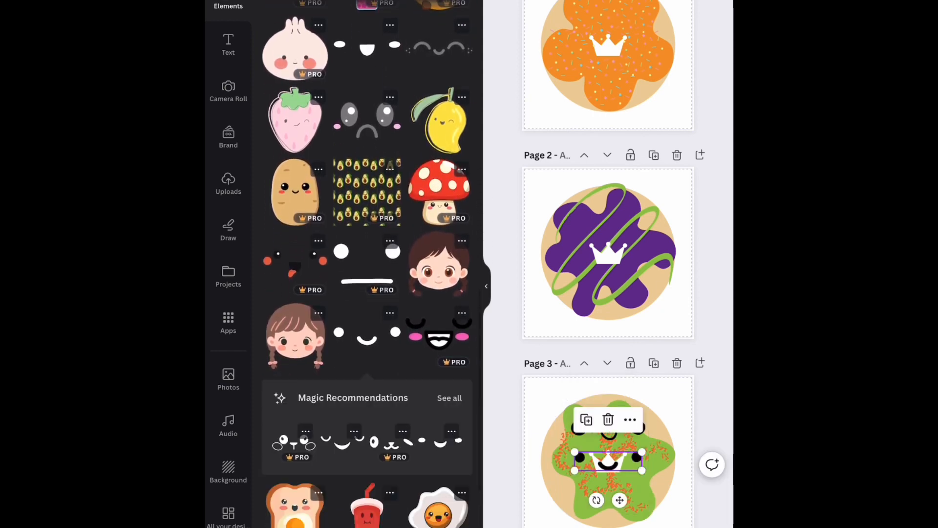
{"action": "left_click", "coordinate": [449, 398]}
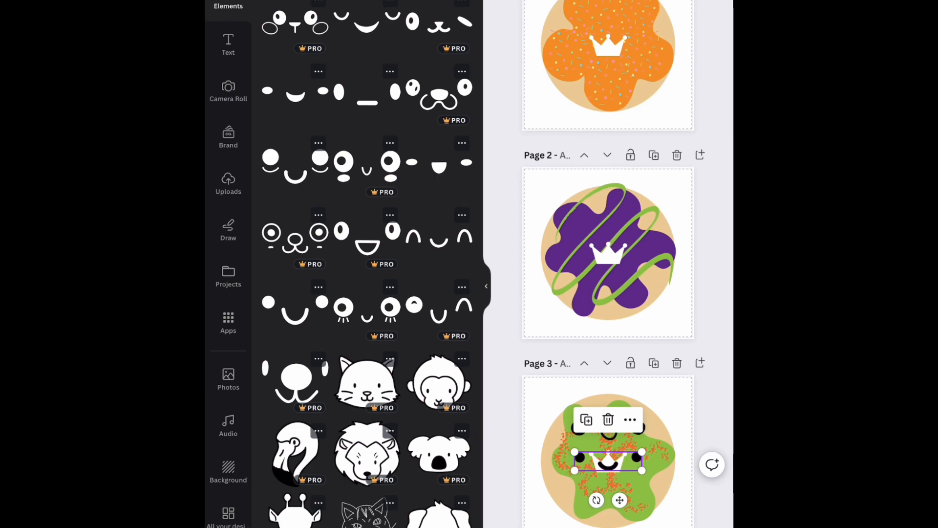
{"action": "left_click", "coordinate": [608, 420]}
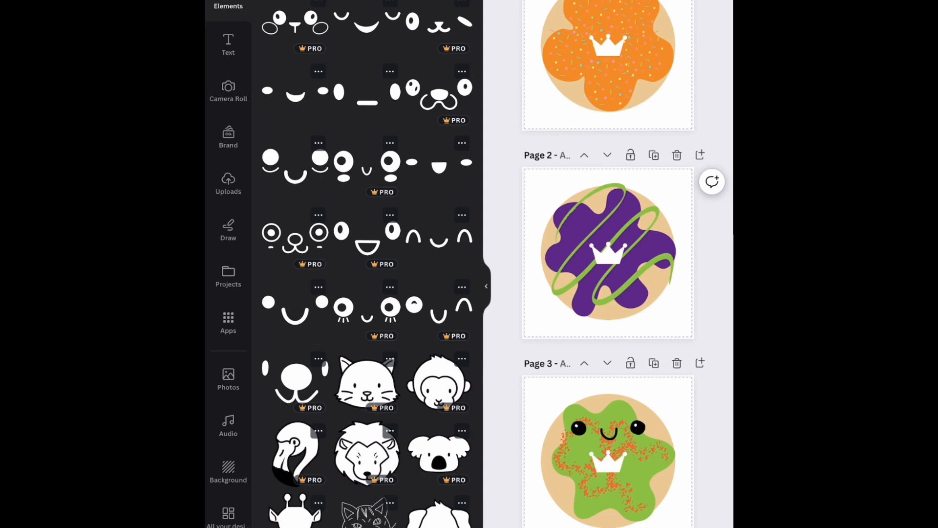
{"action": "left_click", "coordinate": [271, 2]}
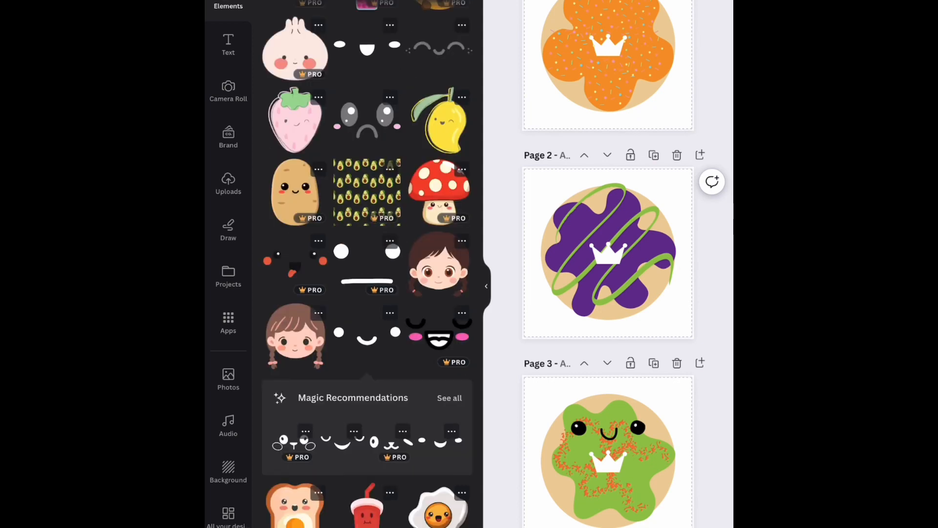
- Try the black-eyed smiling kawaii face on page 2's purple cookie and remove it again
{"action": "scroll", "coordinate": [367, 264], "scroll_direction": "up", "scroll_amount": 20}
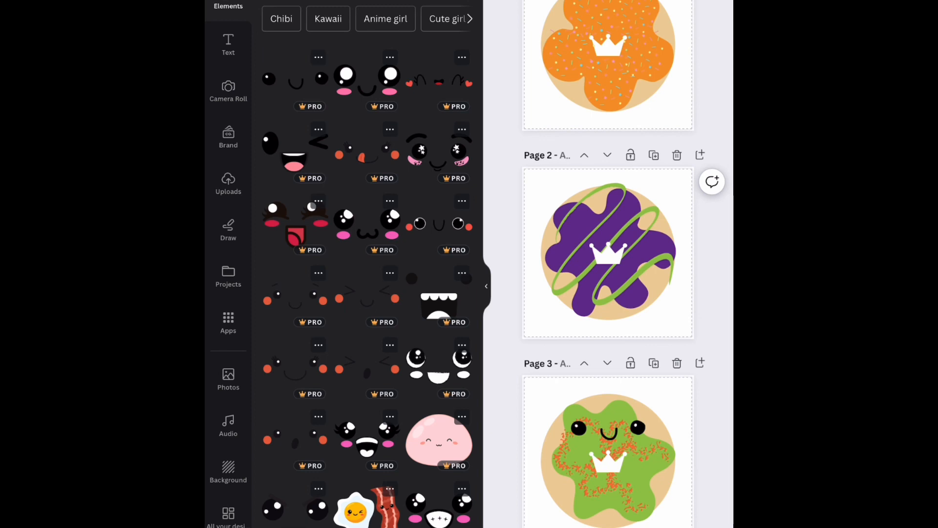
{"action": "left_click", "coordinate": [296, 79]}
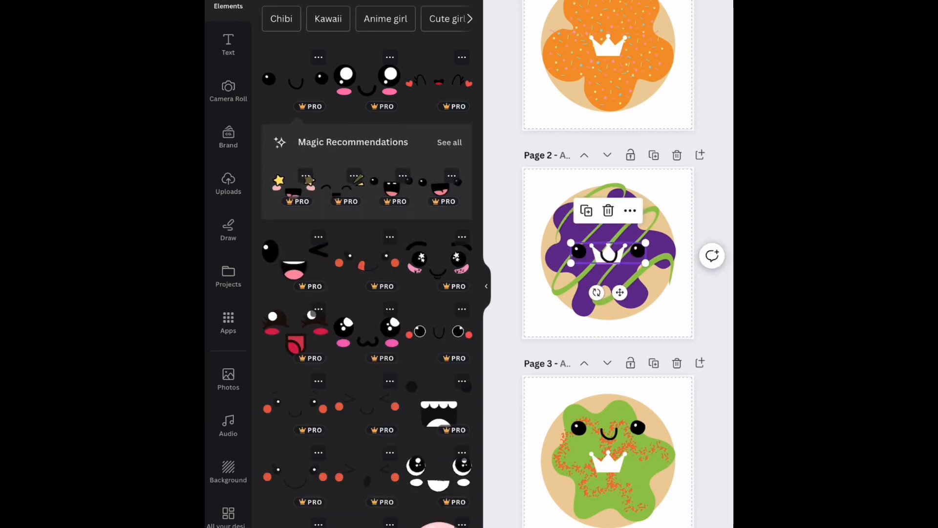
{"action": "left_click", "coordinate": [608, 210]}
- Open the details of the smile face graphic and browse its related kawaii faces for other matching expressions
{"action": "left_click", "coordinate": [318, 57]}
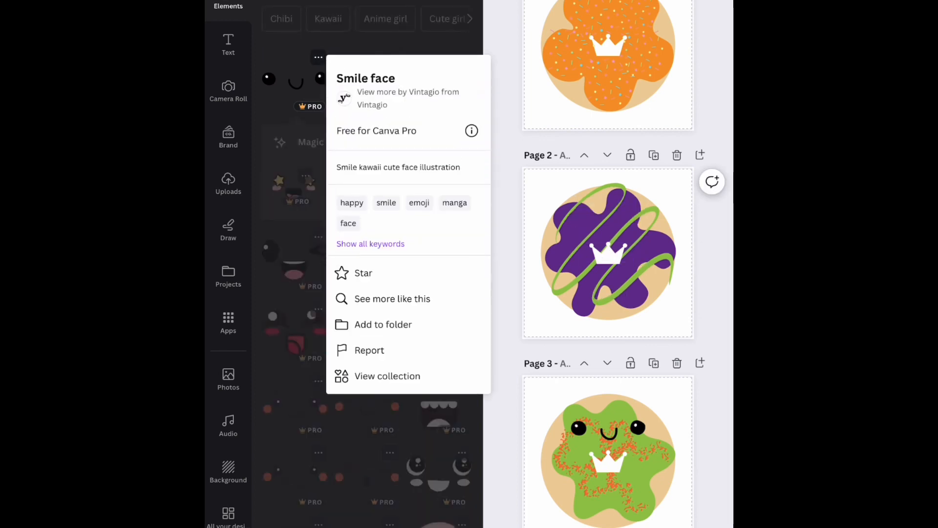
{"action": "scroll", "coordinate": [366, 269], "scroll_direction": "down", "scroll_amount": 5}
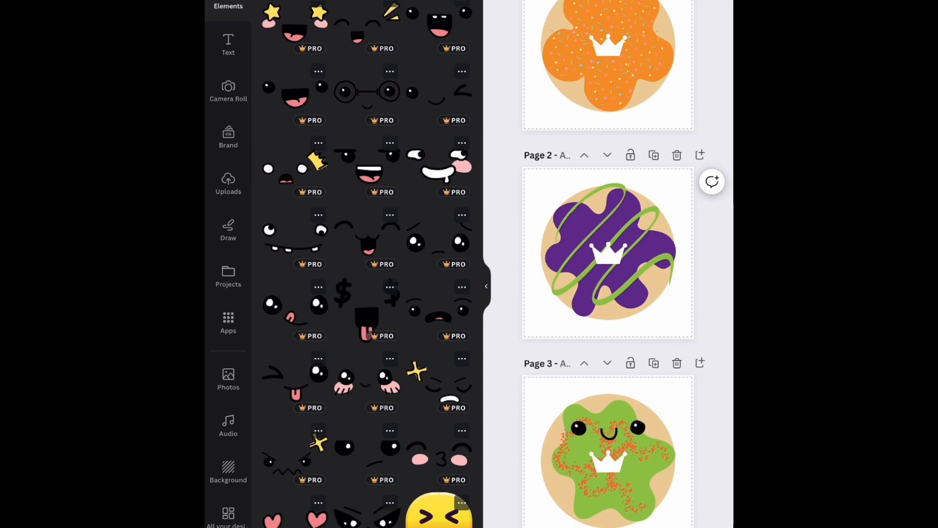
{"action": "scroll", "coordinate": [367, 264], "scroll_direction": "down", "scroll_amount": 2}
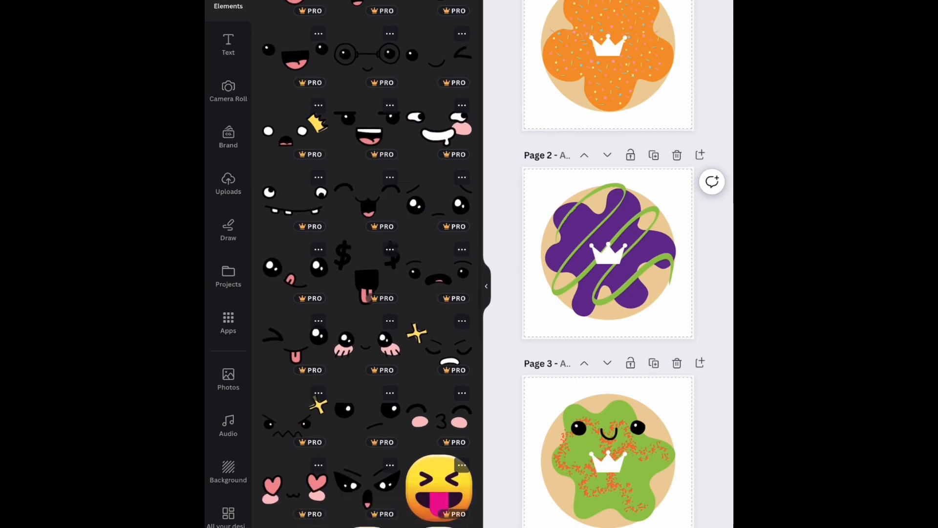
{"action": "scroll", "coordinate": [367, 263], "scroll_direction": "down", "scroll_amount": 2}
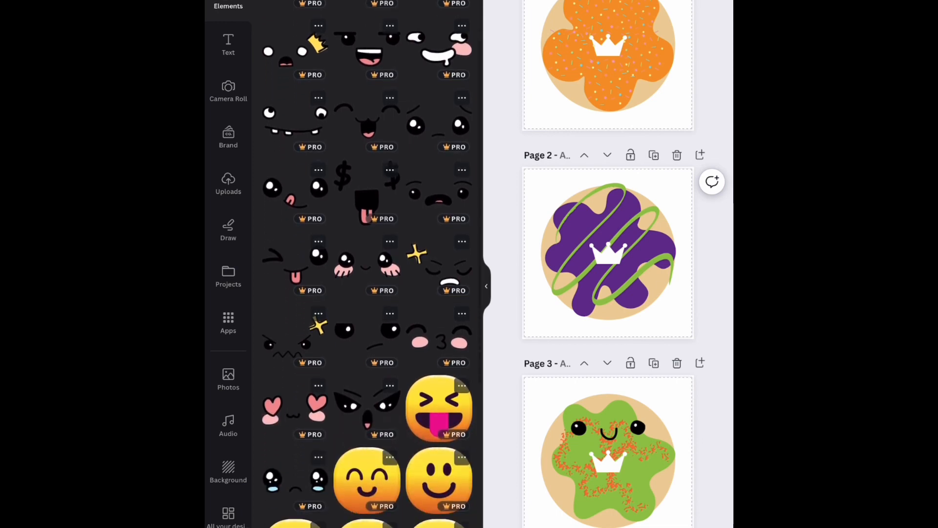
{"action": "scroll", "coordinate": [367, 264], "scroll_direction": "down", "scroll_amount": 5}
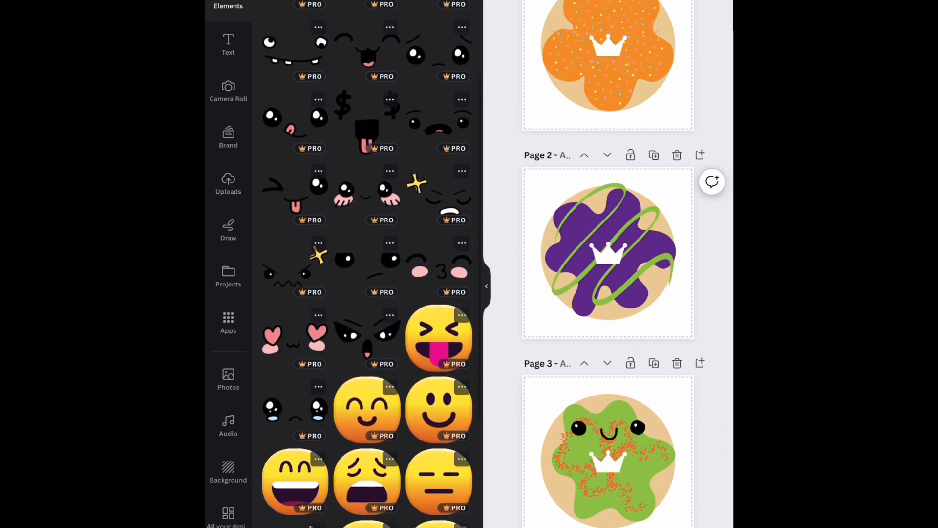
{"action": "scroll", "coordinate": [367, 264], "scroll_direction": "down", "scroll_amount": 1}
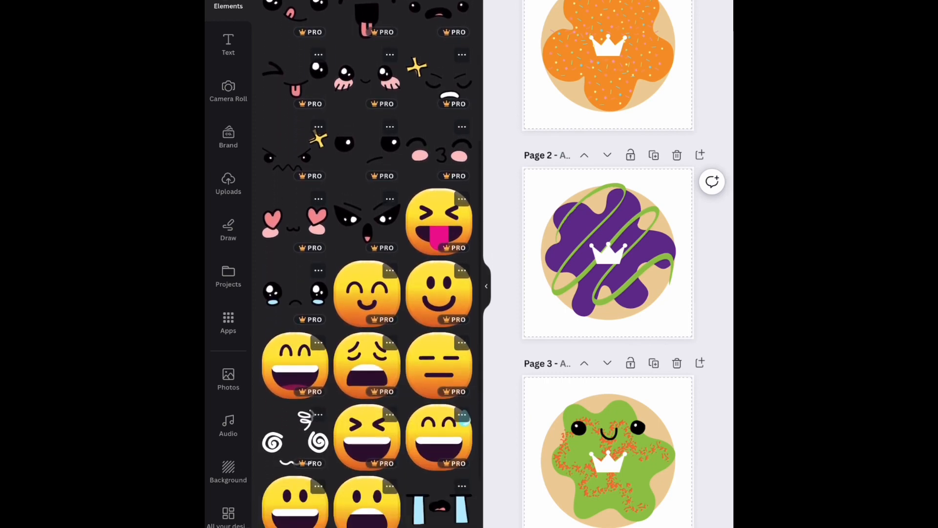
{"action": "scroll", "coordinate": [367, 264], "scroll_direction": "down", "scroll_amount": 5}
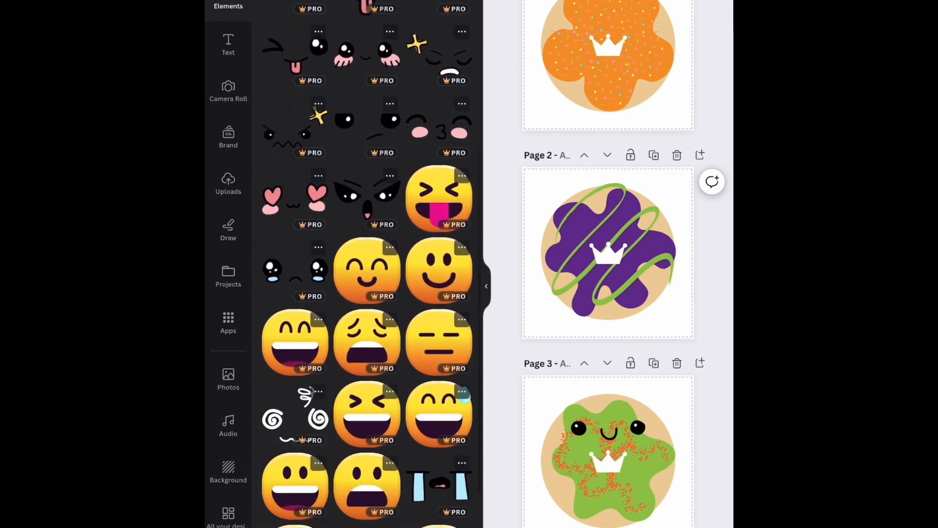
{"action": "scroll", "coordinate": [367, 264], "scroll_direction": "down", "scroll_amount": 3}
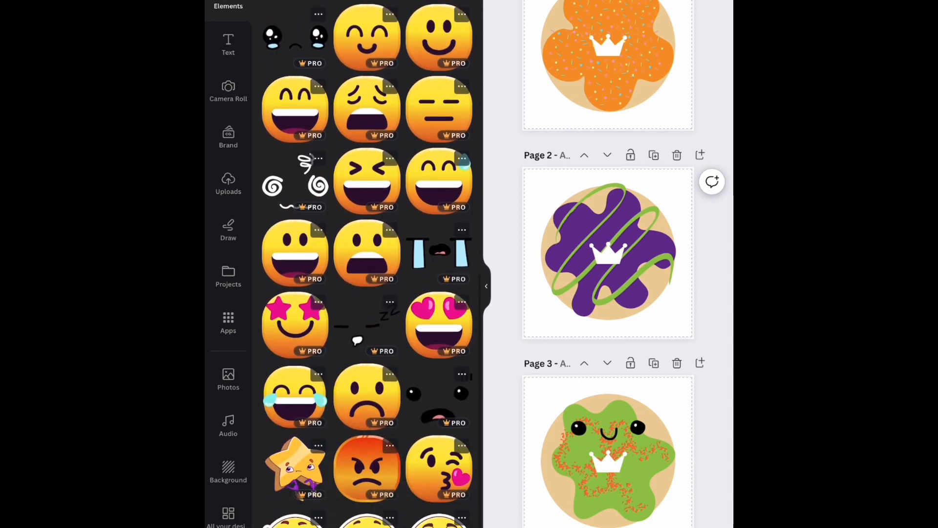
{"action": "scroll", "coordinate": [367, 264], "scroll_direction": "up", "scroll_amount": 17}
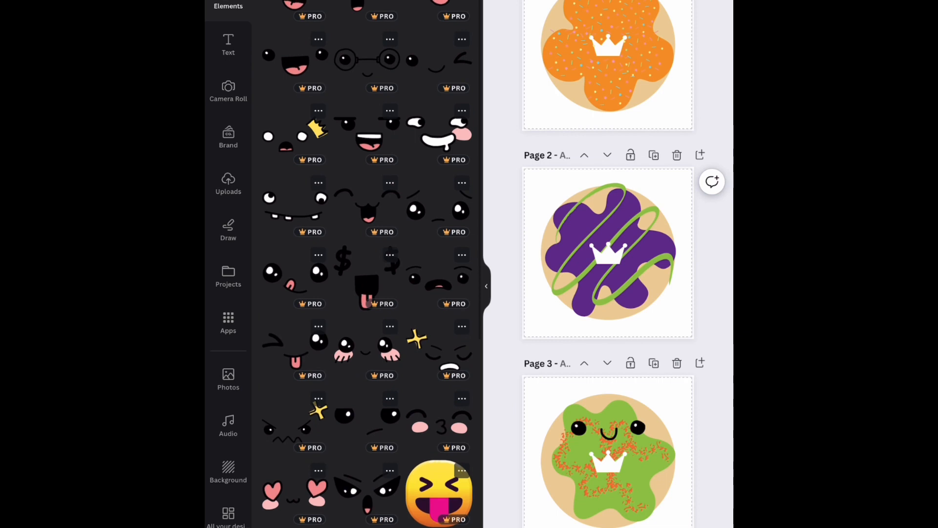
{"action": "scroll", "coordinate": [367, 264], "scroll_direction": "up", "scroll_amount": 1}
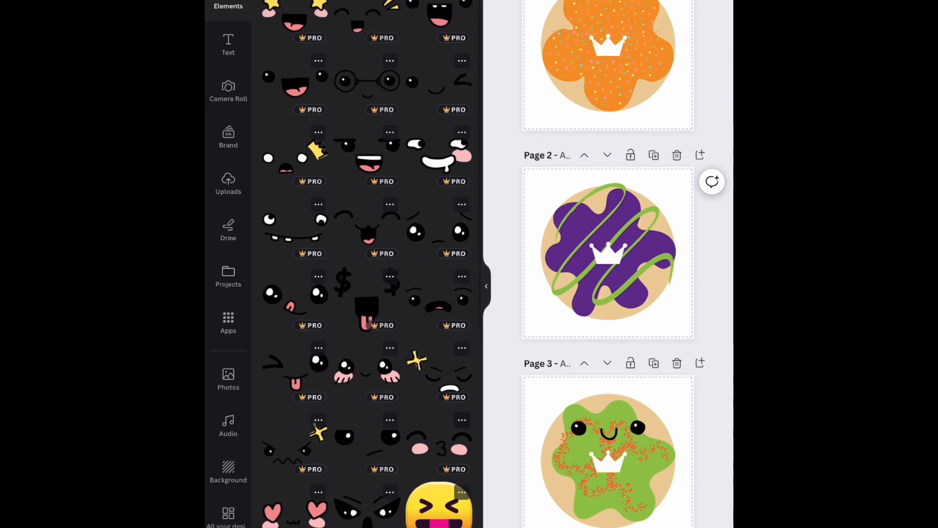
{"action": "scroll", "coordinate": [368, 264], "scroll_direction": "up", "scroll_amount": 1}
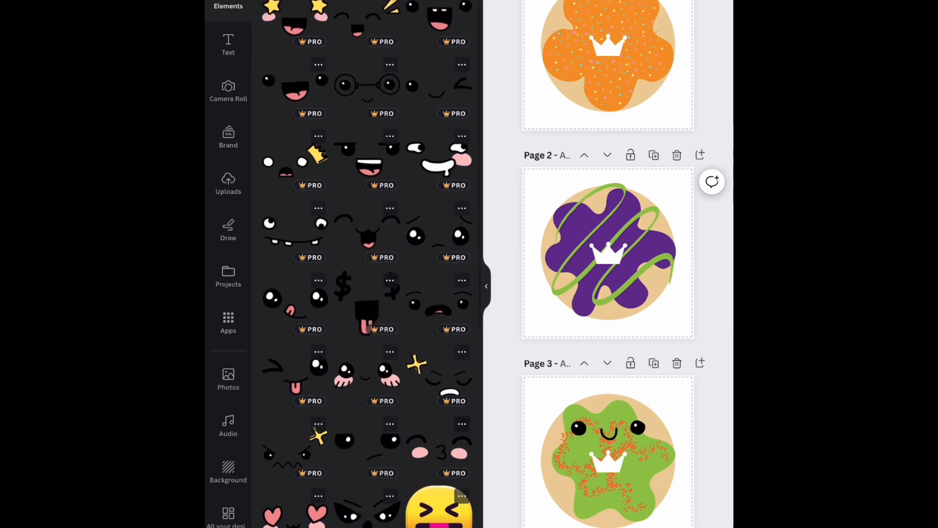
{"action": "scroll", "coordinate": [367, 264], "scroll_direction": "up", "scroll_amount": 1}
{"action": "scroll", "coordinate": [368, 264], "scroll_direction": "down", "scroll_amount": 1}
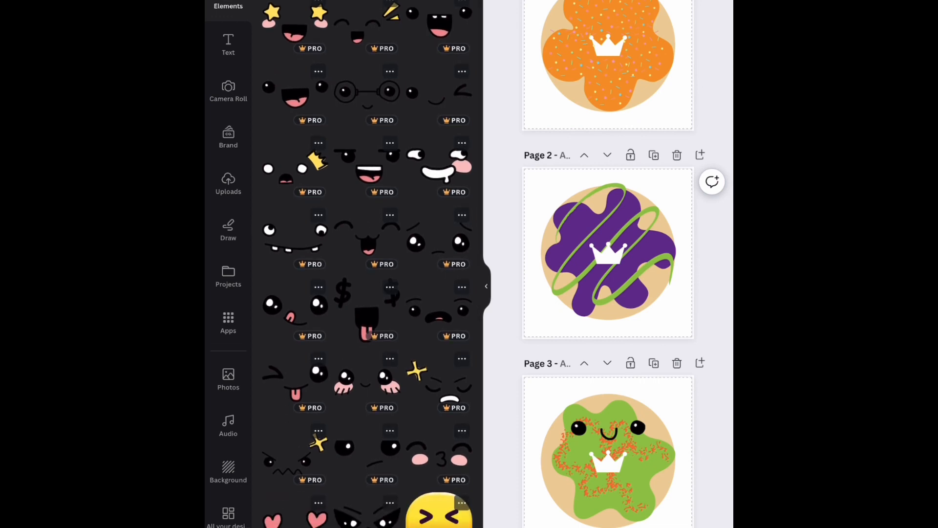
- Add the wink face graphic to page 2 and centre it above the crown on the purple icing
{"action": "left_click", "coordinate": [462, 72]}
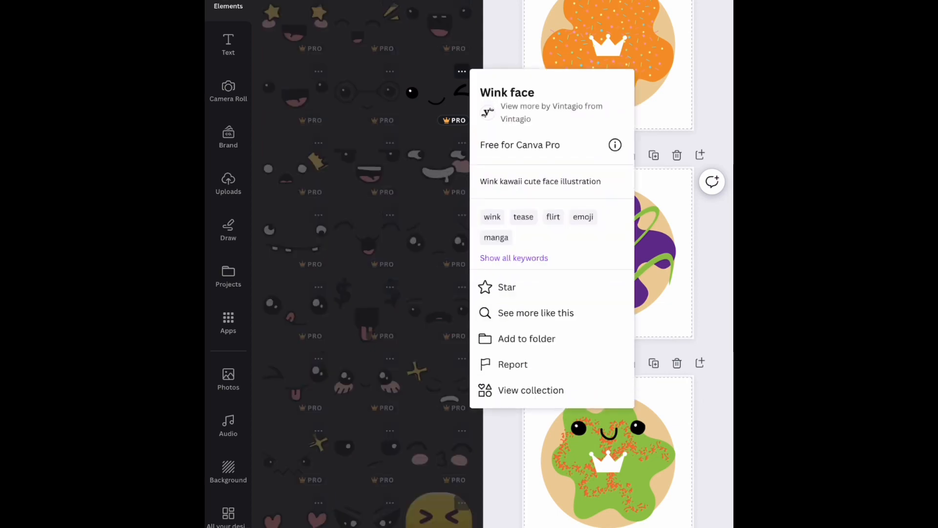
{"action": "left_click", "coordinate": [531, 390]}
{"action": "left_click", "coordinate": [440, 93]}
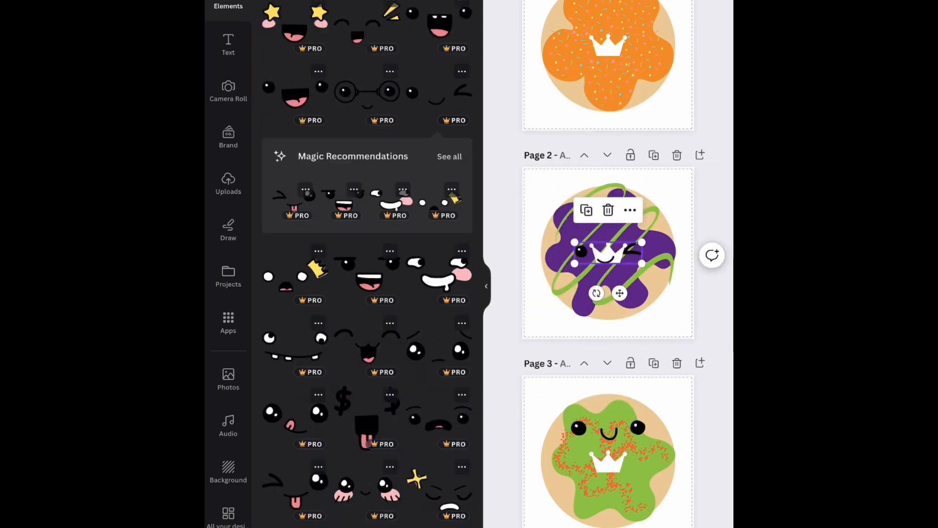
{"action": "left_click_drag", "start_coordinate": [609, 252], "coordinate": [609, 222]}
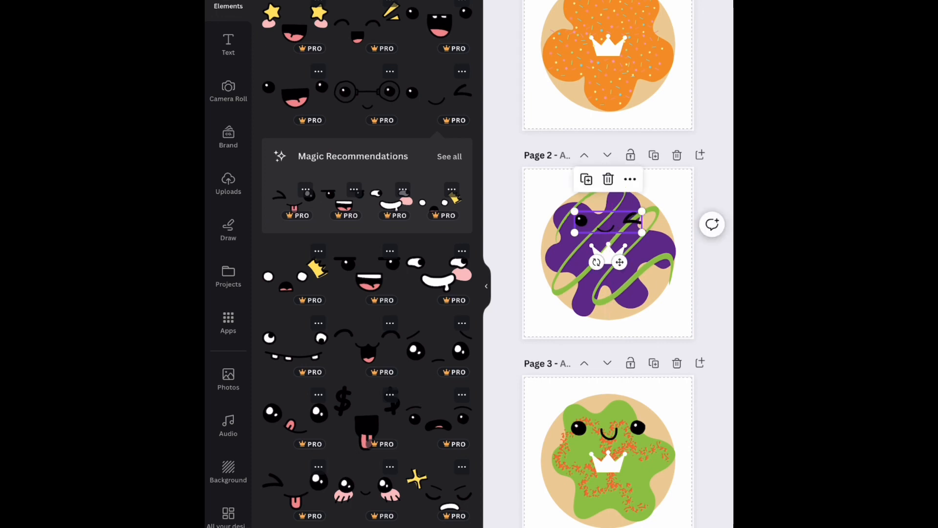
- Try the worried open-mouthed kawaii face on page 3's green cookie and remove it again
{"action": "left_click", "coordinate": [608, 429]}
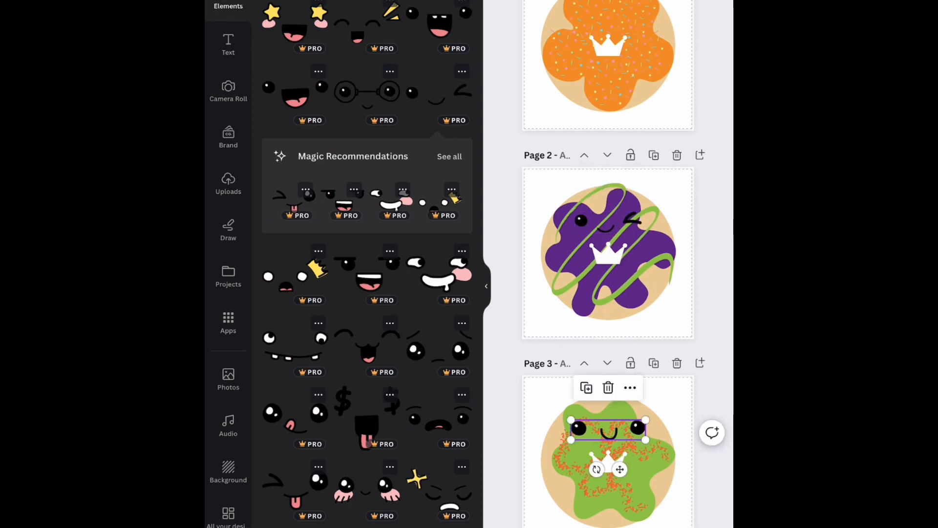
{"action": "left_click", "coordinate": [439, 416]}
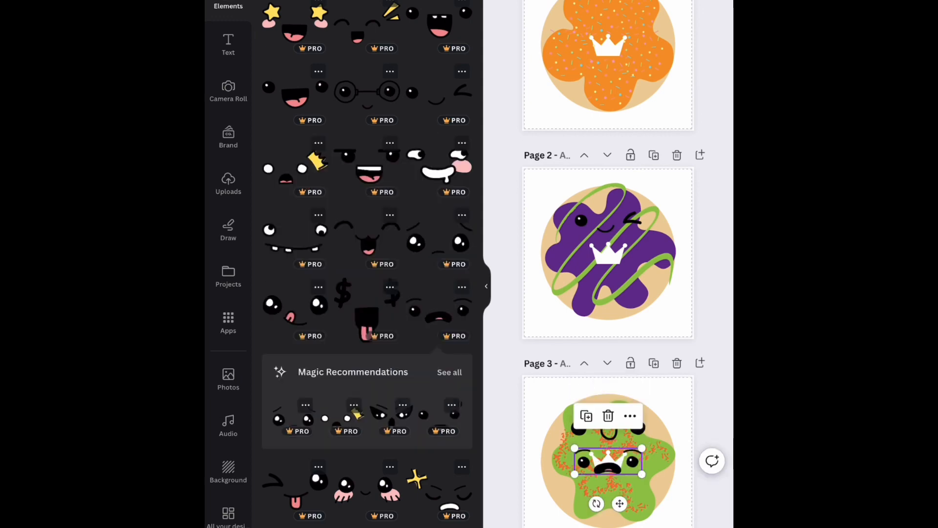
{"action": "key", "text": "Delete"}
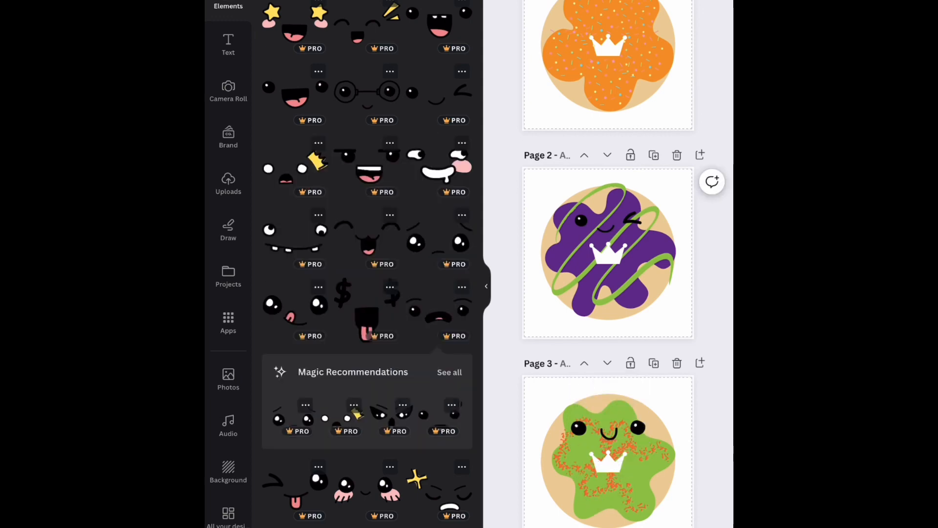
- Add the kawaii face with round glasses and centre it above the crown on page 1's orange cookie
{"action": "left_click", "coordinate": [367, 91]}
{"action": "left_click_drag", "start_coordinate": [608, 253], "coordinate": [611, 12]}
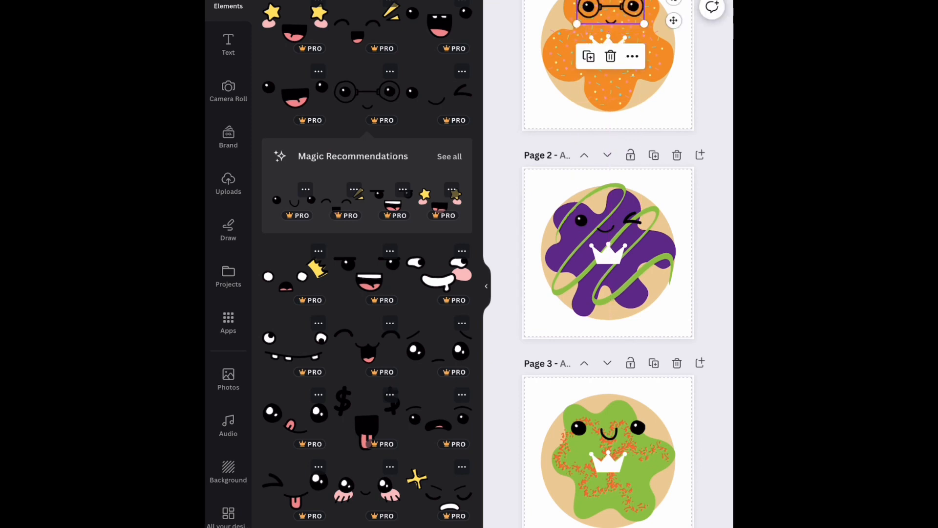
{"action": "left_click_drag", "start_coordinate": [610, 12], "coordinate": [608, 16]}
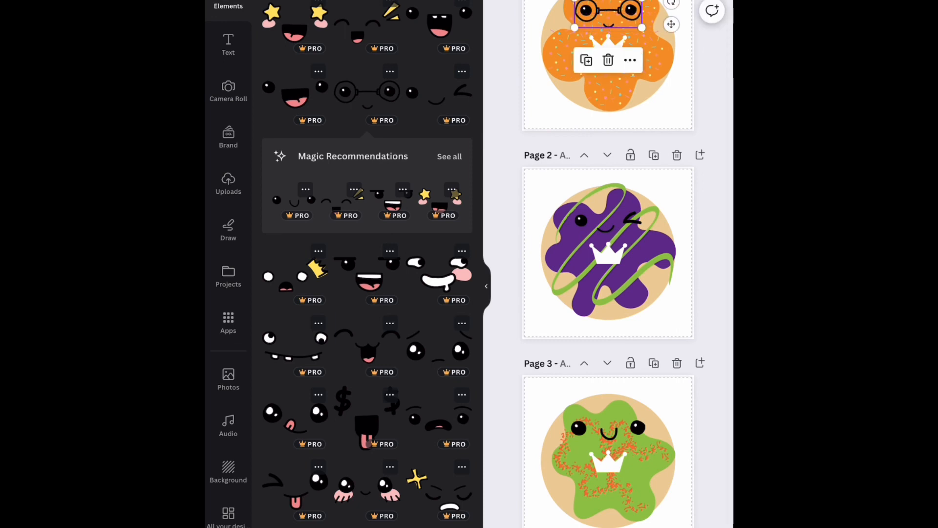
{"action": "left_click", "coordinate": [486, 286]}
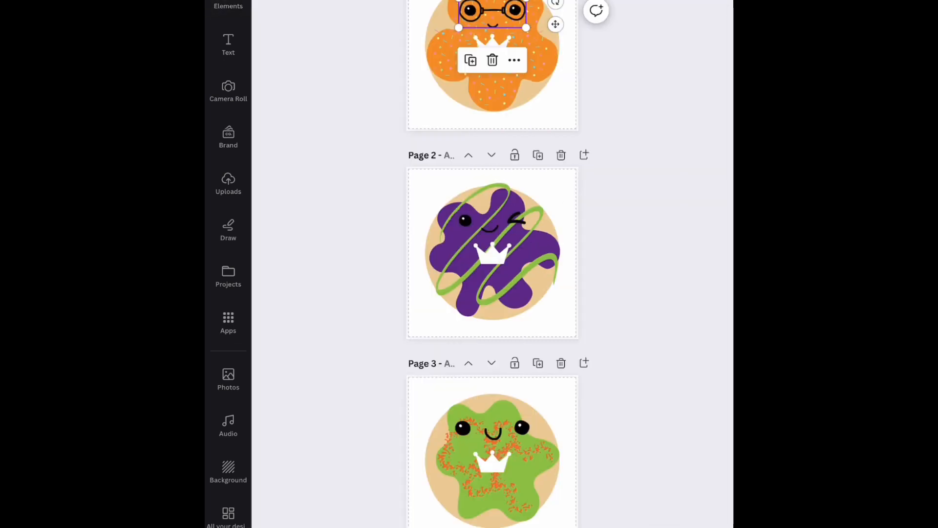
{"action": "left_click", "coordinate": [655, 254]}
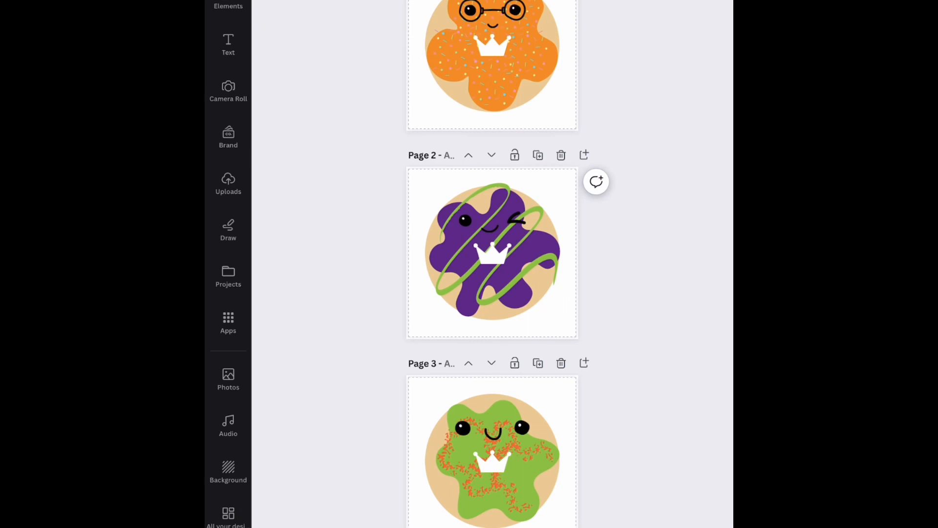
- Search the elements library for "Stick arm" and show all matching graphics
{"action": "left_click", "coordinate": [229, 6]}
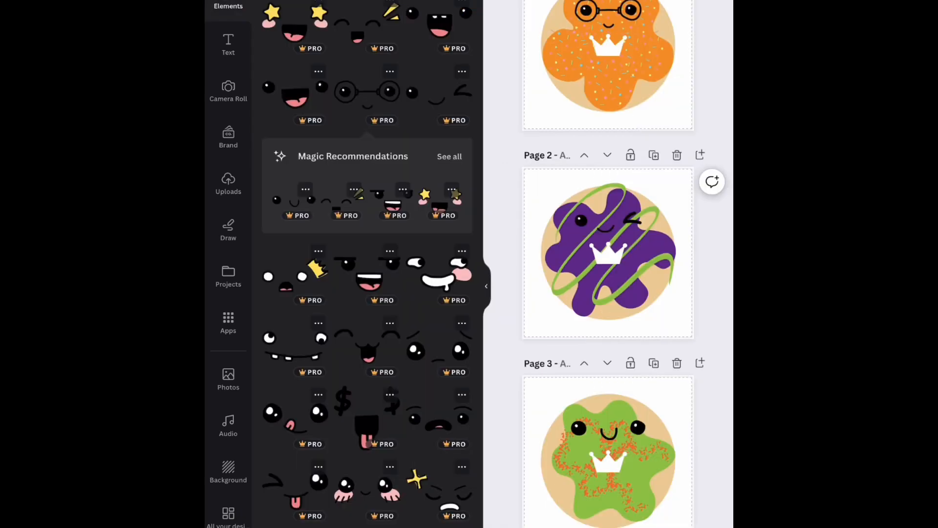
{"action": "scroll", "coordinate": [367, 274], "scroll_direction": "up", "scroll_amount": 10}
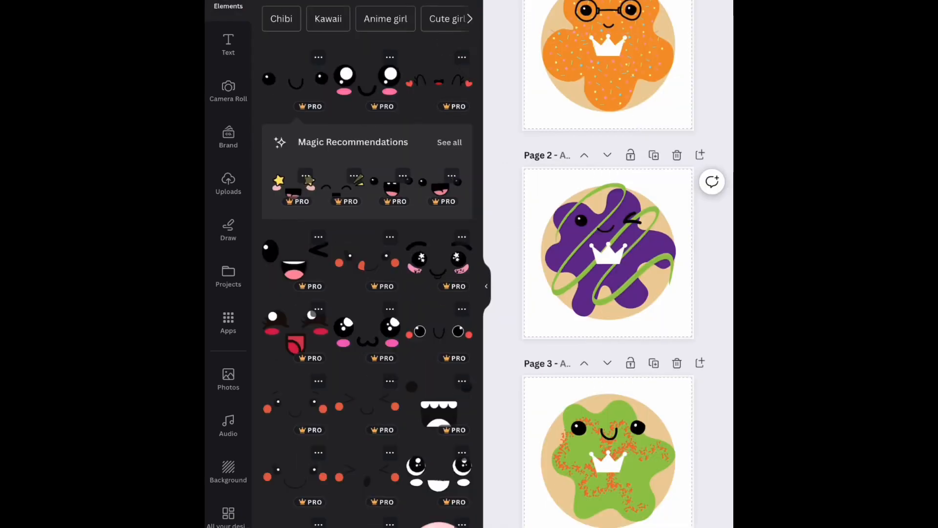
{"action": "left_click", "coordinate": [443, 1]}
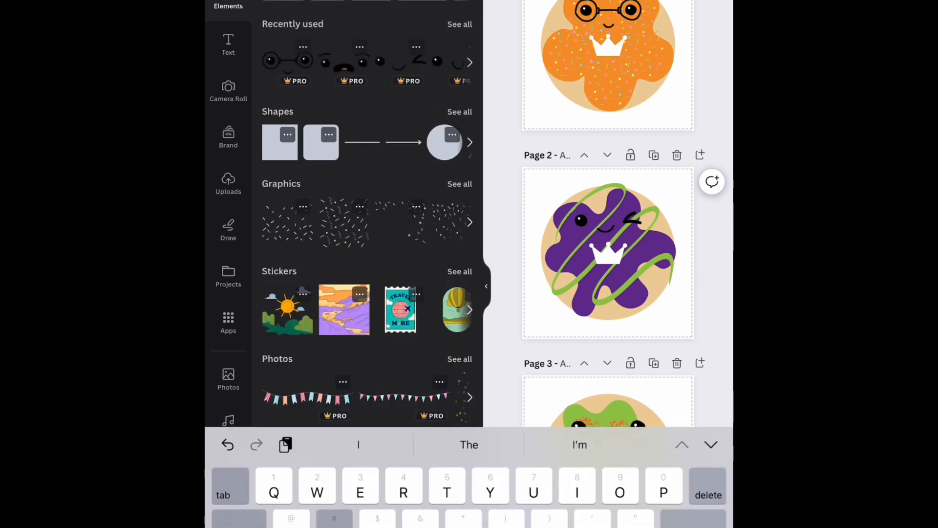
{"action": "type", "text": "Stick "}
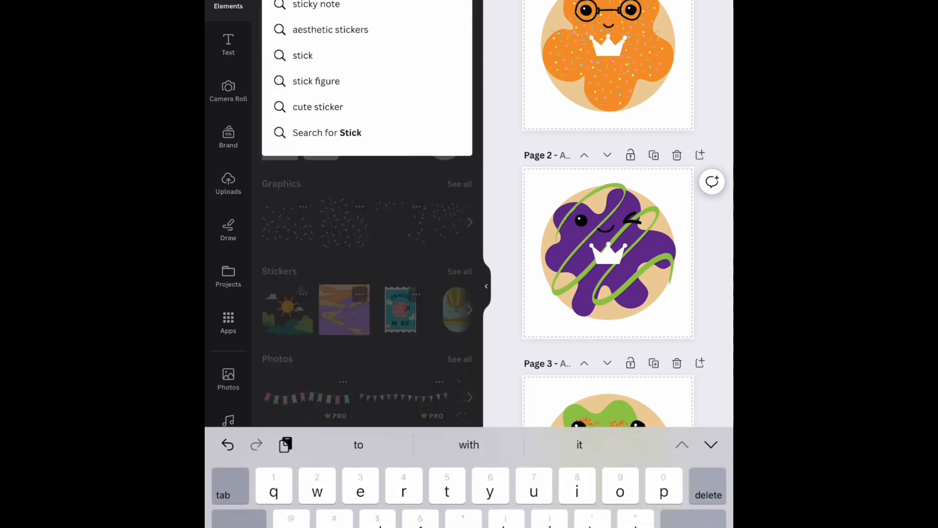
{"action": "type", "text": "ar"}
{"action": "type", "text": "m"}
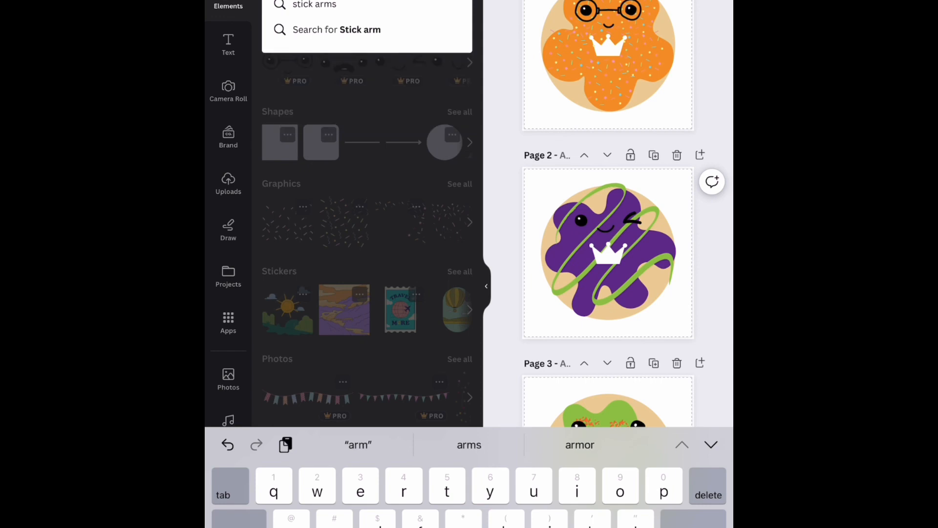
{"action": "key", "text": "Return"}
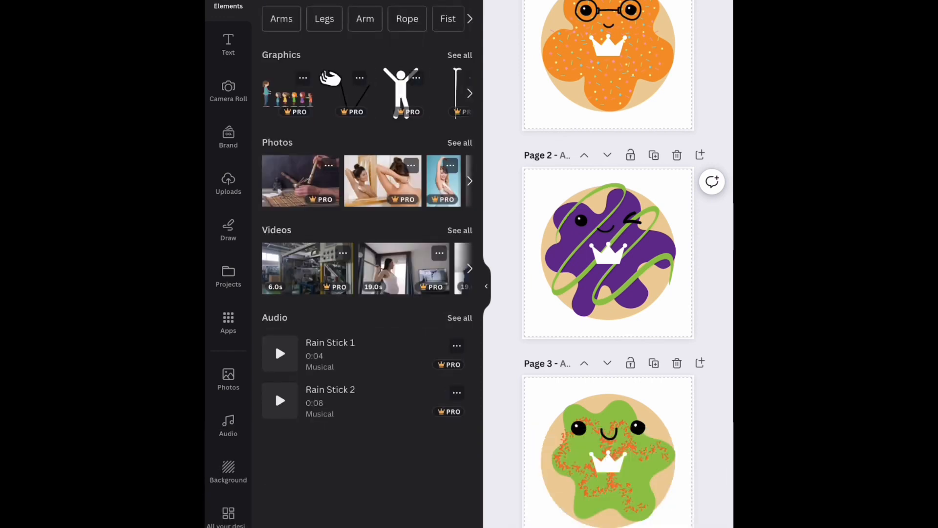
{"action": "left_click", "coordinate": [459, 55]}
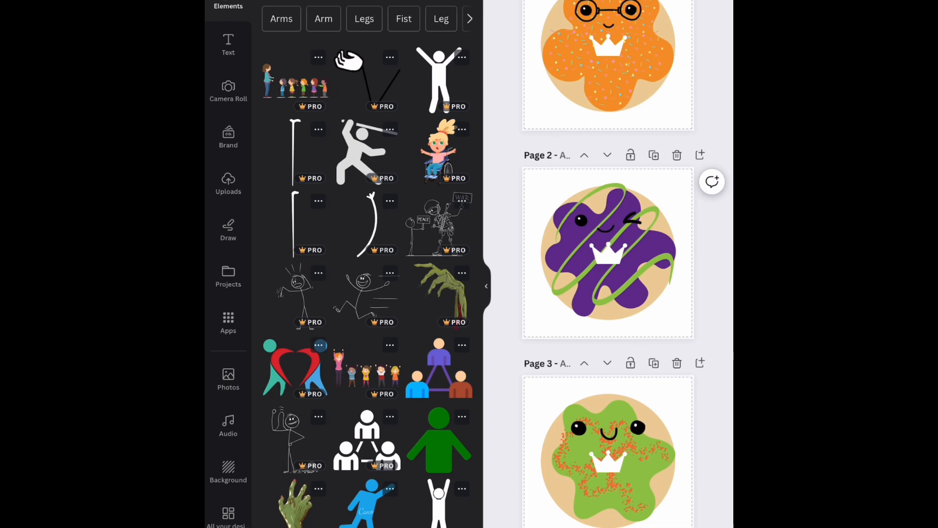
- Add the curved stick arm with a small hand to page 2, tilt it outward and place it on the purple cookie's right side
{"action": "left_click", "coordinate": [370, 224]}
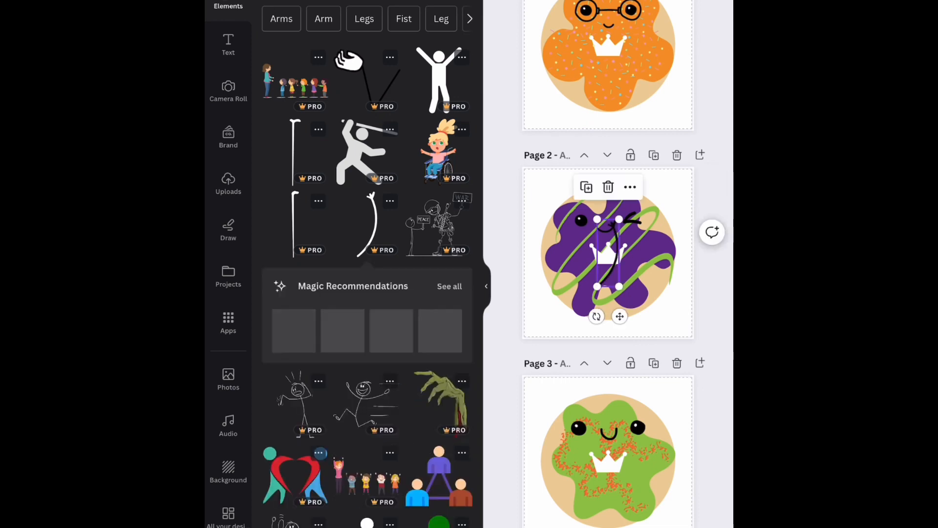
{"action": "left_click_drag", "start_coordinate": [608, 252], "coordinate": [653, 245]}
{"action": "left_click_drag", "start_coordinate": [641, 309], "coordinate": [614, 296]}
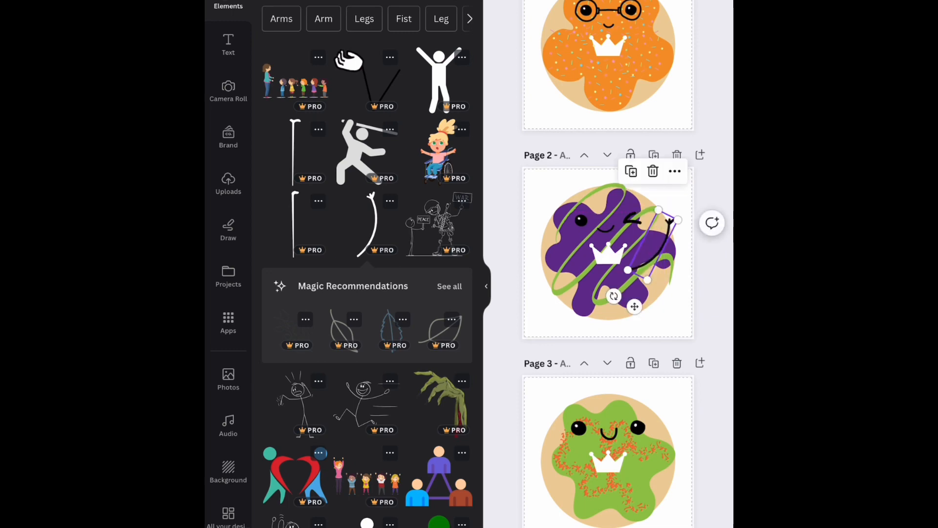
{"action": "left_click_drag", "start_coordinate": [653, 245], "coordinate": [643, 253]}
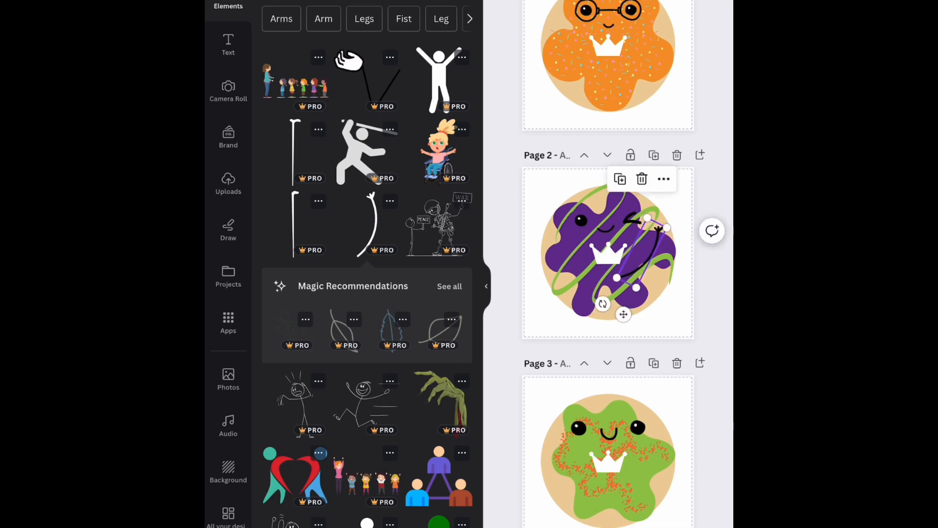
- Duplicate the stick arm, rotate the copy to point downward and place it on the purple cookie's lower left edge
{"action": "left_click", "coordinate": [620, 179]}
{"action": "left_click_drag", "start_coordinate": [645, 256], "coordinate": [584, 253]}
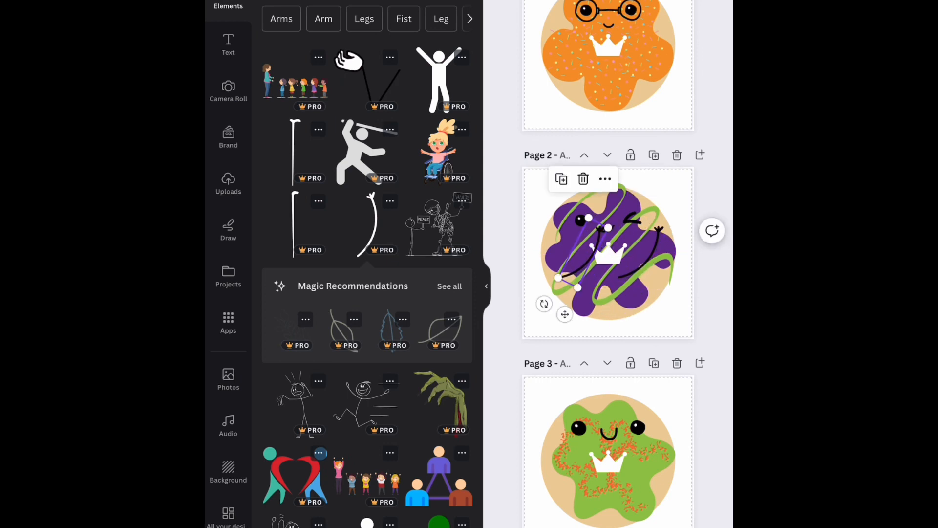
{"action": "left_click_drag", "start_coordinate": [544, 304], "coordinate": [588, 188]}
{"action": "left_click_drag", "start_coordinate": [583, 253], "coordinate": [552, 341]}
{"action": "left_click_drag", "start_coordinate": [570, 302], "coordinate": [581, 287]}
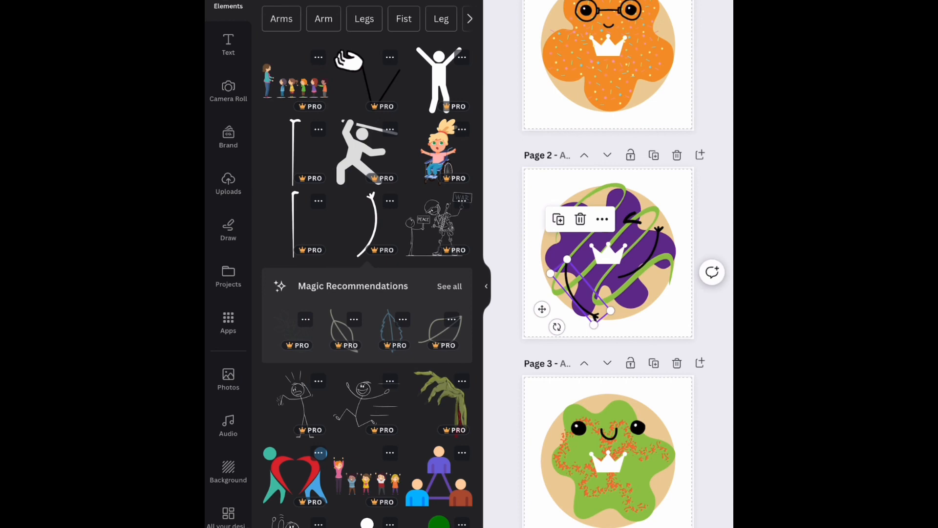
{"action": "left_click_drag", "start_coordinate": [557, 327], "coordinate": [561, 329]}
- Rotate the purple cookie's right arm more upright and shift it slightly outward toward the cookie's edge
{"action": "left_click", "coordinate": [652, 252]}
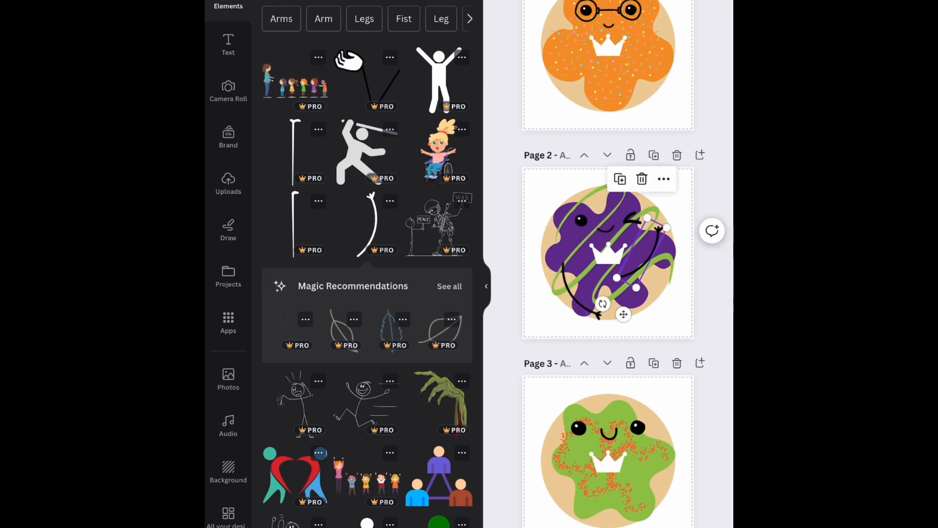
{"action": "left_click_drag", "start_coordinate": [602, 304], "coordinate": [617, 312]}
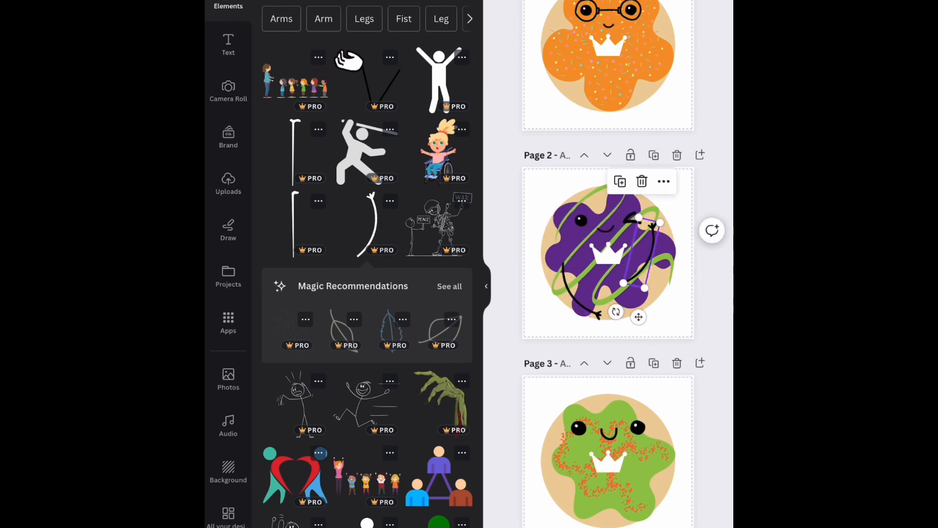
{"action": "left_click_drag", "start_coordinate": [642, 252], "coordinate": [651, 255]}
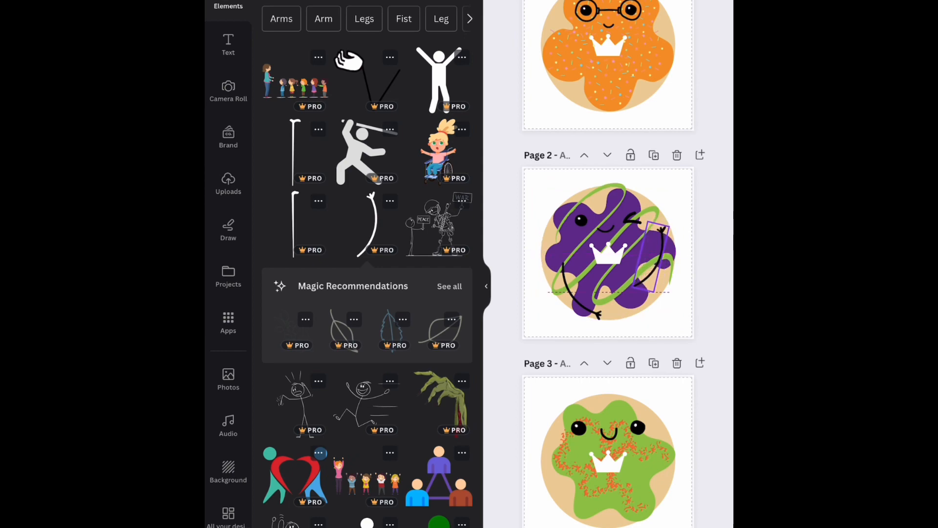
{"action": "left_click_drag", "start_coordinate": [651, 255], "coordinate": [651, 255]}
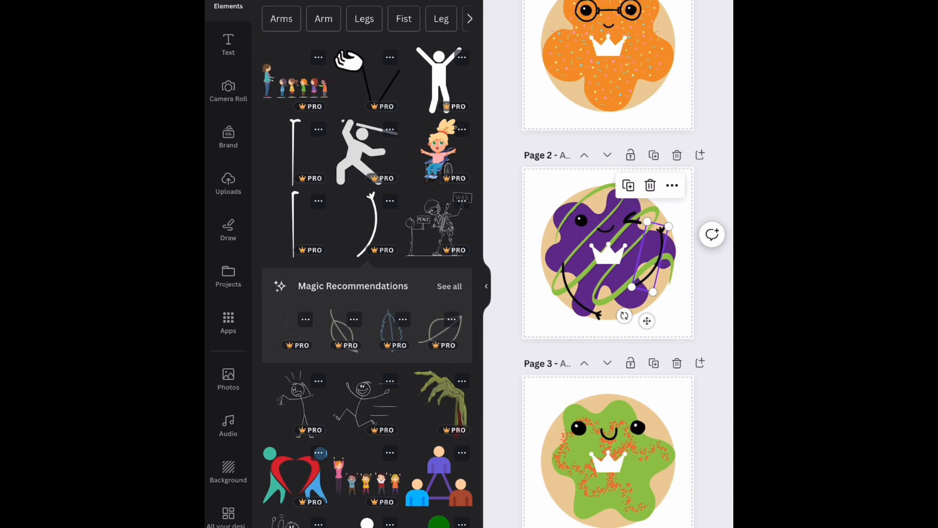
{"action": "left_click", "coordinate": [681, 318]}
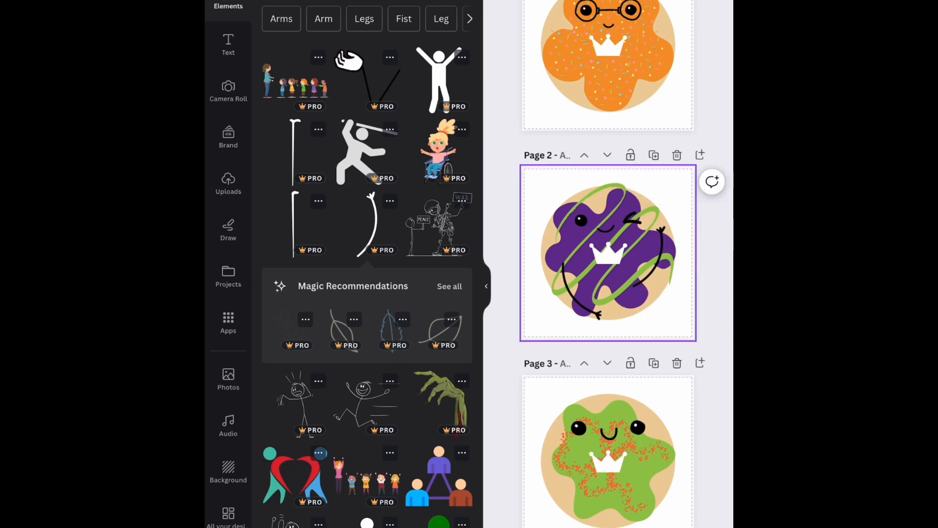
- Lower the transparency value of the green icing swirl on page 2 so it becomes partly see-through
{"action": "left_click", "coordinate": [612, 245]}
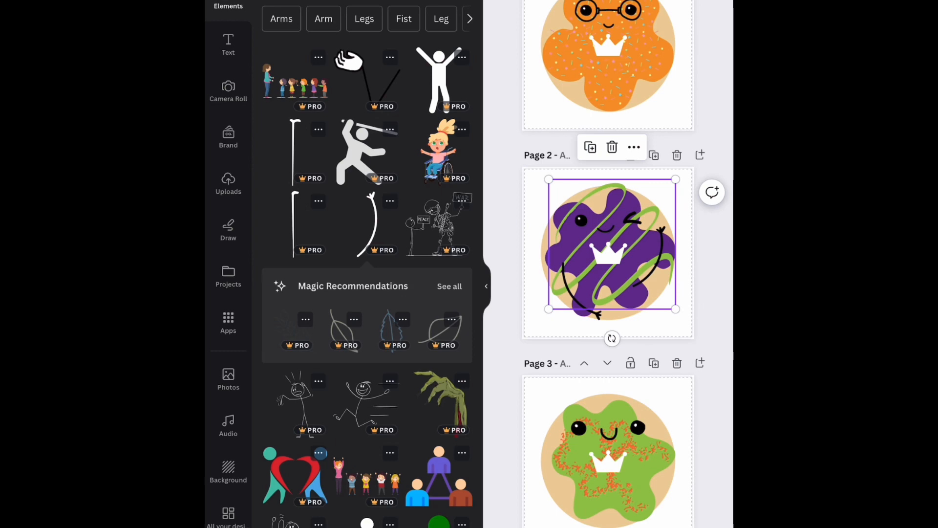
{"action": "left_click", "coordinate": [504, 1]}
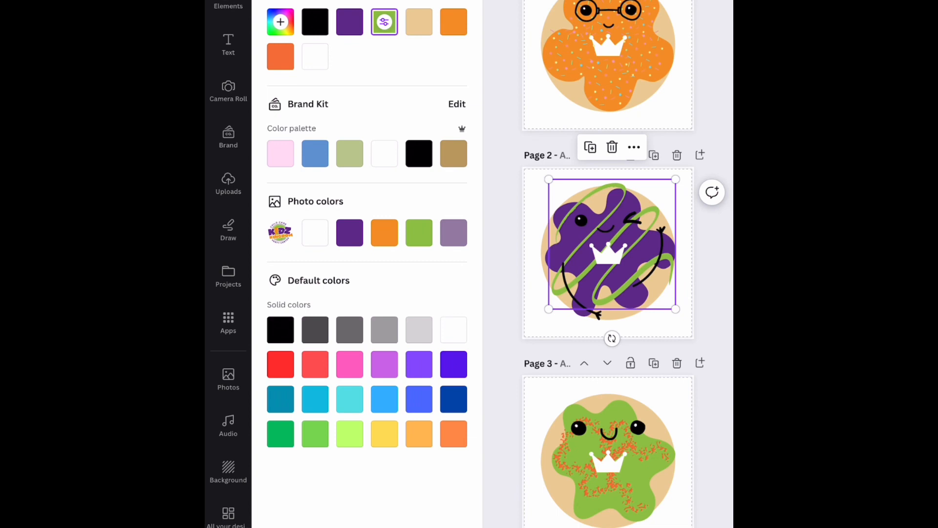
{"action": "left_click", "coordinate": [589, 1]}
{"action": "left_click_drag", "start_coordinate": [651, 26], "coordinate": [588, 26]}
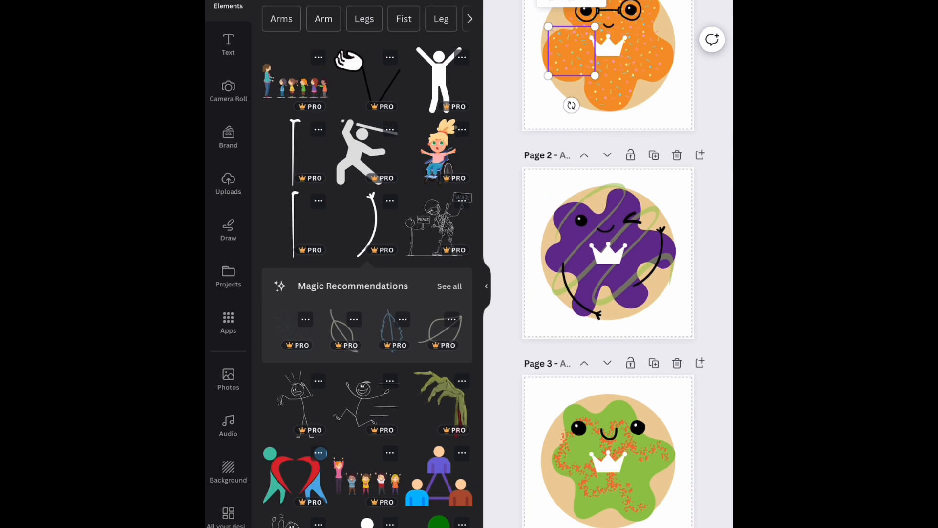
- Set the transparency of the purple icing shape on page 2 to 75
{"action": "left_click", "coordinate": [611, 255]}
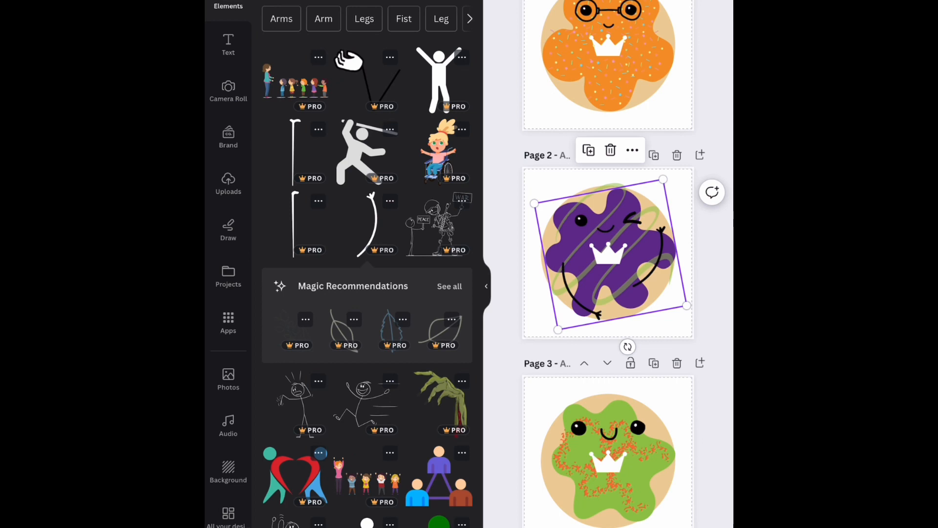
{"action": "left_click", "coordinate": [504, 1]}
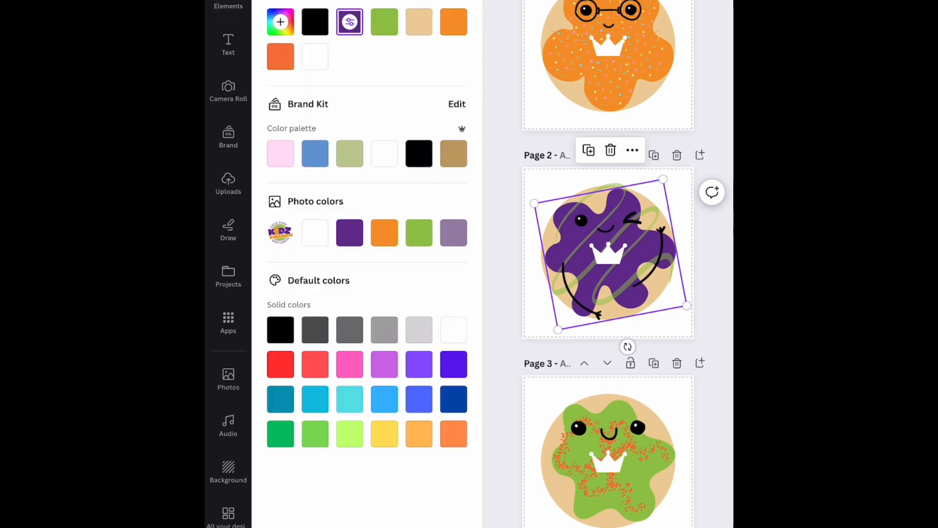
{"action": "left_click", "coordinate": [589, 1]}
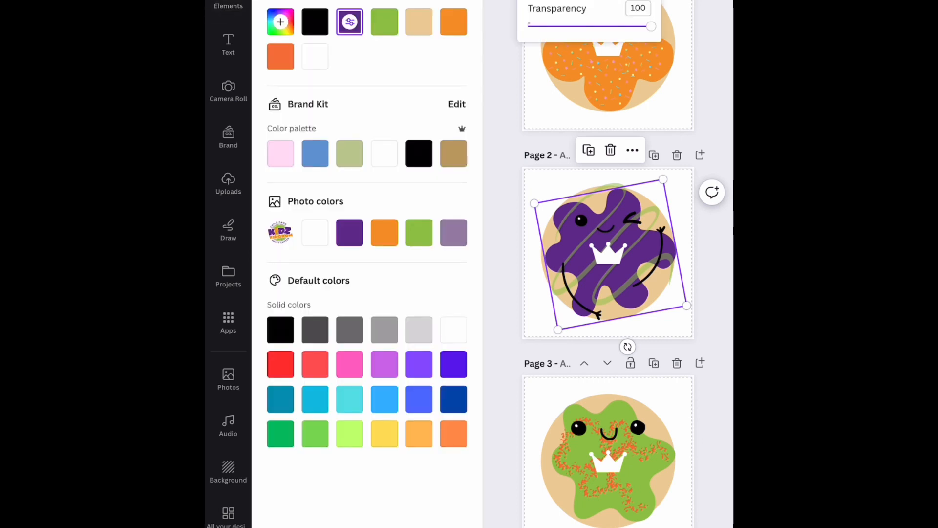
{"action": "left_click_drag", "start_coordinate": [651, 26], "coordinate": [620, 26]}
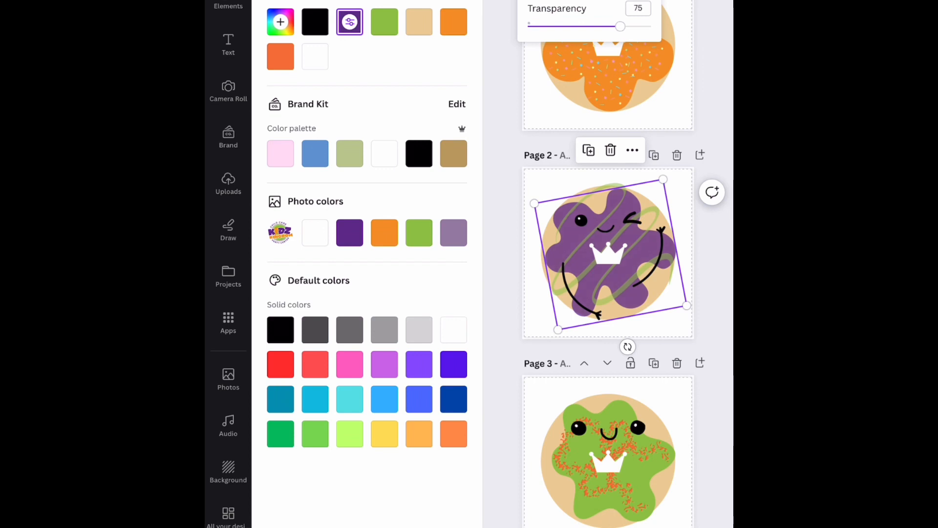
{"action": "left_click", "coordinate": [675, 325]}
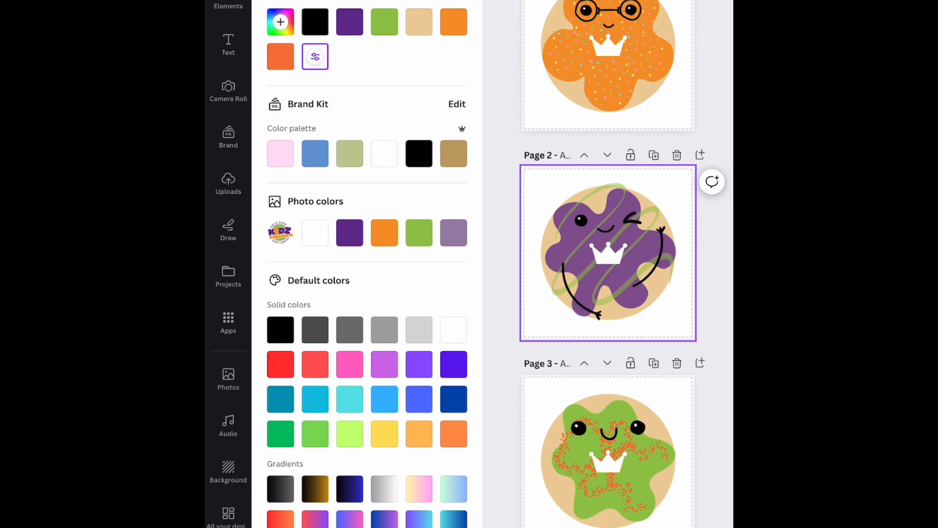
- Flip the purple cookie's left arm vertically, then rotate and move it so it rises along the left side, mirroring the right arm
{"action": "left_click", "coordinate": [575, 296]}
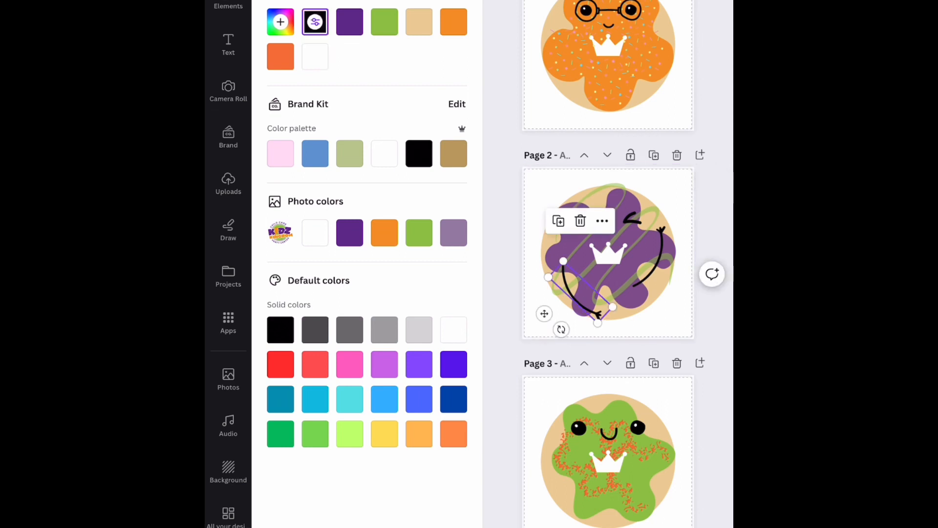
{"action": "left_click", "coordinate": [599, 1]}
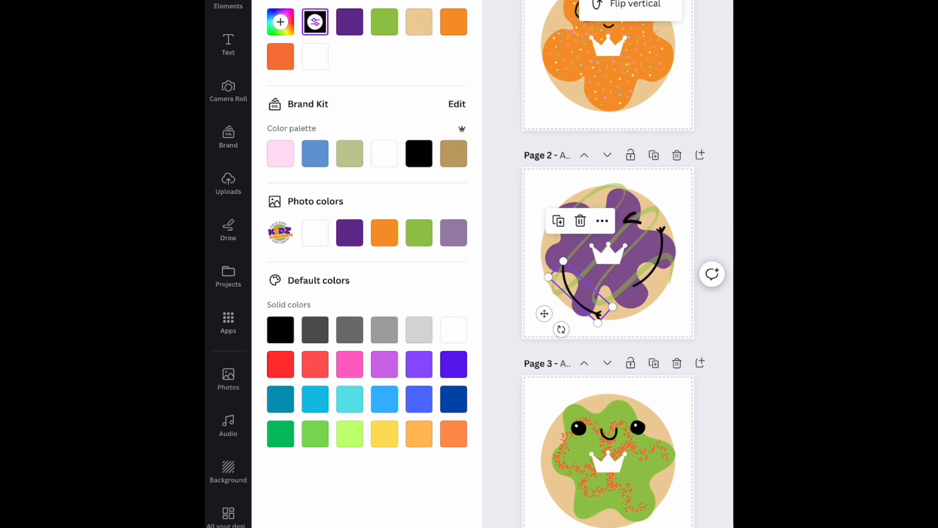
{"action": "left_click", "coordinate": [636, 4]}
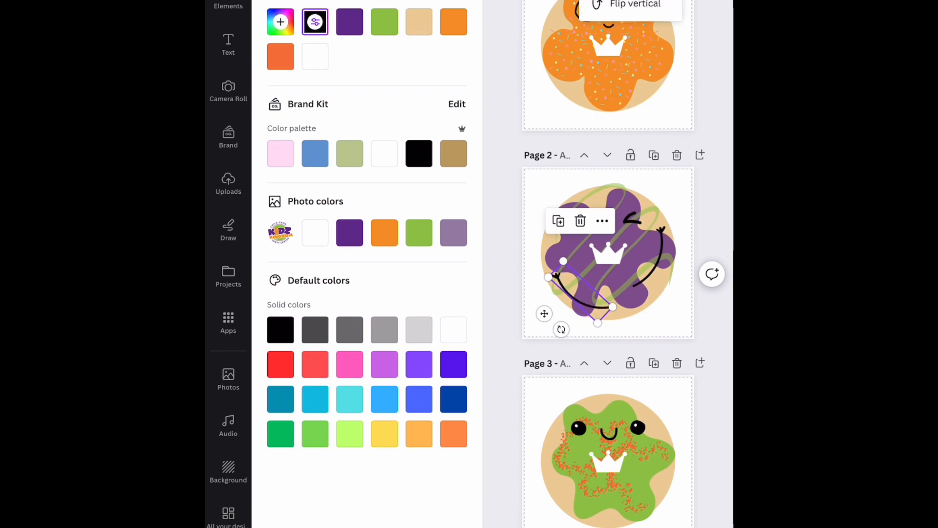
{"action": "left_click_drag", "start_coordinate": [562, 330], "coordinate": [551, 321]}
{"action": "left_click_drag", "start_coordinate": [581, 292], "coordinate": [562, 266]}
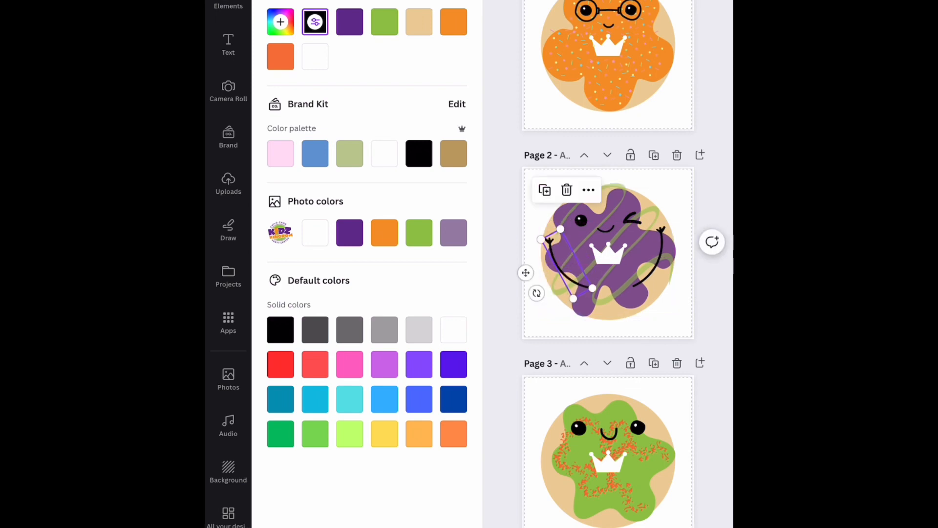
{"action": "left_click", "coordinate": [638, 262]}
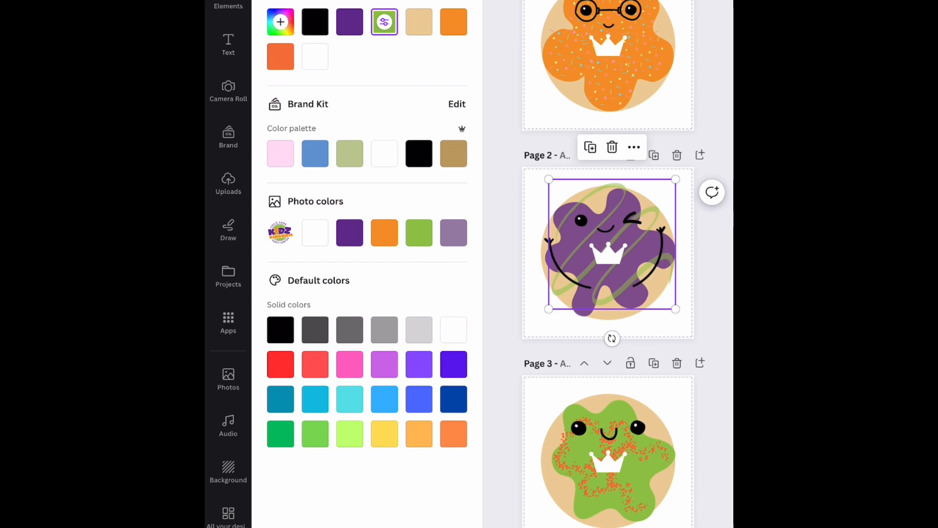
{"action": "left_click", "coordinate": [681, 326]}
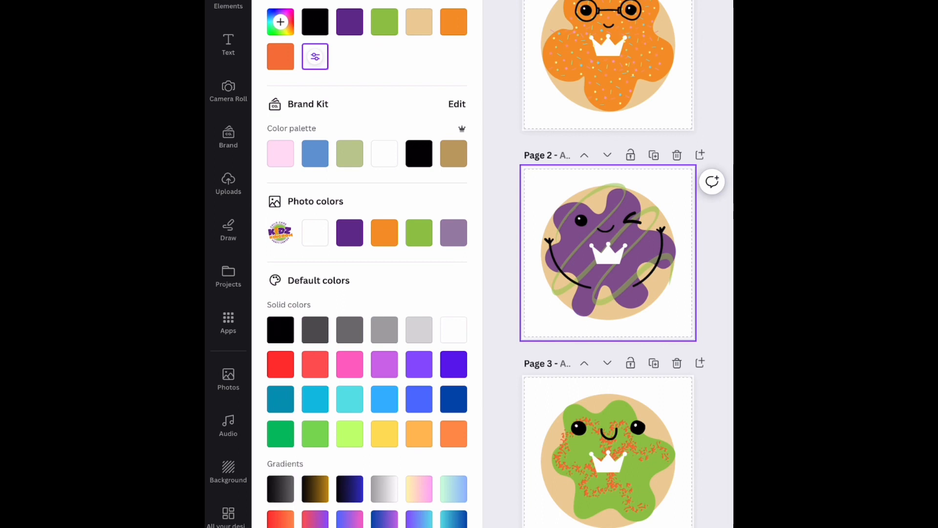
{"action": "left_click", "coordinate": [622, 288]}
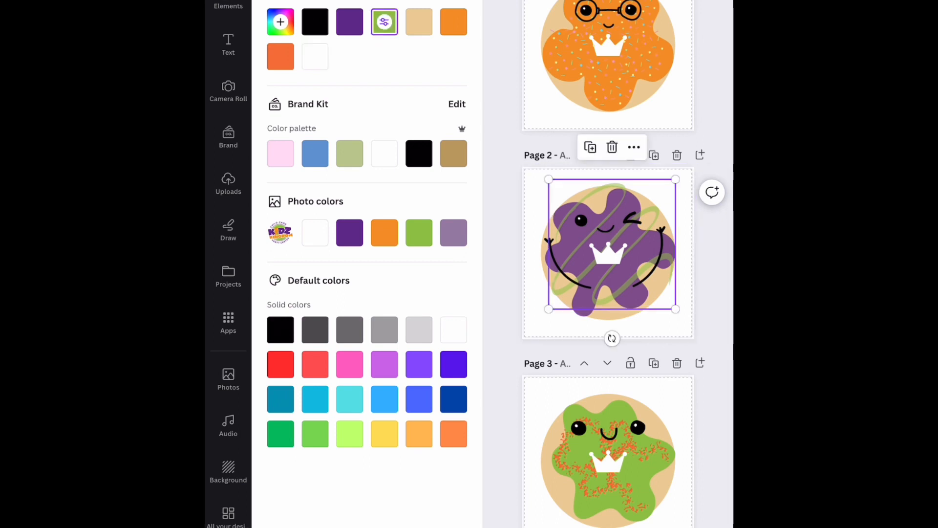
{"action": "left_click", "coordinate": [680, 324]}
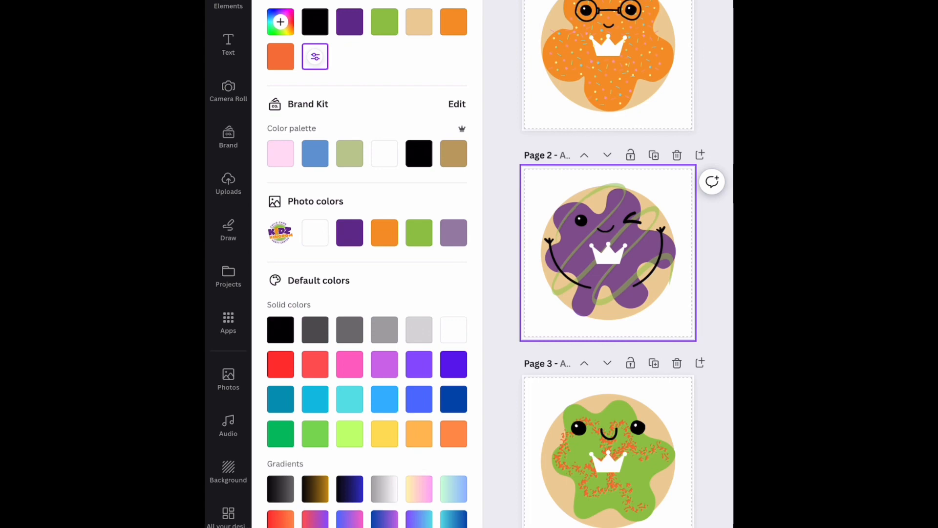
- Rotate both of the purple cookie's arms slightly more upright
{"action": "left_click", "coordinate": [562, 267]}
{"action": "left_click_drag", "start_coordinate": [536, 293], "coordinate": [534, 290]}
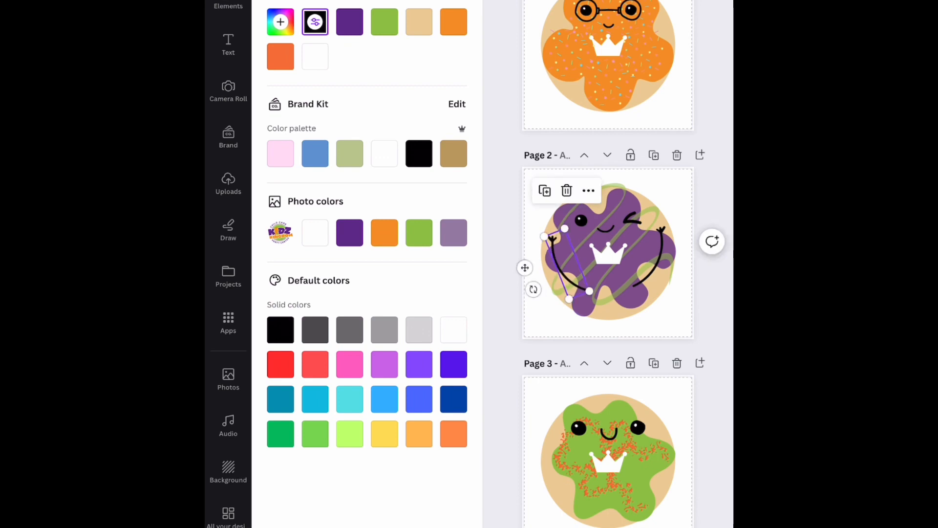
{"action": "left_click", "coordinate": [657, 260]}
{"action": "left_click_drag", "start_coordinate": [624, 316], "coordinate": [632, 319]}
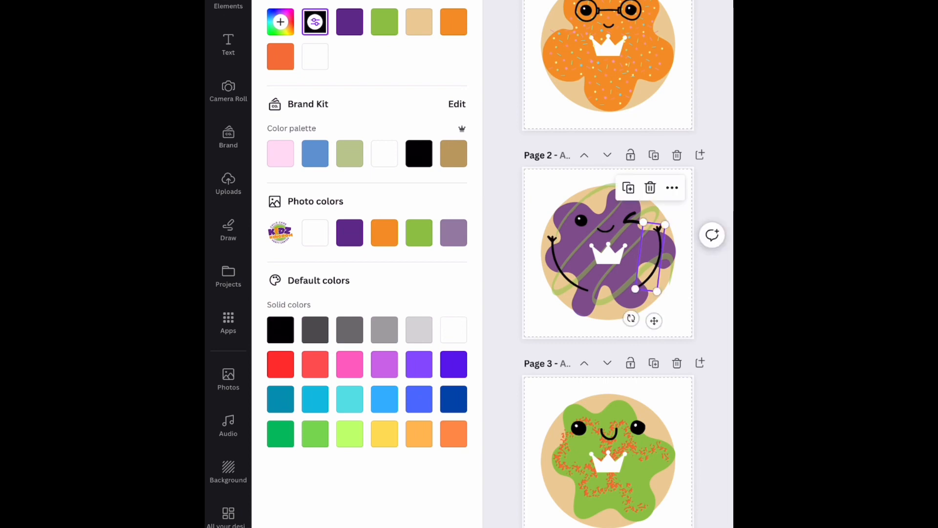
- Browse the stick arm graphics and the items similar to the curved and straight white arms for other arm designs
{"action": "left_click", "coordinate": [677, 313]}
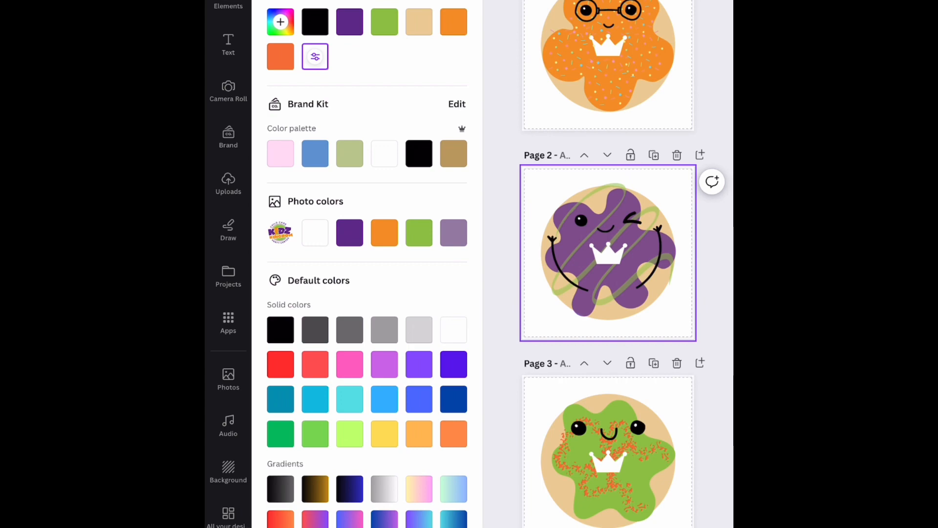
{"action": "left_click", "coordinate": [228, 6]}
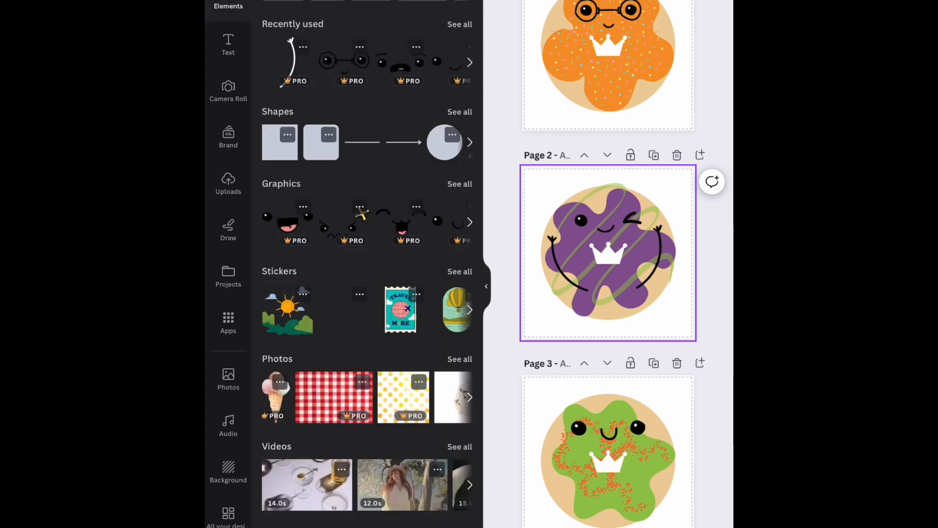
{"action": "left_click", "coordinate": [362, 1]}
{"action": "left_click", "coordinate": [304, 9]}
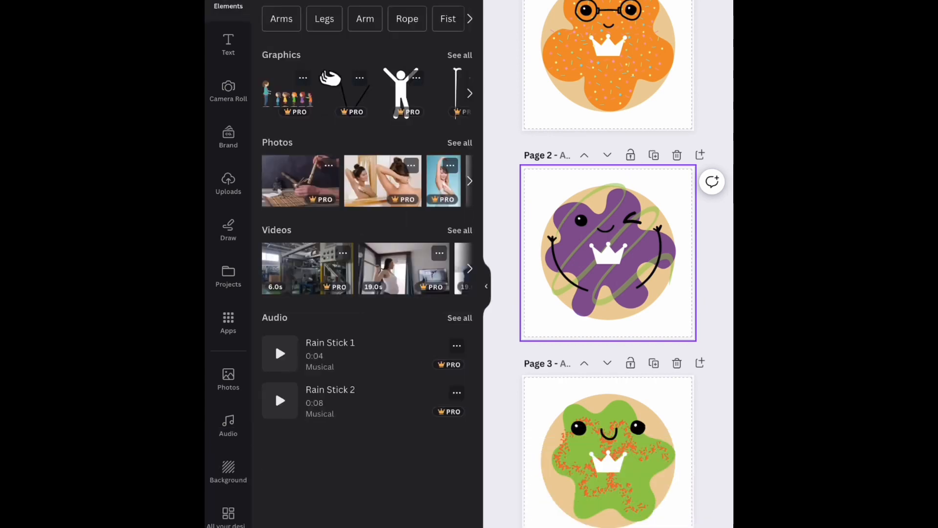
{"action": "left_click", "coordinate": [460, 55]}
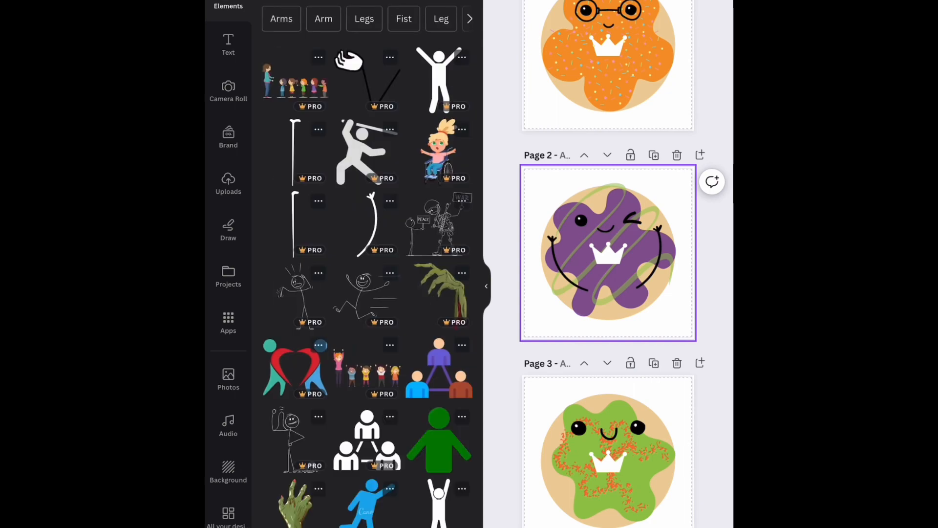
{"action": "left_click", "coordinate": [390, 201]}
{"action": "left_click", "coordinate": [464, 397]}
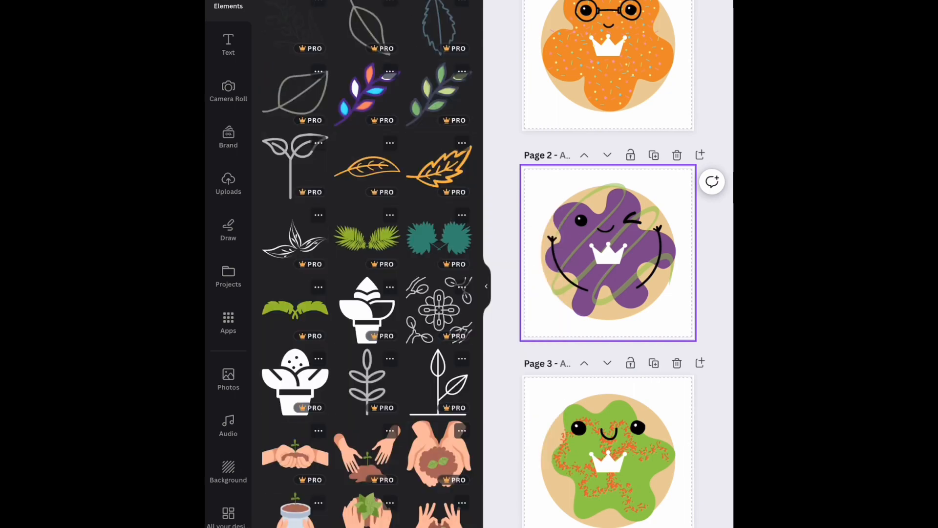
{"action": "scroll", "coordinate": [367, 264], "scroll_direction": "down", "scroll_amount": 5}
{"action": "scroll", "coordinate": [367, 264], "scroll_direction": "down", "scroll_amount": 5}
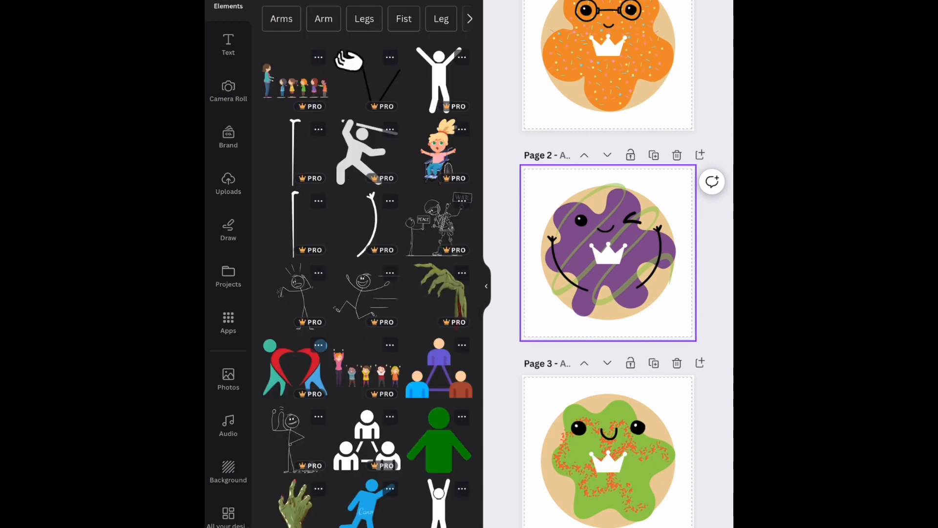
{"action": "scroll", "coordinate": [367, 264], "scroll_direction": "down", "scroll_amount": 5}
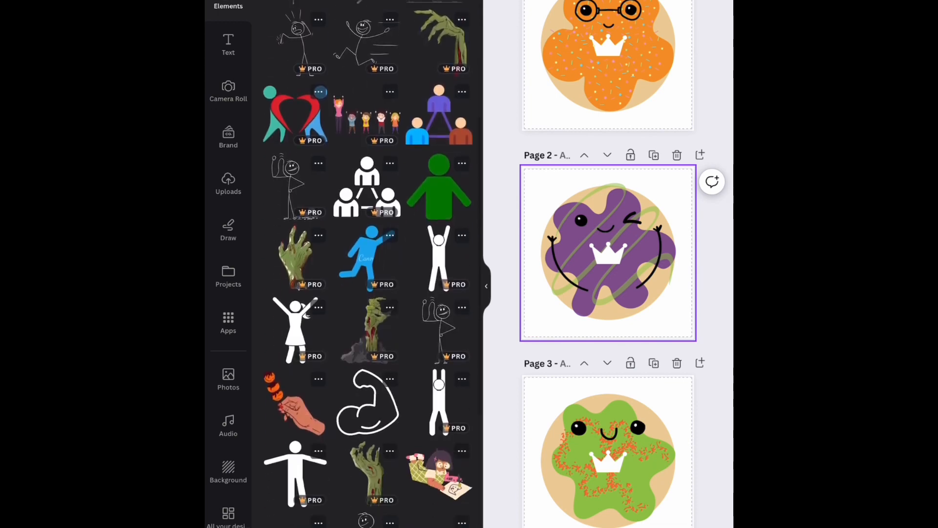
{"action": "scroll", "coordinate": [367, 264], "scroll_direction": "up", "scroll_amount": 6}
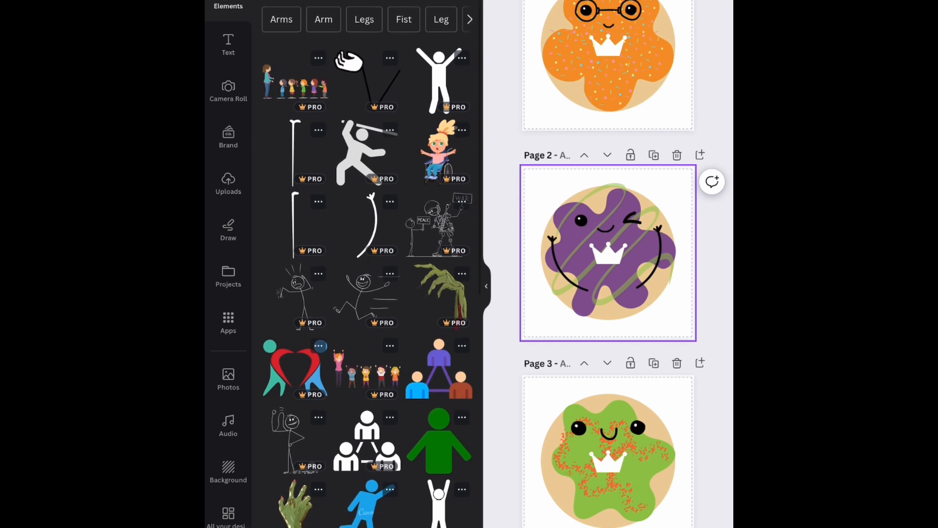
{"action": "left_click", "coordinate": [319, 201]}
{"action": "left_click", "coordinate": [393, 408]}
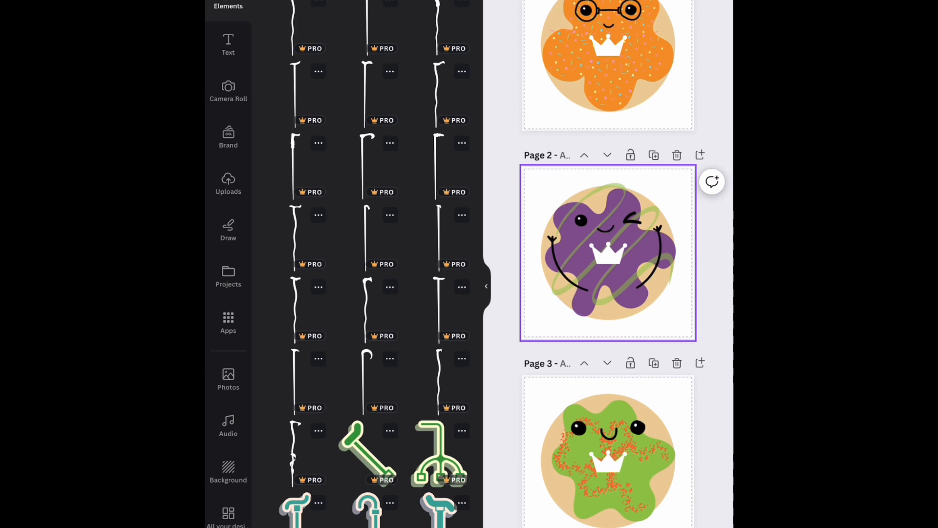
- Copy the purple cookie's right arm onto the green cookie on page 3 and flip the copy vertically
{"action": "left_click", "coordinate": [659, 257]}
{"action": "left_click_drag", "start_coordinate": [650, 257], "coordinate": [643, 462]}
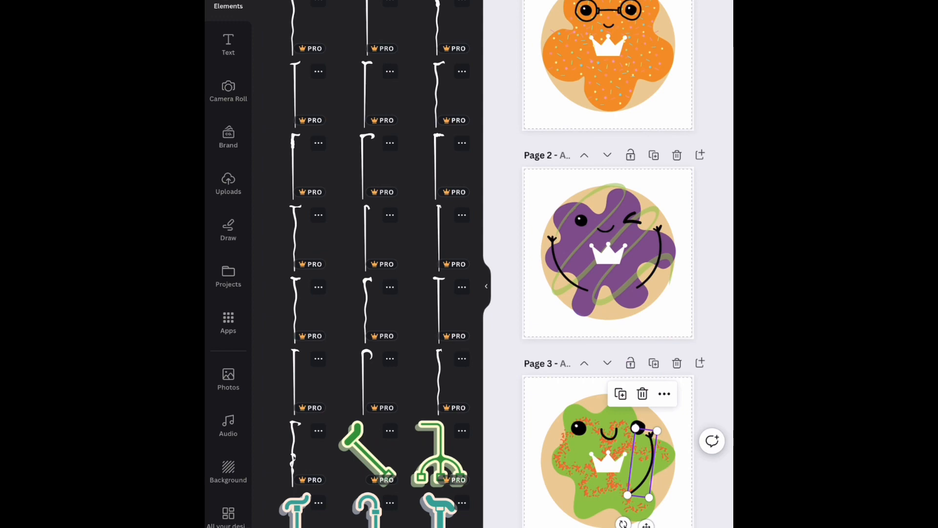
{"action": "left_click", "coordinate": [486, 287]}
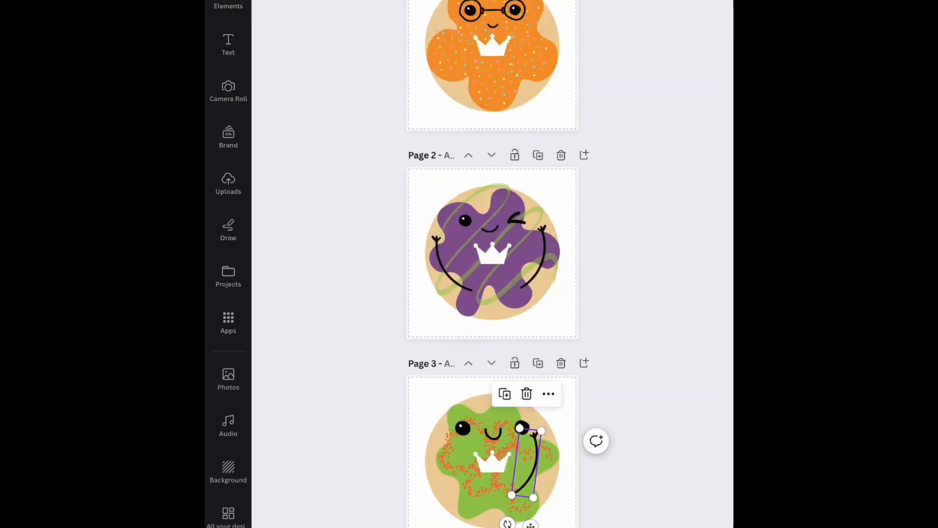
{"action": "key", "text": "alt+1"}
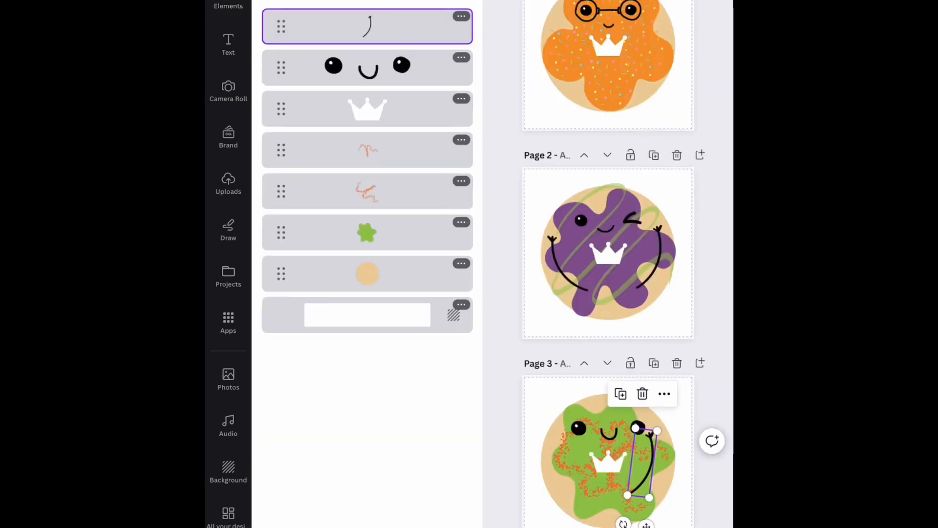
{"action": "key", "text": "alt+1"}
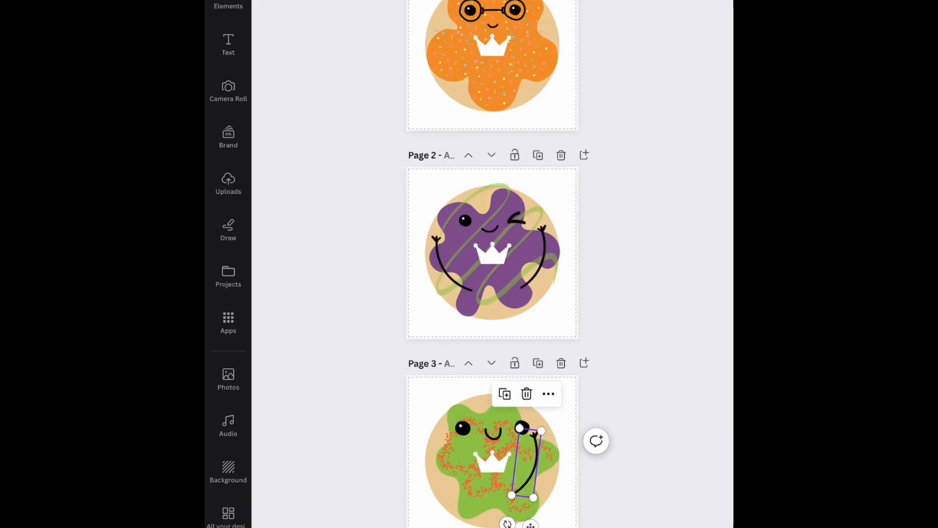
{"action": "left_click", "coordinate": [363, 1]}
{"action": "left_click", "coordinate": [403, 4]}
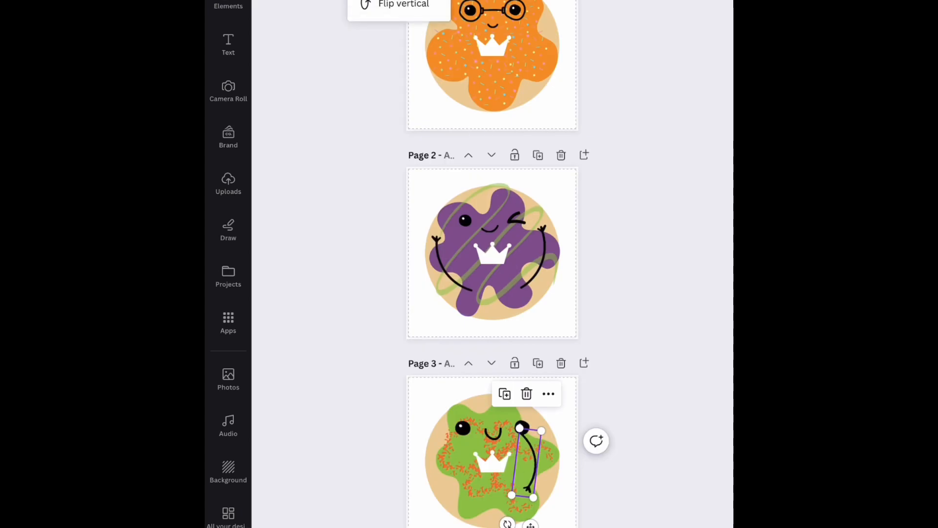
- Shrink the green cookie's arm and rotate it so it curves down and inward along the cookie's lower right edge
{"action": "mouse_move", "coordinate": [527, 462]}
{"action": "left_mouse_down"}
{"action": "mouse_move", "coordinate": [493, 457]}
{"action": "mouse_move", "coordinate": [527, 479]}
{"action": "left_mouse_up"}
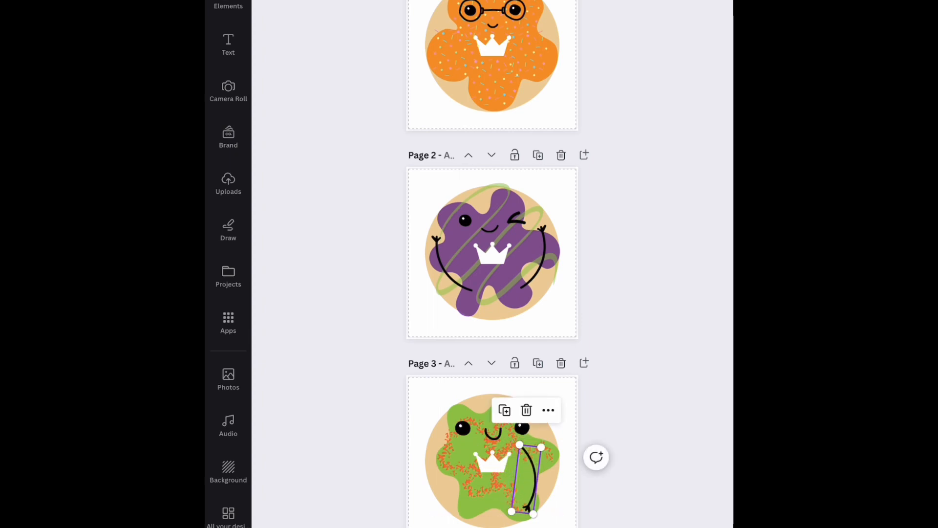
{"action": "left_click_drag", "start_coordinate": [520, 445], "coordinate": [525, 467]}
{"action": "left_click_drag", "start_coordinate": [524, 527], "coordinate": [483, 519]}
{"action": "scroll", "coordinate": [509, 264], "scroll_direction": "down", "scroll_amount": 1}
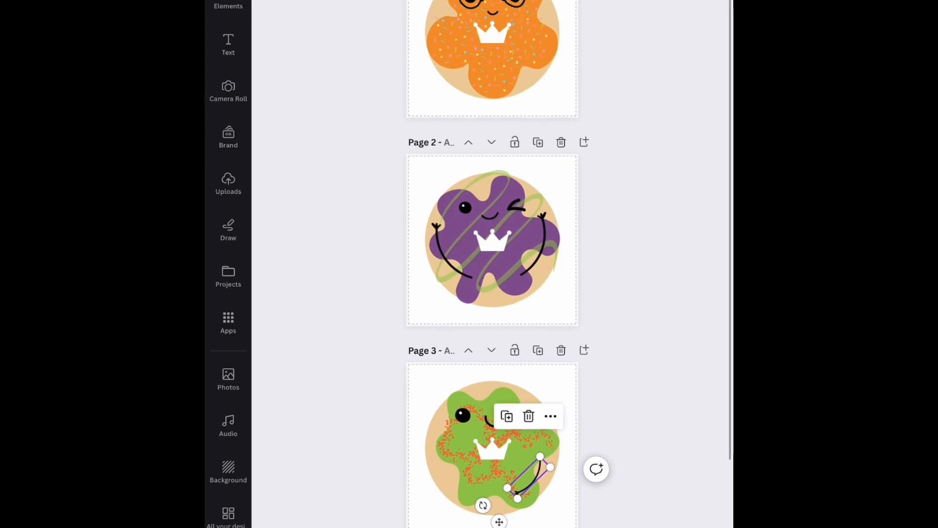
- Duplicate the green cookie's arm to its left side, then flip the copy vertically and rotate it to mirror the right arm
{"action": "left_click_drag", "start_coordinate": [529, 478], "coordinate": [455, 468]}
{"action": "left_click", "coordinate": [507, 408]}
{"action": "left_click", "coordinate": [364, 0]}
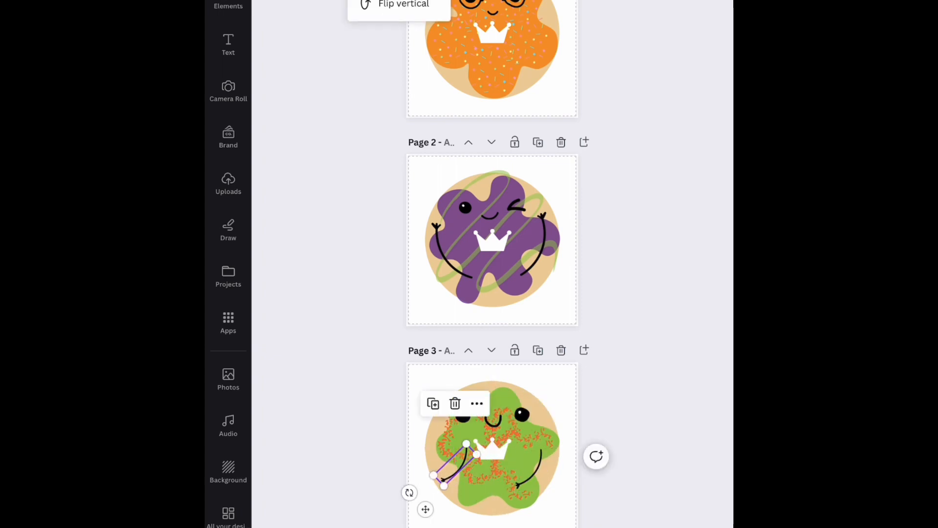
{"action": "left_click", "coordinate": [404, 0]}
{"action": "left_click_drag", "start_coordinate": [410, 492], "coordinate": [493, 502]}
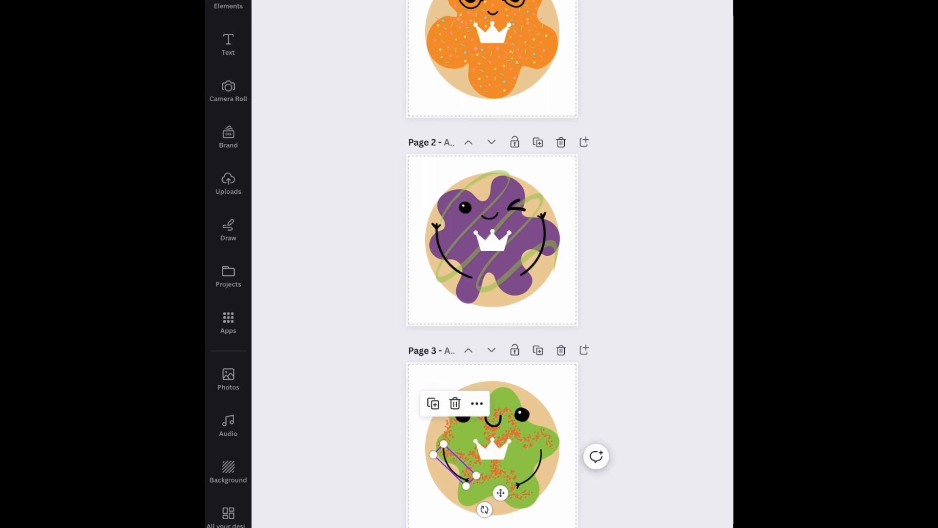
{"action": "left_click_drag", "start_coordinate": [456, 465], "coordinate": [453, 475]}
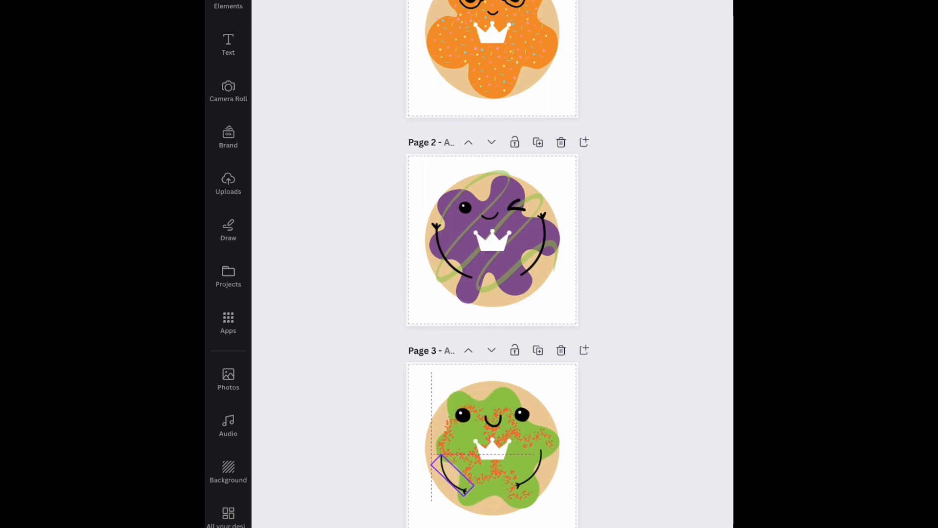
{"action": "left_click", "coordinate": [501, 464]}
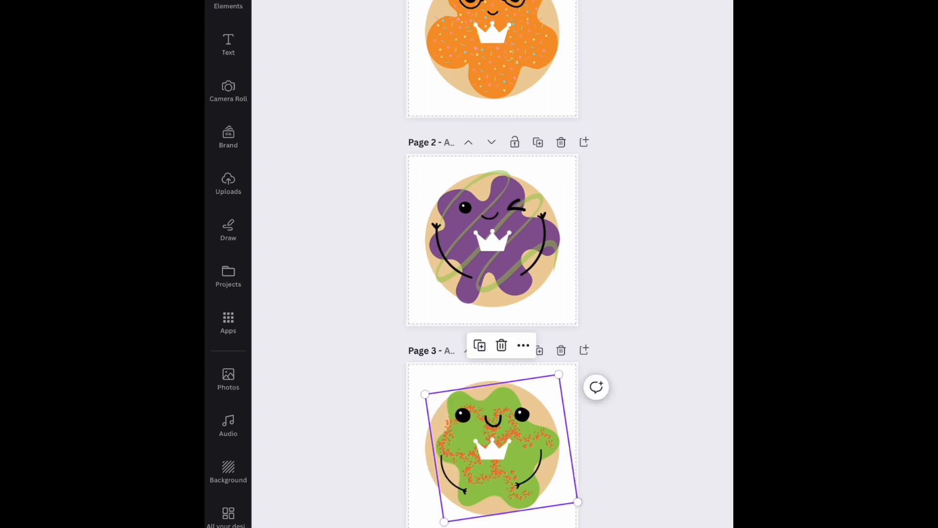
- Move the green cookie's right arm outward, then rotate the left arm slightly steeper and shift it toward the cookie's edge
{"action": "left_click", "coordinate": [532, 471]}
{"action": "left_click_drag", "start_coordinate": [530, 471], "coordinate": [538, 475]}
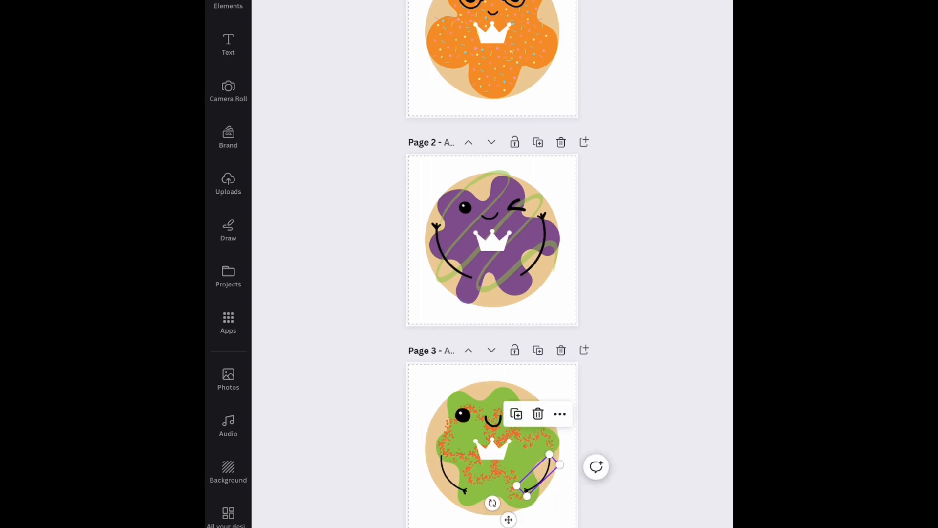
{"action": "left_click", "coordinate": [452, 473]}
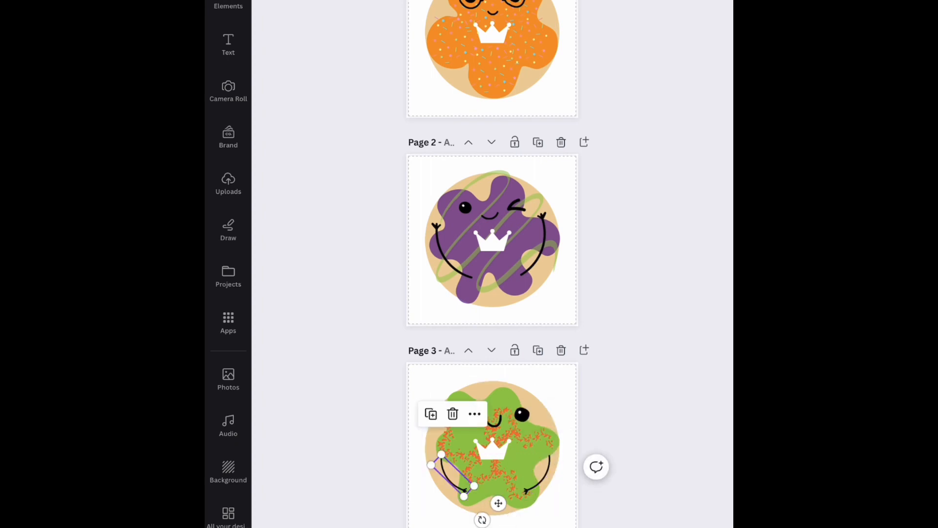
{"action": "mouse_move", "coordinate": [483, 520]}
{"action": "left_mouse_down"}
{"action": "mouse_move", "coordinate": [474, 524]}
{"action": "mouse_move", "coordinate": [486, 508]}
{"action": "left_mouse_up"}
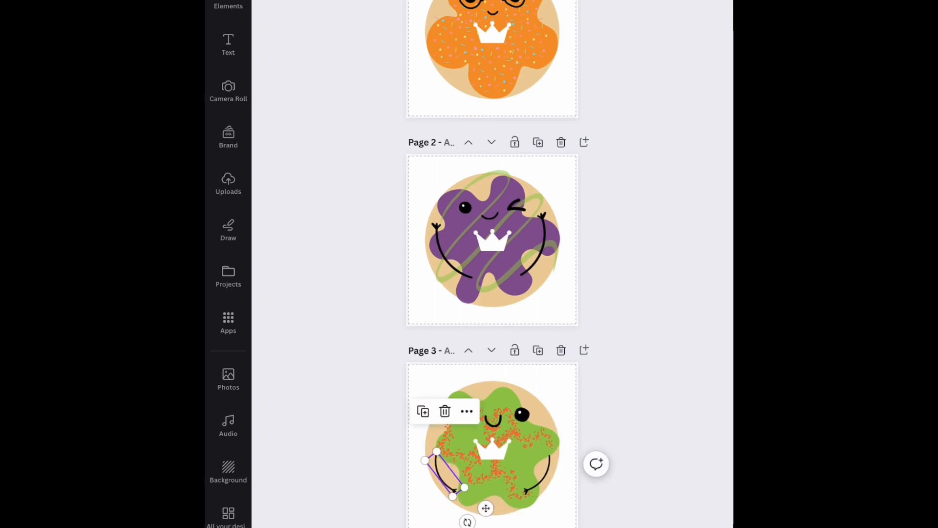
{"action": "left_click", "coordinate": [562, 386]}
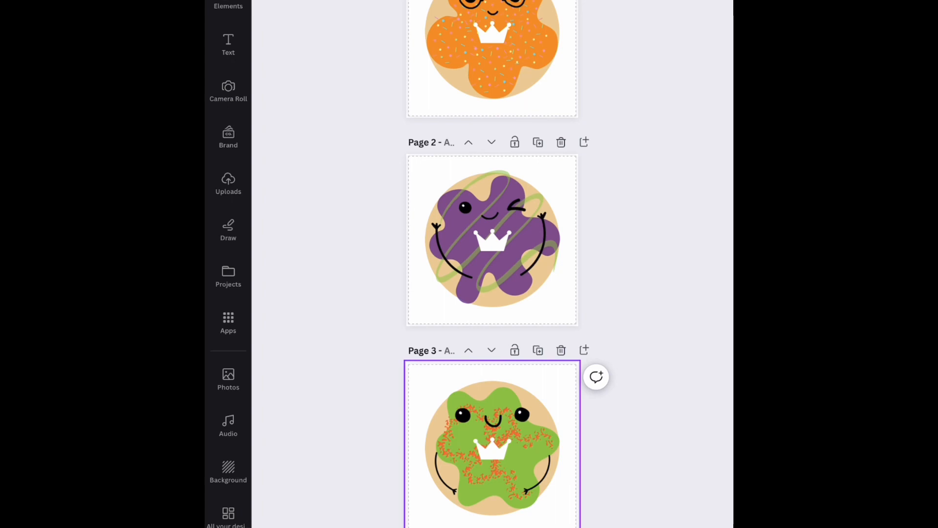
- Enlarge both of the green cookie's arms so their hands reach lower and closer to the centre
{"action": "left_click", "coordinate": [443, 477]}
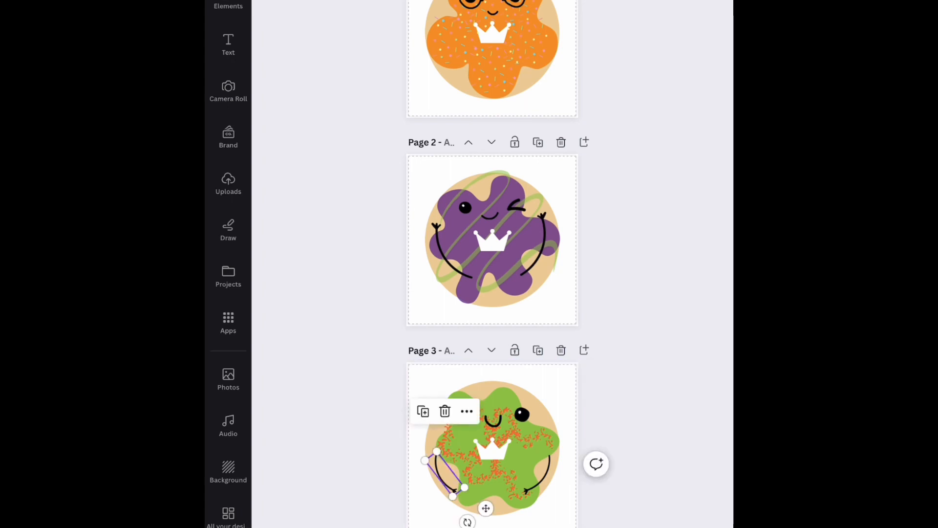
{"action": "left_click_drag", "start_coordinate": [464, 487], "coordinate": [478, 496]}
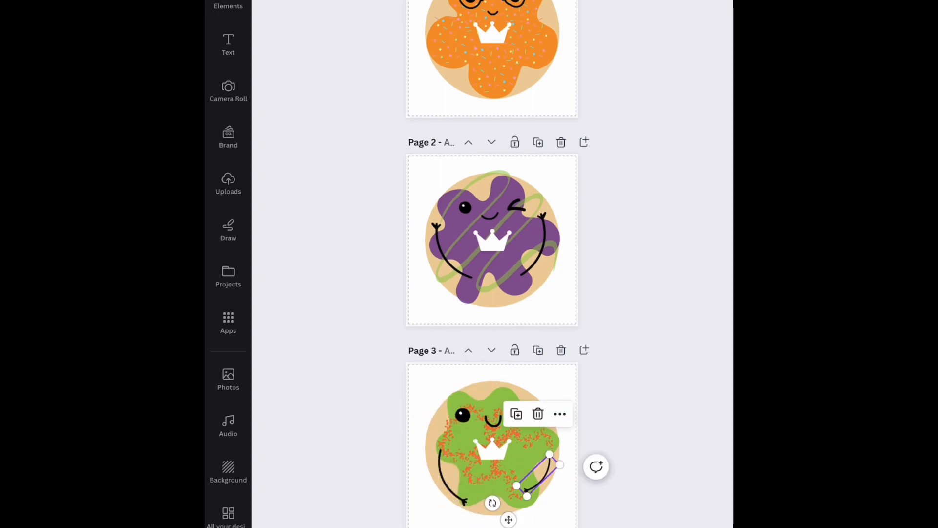
{"action": "left_click_drag", "start_coordinate": [517, 485], "coordinate": [502, 493]}
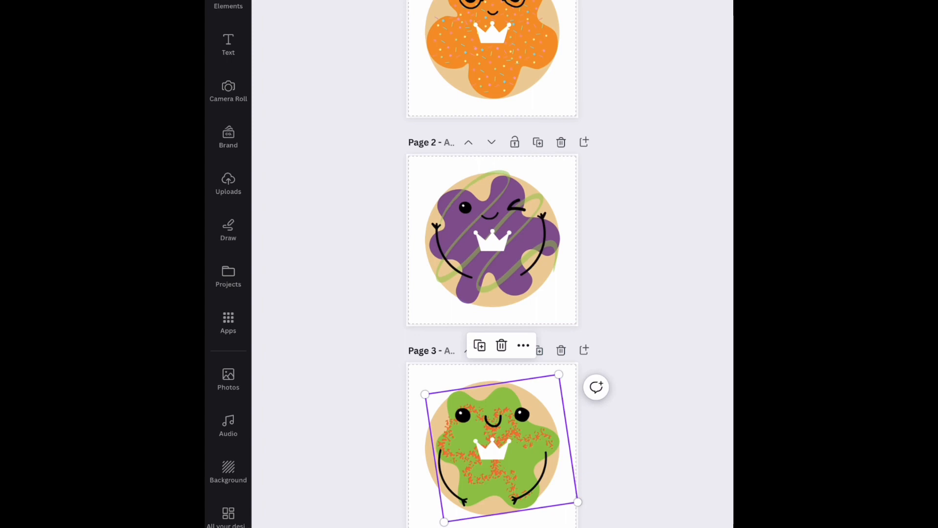
- Group the green cookie's two arms and place a copy of the group over the orange cookie on page 1
{"action": "left_click", "coordinate": [537, 481]}
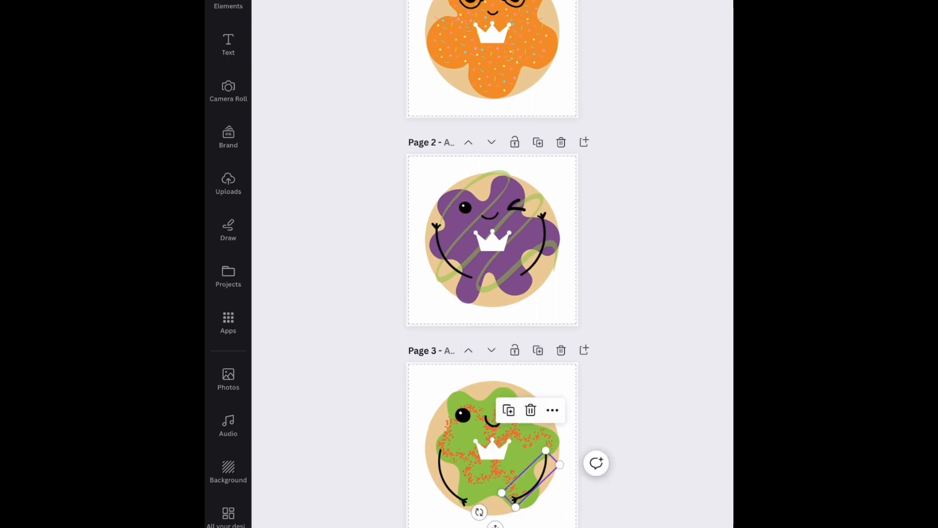
{"action": "left_click", "coordinate": [553, 410]}
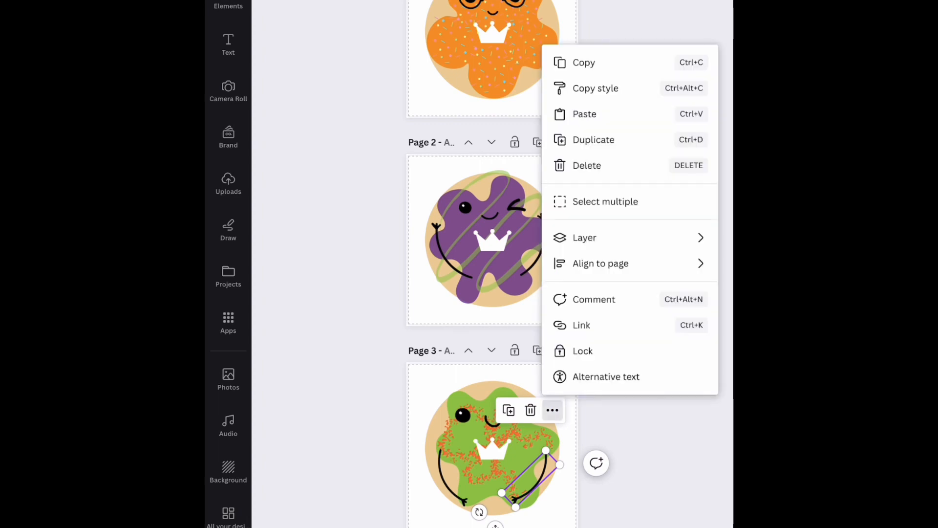
{"action": "left_click", "coordinate": [605, 201]}
{"action": "left_click", "coordinate": [446, 481]}
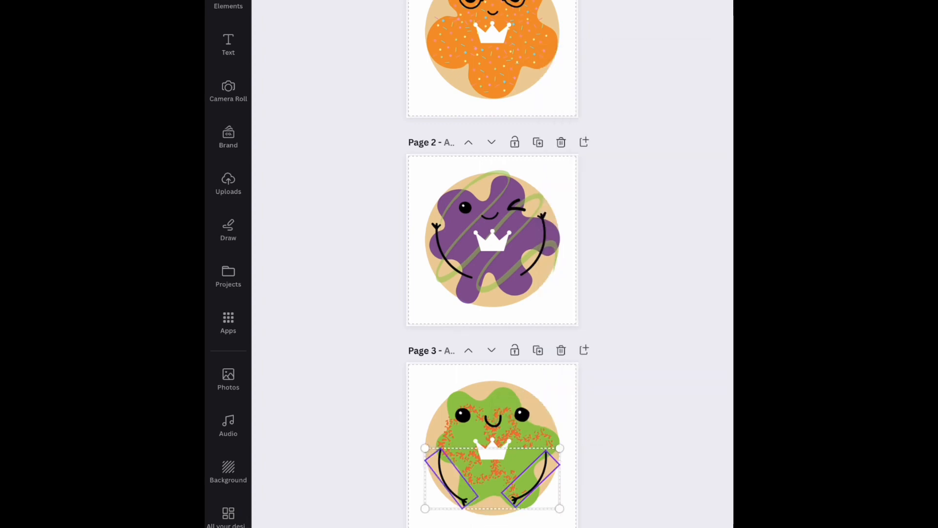
{"action": "left_click", "coordinate": [458, 416]}
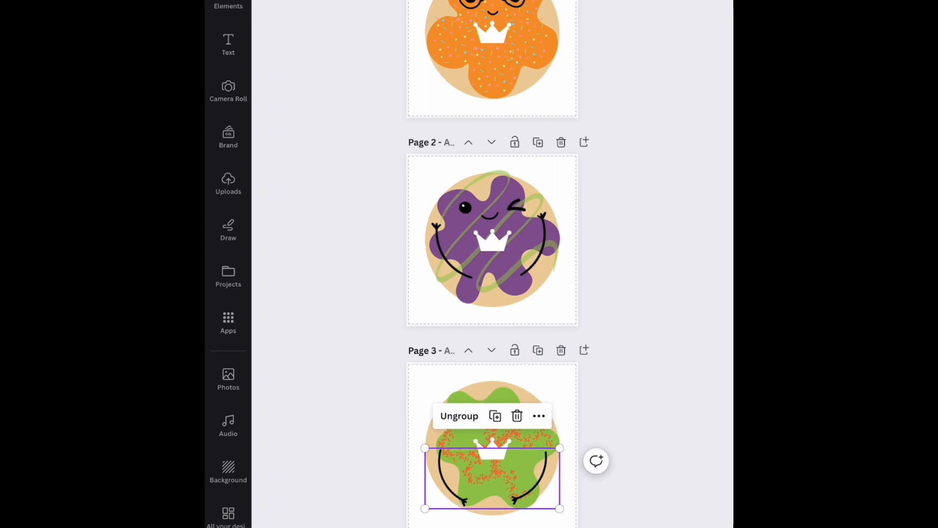
{"action": "left_click_drag", "start_coordinate": [492, 478], "coordinate": [493, 59]}
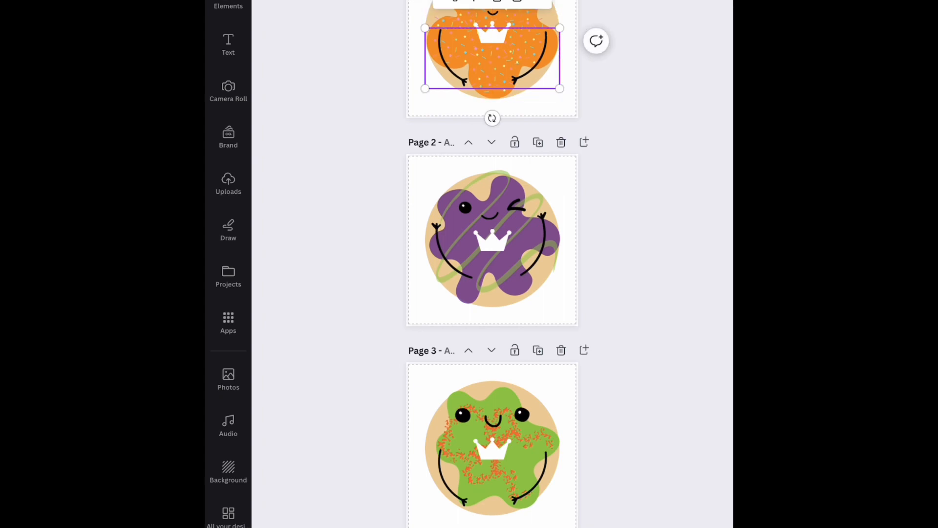
{"action": "left_click", "coordinate": [650, 219]}
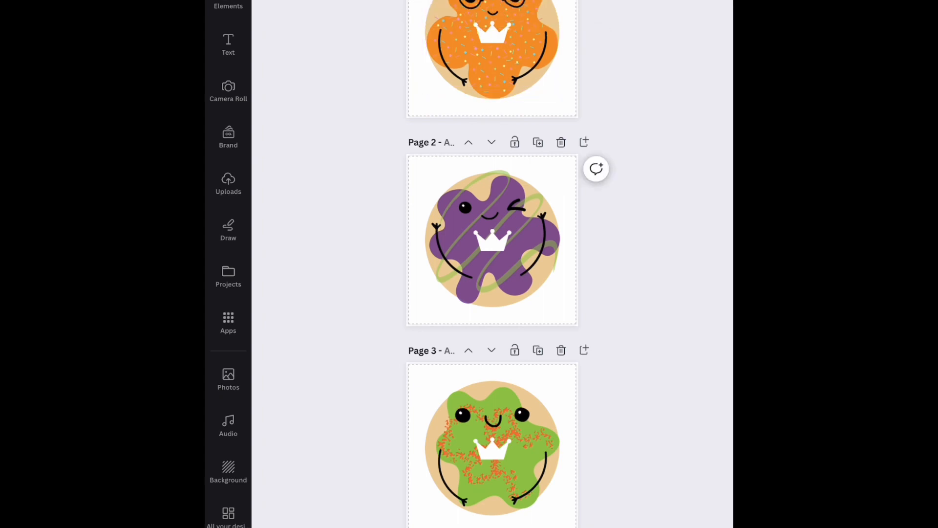
- Delete both raised arms from the purple cookie on page 2
{"action": "left_click", "coordinate": [545, 235]}
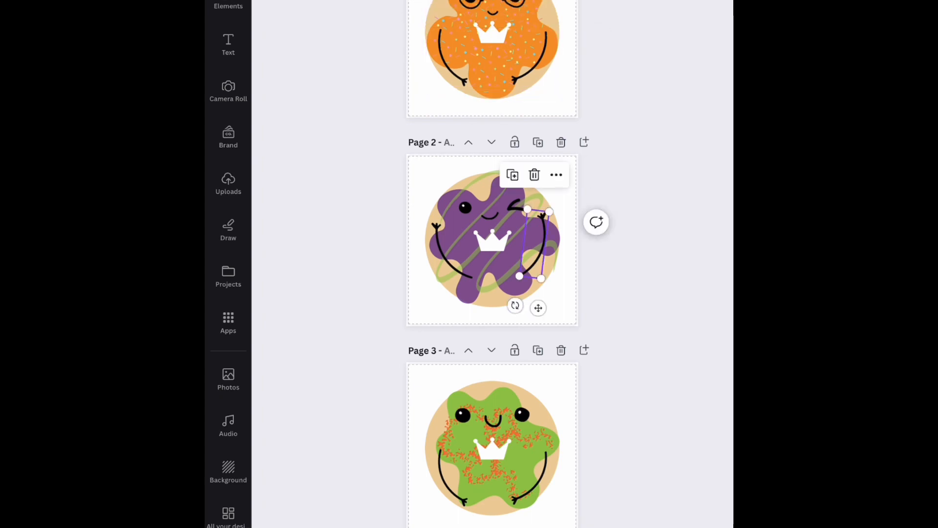
{"action": "left_click", "coordinate": [535, 174]}
{"action": "left_click", "coordinate": [440, 244]}
{"action": "left_click", "coordinate": [450, 176]}
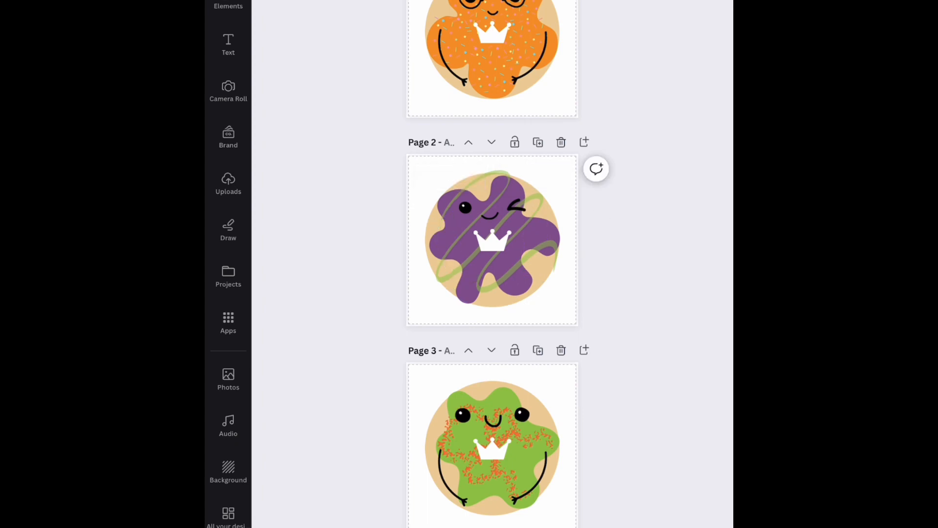
- Place a copy of the orange cookie's grouped arms over the purple cookie on page 2
{"action": "left_click", "coordinate": [530, 58]}
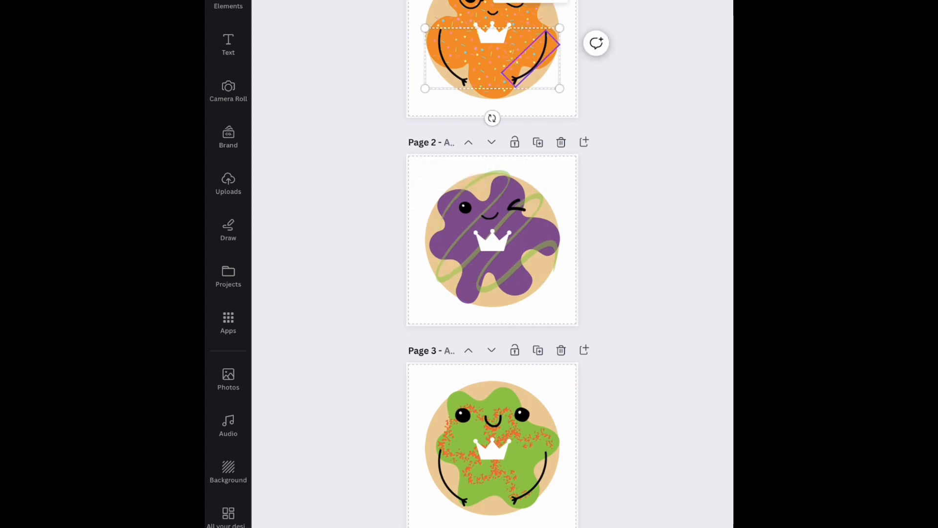
{"action": "right_click", "coordinate": [530, 74]}
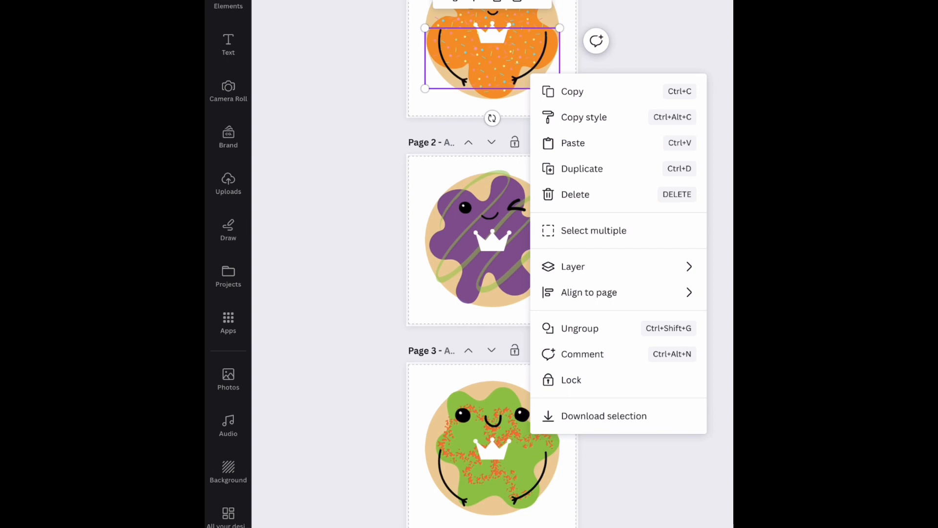
{"action": "left_click", "coordinate": [493, 59]}
{"action": "left_click_drag", "start_coordinate": [492, 58], "coordinate": [492, 266]}
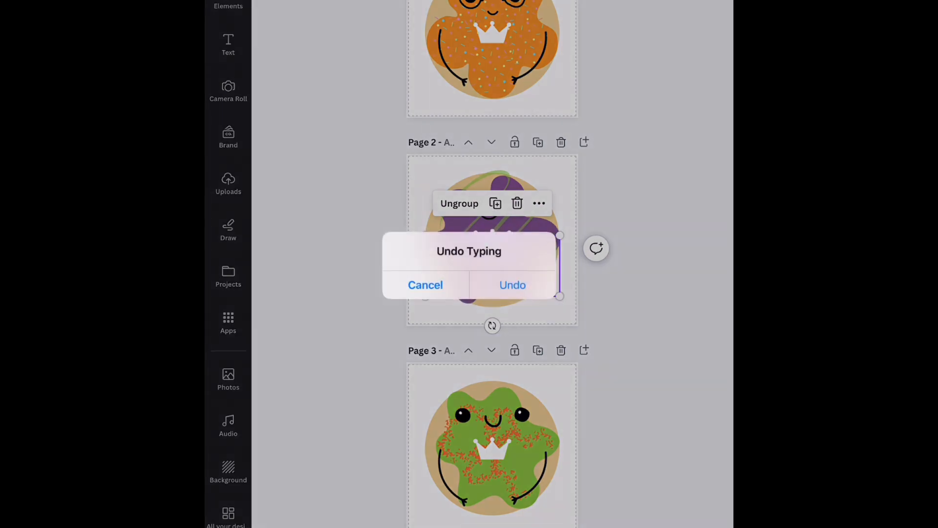
{"action": "key", "text": "Escape"}
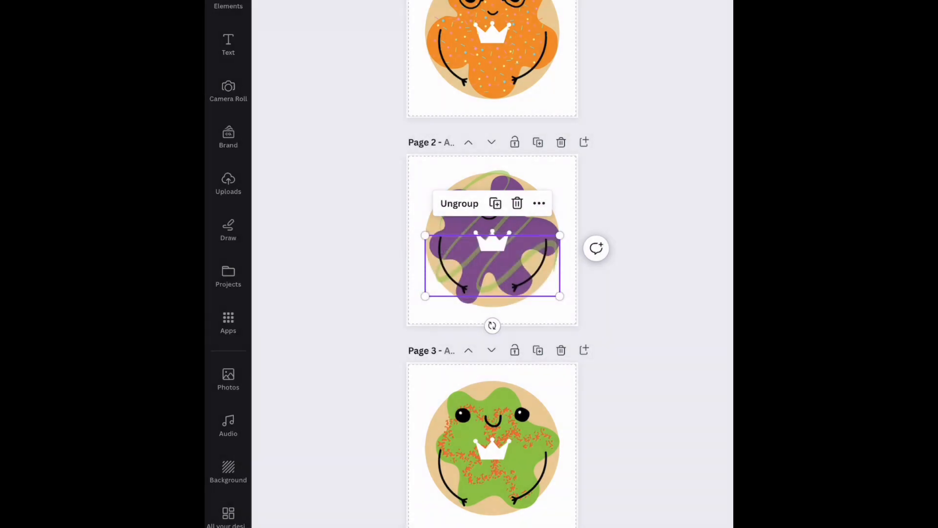
{"action": "key", "text": "Escape"}
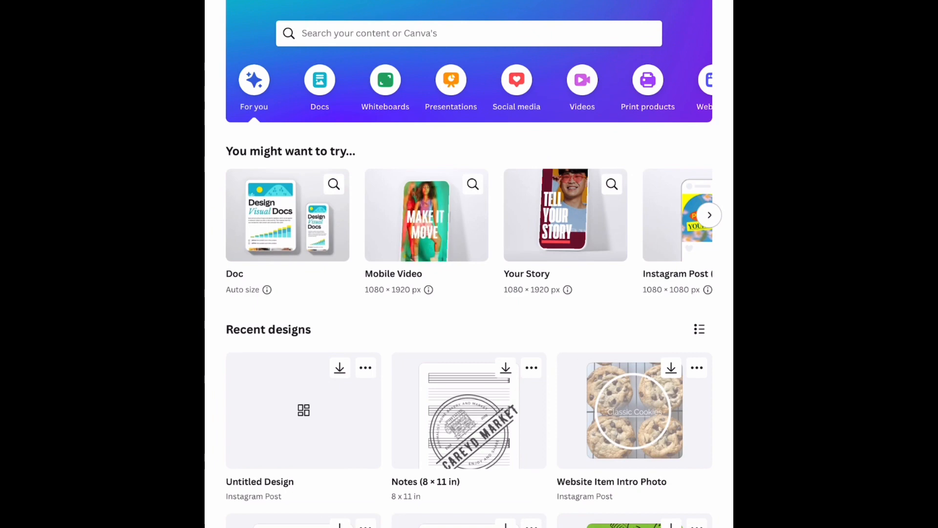
- Reopen the cookie design and recolour the orange cookie's left arm with the cookie base's tan, #EBD09B
{"action": "left_click", "coordinate": [304, 410]}
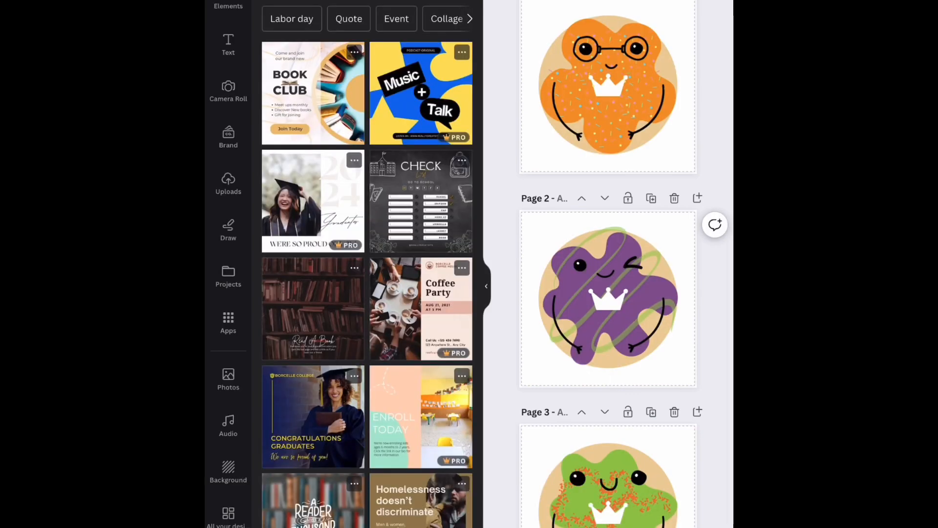
{"action": "left_click", "coordinate": [562, 112]}
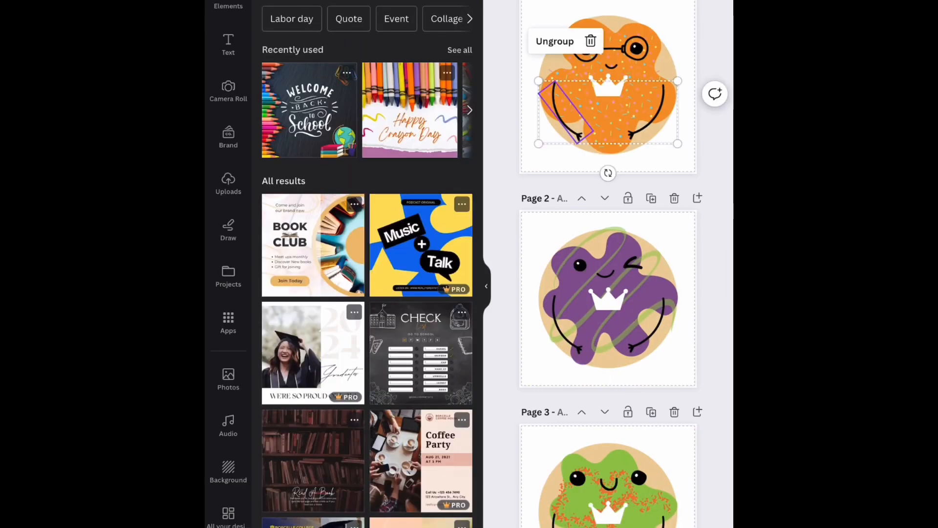
{"action": "left_click", "coordinate": [504, 1]}
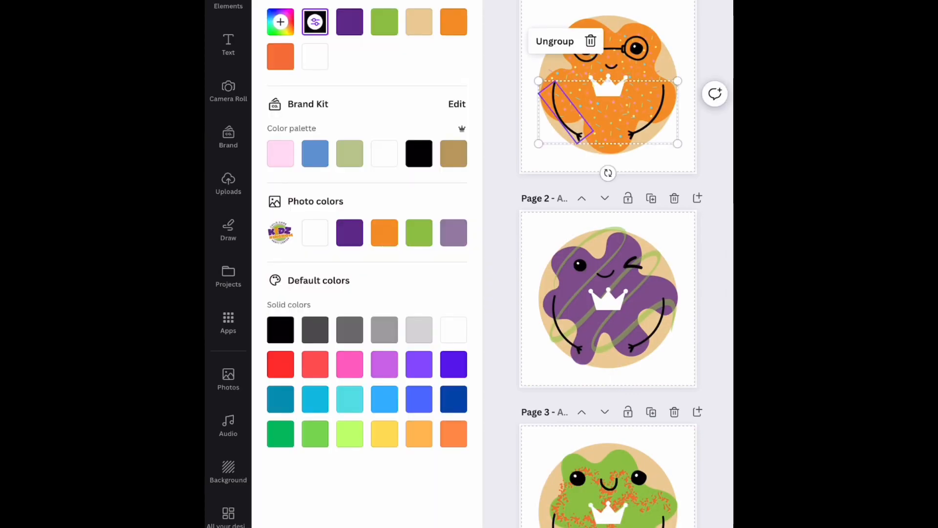
{"action": "left_click", "coordinate": [281, 21]}
{"action": "left_click", "coordinate": [444, 154]}
{"action": "left_click_drag", "start_coordinate": [469, 262], "coordinate": [557, 62]}
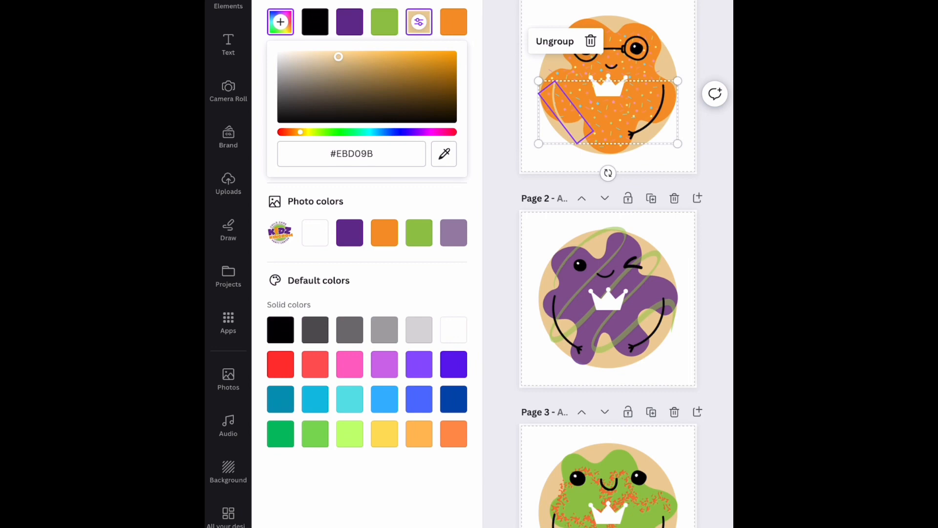
{"action": "left_click", "coordinate": [281, 22]}
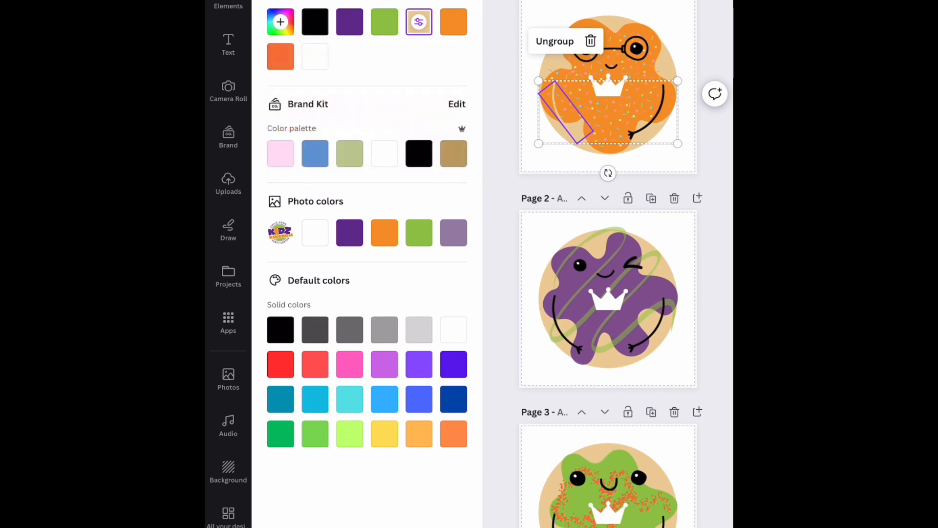
{"action": "left_click", "coordinate": [367, 525]}
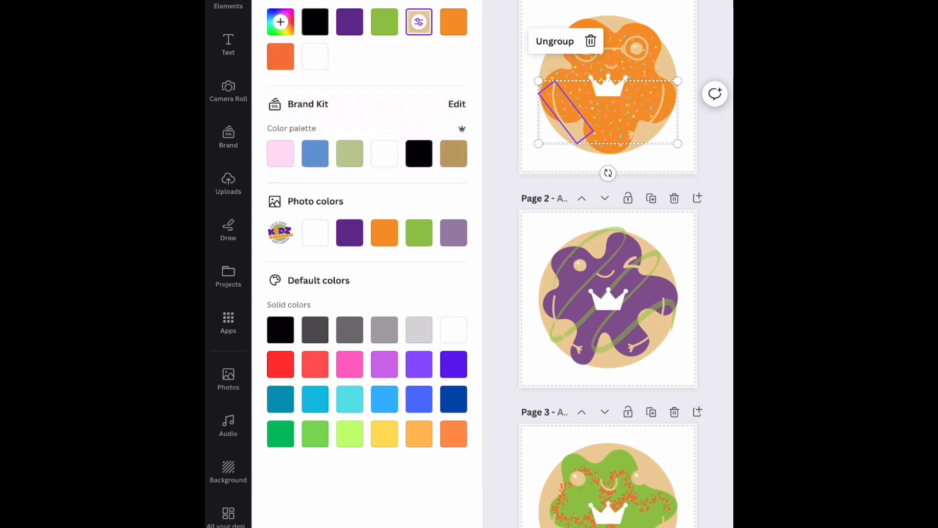
{"action": "key", "text": "ctrl+z"}
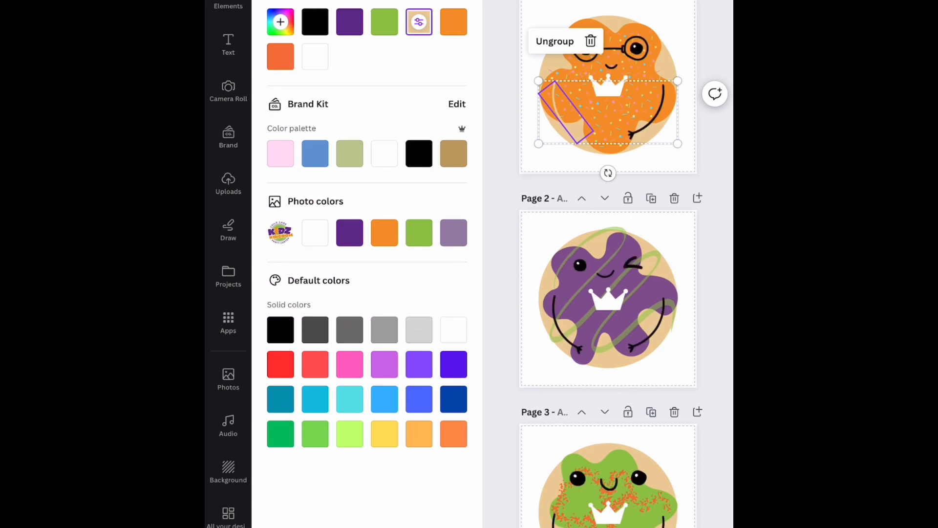
- Recolour the orange cookie's right arm with the same tan from the document colours
{"action": "left_click", "coordinate": [649, 113]}
{"action": "key", "text": "Escape"}
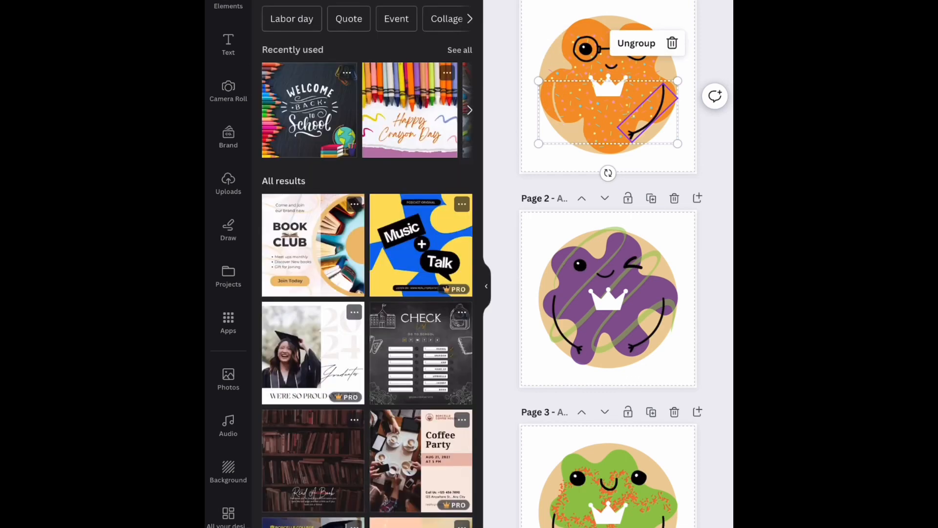
{"action": "left_click", "coordinate": [507, 1]}
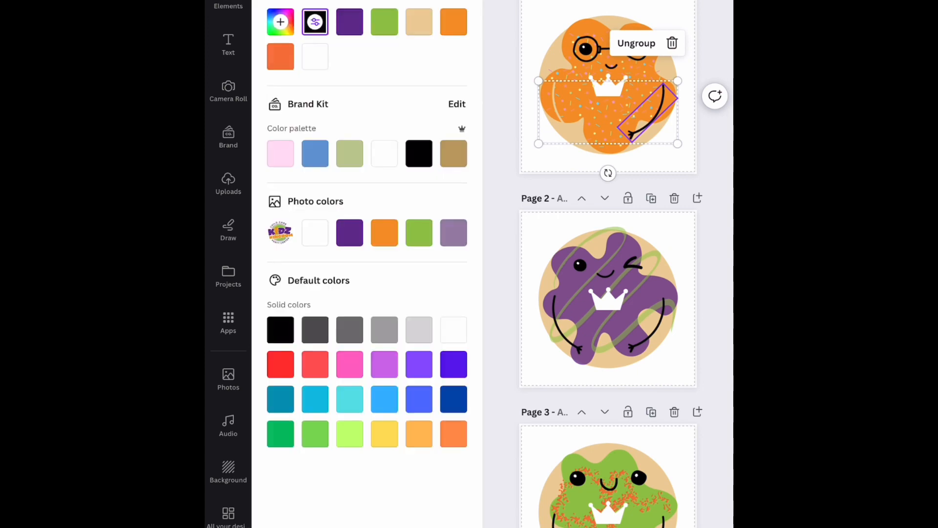
{"action": "left_click", "coordinate": [418, 21]}
- Recolour both arms of the purple cookie on page 2 with the cookie base's tan
{"action": "left_click", "coordinate": [566, 327]}
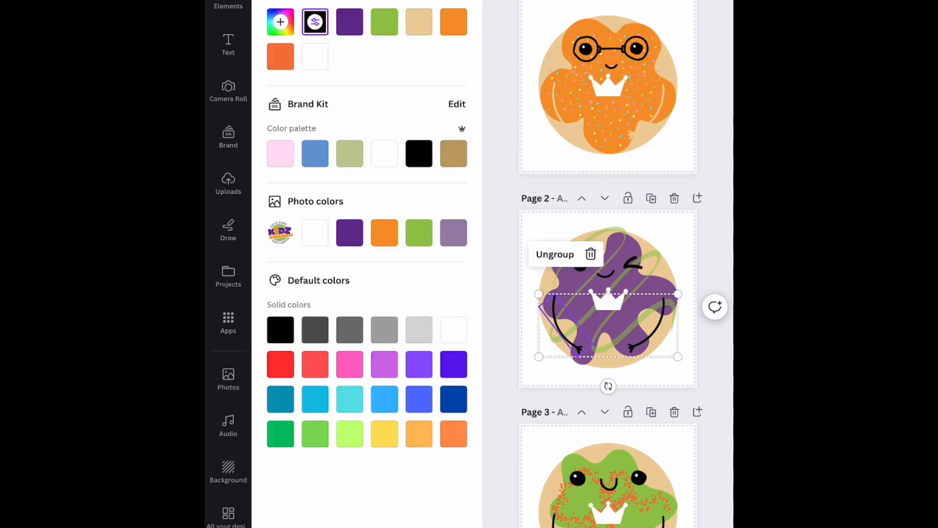
{"action": "left_click", "coordinate": [419, 22]}
{"action": "left_click", "coordinate": [651, 326]}
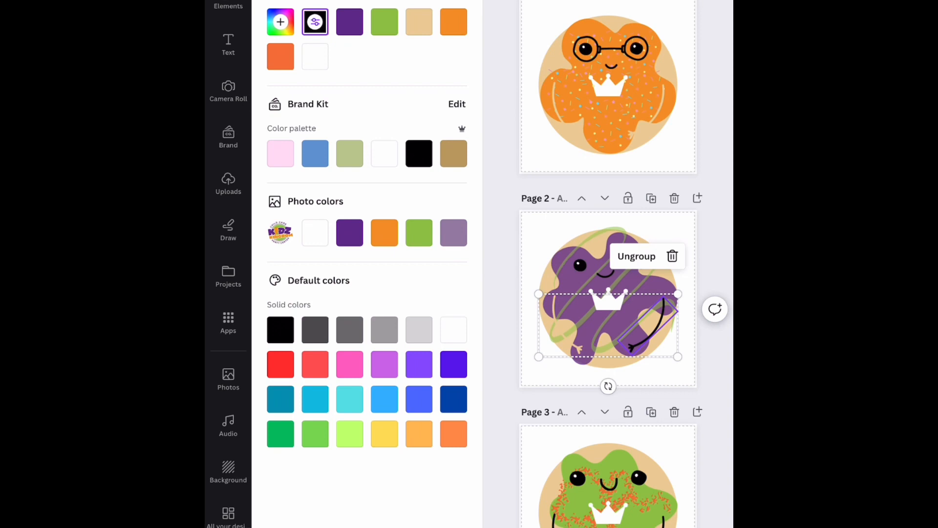
{"action": "left_click", "coordinate": [419, 22]}
{"action": "left_click", "coordinate": [553, 520]}
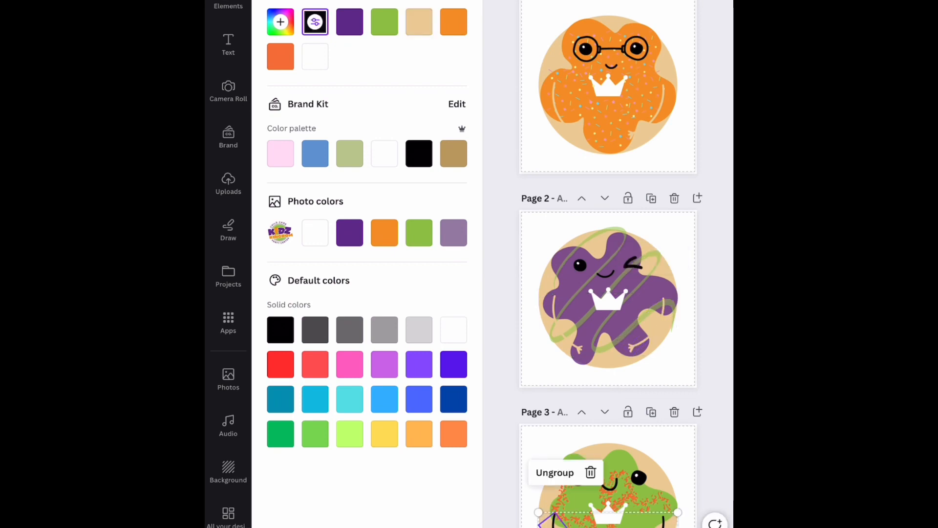
- Ungroup the orange cookie's arms and shift both inward, angling the left arm's hand toward the centre
{"action": "left_click", "coordinate": [559, 108]}
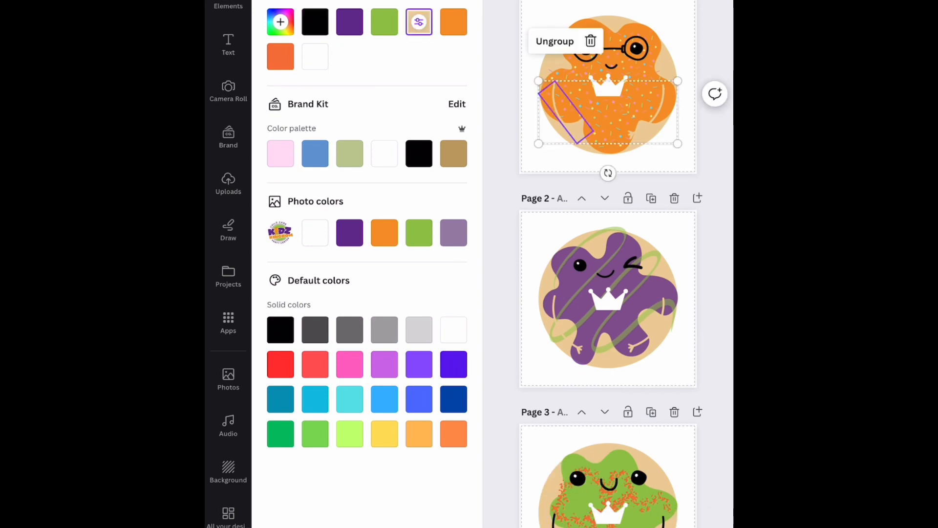
{"action": "left_click", "coordinate": [555, 42]}
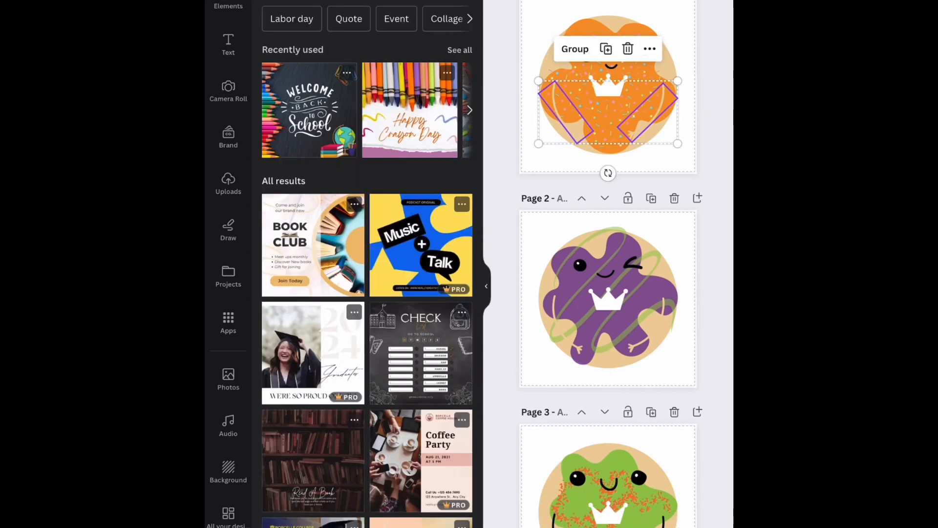
{"action": "left_click", "coordinate": [608, 117]}
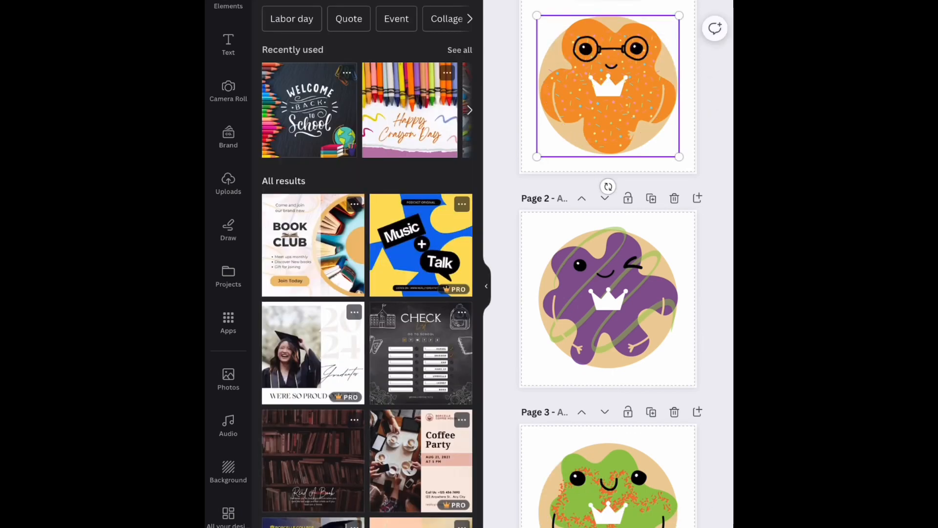
{"action": "left_click", "coordinate": [558, 108]}
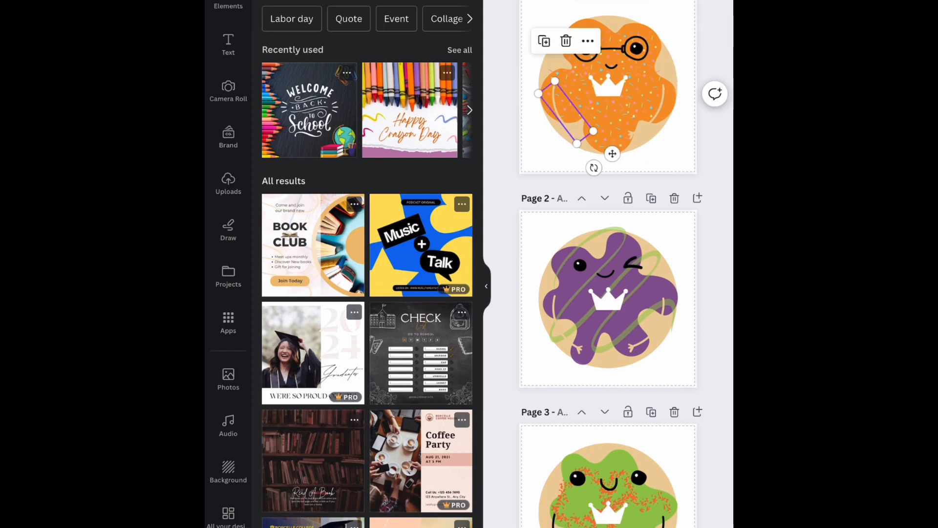
{"action": "left_click_drag", "start_coordinate": [566, 112], "coordinate": [574, 104]}
{"action": "left_click_drag", "start_coordinate": [602, 161], "coordinate": [614, 153]}
{"action": "left_click_drag", "start_coordinate": [574, 105], "coordinate": [637, 99]}
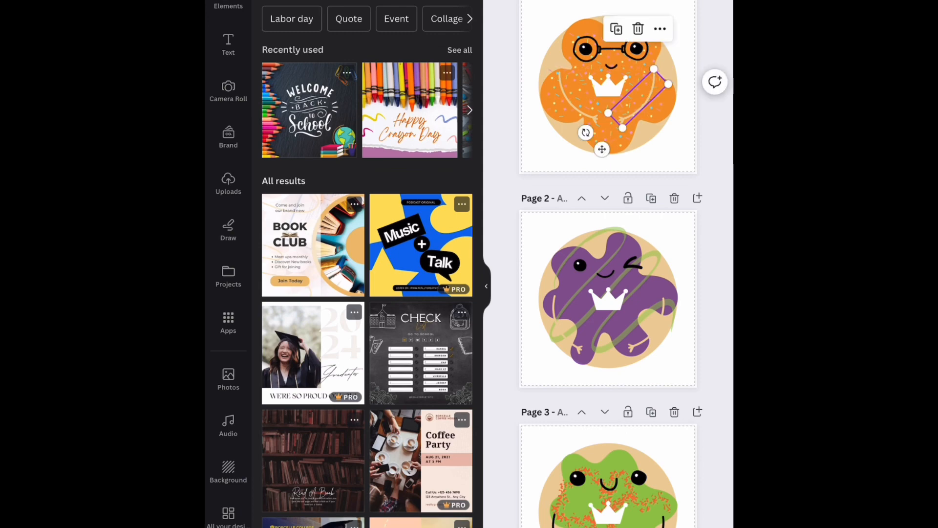
- Rotate the orange cookie's right arm slightly flatter and lower it, then nudge the left arm down and outward
{"action": "left_click", "coordinate": [576, 122]}
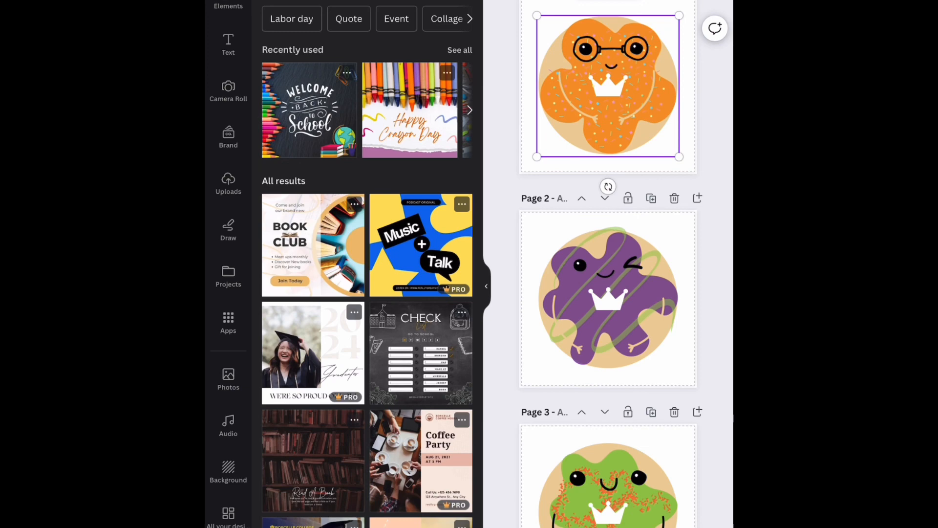
{"action": "left_click", "coordinate": [639, 98]}
{"action": "left_click_drag", "start_coordinate": [586, 132], "coordinate": [581, 125]}
{"action": "mouse_move", "coordinate": [638, 98]}
{"action": "left_mouse_down"}
{"action": "mouse_move", "coordinate": [636, 78]}
{"action": "mouse_move", "coordinate": [640, 106]}
{"action": "left_mouse_up"}
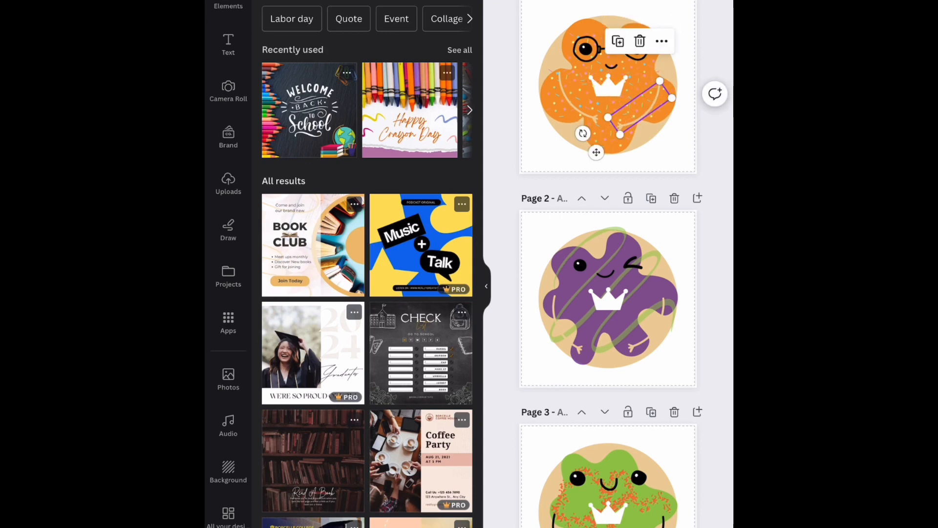
{"action": "left_click", "coordinate": [576, 100]}
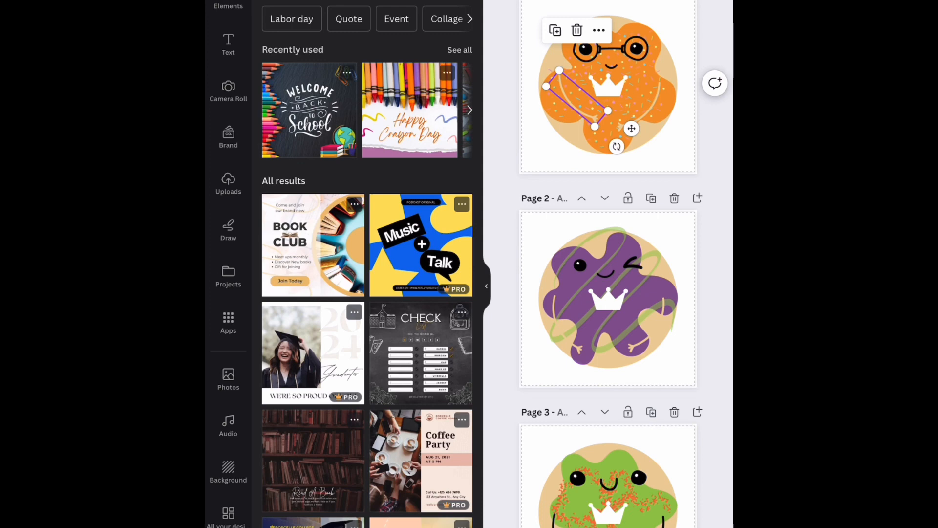
{"action": "left_click_drag", "start_coordinate": [577, 100], "coordinate": [573, 103]}
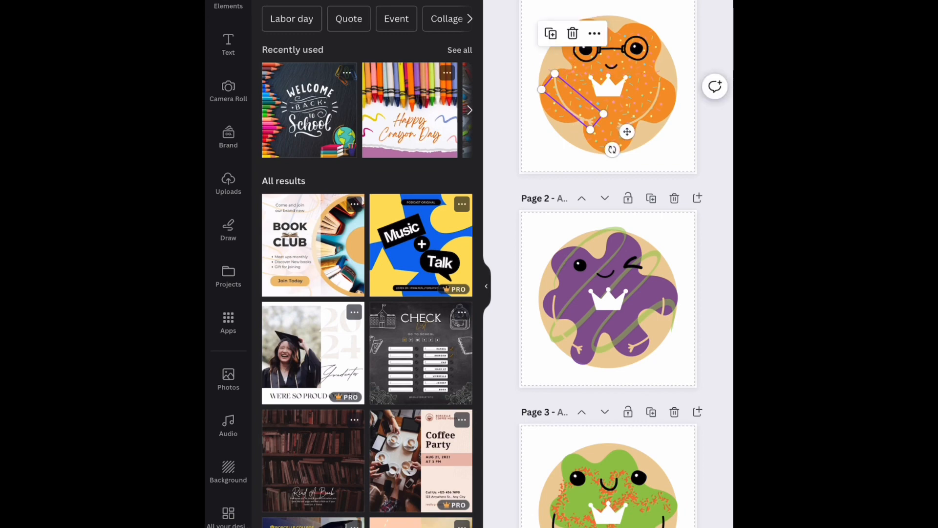
{"action": "left_click", "coordinate": [619, 104]}
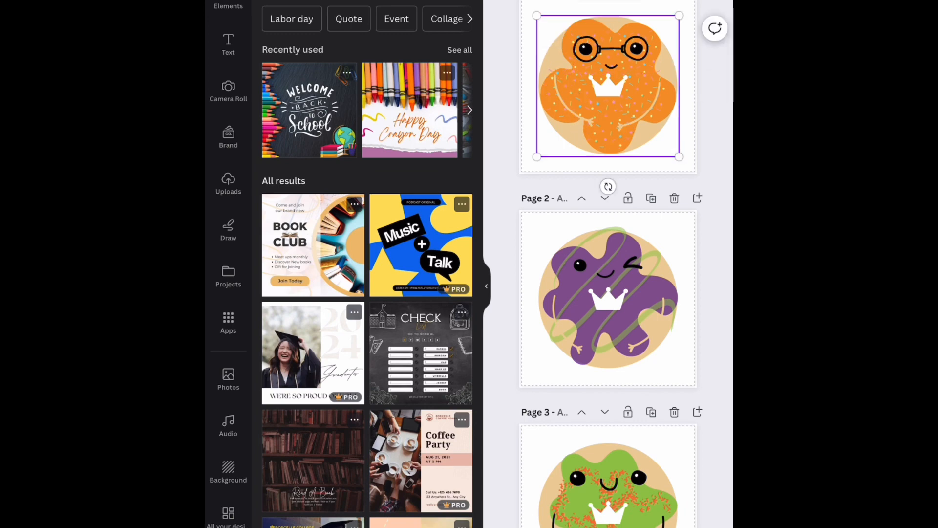
- Tilt the purple cookie's arm group slightly clockwise and ungroup the two arms
{"action": "left_click", "coordinate": [581, 327]}
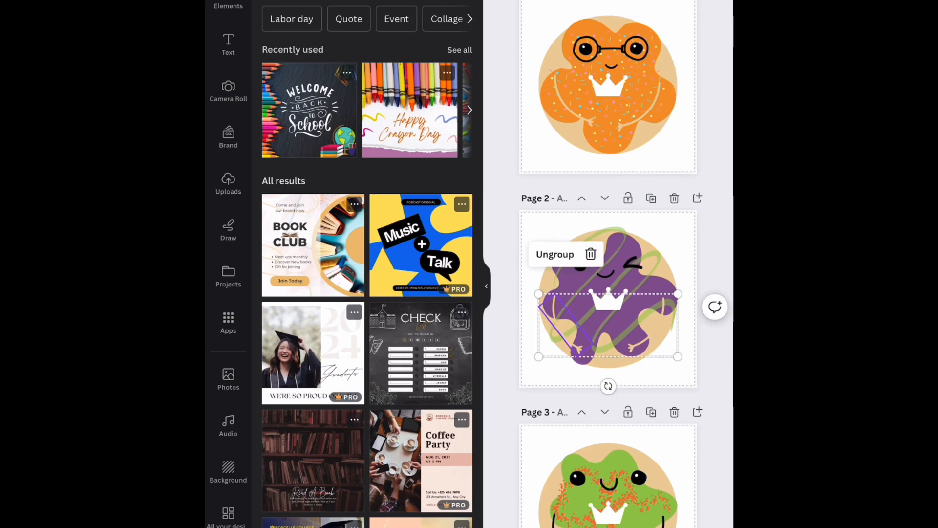
{"action": "left_click_drag", "start_coordinate": [608, 386], "coordinate": [604, 386]}
{"action": "left_click", "coordinate": [555, 251]}
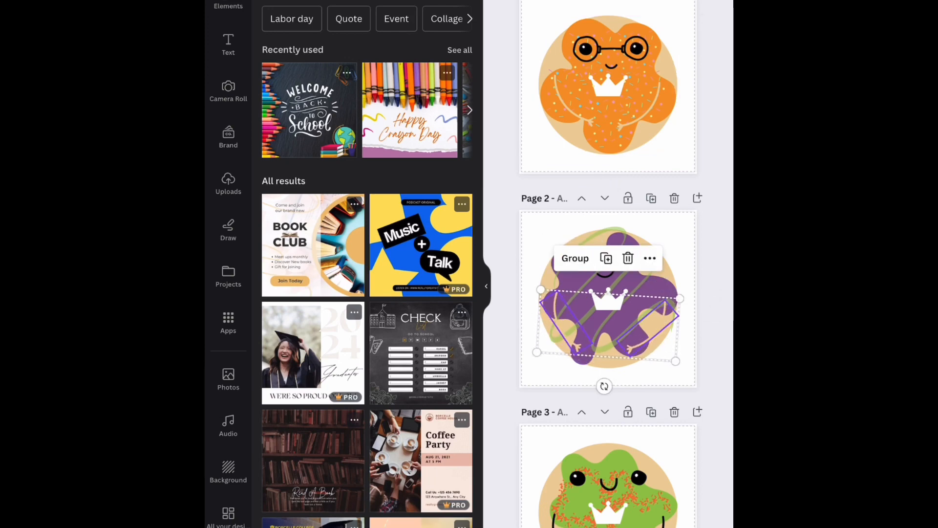
{"action": "left_click", "coordinate": [680, 374]}
- Move both of the purple cookie's arms up and inward and angle their hands toward the centre below the crown
{"action": "left_click", "coordinate": [566, 323]}
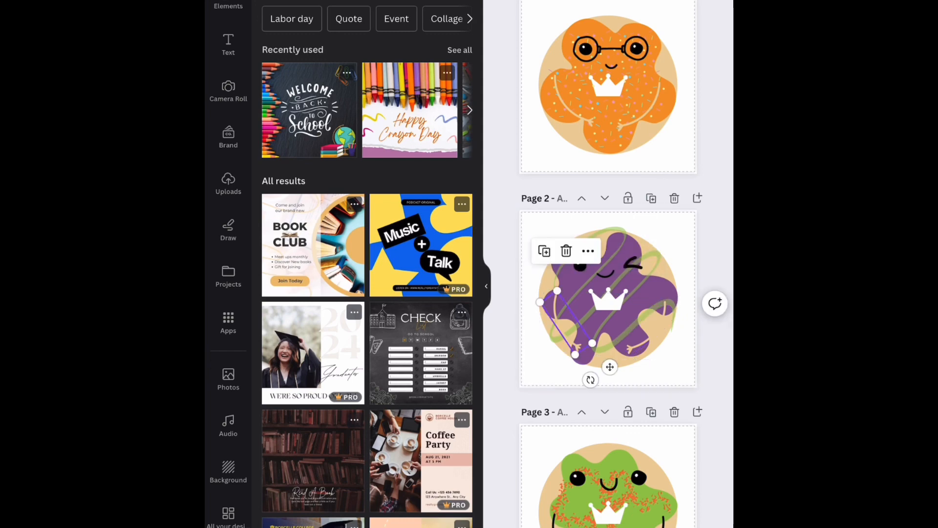
{"action": "left_click_drag", "start_coordinate": [567, 323], "coordinate": [585, 309]}
{"action": "left_click_drag", "start_coordinate": [607, 368], "coordinate": [640, 312]}
{"action": "left_click", "coordinate": [647, 329]}
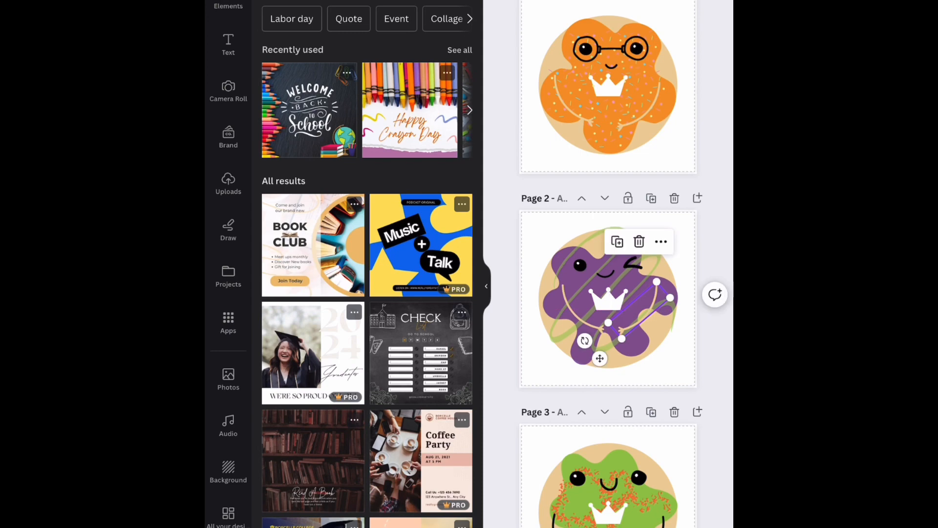
- Shift the purple cookie's right arm outward and slightly up toward the cookie's edge
{"action": "left_click", "coordinate": [632, 279]}
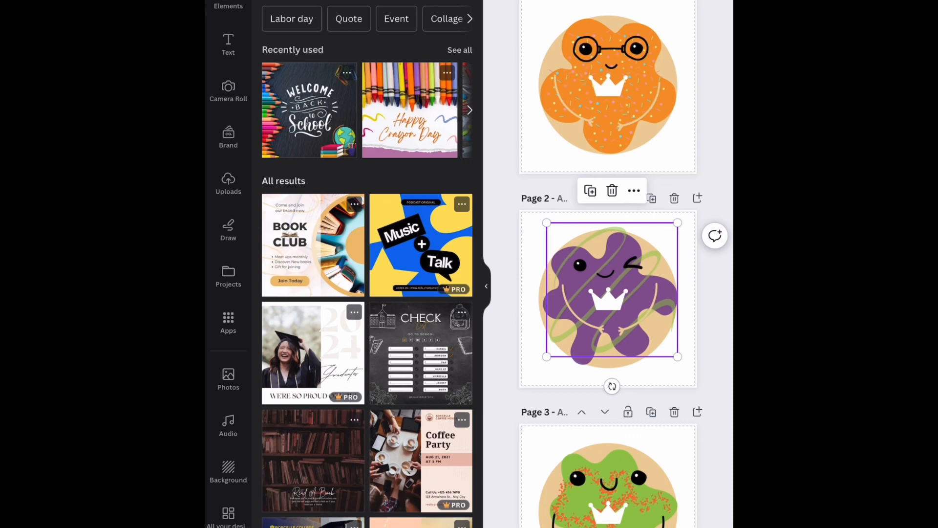
{"action": "left_click", "coordinate": [641, 310]}
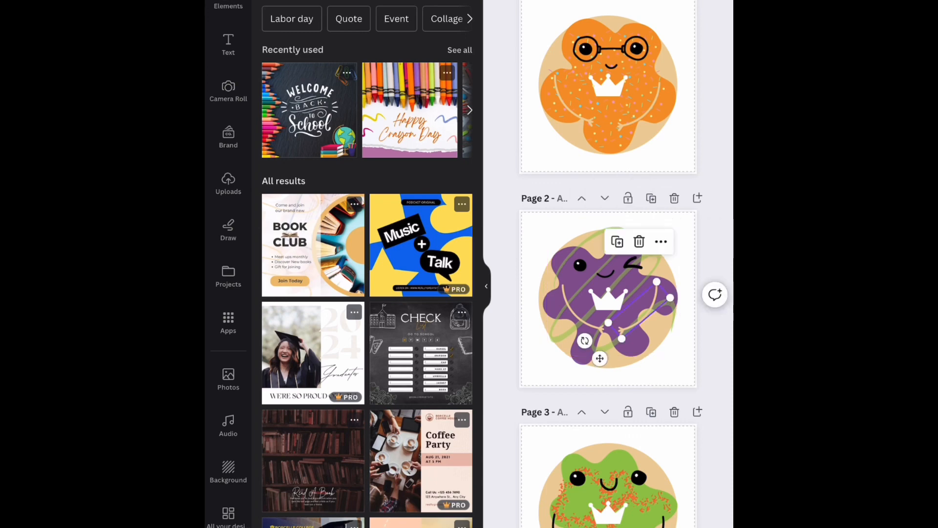
{"action": "left_click_drag", "start_coordinate": [641, 310], "coordinate": [649, 306]}
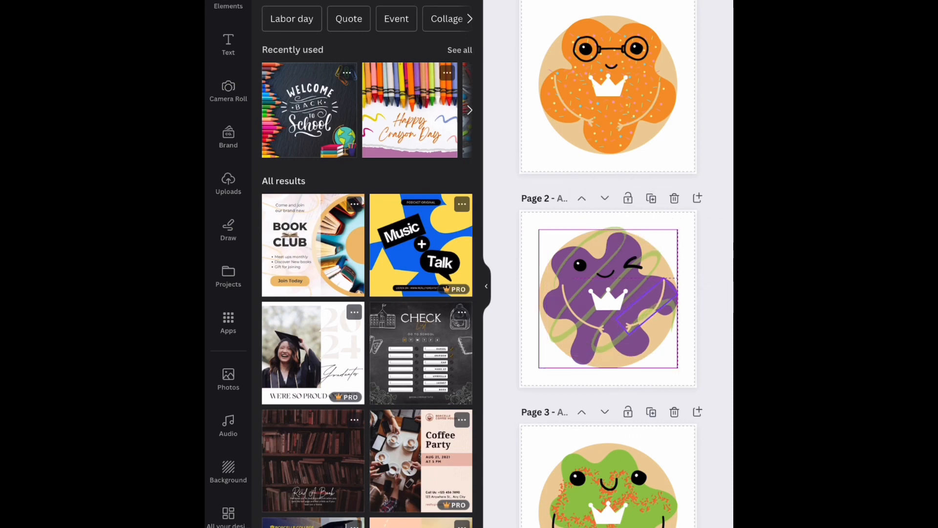
- Delete the left arm from the purple cookie on page 2
{"action": "left_click", "coordinate": [576, 314]}
{"action": "left_click_drag", "start_coordinate": [601, 338], "coordinate": [597, 330]}
{"action": "left_click", "coordinate": [579, 243]}
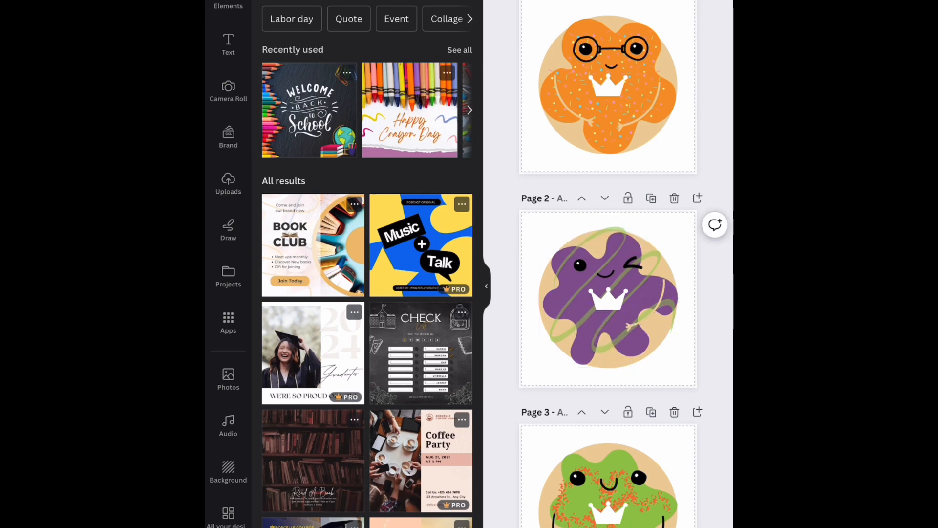
- Duplicate the remaining right arm on the purple cookie and move the copy to the cookie's left side
{"action": "left_click", "coordinate": [652, 309]}
{"action": "left_click", "coordinate": [624, 237]}
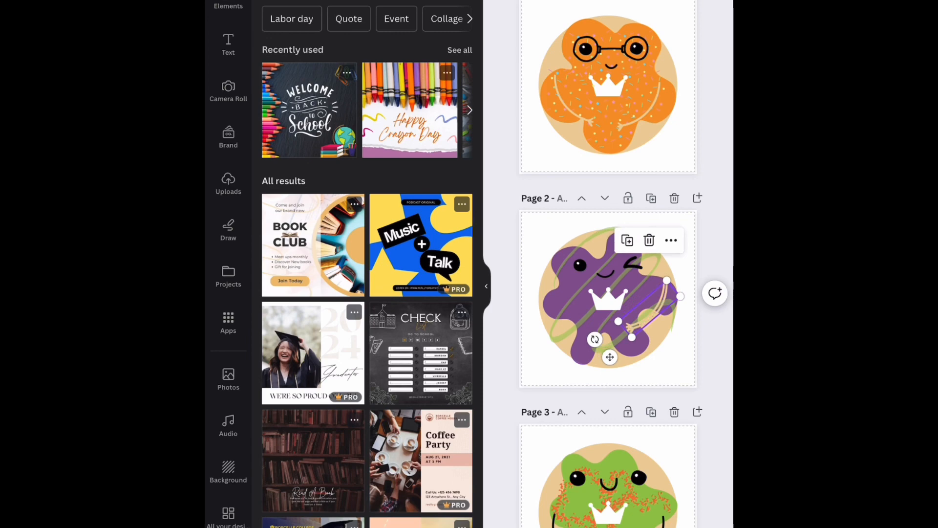
{"action": "left_click_drag", "start_coordinate": [653, 309], "coordinate": [578, 307]}
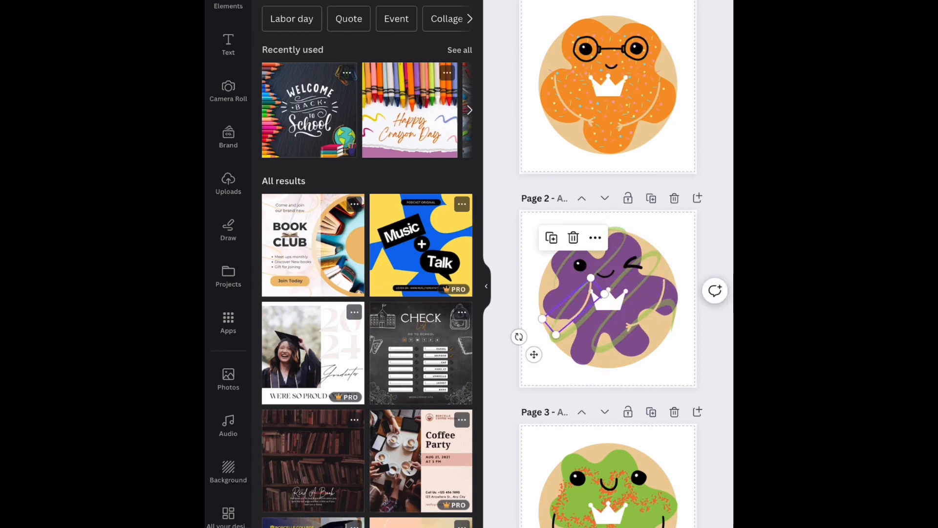
- Flip the copied arm on the purple cookie's left side and rotate it so its hand reaches inward below the crown
{"action": "left_click", "coordinate": [631, 1]}
{"action": "left_click", "coordinate": [635, 4]}
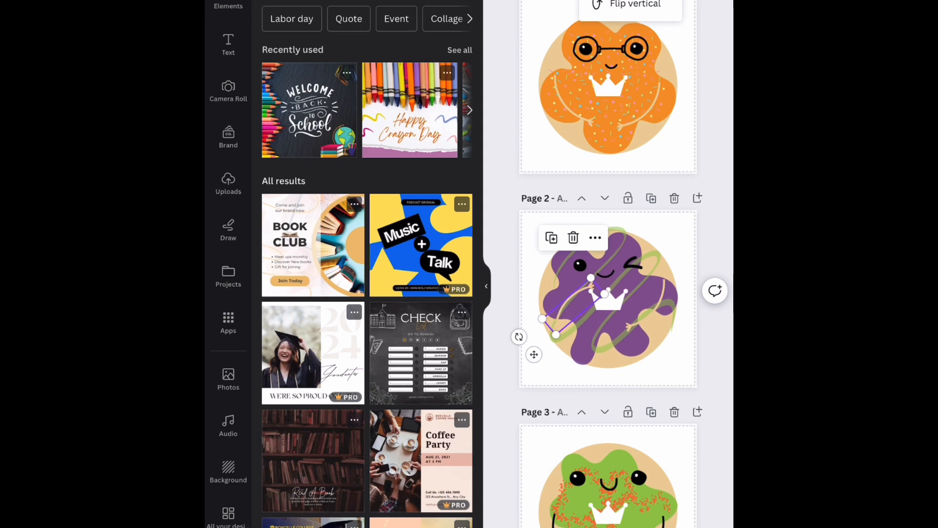
{"action": "left_click", "coordinate": [636, 4]}
{"action": "left_click_drag", "start_coordinate": [519, 337], "coordinate": [625, 343]}
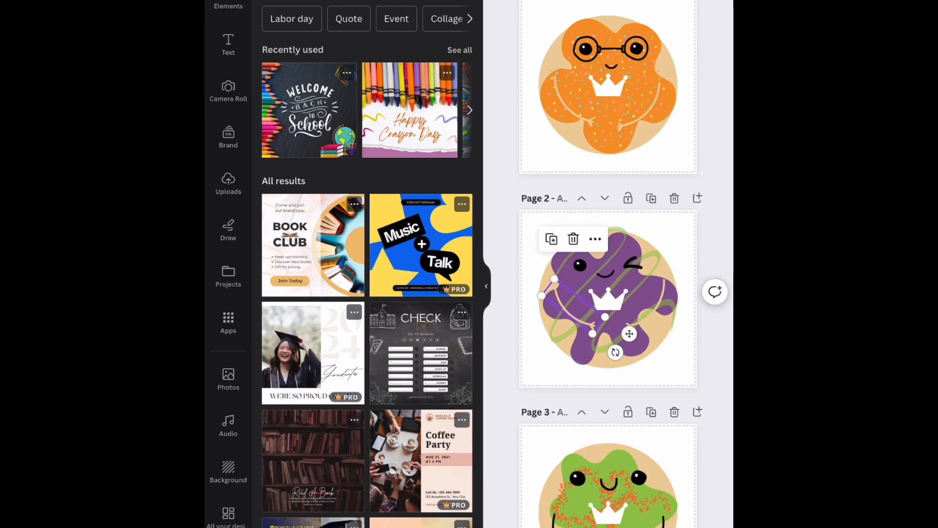
- Nudge the purple cookie's right arm slightly up to line up with the mirrored left arm
{"action": "left_click", "coordinate": [646, 307]}
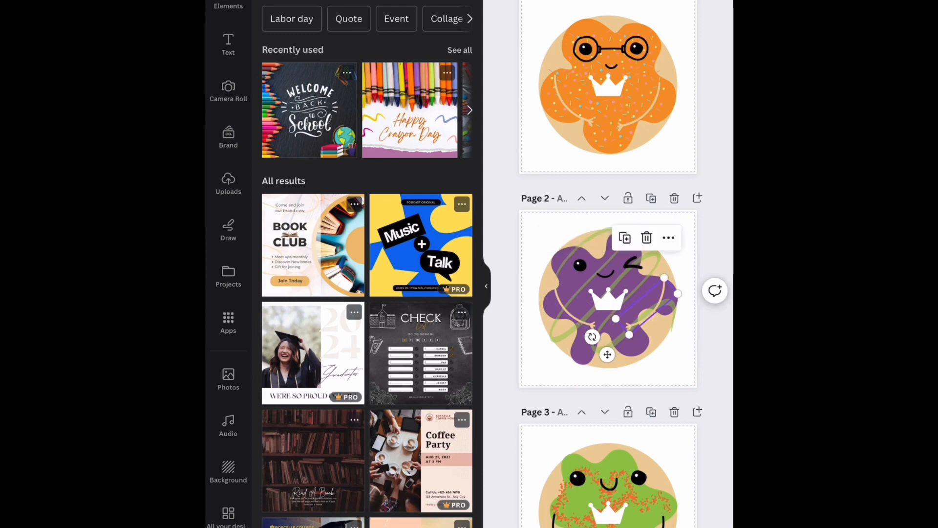
{"action": "left_click_drag", "start_coordinate": [629, 335], "coordinate": [646, 306]}
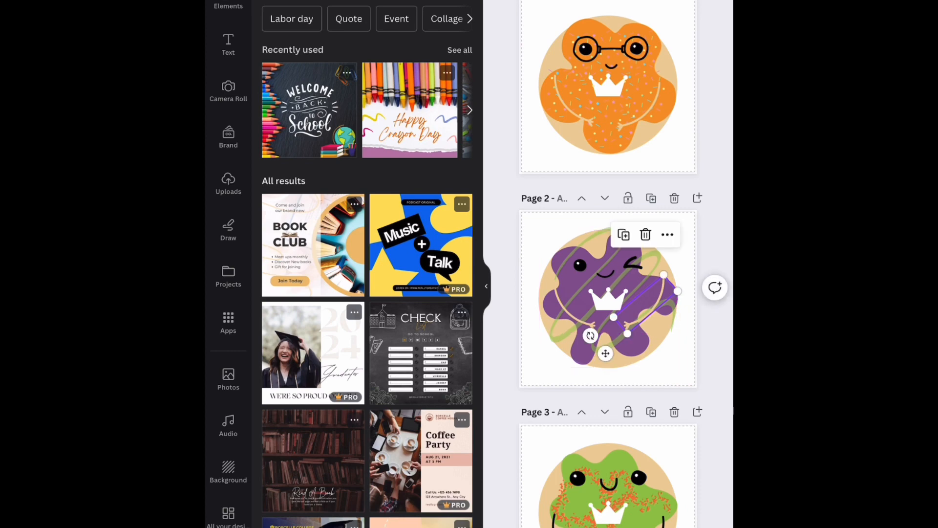
{"action": "left_click", "coordinate": [577, 317]}
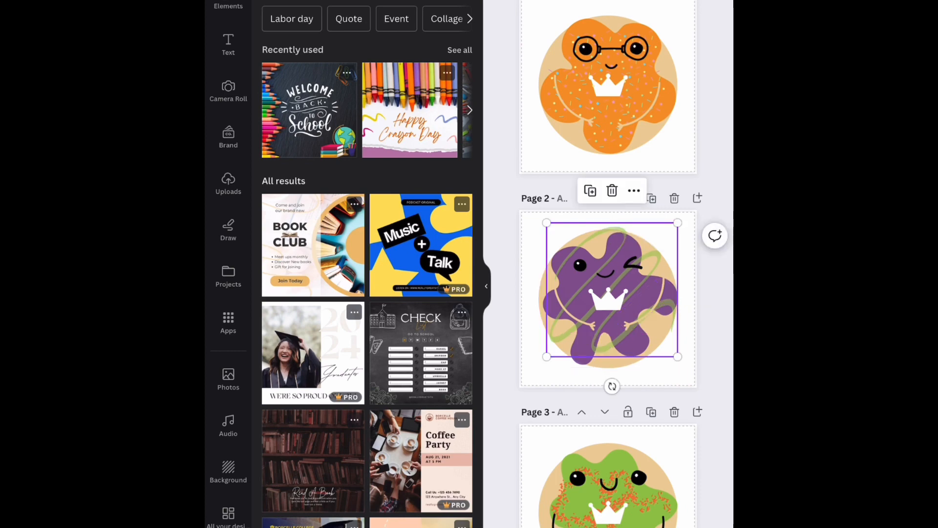
- Move both arms of the orange cookie on page 1 slightly up and outward
{"action": "left_click", "coordinate": [573, 102]}
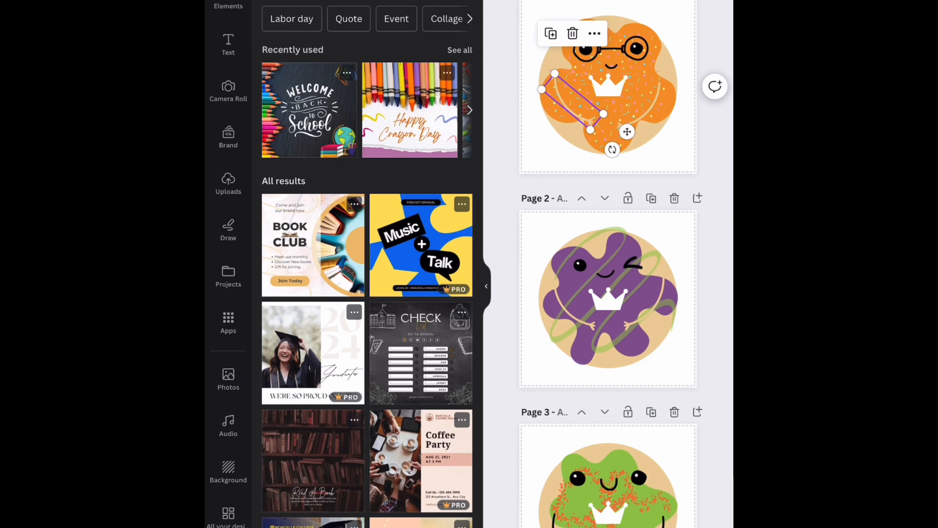
{"action": "left_click_drag", "start_coordinate": [573, 101], "coordinate": [571, 95]}
{"action": "left_click", "coordinate": [640, 108]}
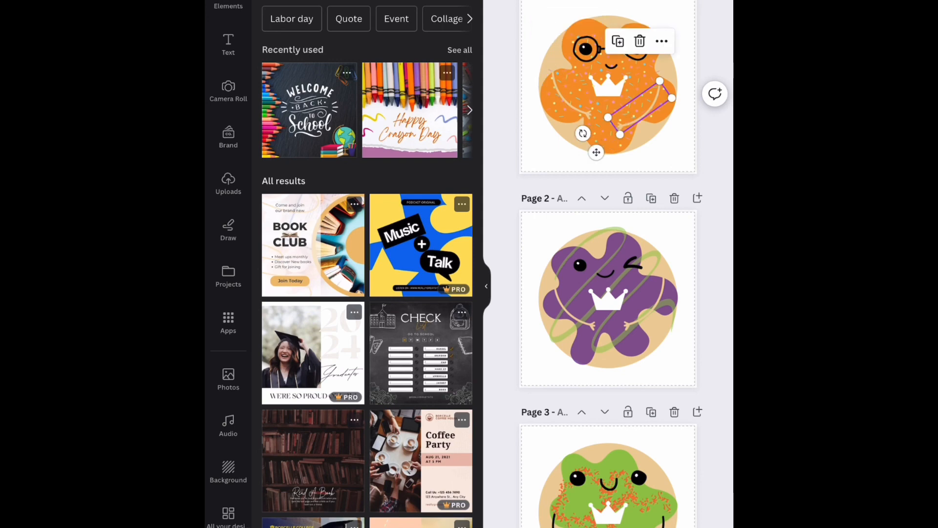
{"action": "left_click_drag", "start_coordinate": [641, 108], "coordinate": [642, 93]}
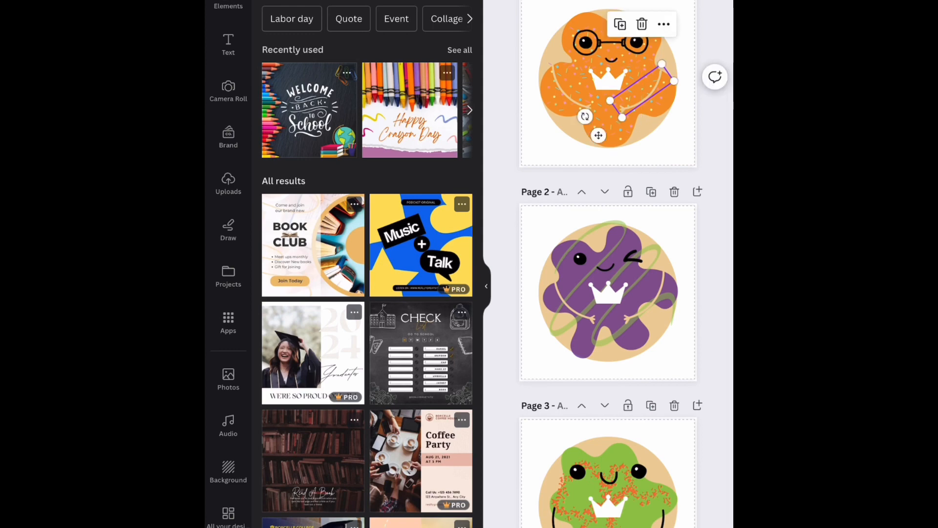
{"action": "left_click", "coordinate": [678, 148]}
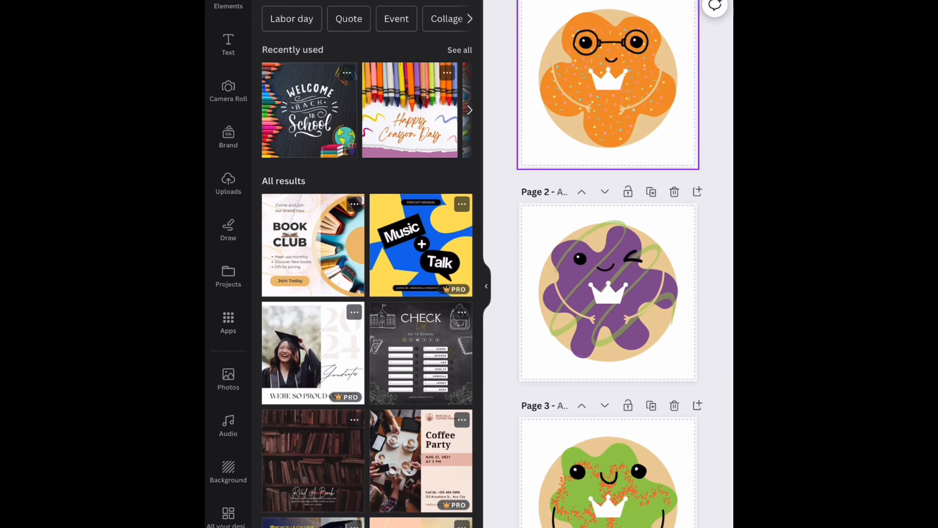
- Ungroup the two black stick arms on the green cookie on page 3
{"action": "left_click", "coordinate": [555, 519]}
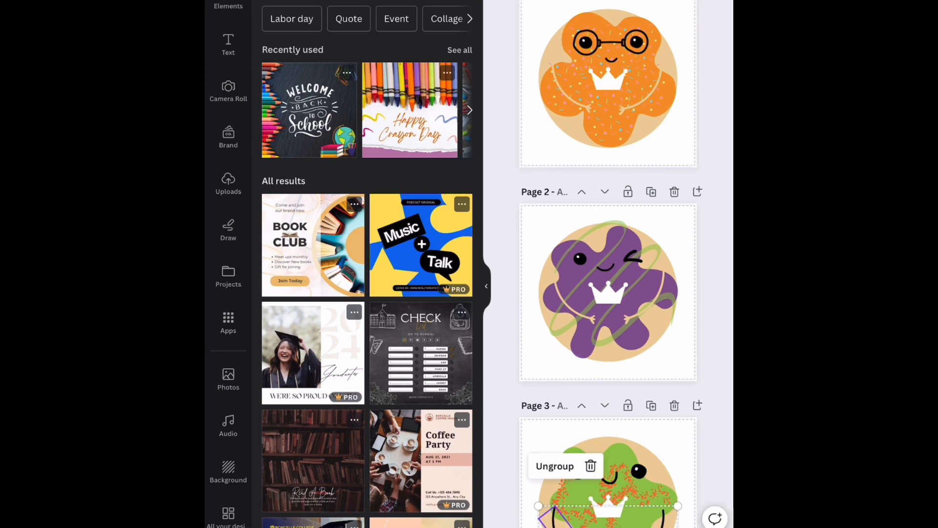
{"action": "left_click", "coordinate": [555, 466]}
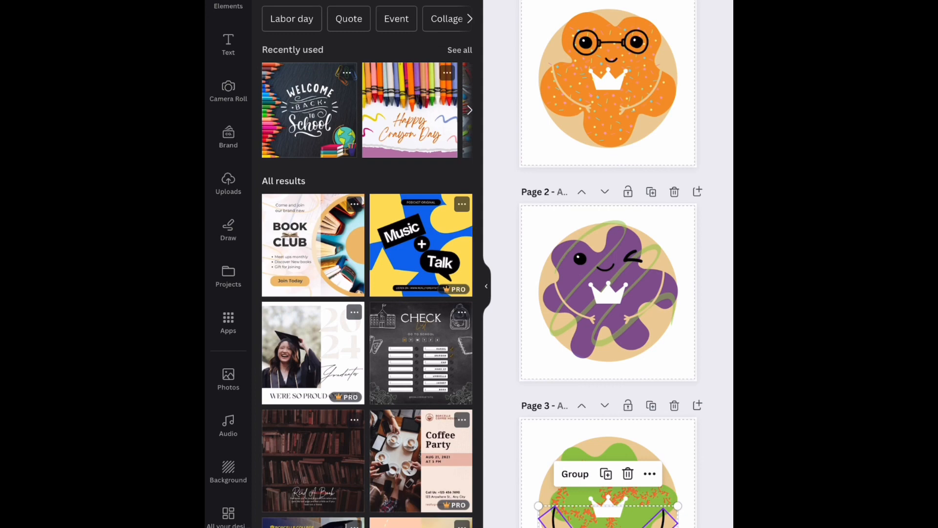
{"action": "left_click", "coordinate": [487, 285]}
{"action": "scroll", "coordinate": [492, 264], "scroll_direction": "down", "scroll_amount": 10}
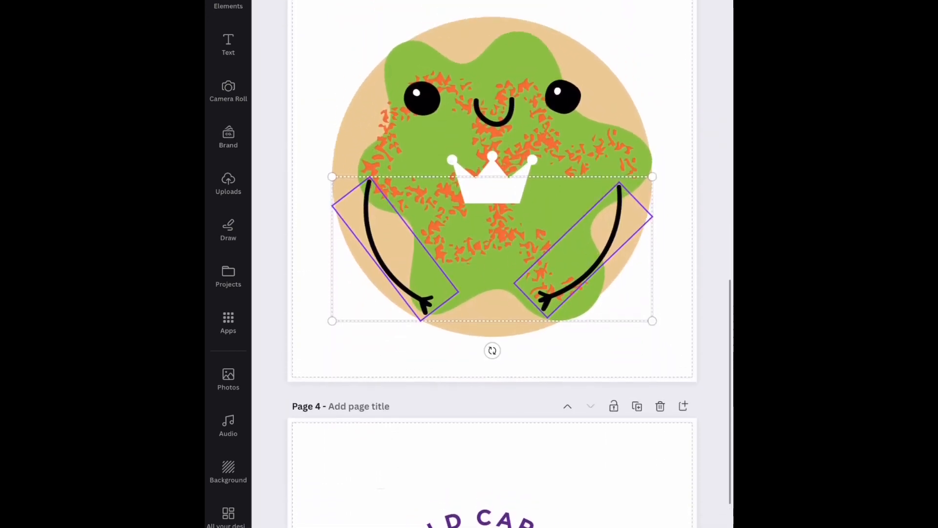
{"action": "scroll", "coordinate": [492, 264], "scroll_direction": "up", "scroll_amount": 2}
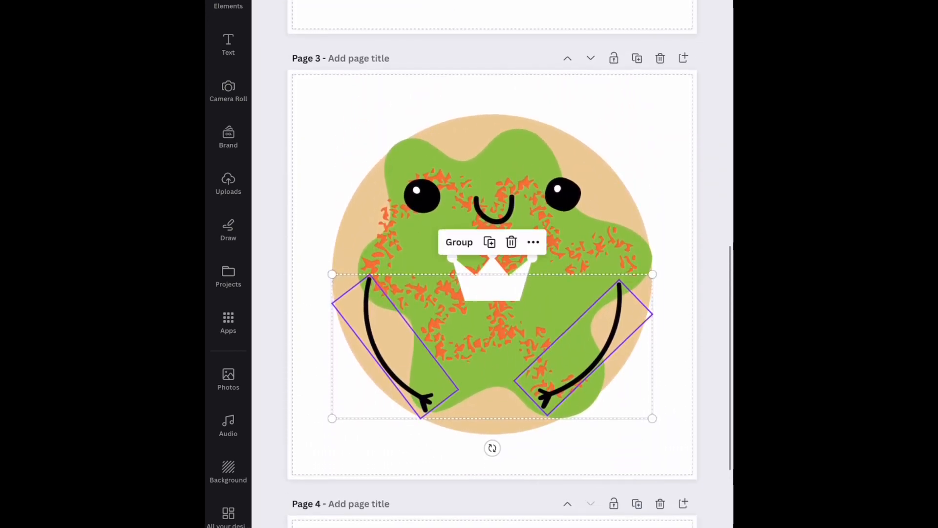
{"action": "scroll", "coordinate": [492, 273], "scroll_direction": "up", "scroll_amount": 3}
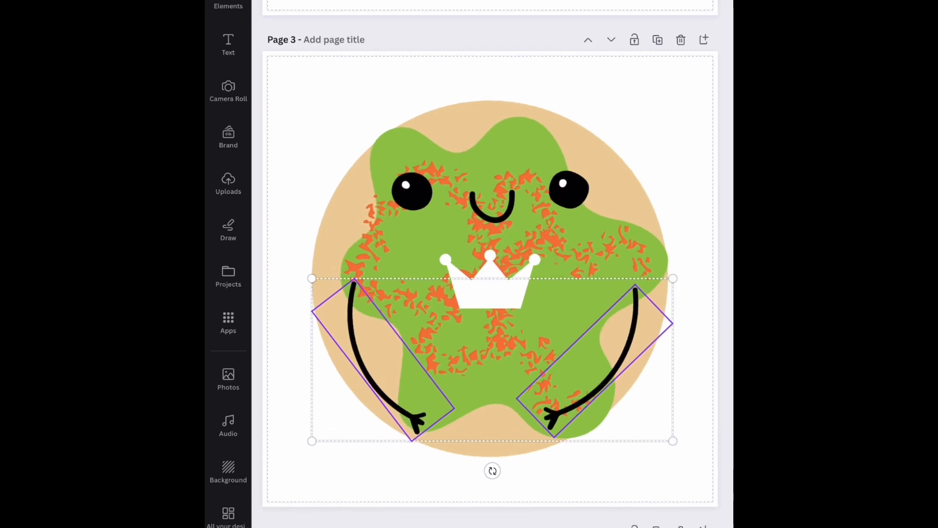
{"action": "scroll", "coordinate": [493, 274], "scroll_direction": "down", "scroll_amount": 2}
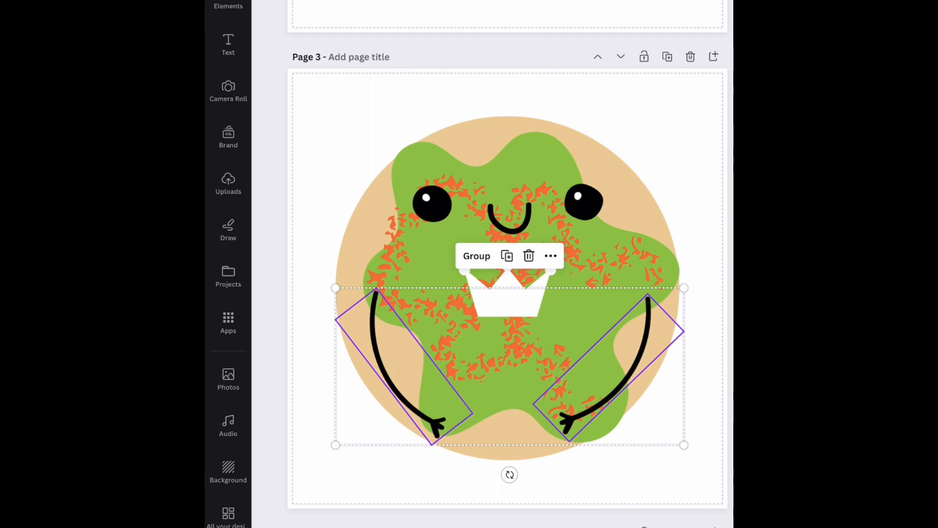
{"action": "left_click", "coordinate": [477, 257]}
{"action": "left_click", "coordinate": [477, 256]}
- Recolour both of the green cookie's arms from the document colours with the cookie's tan
{"action": "left_click", "coordinate": [577, 318]}
{"action": "left_click", "coordinate": [387, 372]}
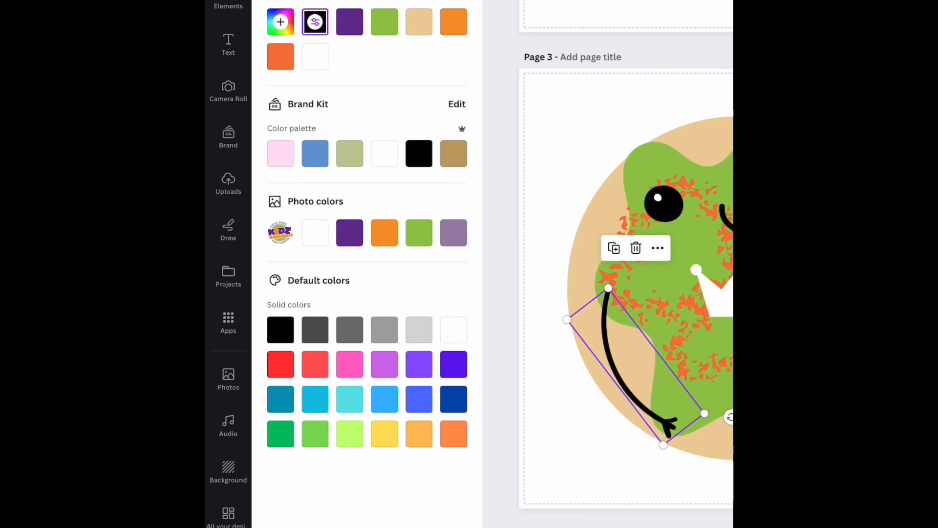
{"action": "left_click", "coordinate": [419, 21]}
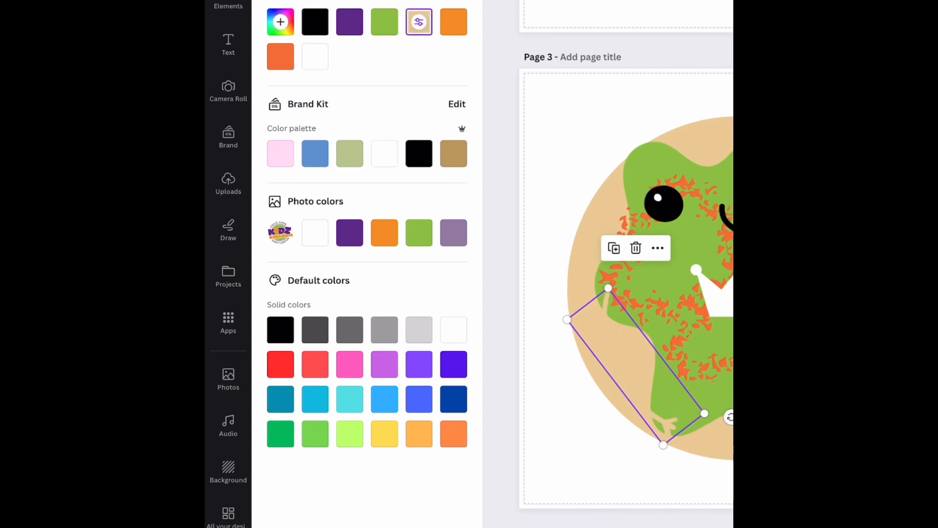
{"action": "scroll", "coordinate": [608, 274], "scroll_direction": "right", "scroll_amount": 3}
{"action": "left_click", "coordinate": [703, 406]}
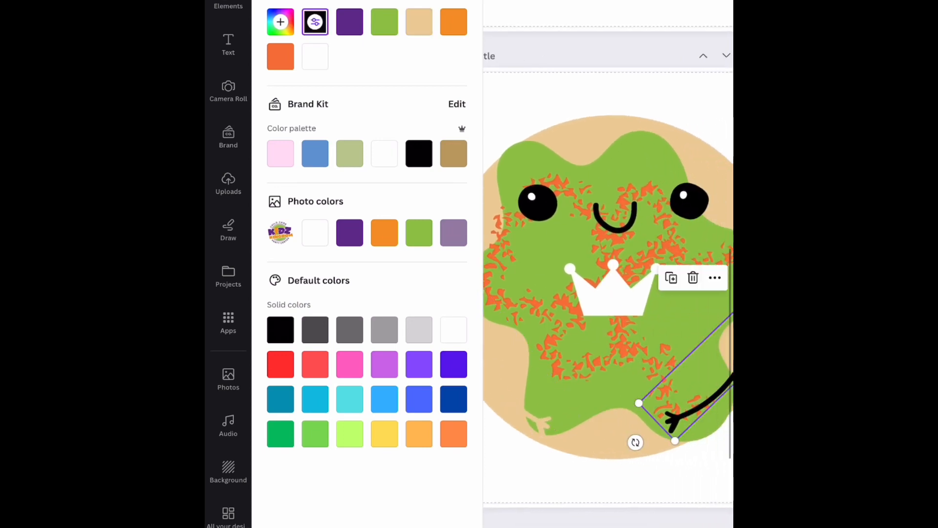
{"action": "left_click", "coordinate": [419, 22]}
{"action": "left_click", "coordinate": [694, 476]}
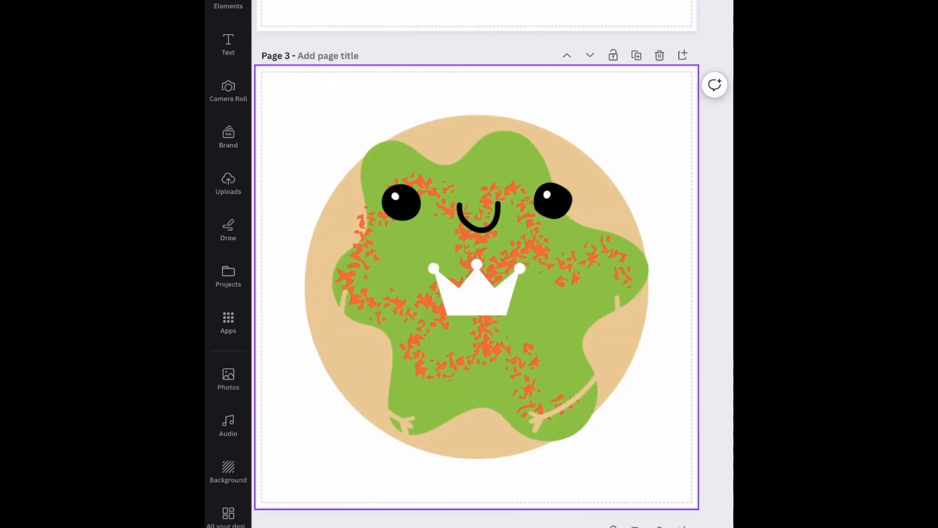
- Move both of the green cookie's arms up onto the icing so the hands sit just below the crown
{"action": "left_click", "coordinate": [402, 423]}
{"action": "left_click_drag", "start_coordinate": [373, 365], "coordinate": [397, 301]}
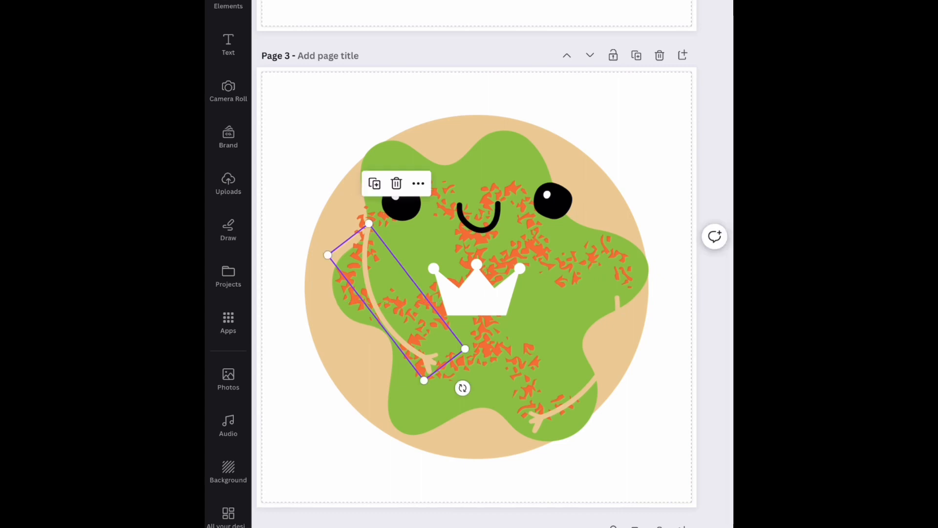
{"action": "left_click", "coordinate": [594, 387]}
{"action": "left_click_drag", "start_coordinate": [594, 386], "coordinate": [591, 324]}
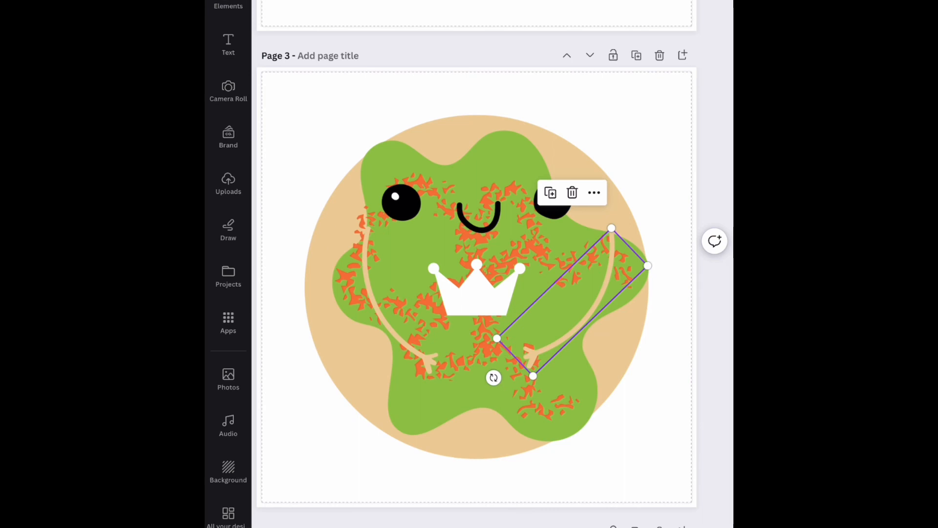
- Rotate the green cookie's left arm slightly counterclockwise and shift it outward to mirror the right arm
{"action": "left_click", "coordinate": [383, 314]}
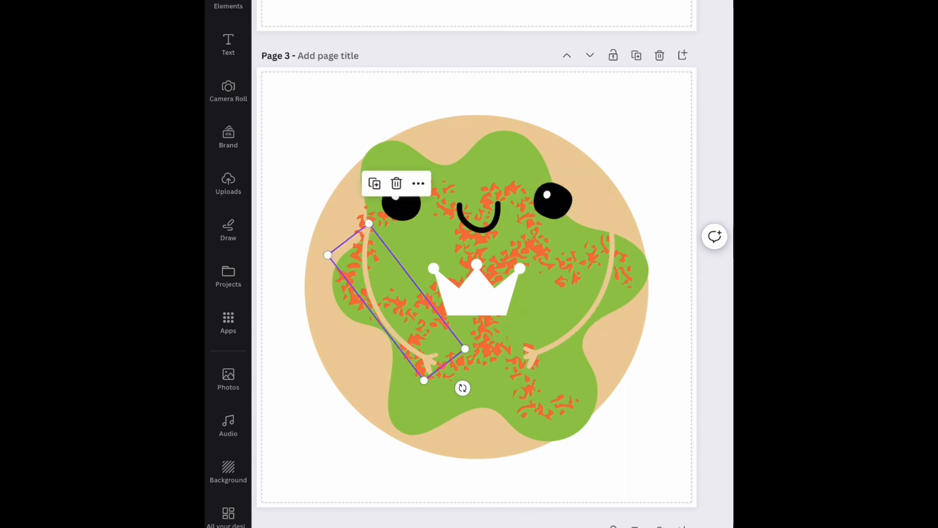
{"action": "left_click_drag", "start_coordinate": [463, 388], "coordinate": [483, 369]}
{"action": "left_click_drag", "start_coordinate": [397, 302], "coordinate": [391, 307]}
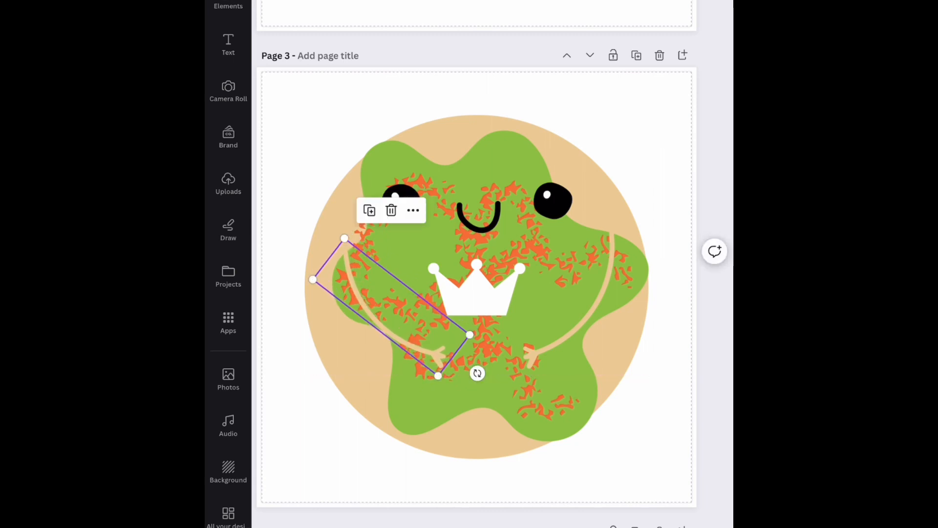
{"action": "left_click", "coordinate": [547, 312]}
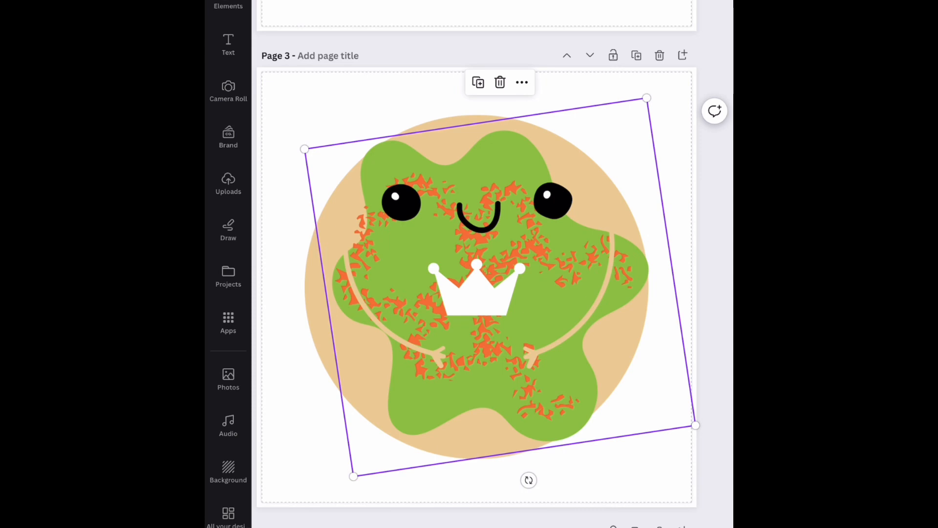
{"action": "left_click", "coordinate": [635, 474]}
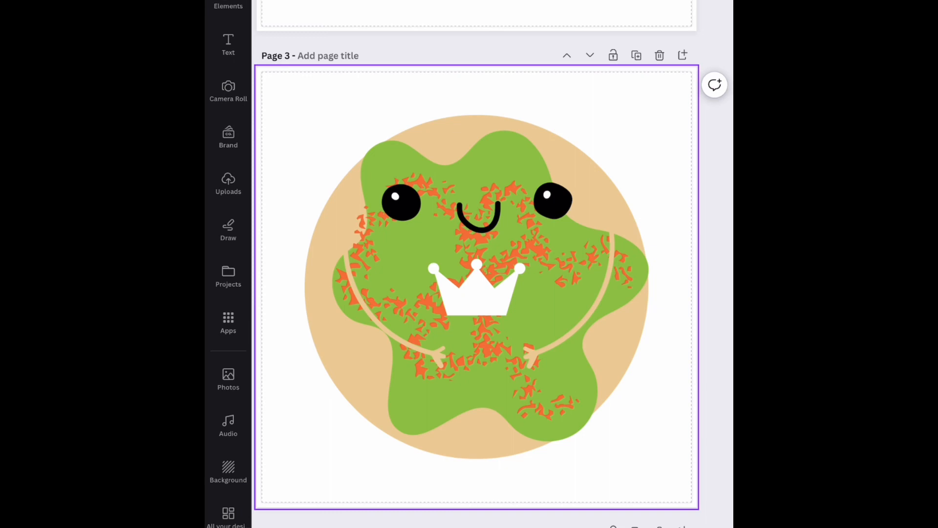
- Review the cookie characters across the pages, comparing their arms, faces and icing at different zoom levels
{"action": "scroll", "coordinate": [476, 273], "scroll_direction": "up", "scroll_amount": 1}
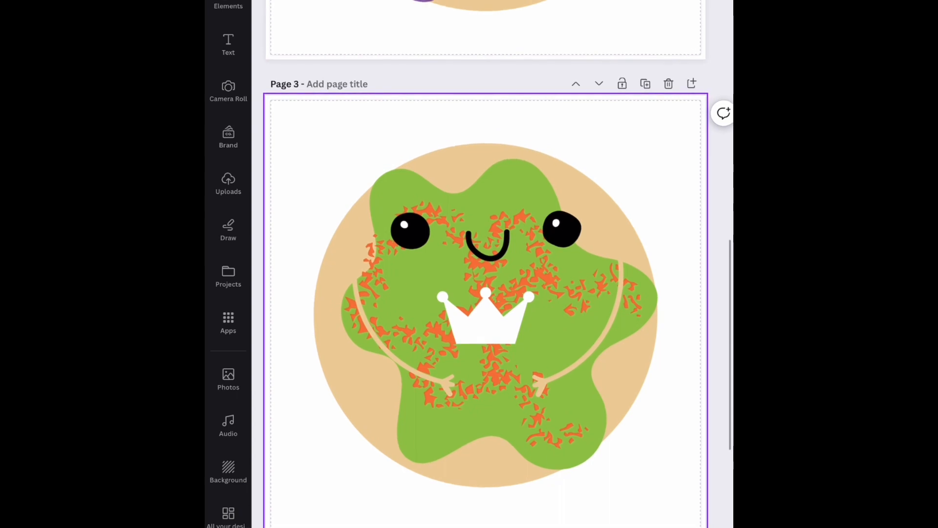
{"action": "scroll", "coordinate": [477, 274], "scroll_direction": "up", "scroll_amount": 6}
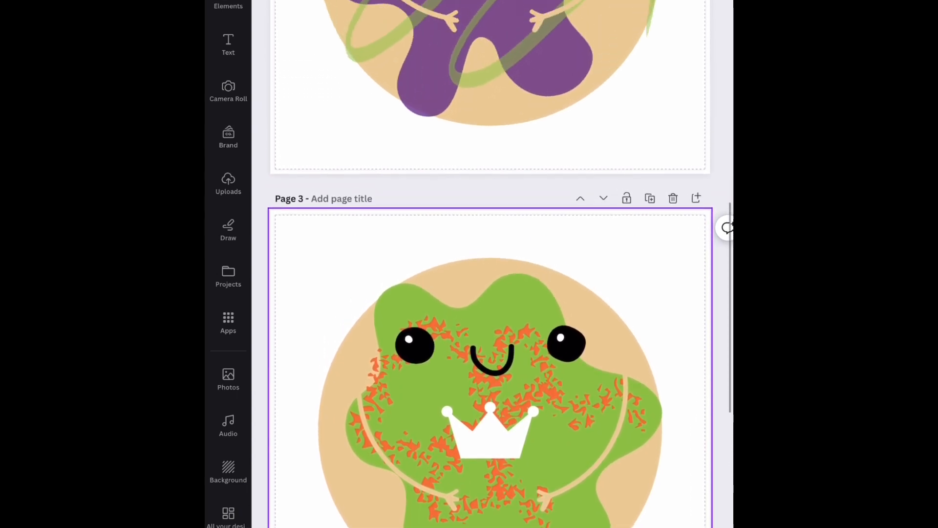
{"action": "scroll", "coordinate": [477, 274], "scroll_direction": "up", "scroll_amount": 12}
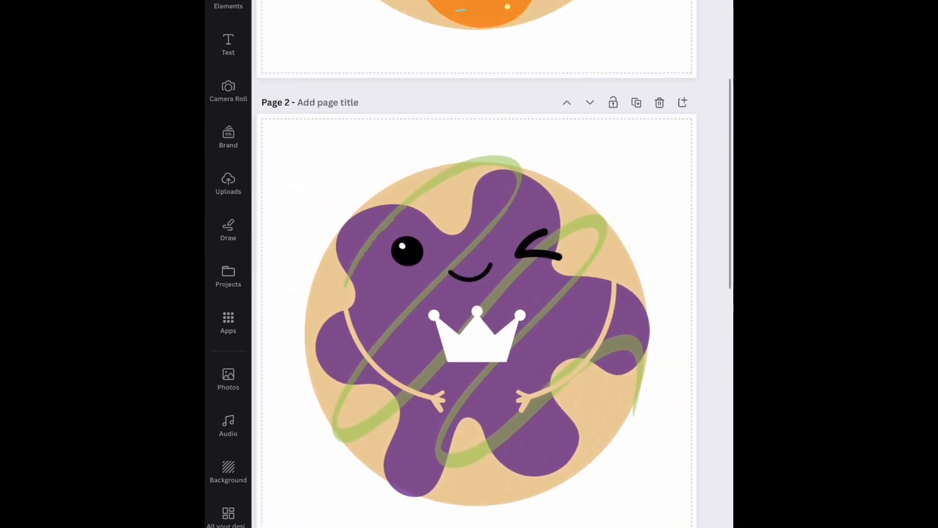
{"action": "scroll", "coordinate": [494, 274], "scroll_direction": "down", "scroll_amount": 1}
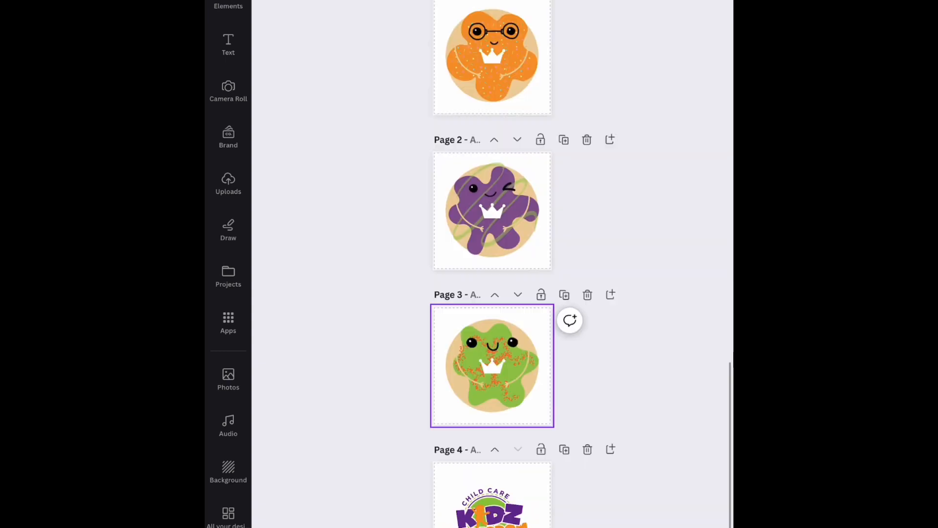
{"action": "scroll", "coordinate": [493, 274], "scroll_direction": "up", "scroll_amount": 1}
{"action": "scroll", "coordinate": [493, 274], "scroll_direction": "down", "scroll_amount": 1}
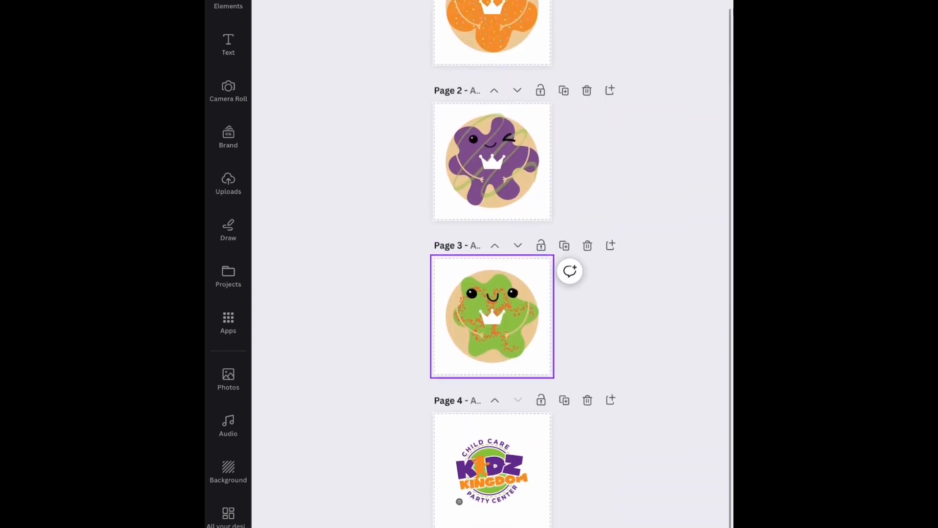
{"action": "scroll", "coordinate": [493, 274], "scroll_direction": "up", "scroll_amount": 1}
{"action": "scroll", "coordinate": [492, 274], "scroll_direction": "up", "scroll_amount": 1}
{"action": "scroll", "coordinate": [493, 274], "scroll_direction": "down", "scroll_amount": 1}
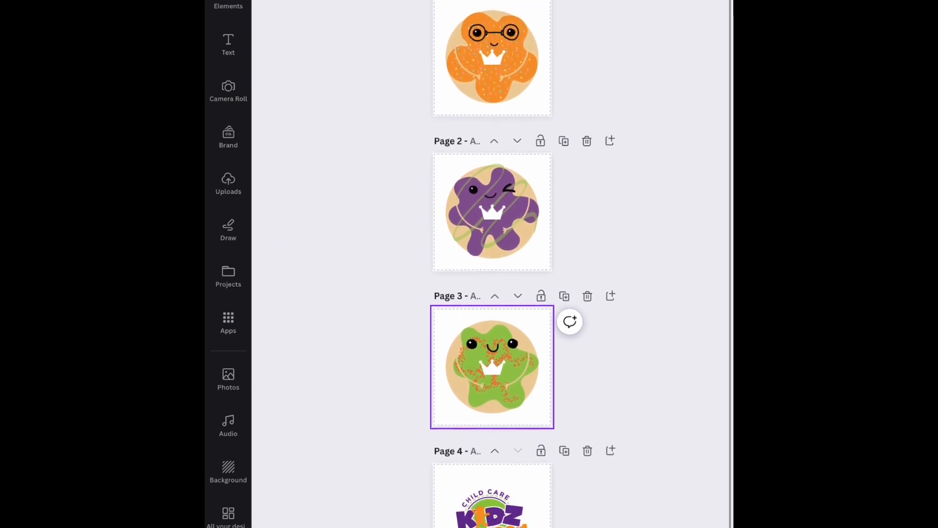
{"action": "scroll", "coordinate": [493, 384], "scroll_direction": "up", "scroll_amount": 5}
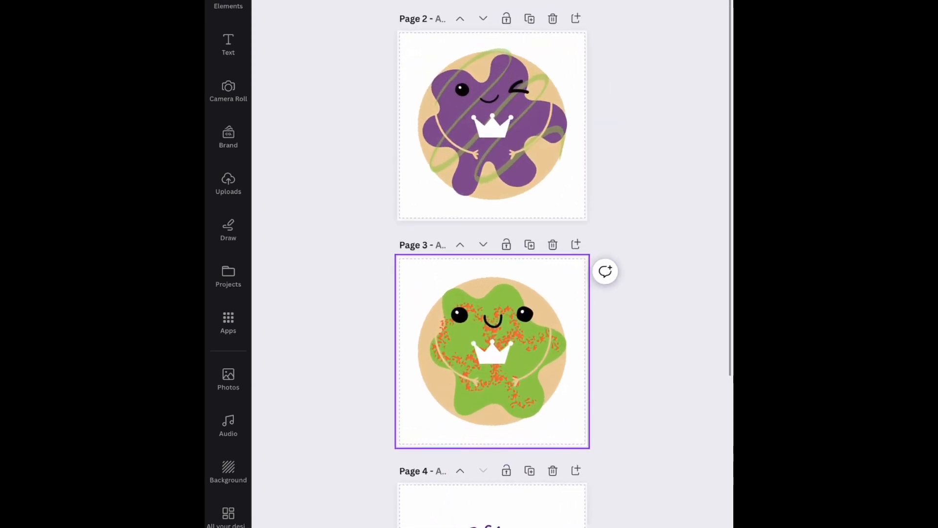
{"action": "scroll", "coordinate": [492, 274], "scroll_direction": "up", "scroll_amount": 3}
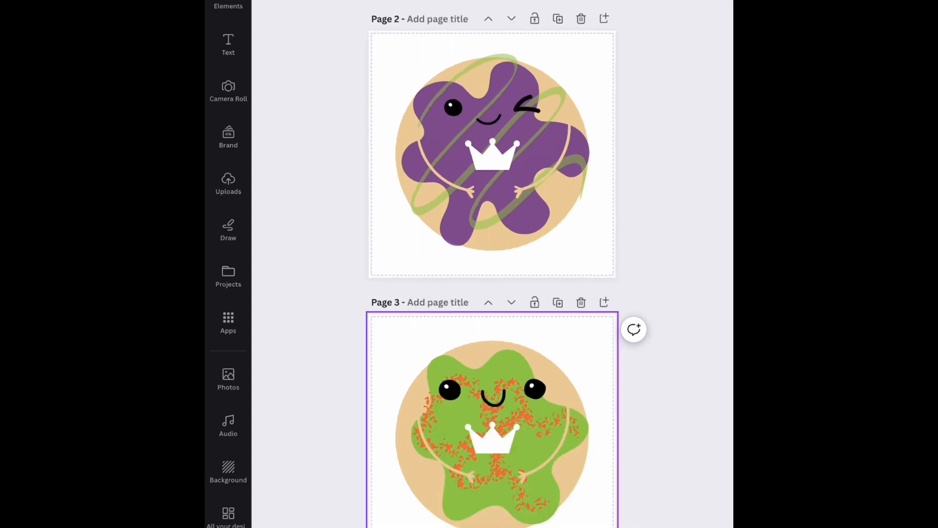
{"action": "scroll", "coordinate": [493, 264], "scroll_direction": "up", "scroll_amount": 5}
{"action": "scroll", "coordinate": [492, 293], "scroll_direction": "down", "scroll_amount": 10}
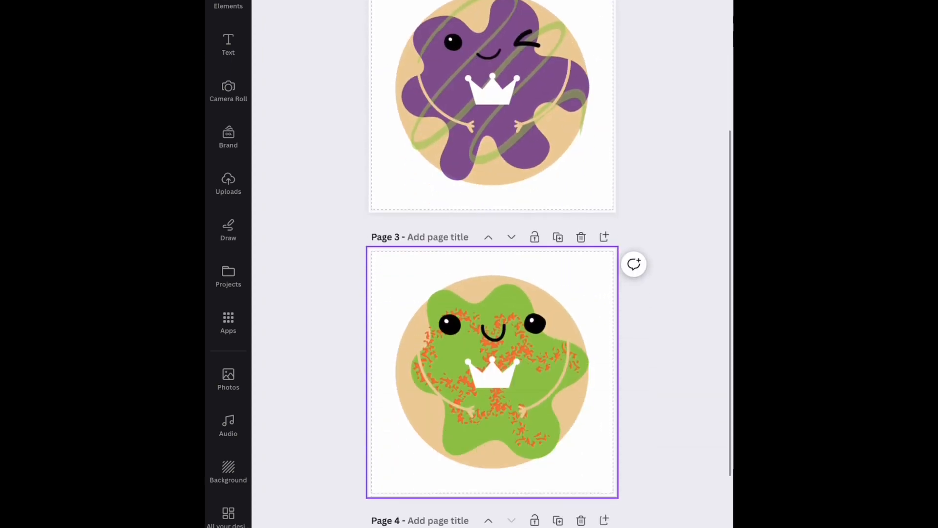